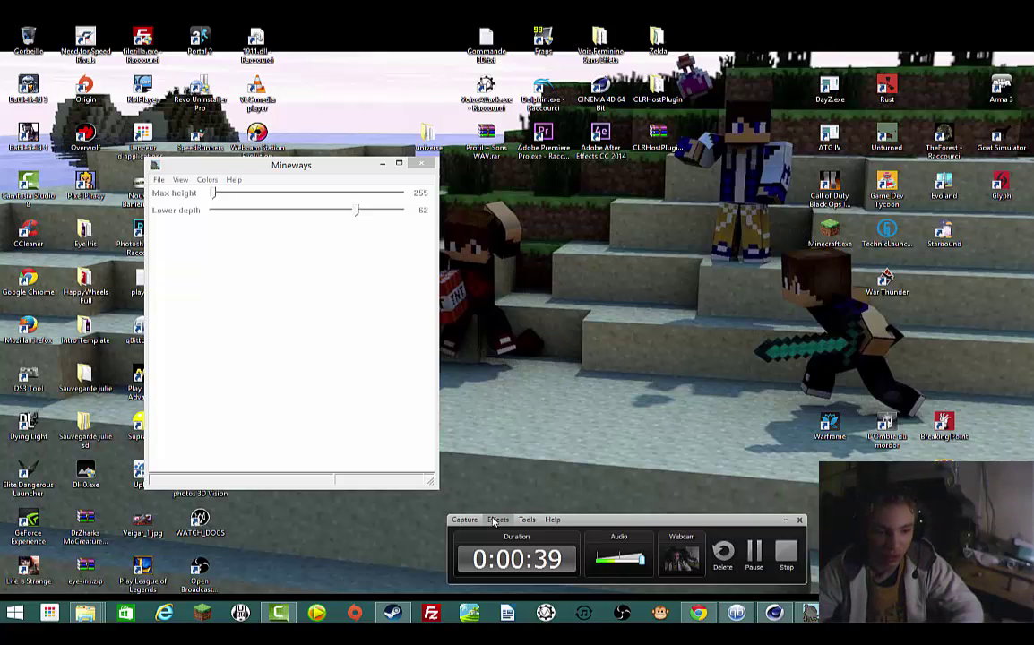
click(496, 520)
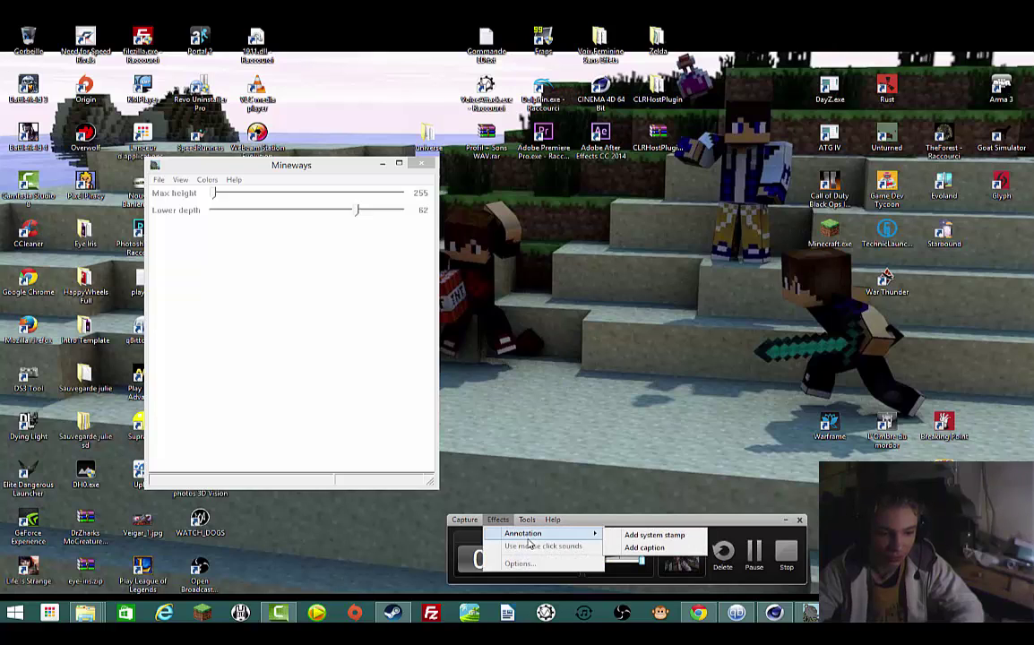
click(530, 545)
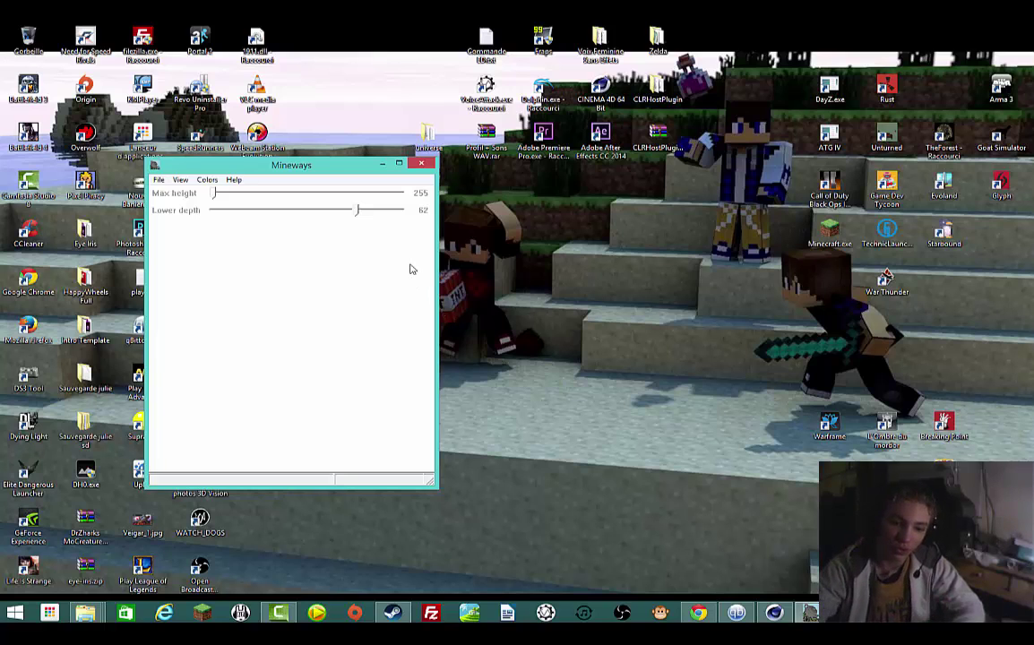
click(774, 612)
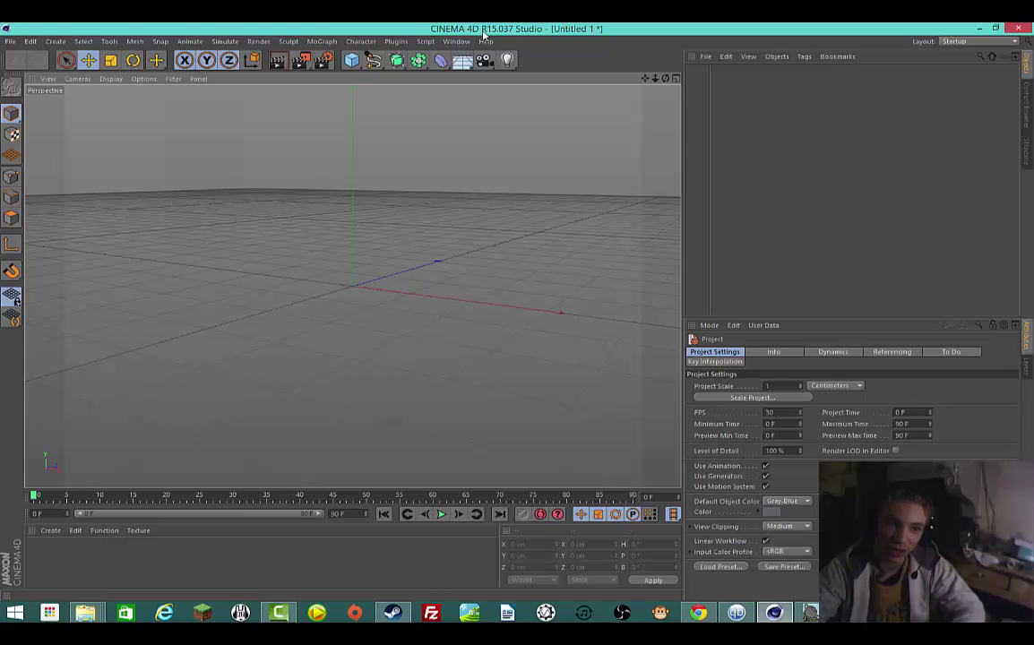
click(979, 28)
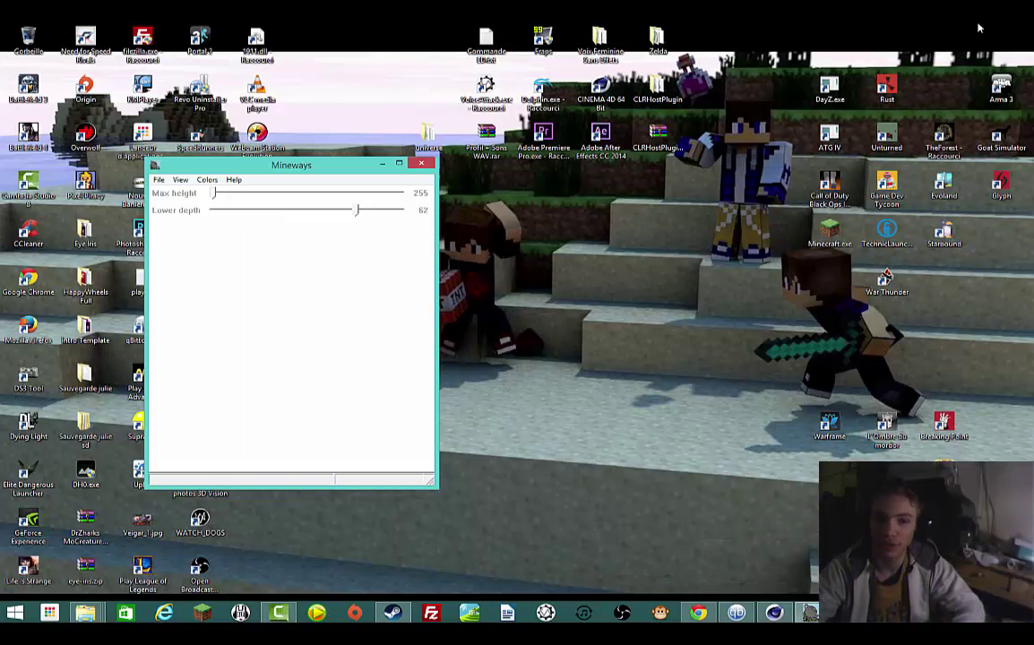
drag(708, 300, 557, 457)
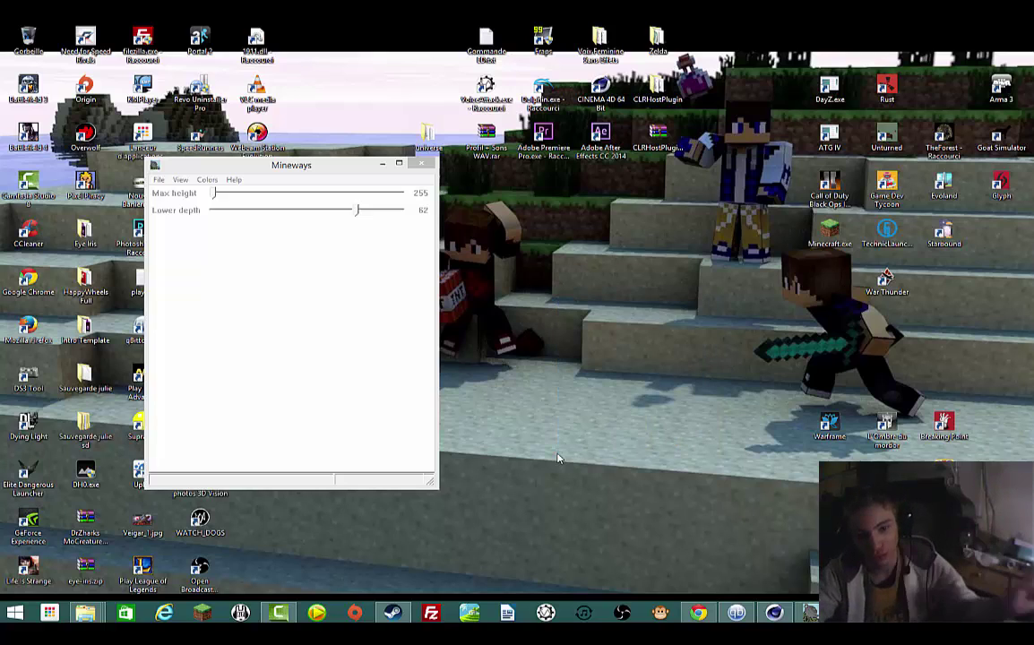
click(250, 162)
drag(276, 170, 647, 281)
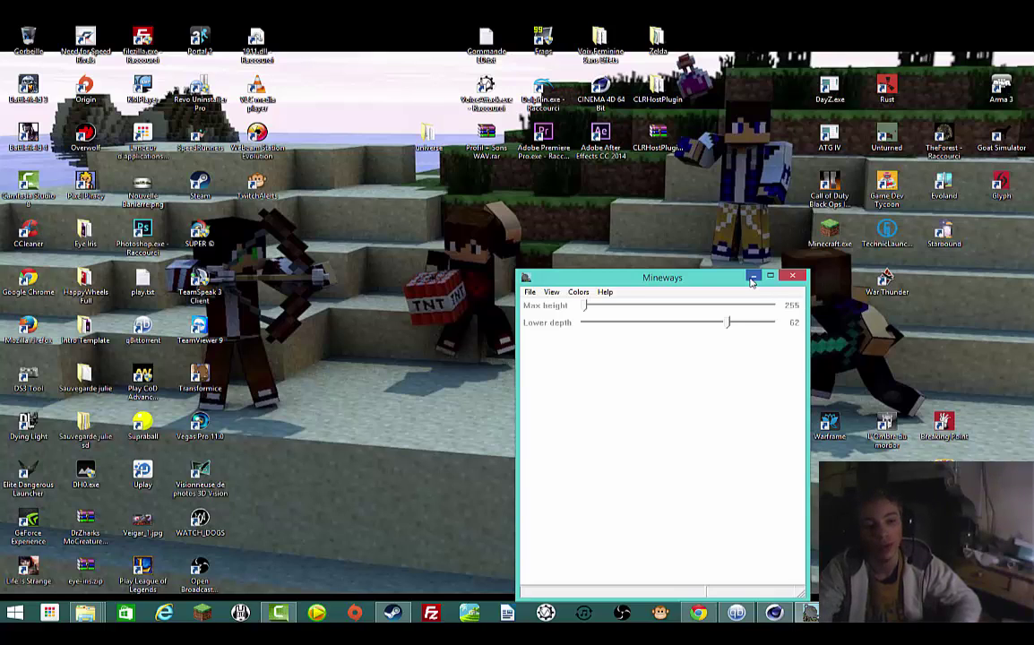
drag(717, 278, 485, 276)
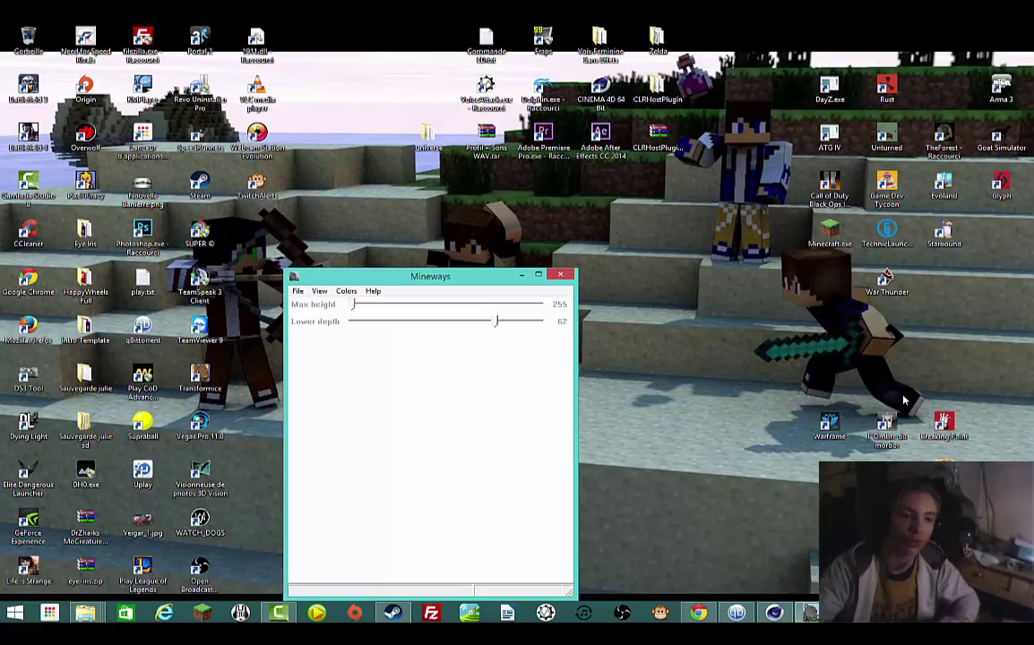
drag(462, 281, 642, 309)
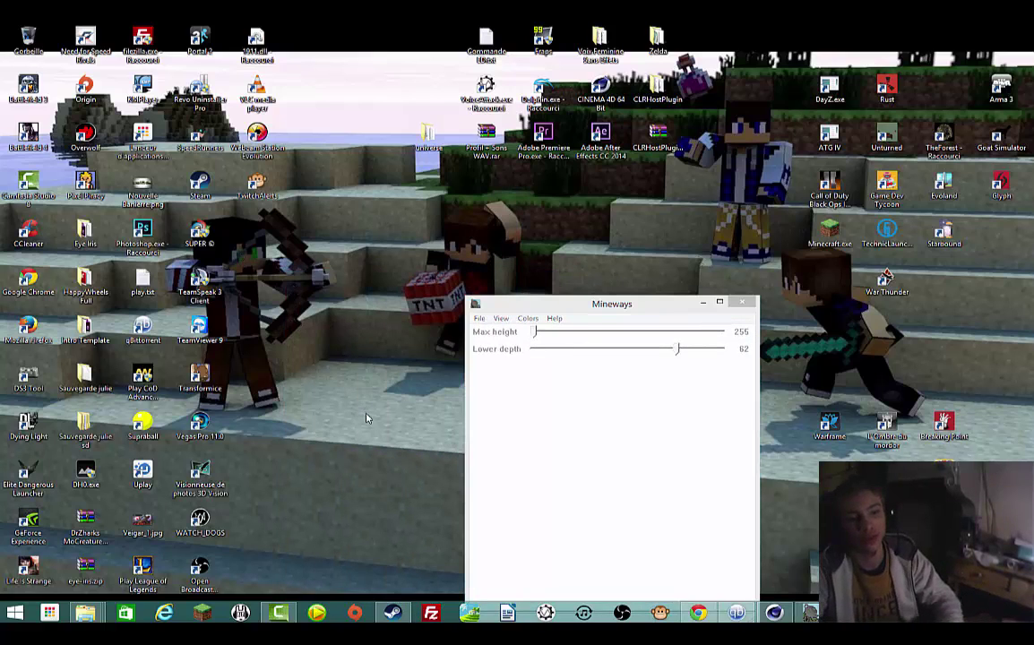
drag(491, 304, 342, 448)
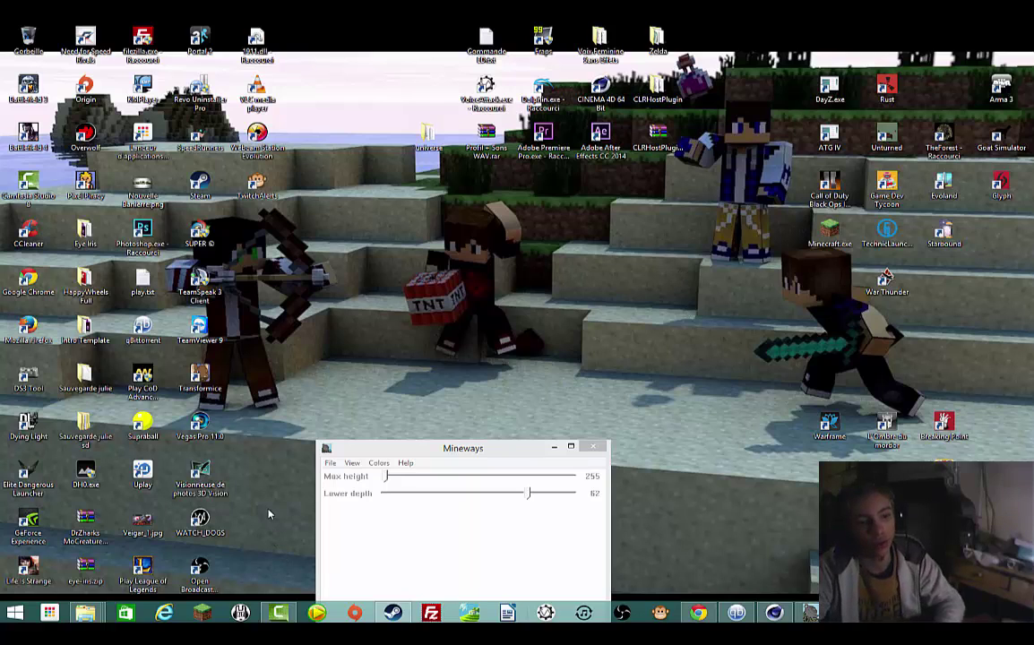
drag(500, 449, 608, 443)
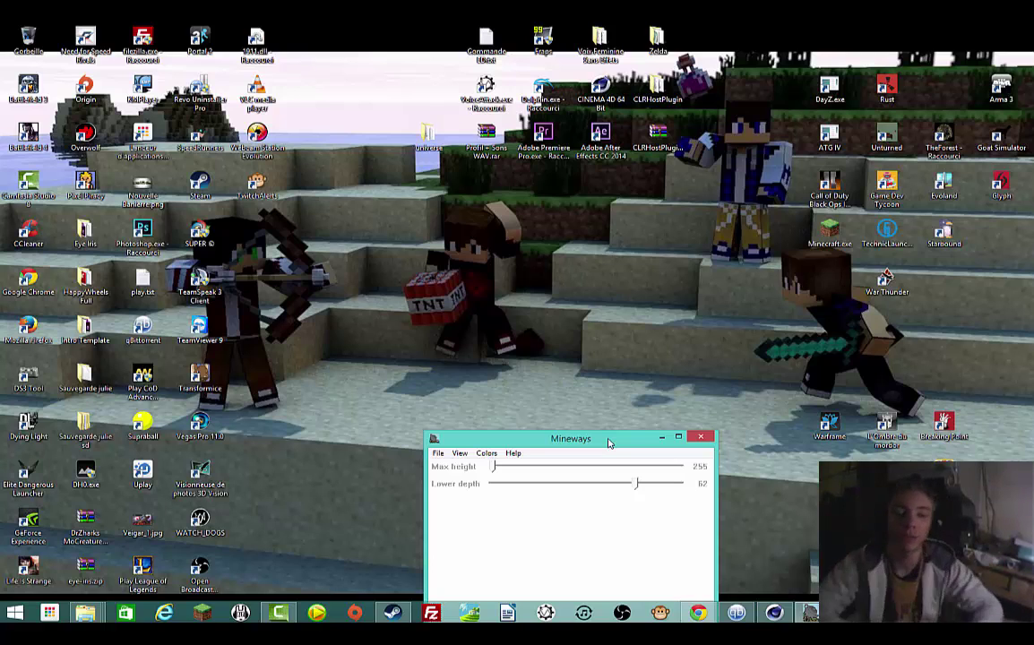
drag(609, 442, 363, 136)
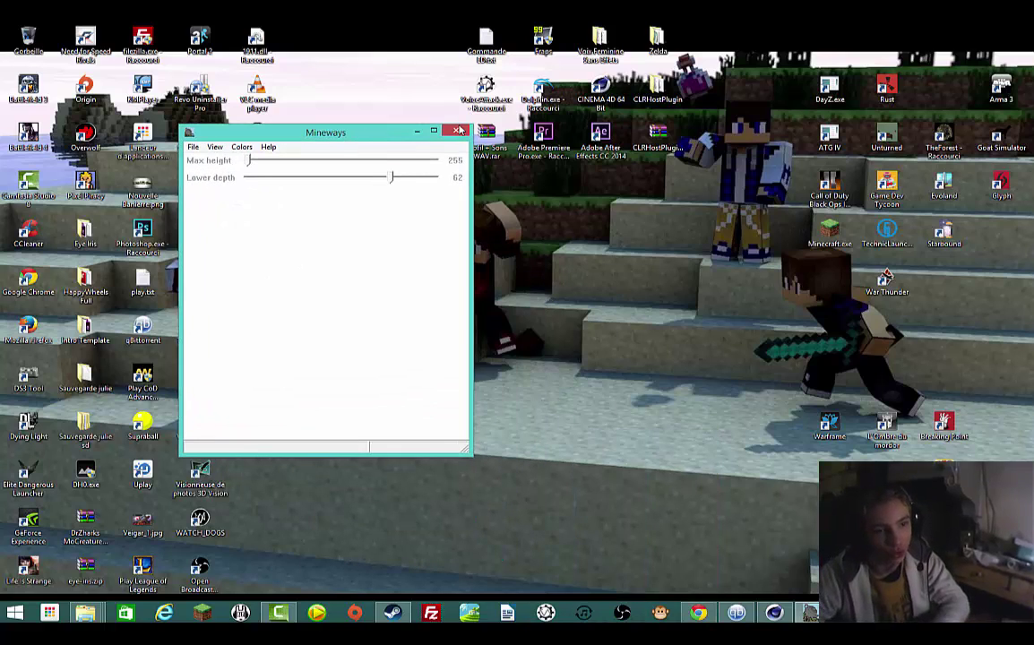
click(458, 131)
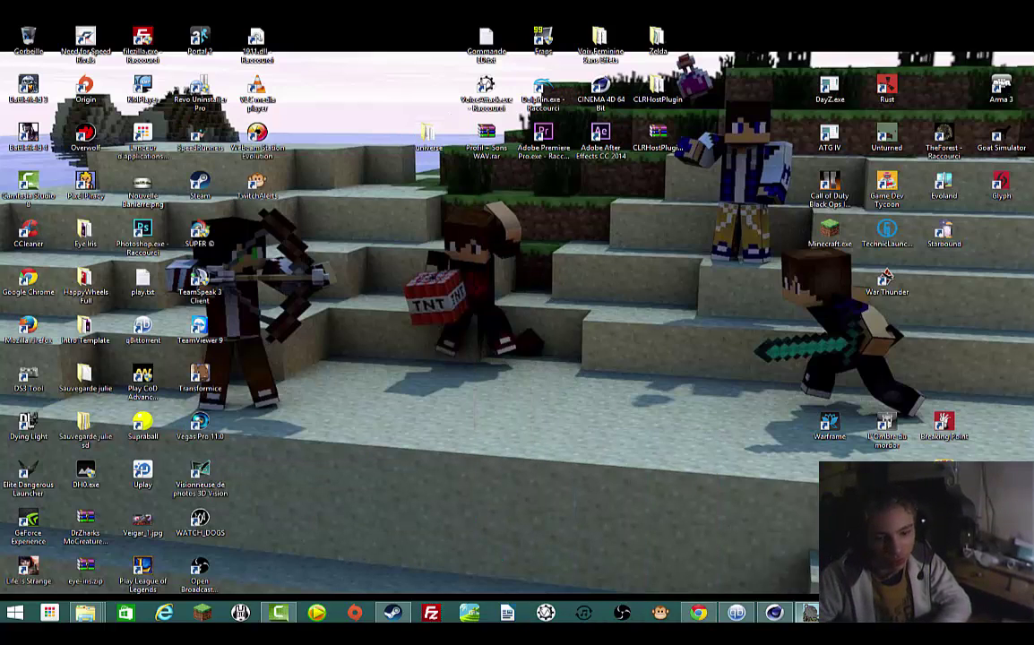
drag(353, 139, 409, 160)
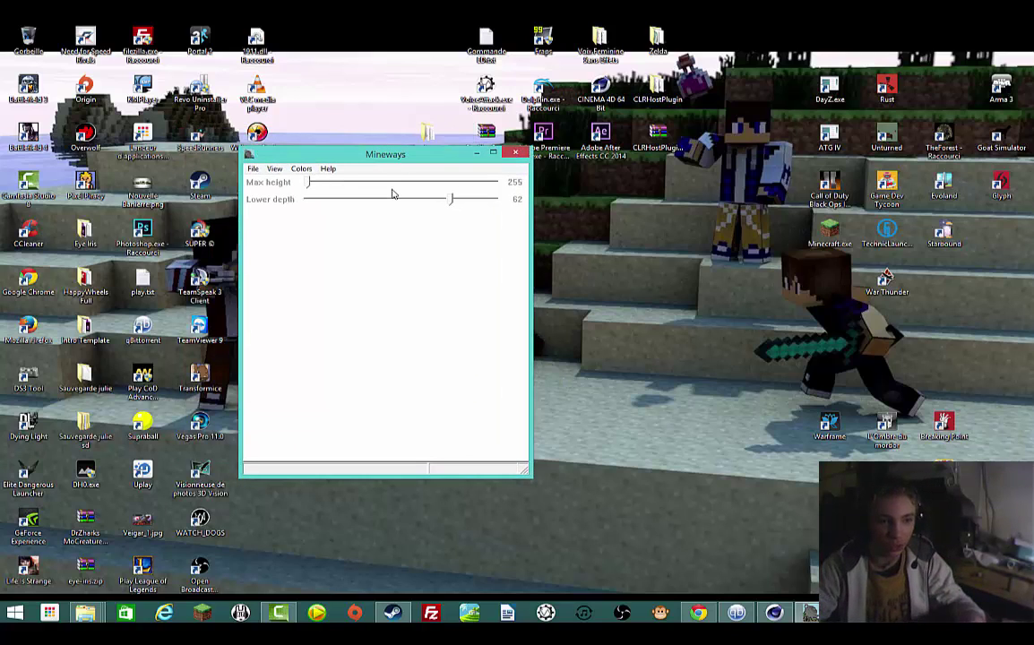
drag(397, 159, 429, 291)
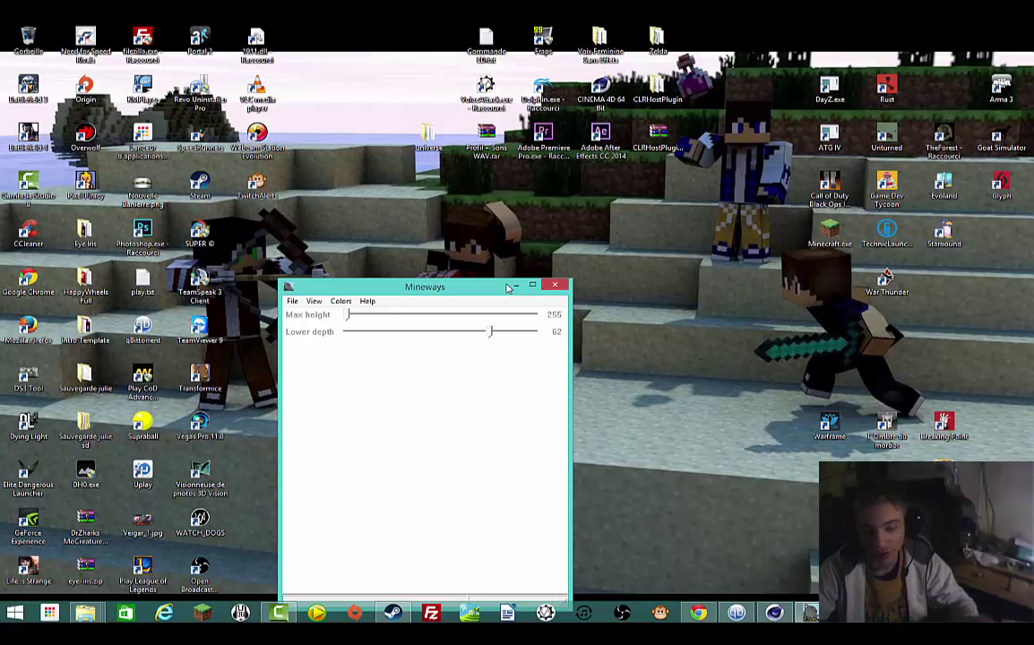
drag(507, 290, 436, 255)
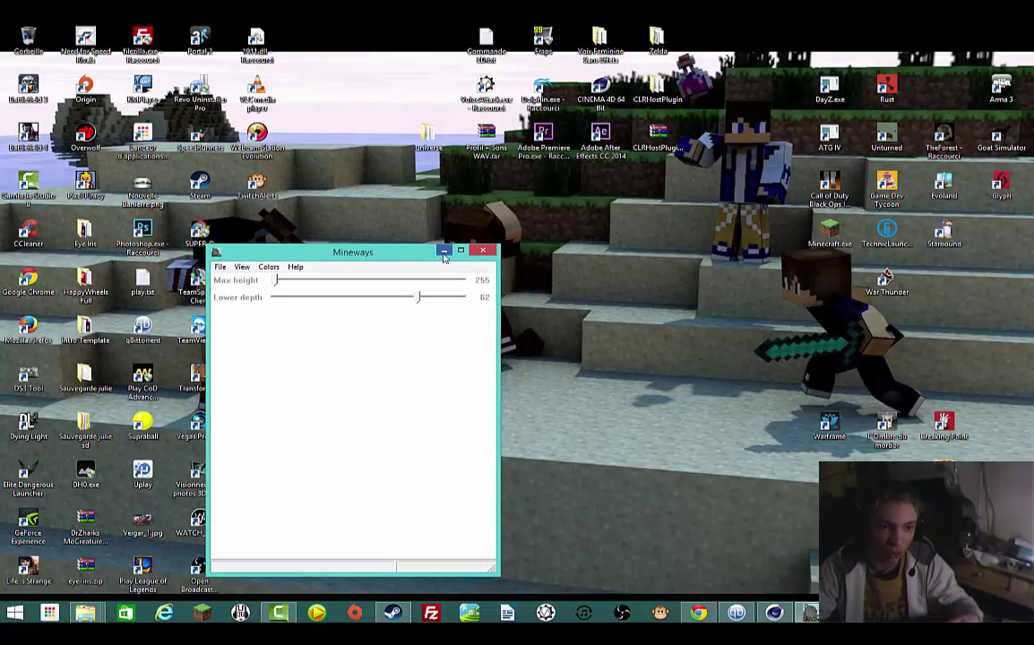
click(444, 251)
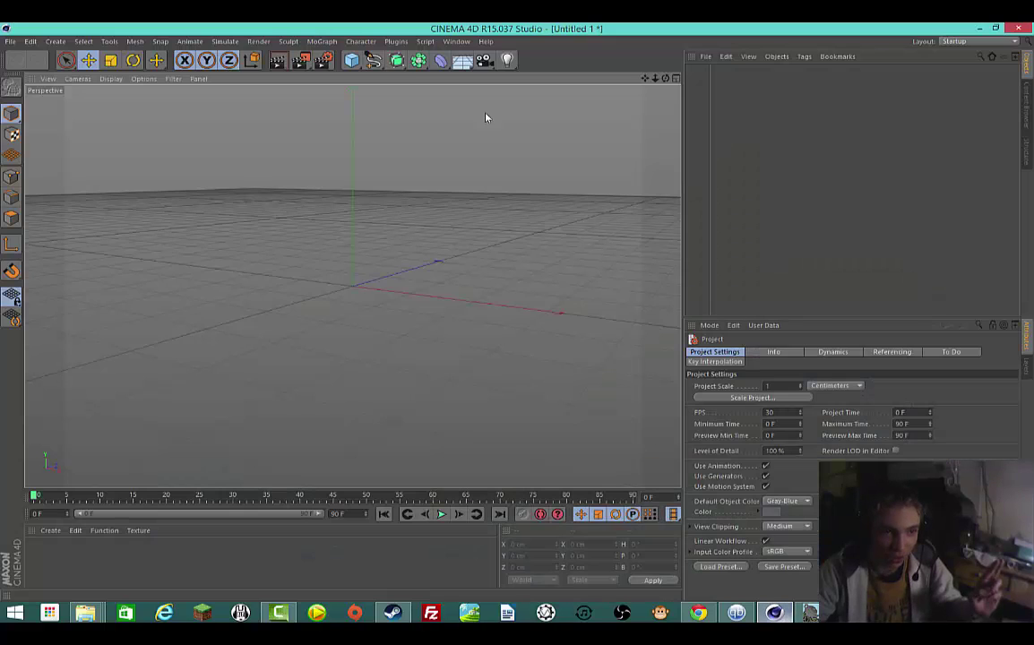
click(978, 29)
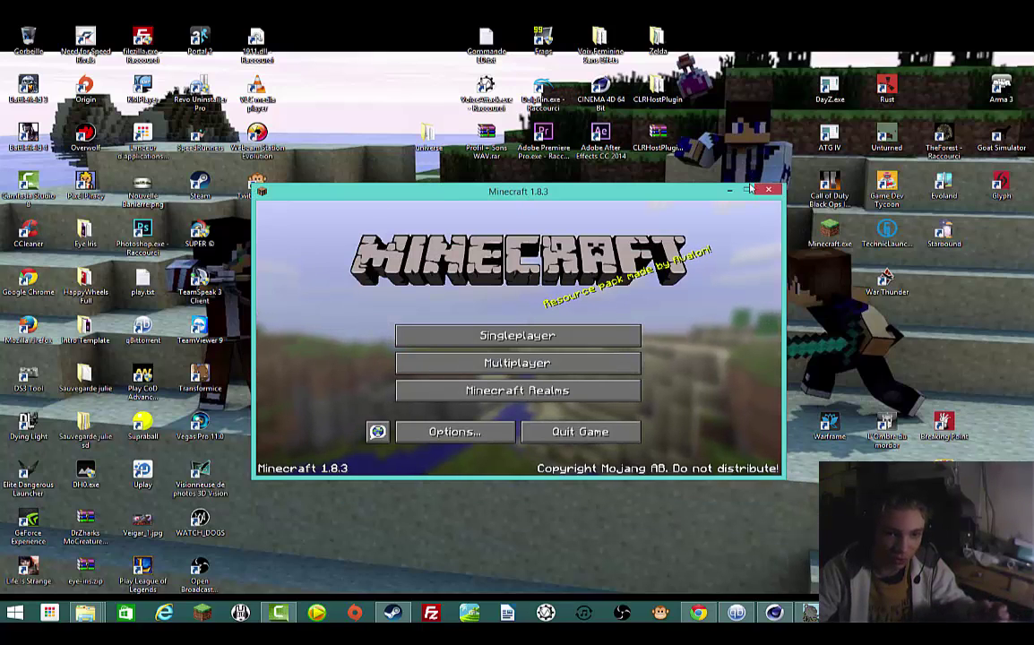
Step: Begin a new singleplayer world in Minecraft and name it C4D
mouse_move(701, 199)
mouse_down()
mouse_move(580, 179)
mouse_move(699, 195)
mouse_up()
click(574, 334)
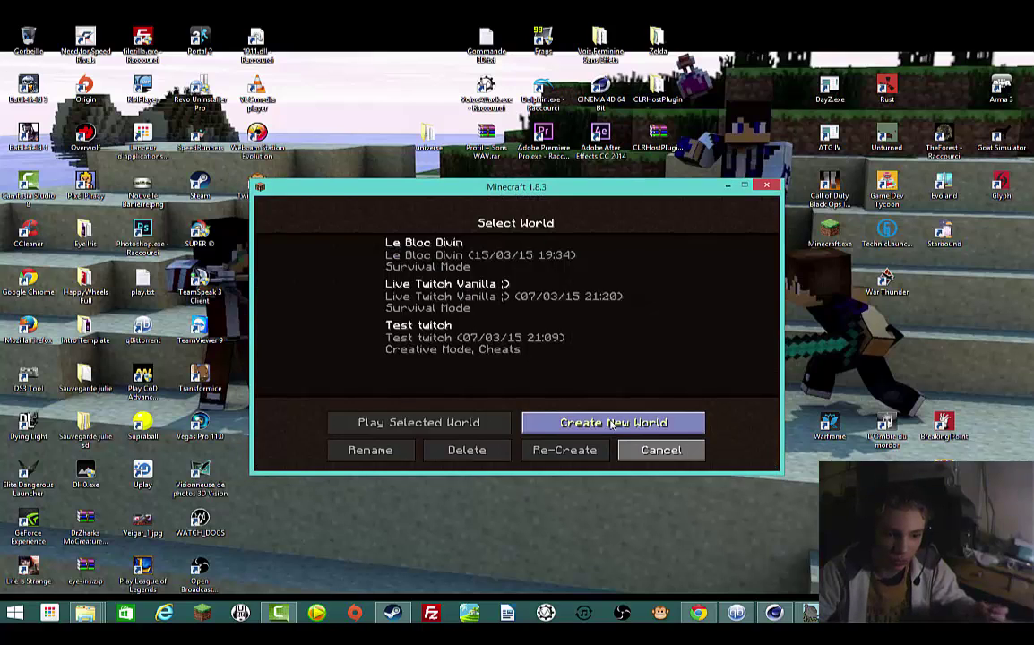
click(613, 423)
key(BackSpace)
key(BackSpace)
key(BackSpace)
key(BackSpace)
key(BackSpace)
key(BackSpace)
key(BackSpace)
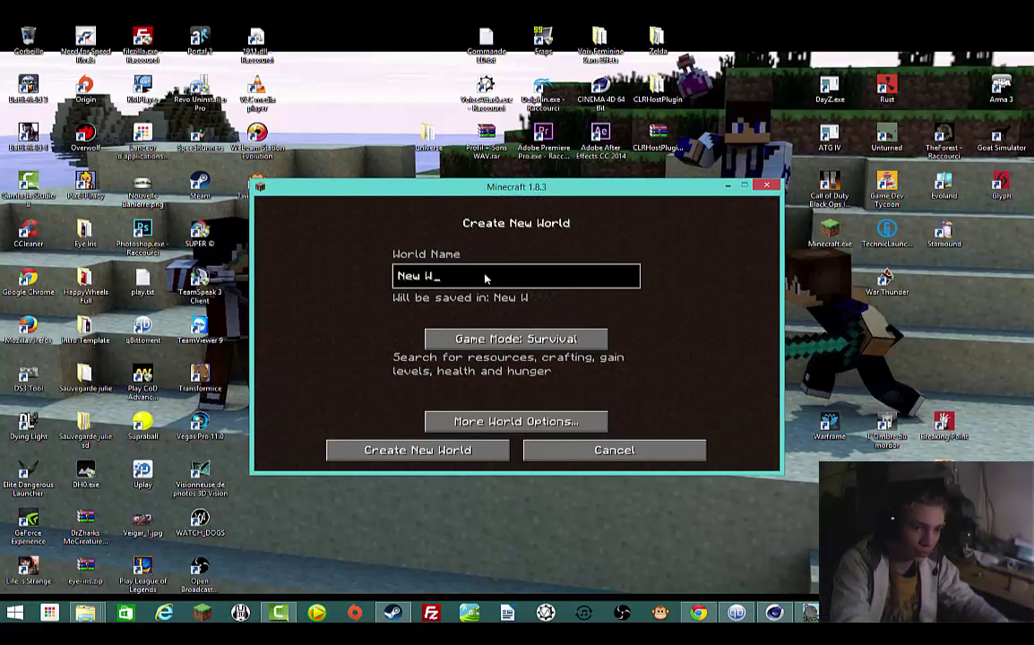
key(BackSpace)
key(BackSpace)
text(C)
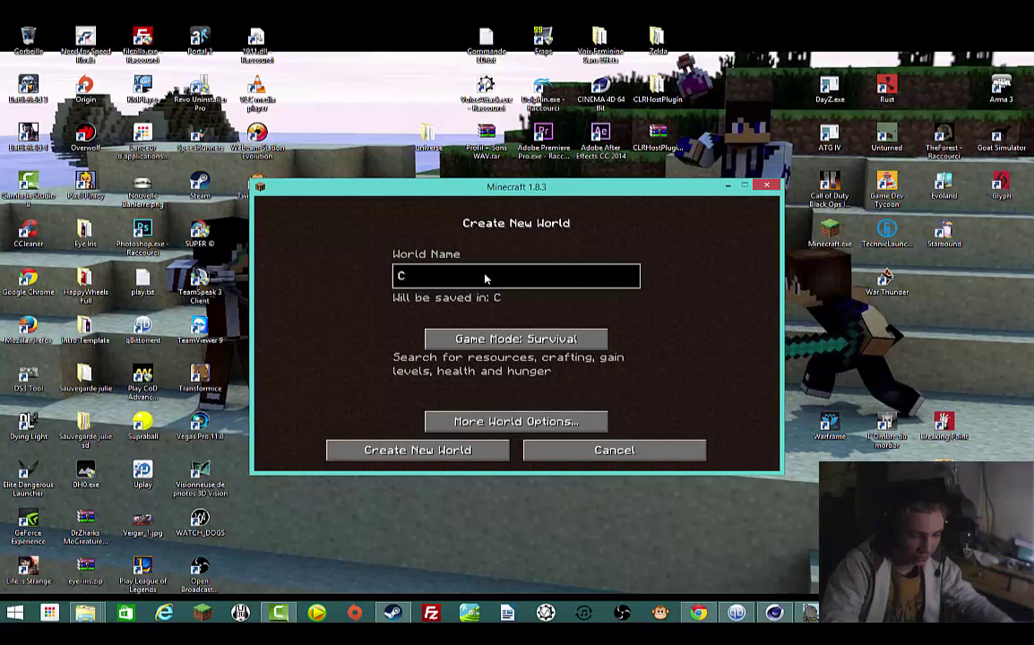
text(4D)
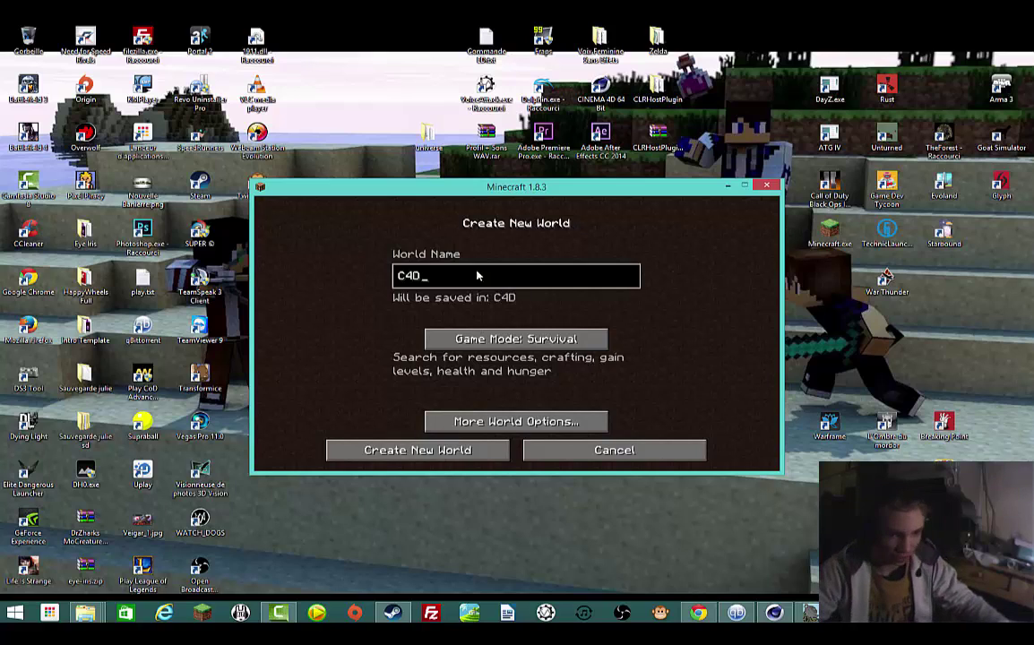
Step: Set the C4D world's game mode to Creative and create the world
click(536, 343)
click(542, 345)
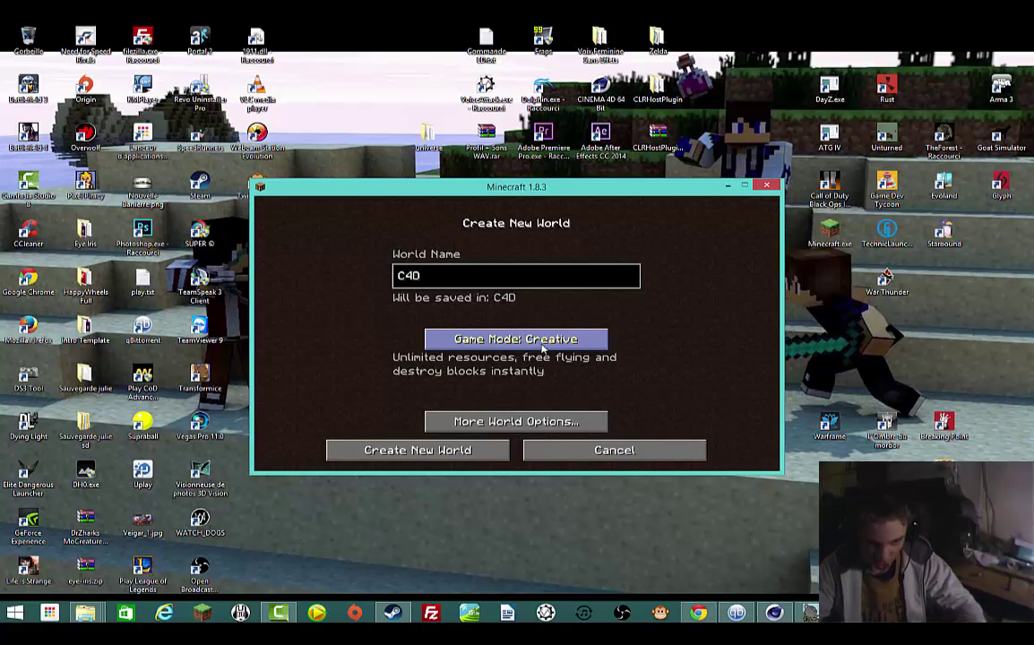
click(462, 447)
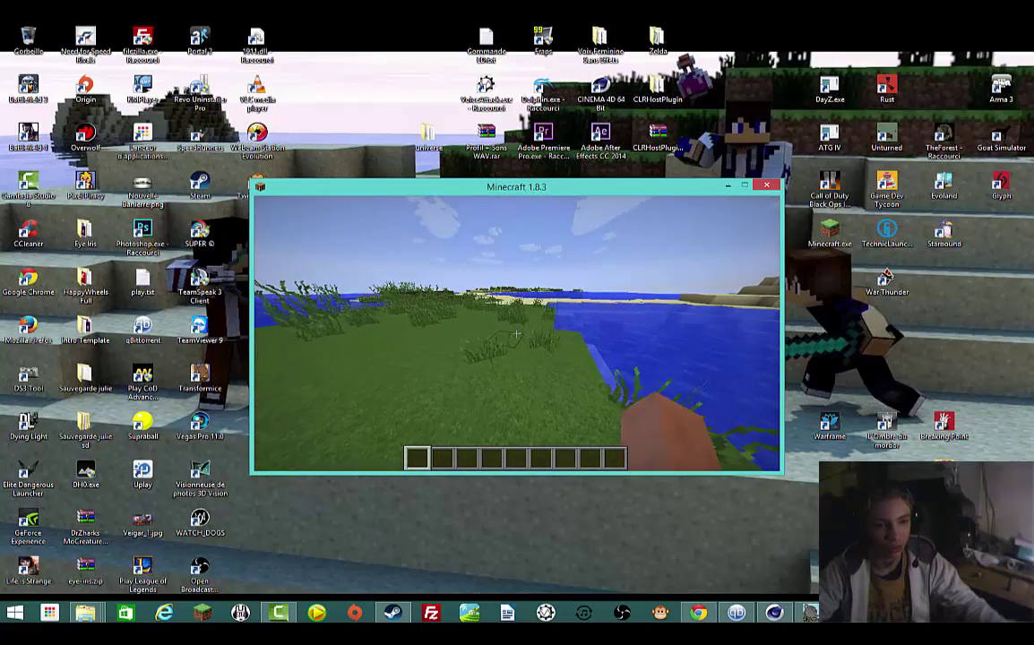
Step: Fly over the sea to the savanna island and look around its beach and terrain
key(space)
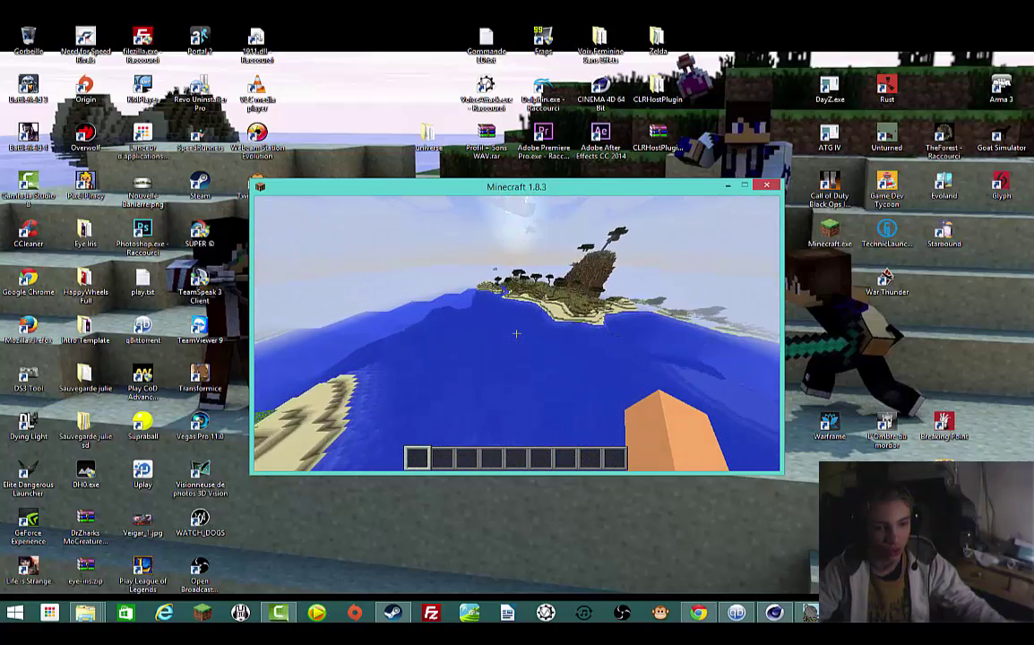
key(w)
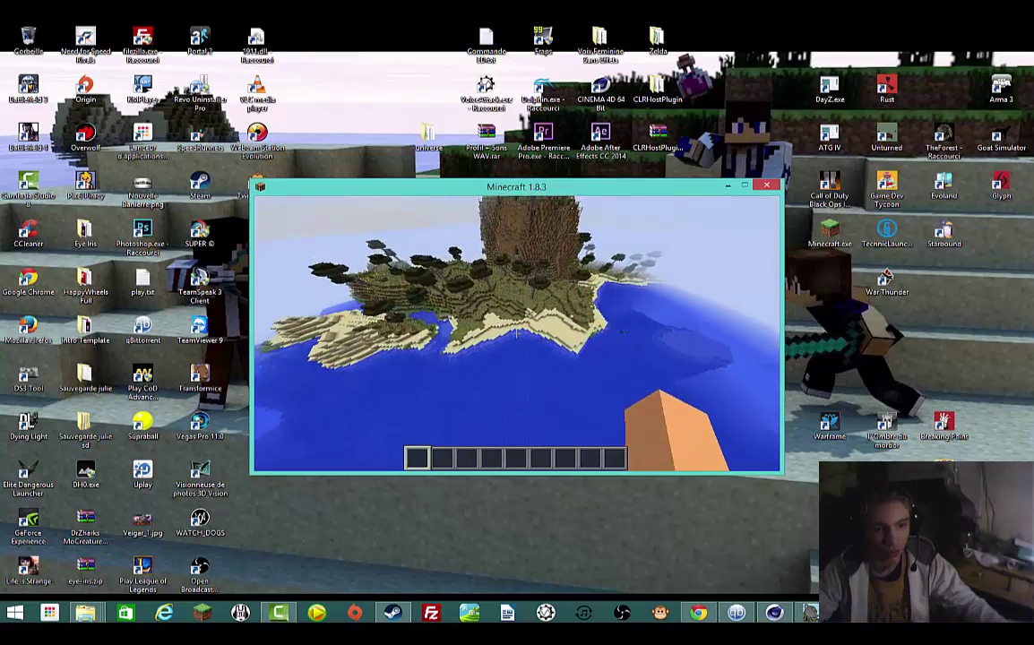
key(shift)
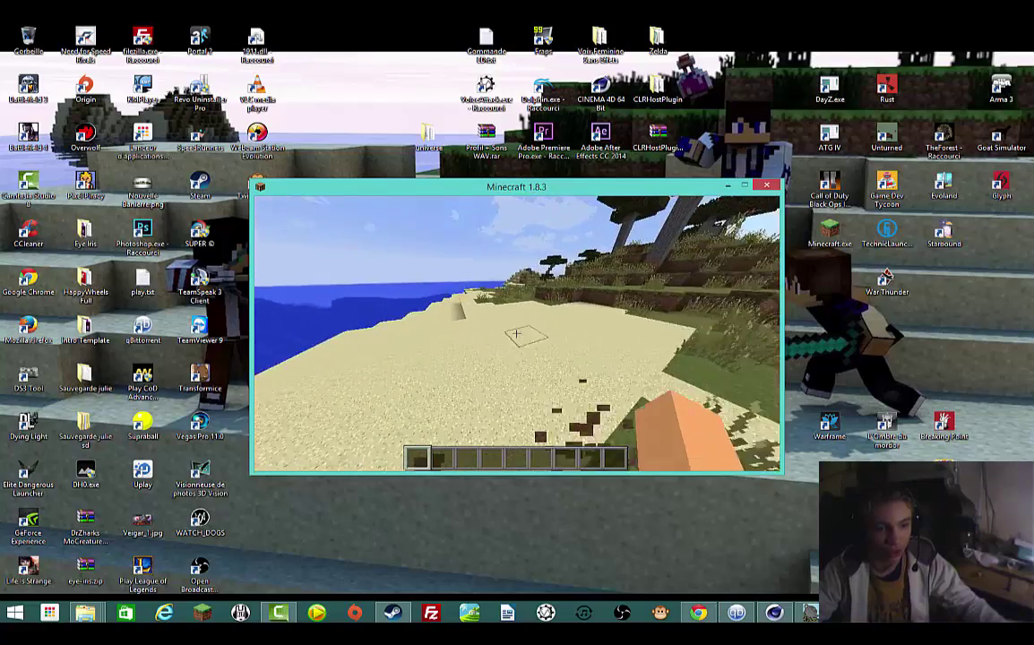
mouse_move(516, 334)
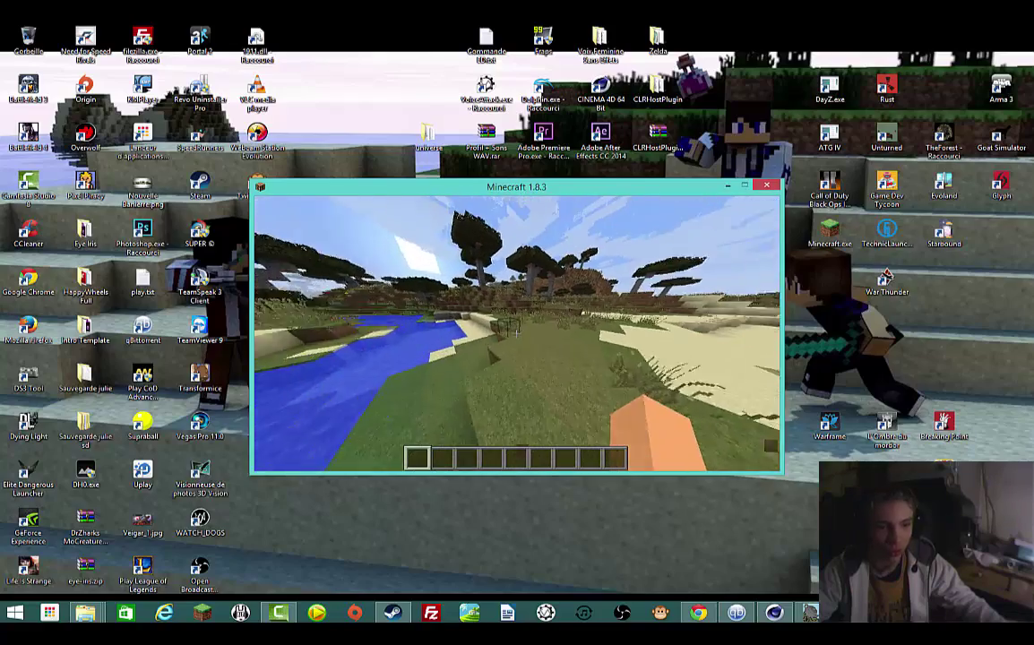
Step: Save the C4D world, return to the title screen and quit Minecraft
key(Escape)
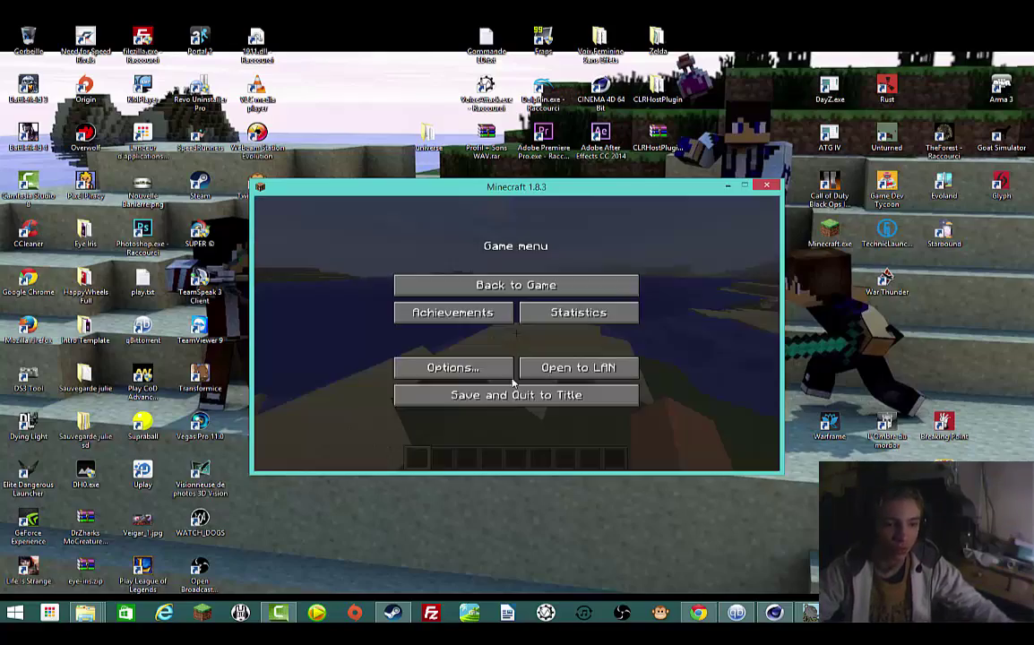
click(515, 394)
click(574, 429)
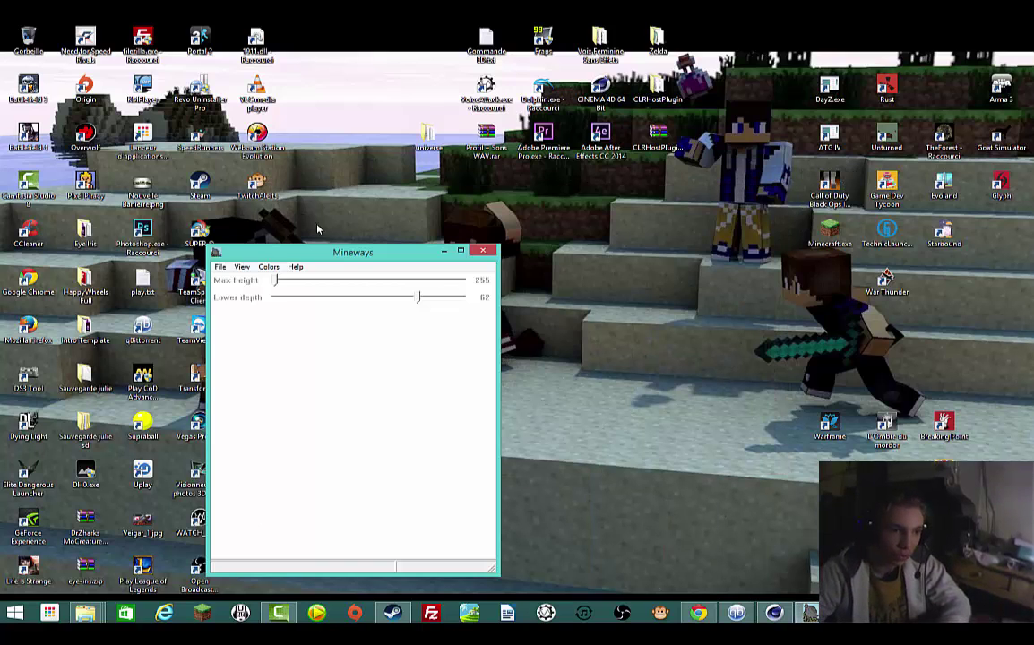
drag(309, 252, 457, 175)
click(368, 189)
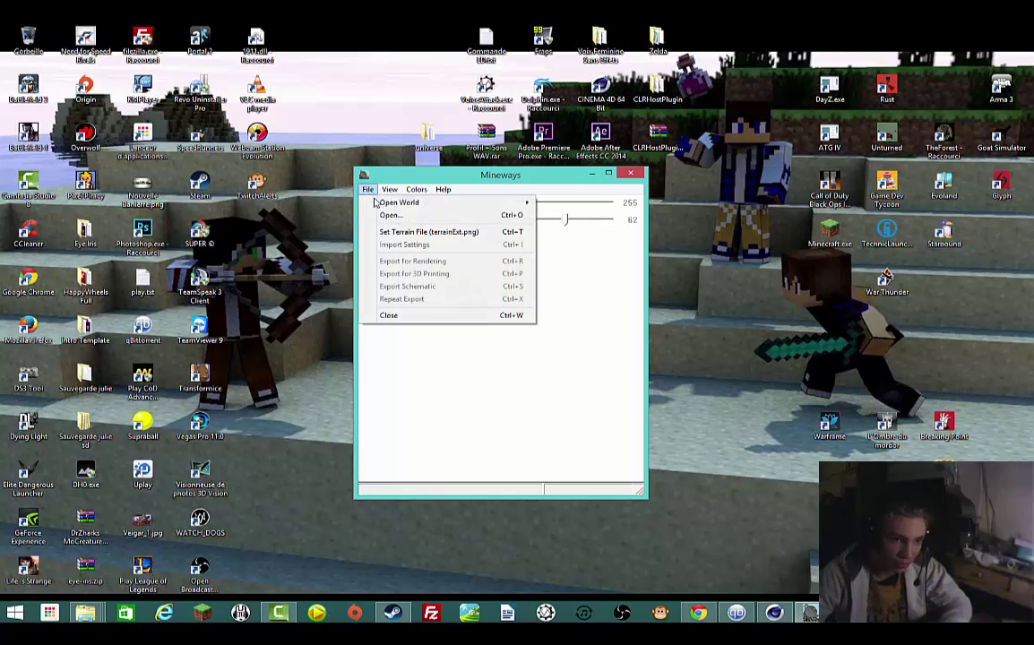
mouse_move(381, 204)
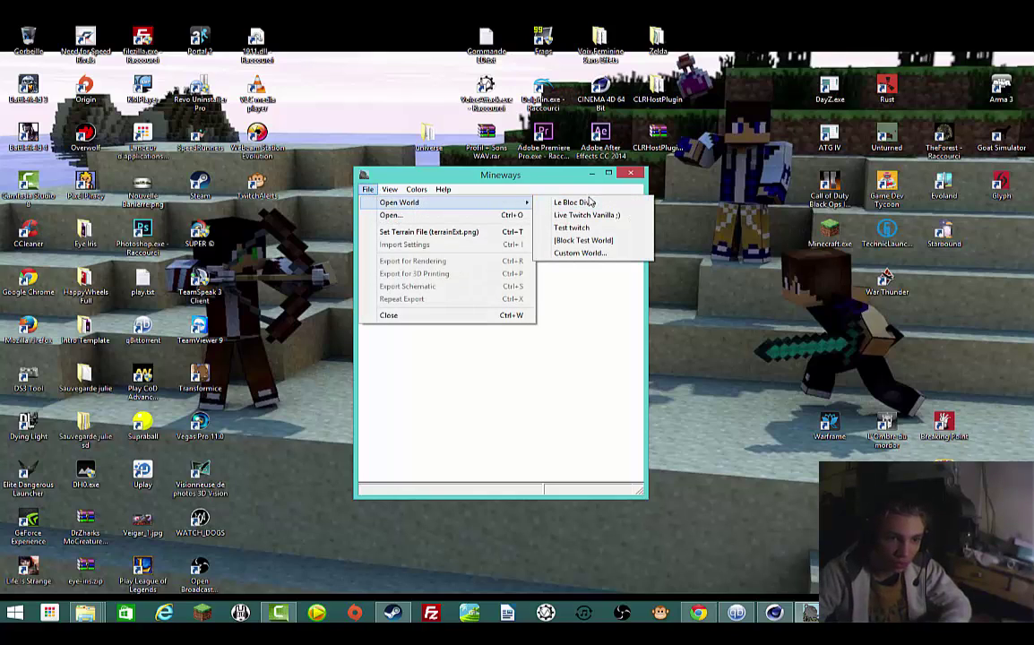
click(588, 254)
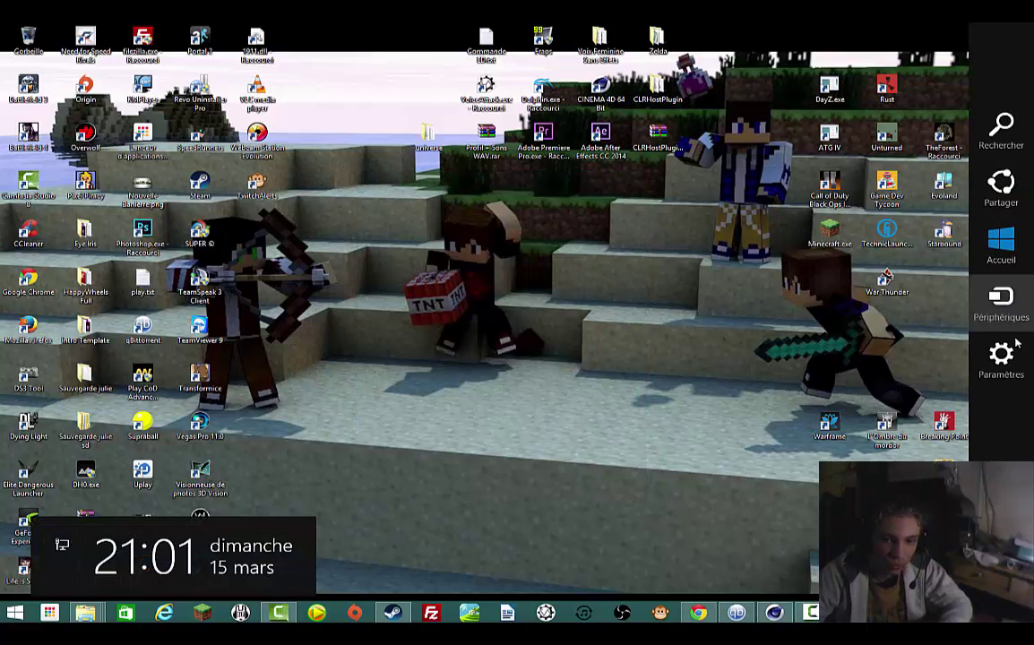
Step: Launch Mineways.exe from the Mineways folder and load the C4D world
mouse_move(88, 613)
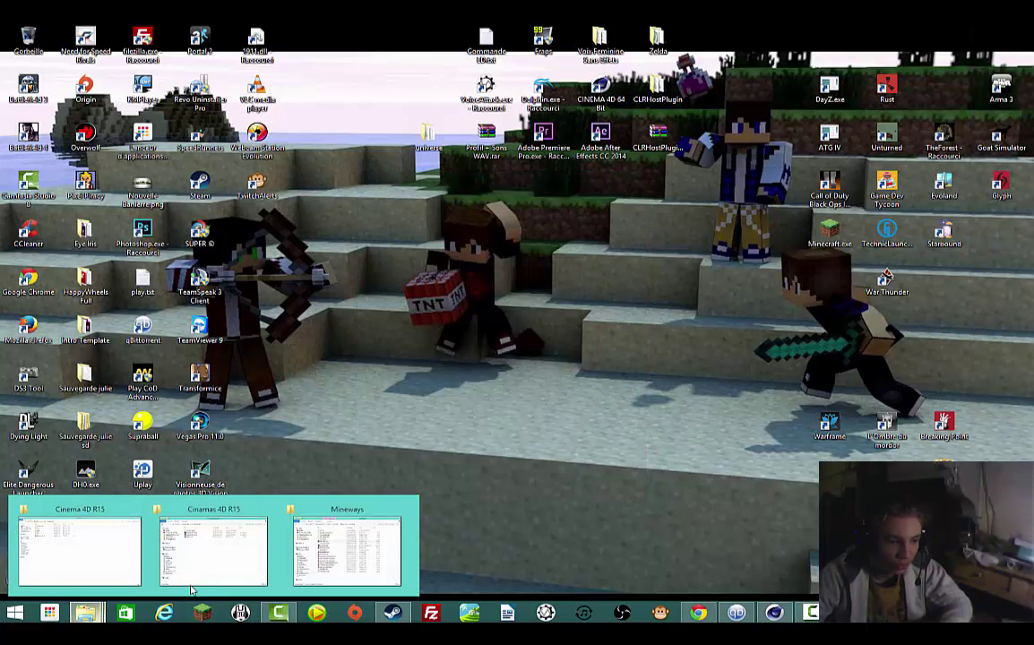
click(314, 493)
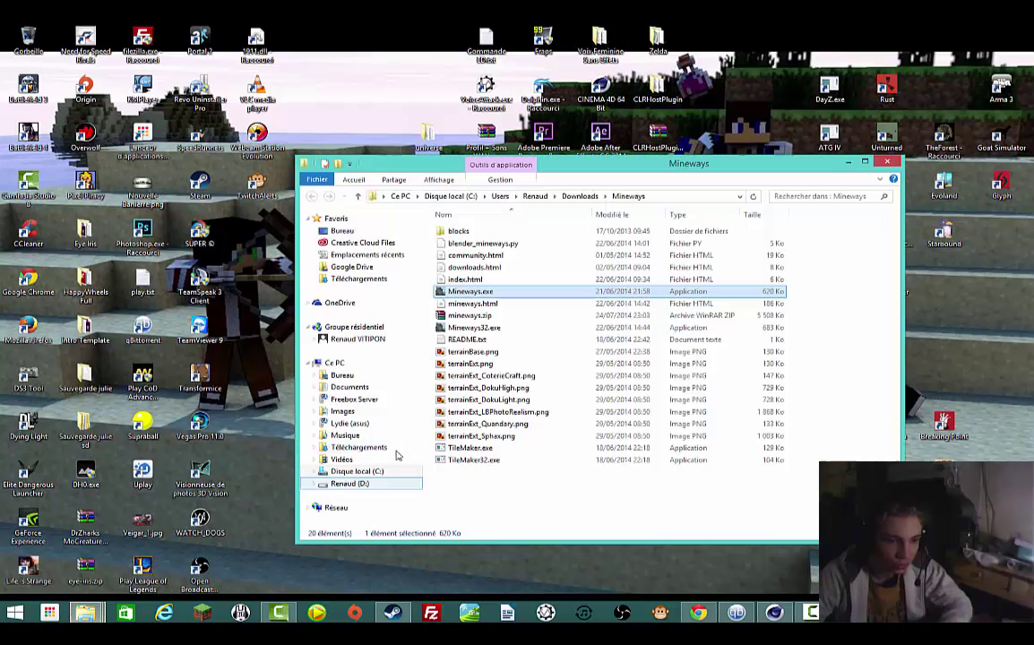
double_click(496, 292)
click(79, 106)
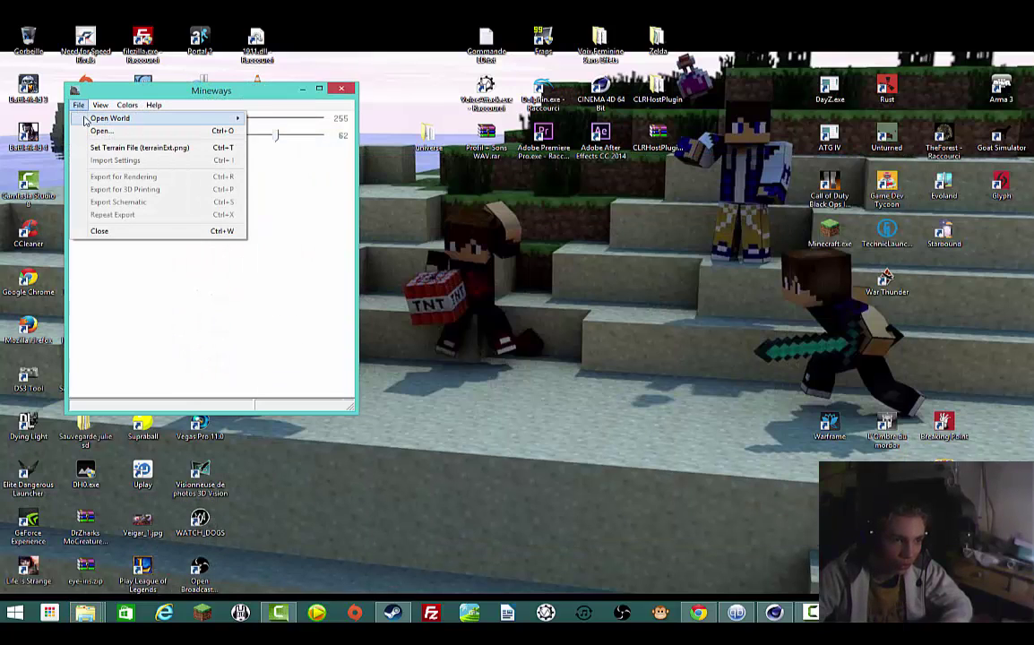
mouse_move(86, 120)
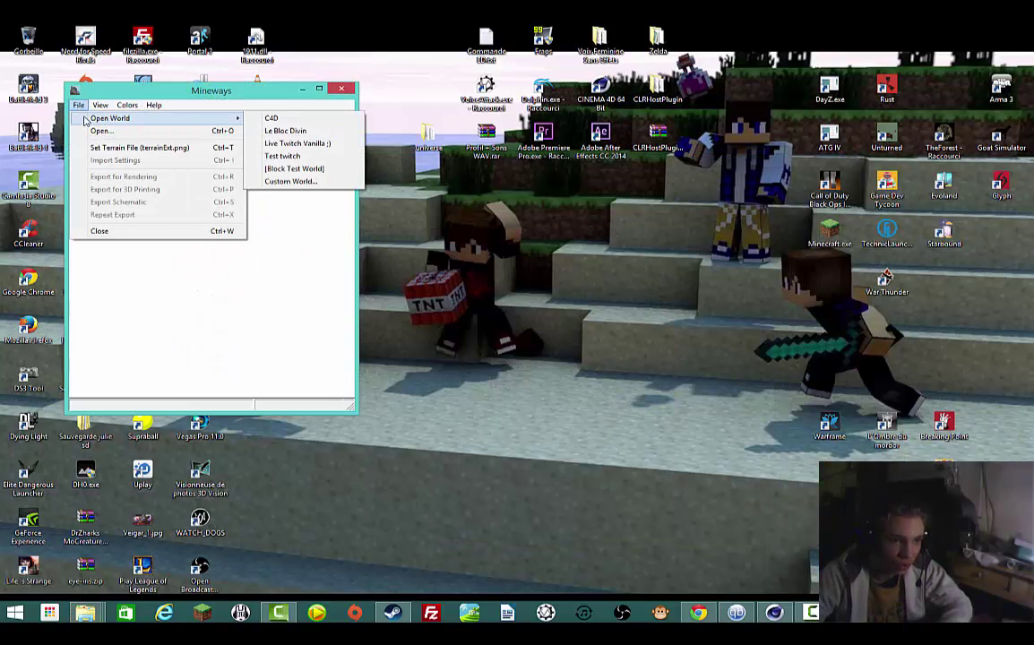
click(287, 119)
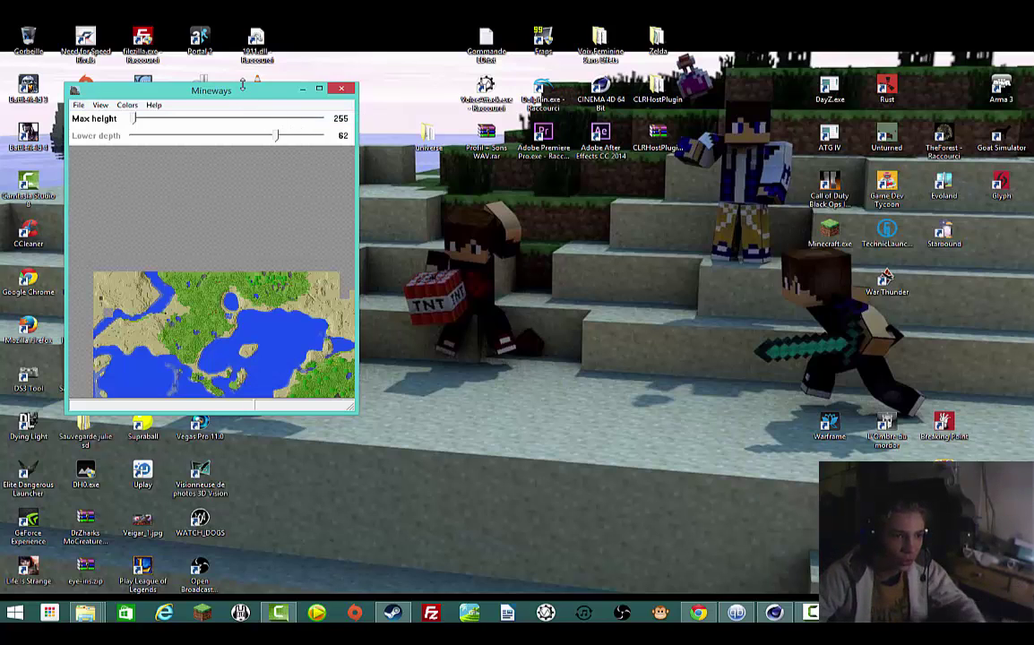
drag(240, 91, 515, 132)
click(323, 136)
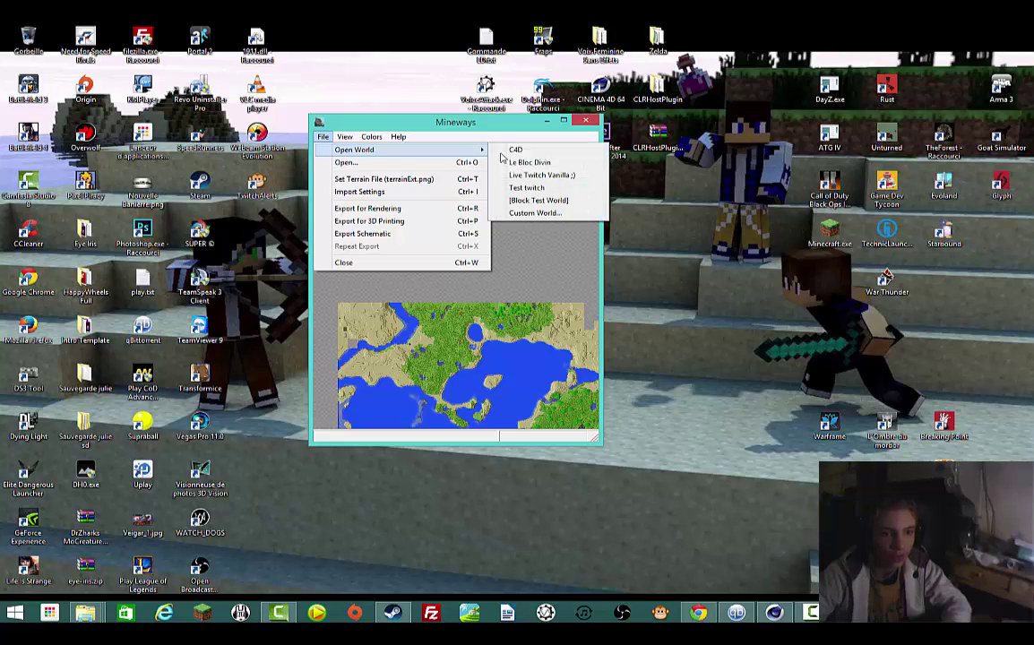
click(487, 143)
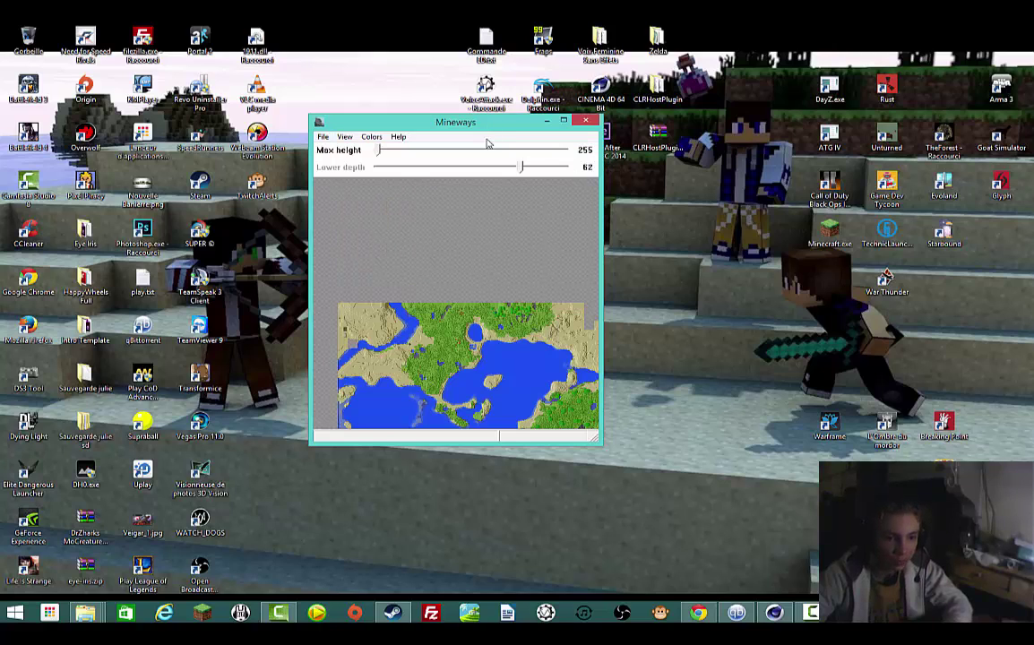
click(355, 140)
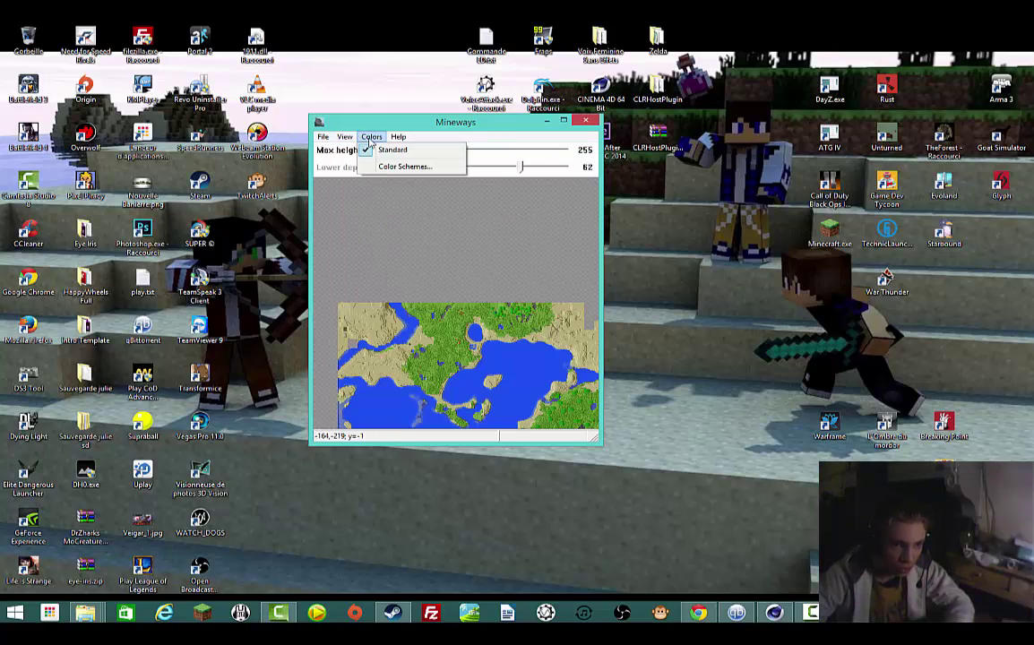
click(351, 162)
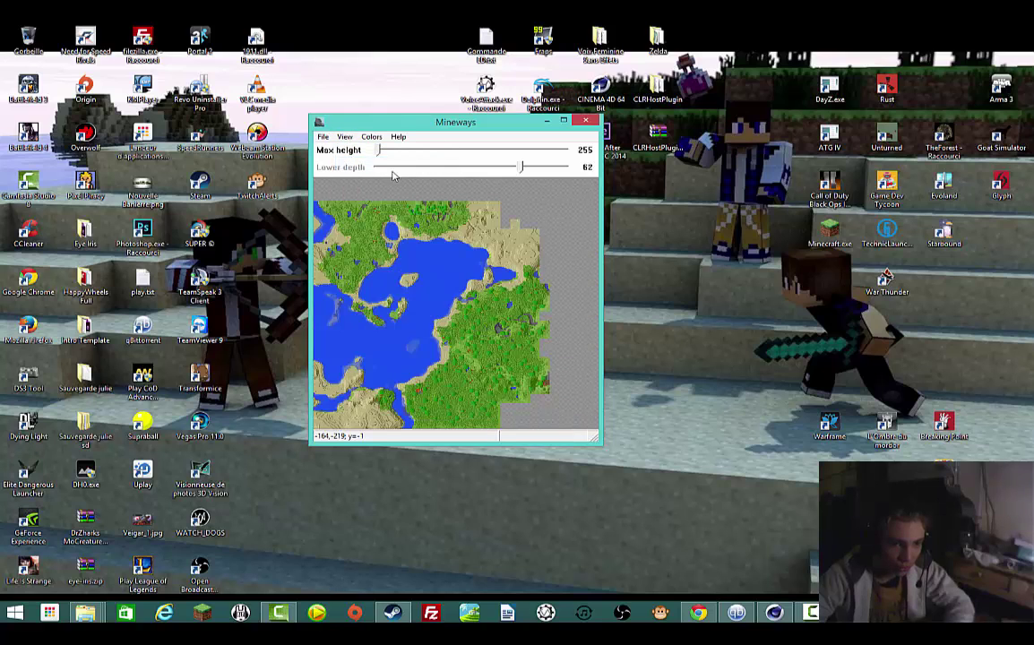
Step: Select a roughly square area of the map covering the sea and the eastern shore, and set the lower depth to 49
scroll(466, 311, up, 3)
scroll(428, 278, up, 2)
scroll(423, 280, down, 1)
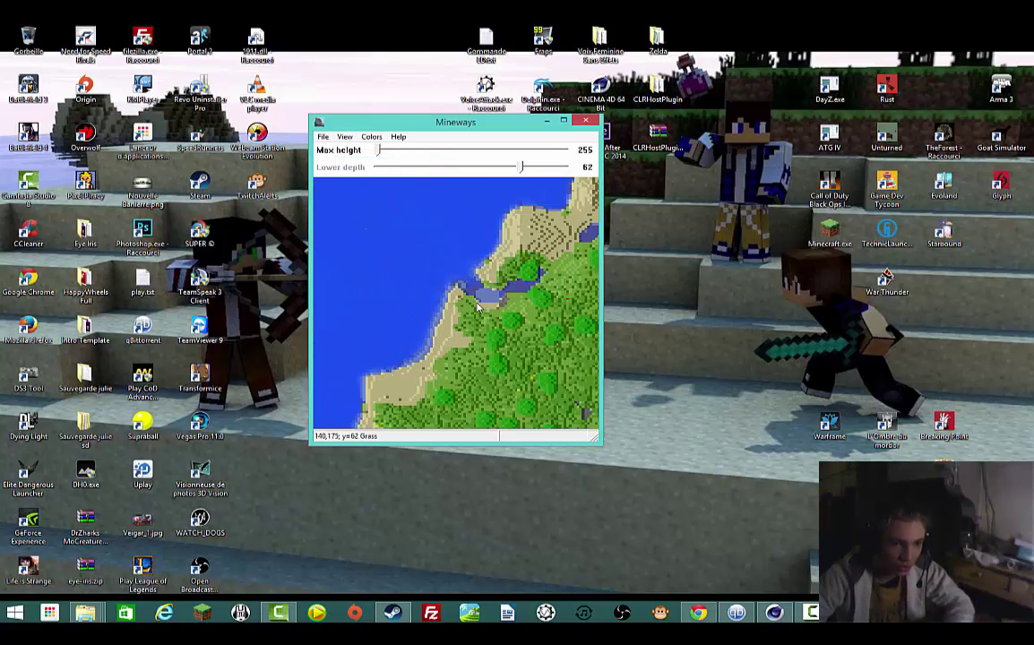
scroll(433, 314, down, 3)
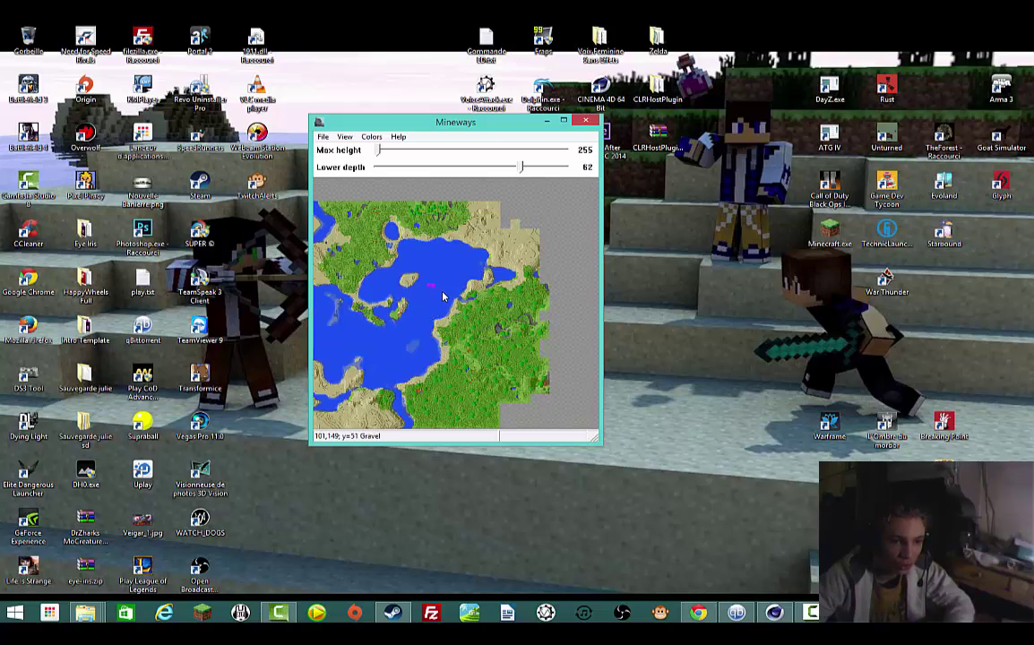
right_drag(428, 282, 496, 349)
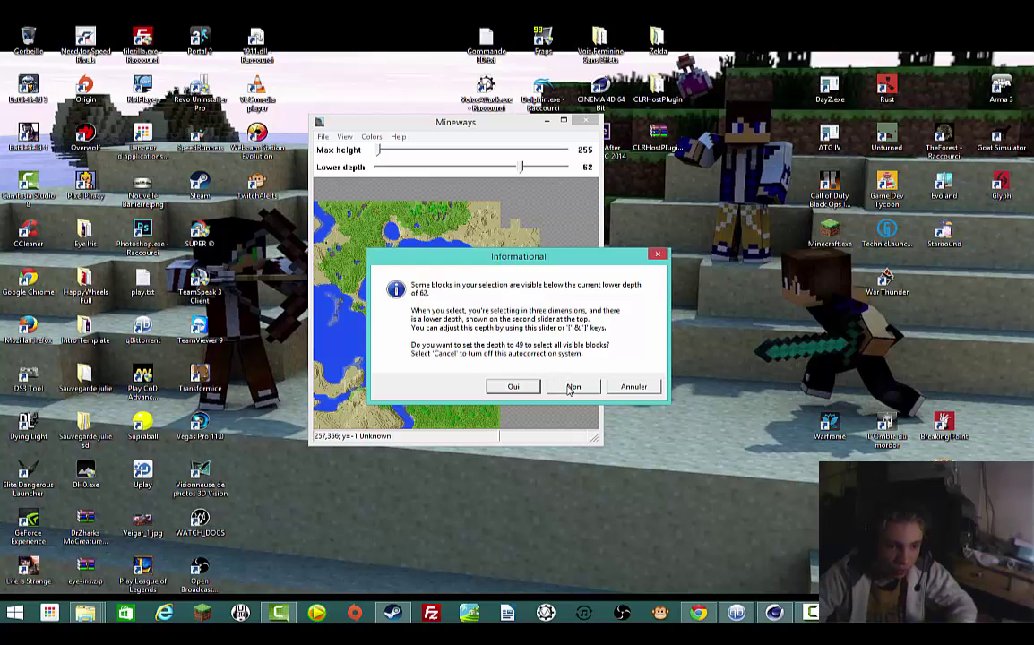
click(512, 387)
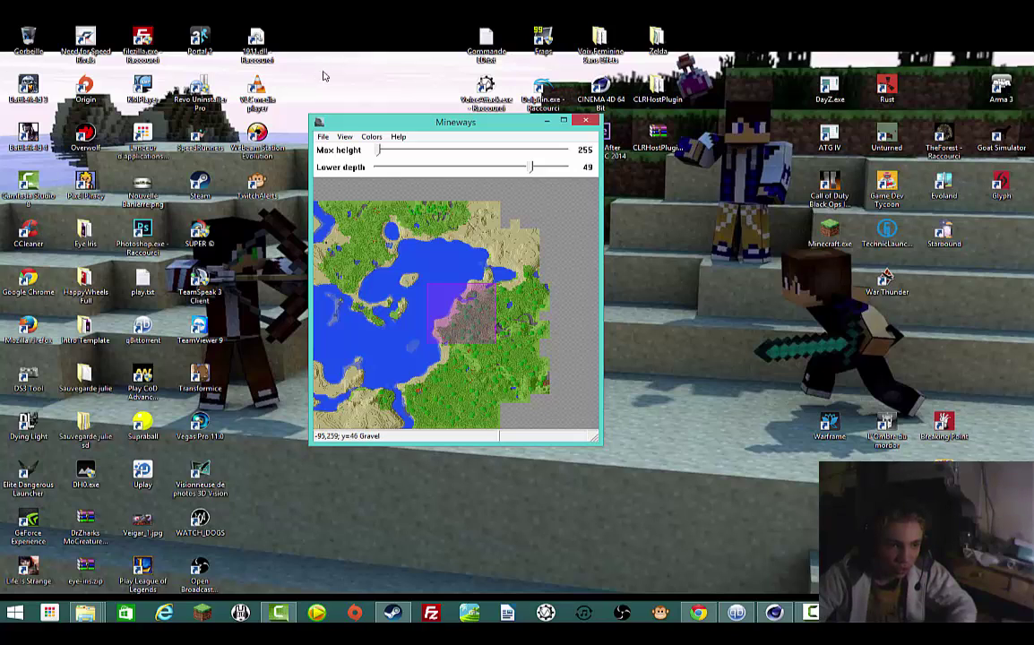
Step: Start exporting the selected terrain for rendering and browse to the D: drive as the save location
click(323, 137)
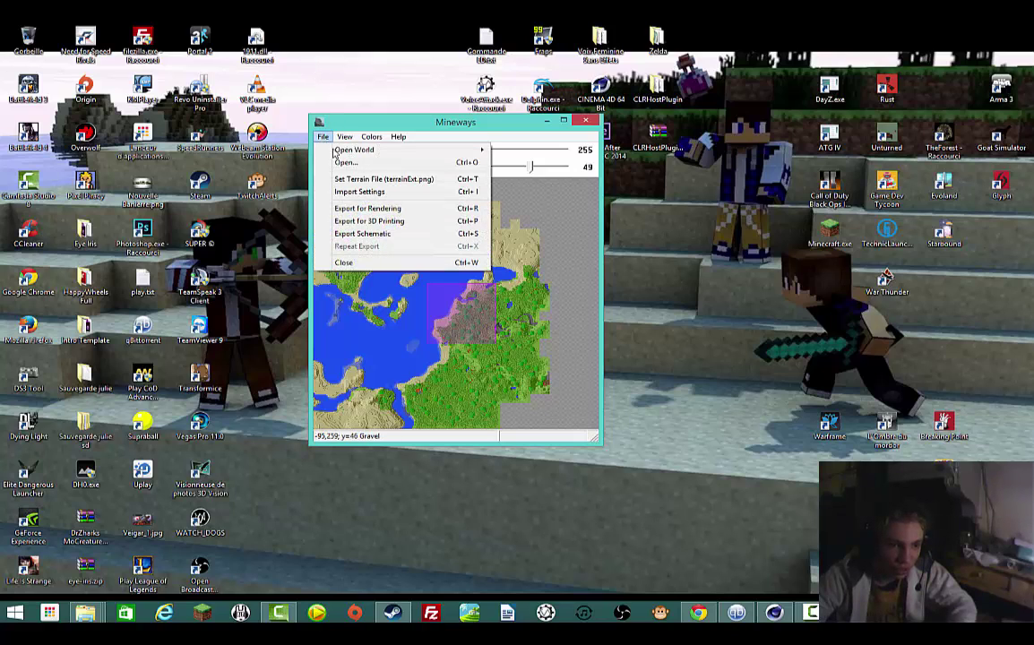
click(395, 209)
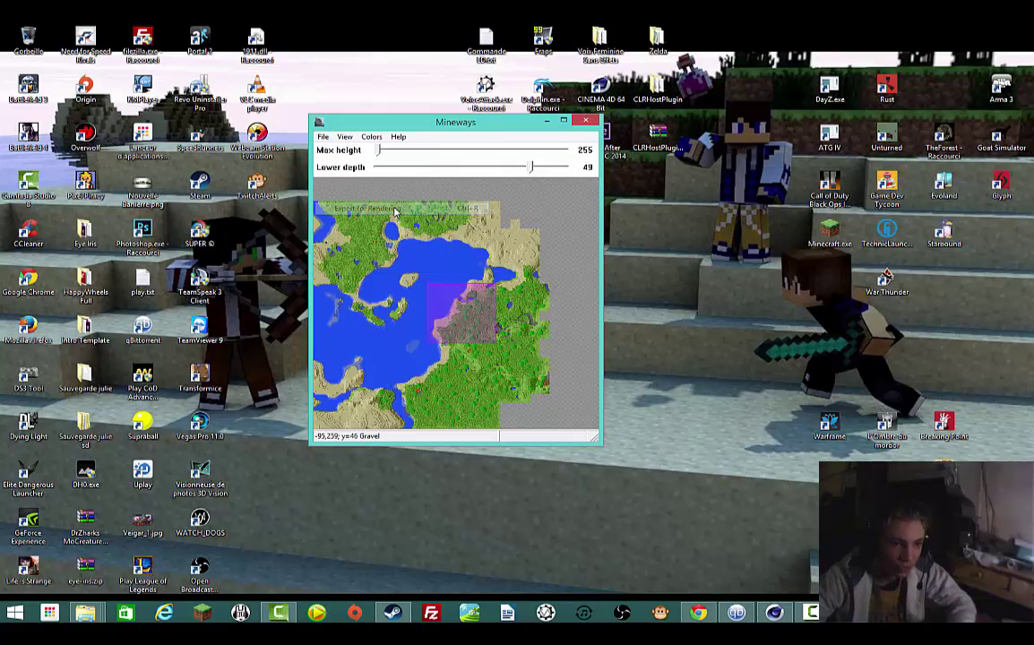
click(423, 171)
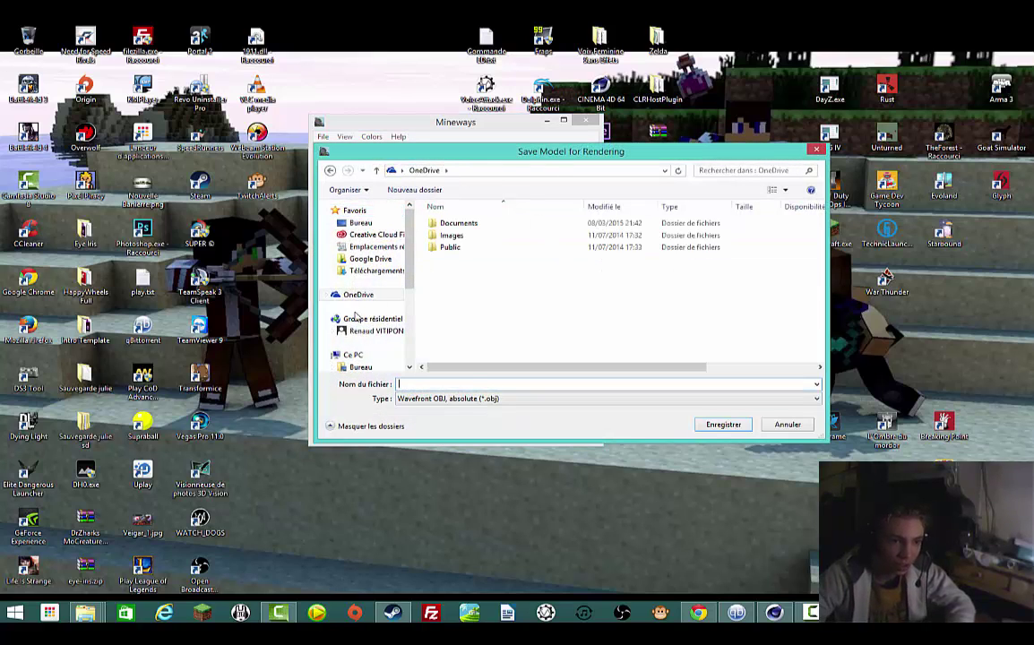
scroll(414, 262, down, 3)
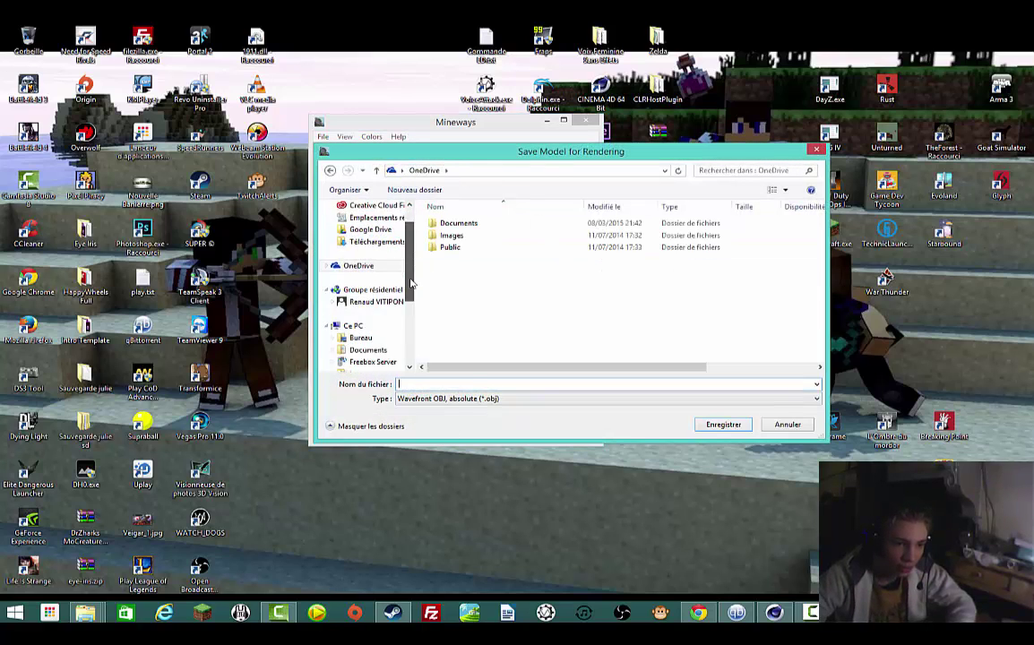
click(354, 253)
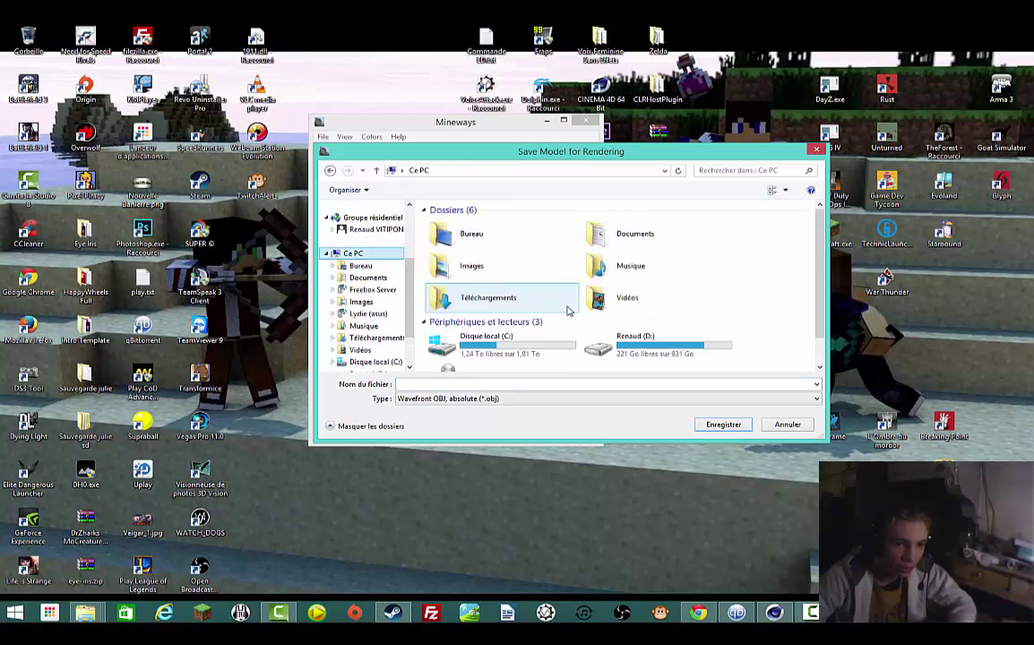
double_click(619, 344)
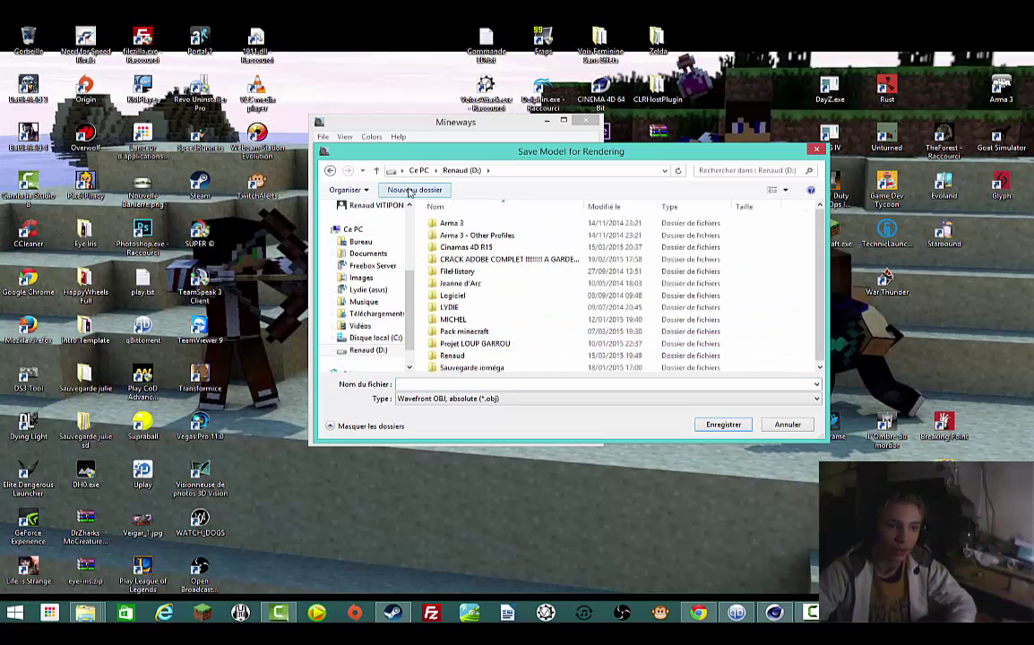
Step: Create a folder named Projet Cineamas 4D on the D: drive and open it
click(420, 189)
text(Pr)
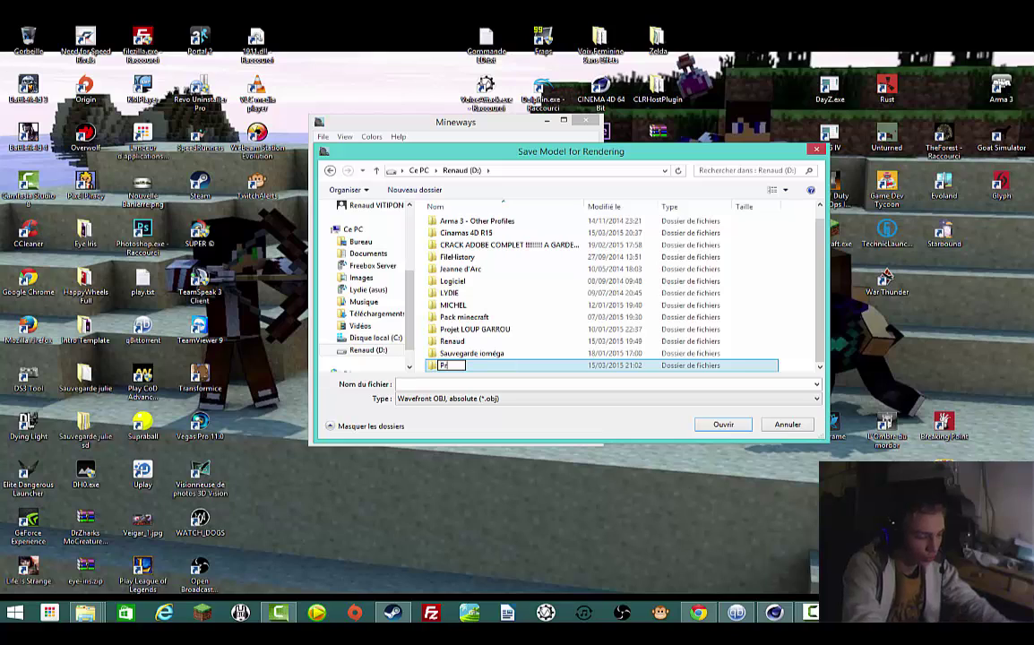
text(ojet C)
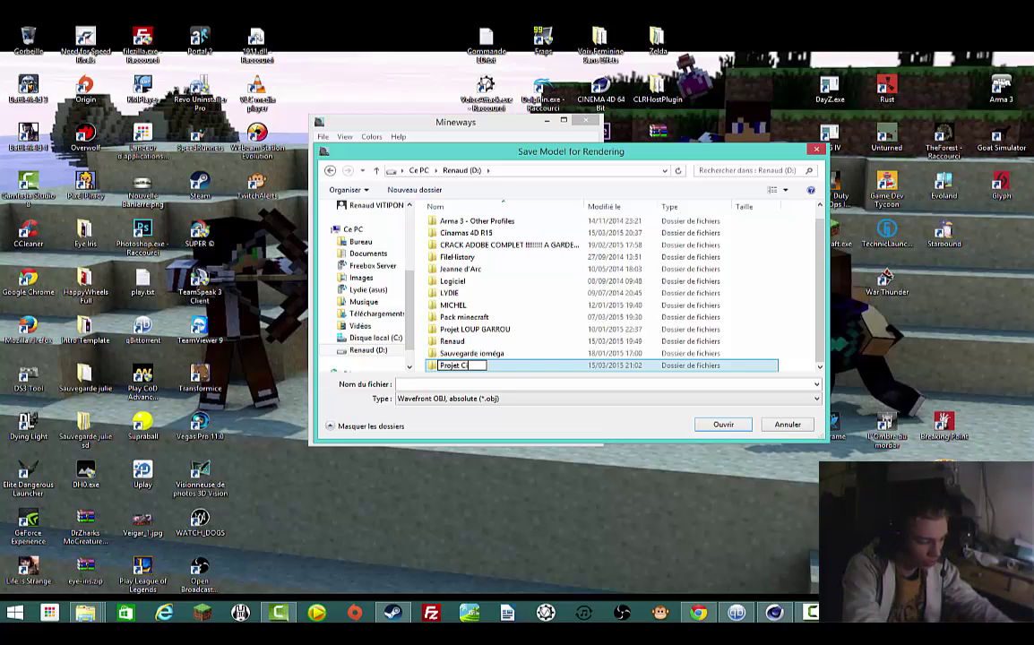
text(inemas 4D)
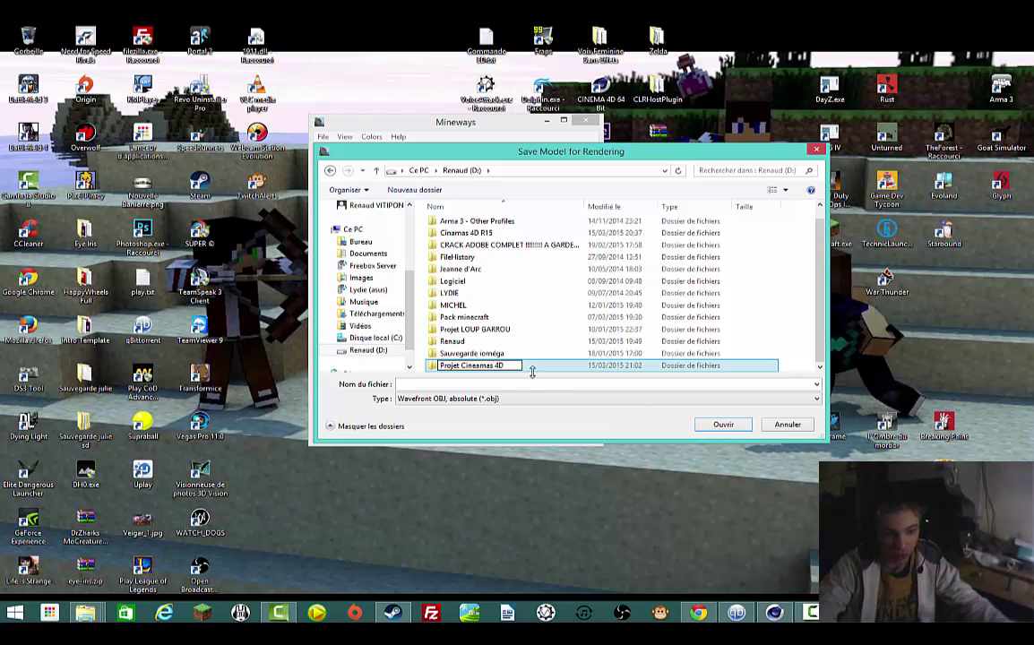
key(Return)
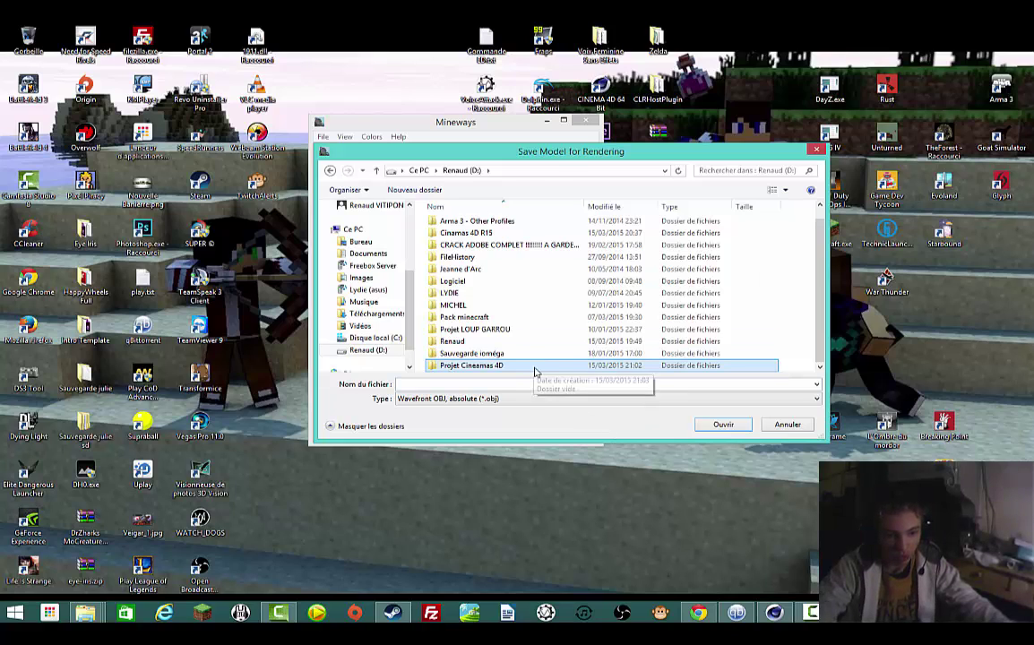
double_click(534, 369)
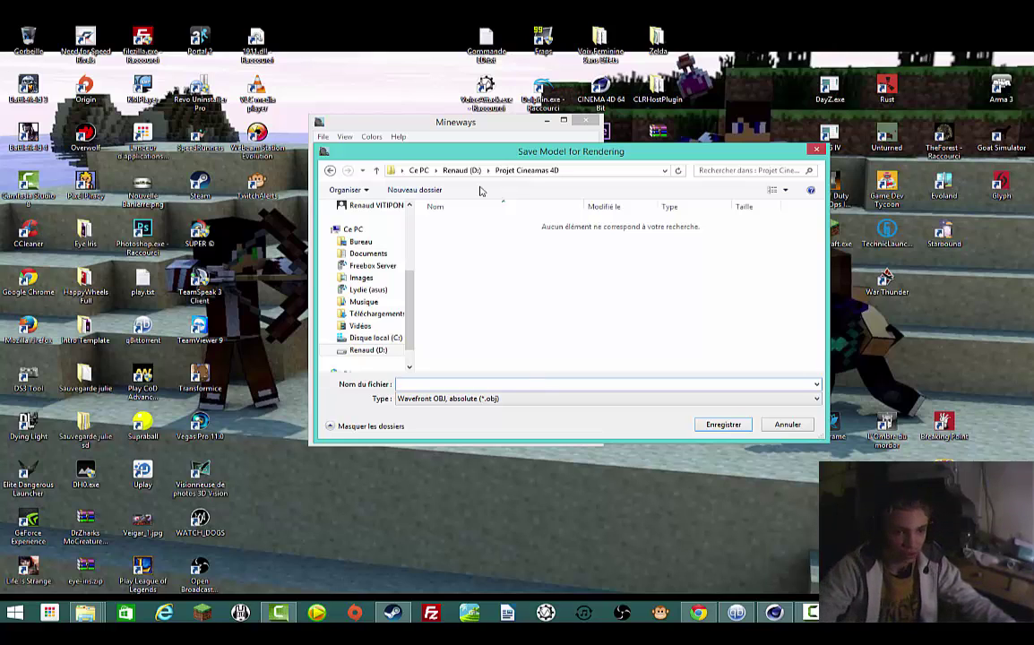
Step: Create a folder named Monde inside Projet Cineamas 4D and open it
click(415, 190)
text(M)
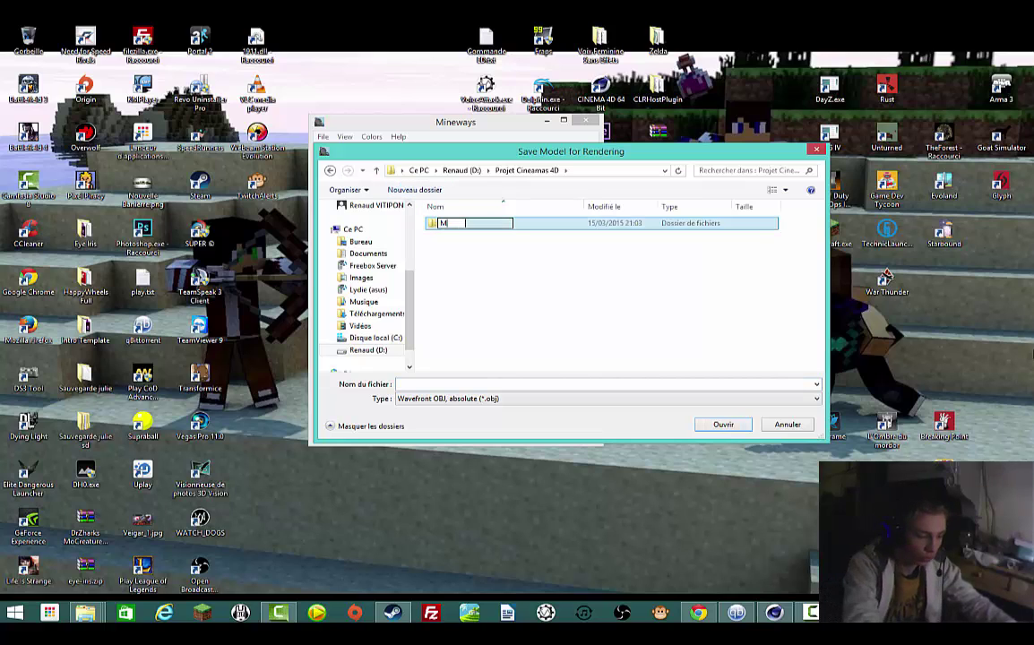
text(onde)
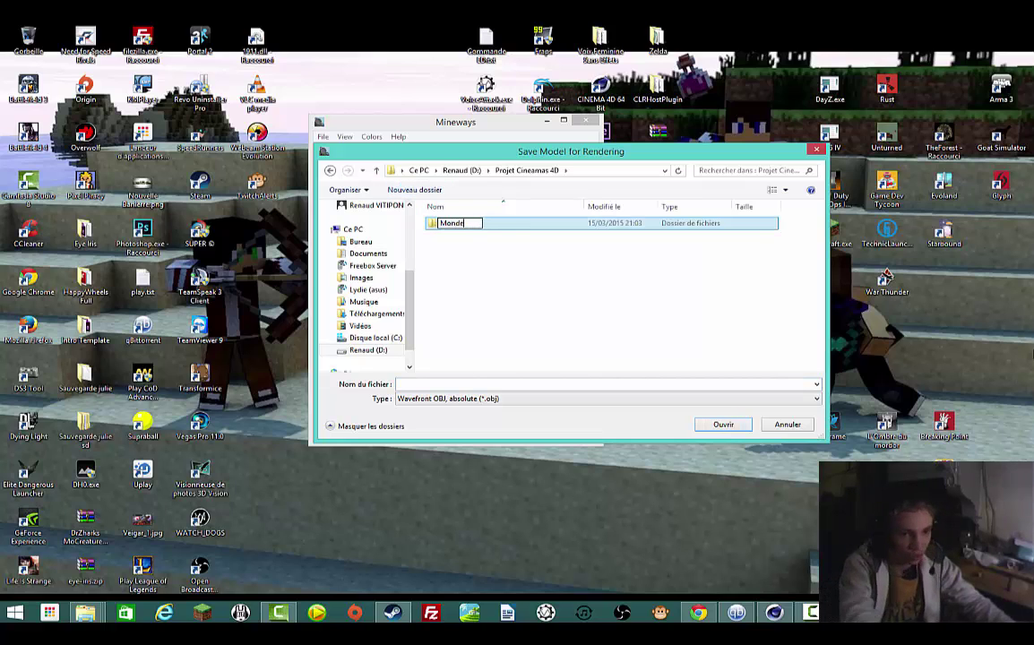
click(702, 327)
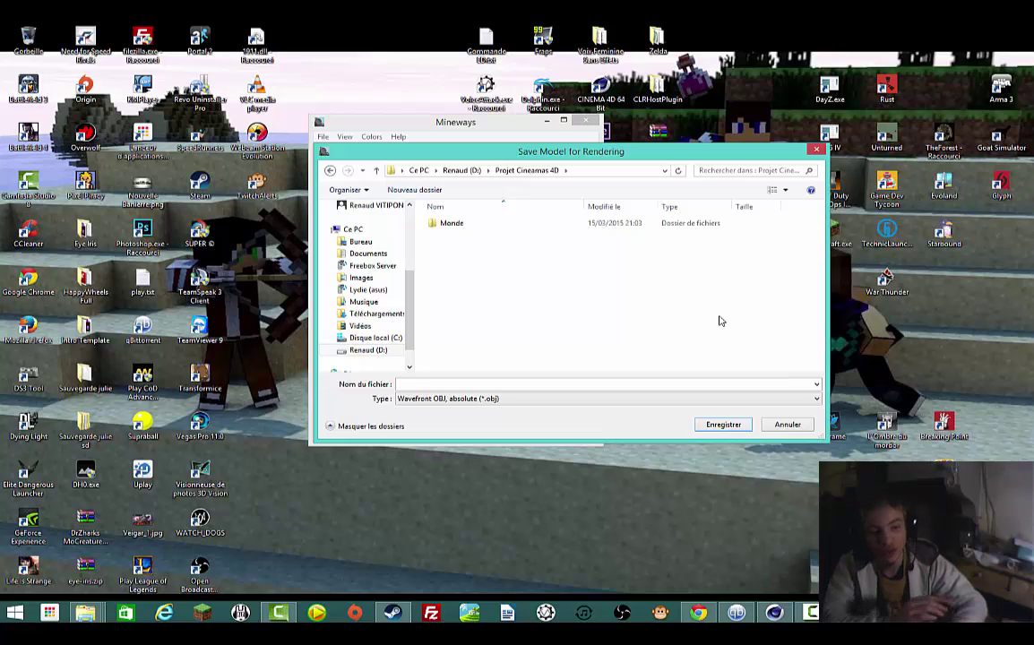
double_click(705, 229)
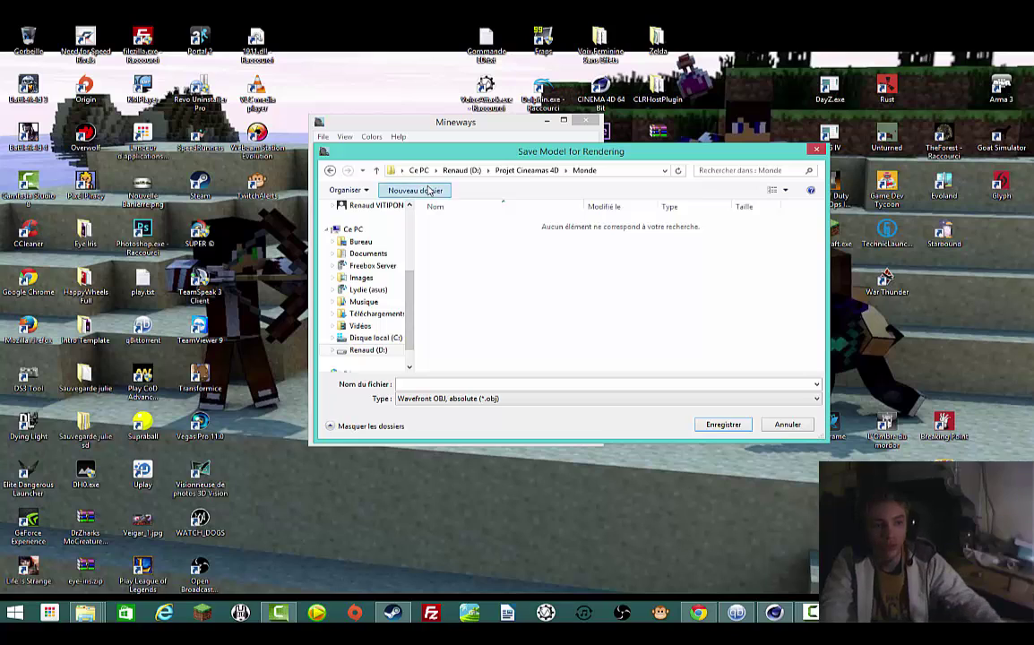
Step: Create a folder named Tuto inside Monde and open it
click(414, 189)
text(Tuto)
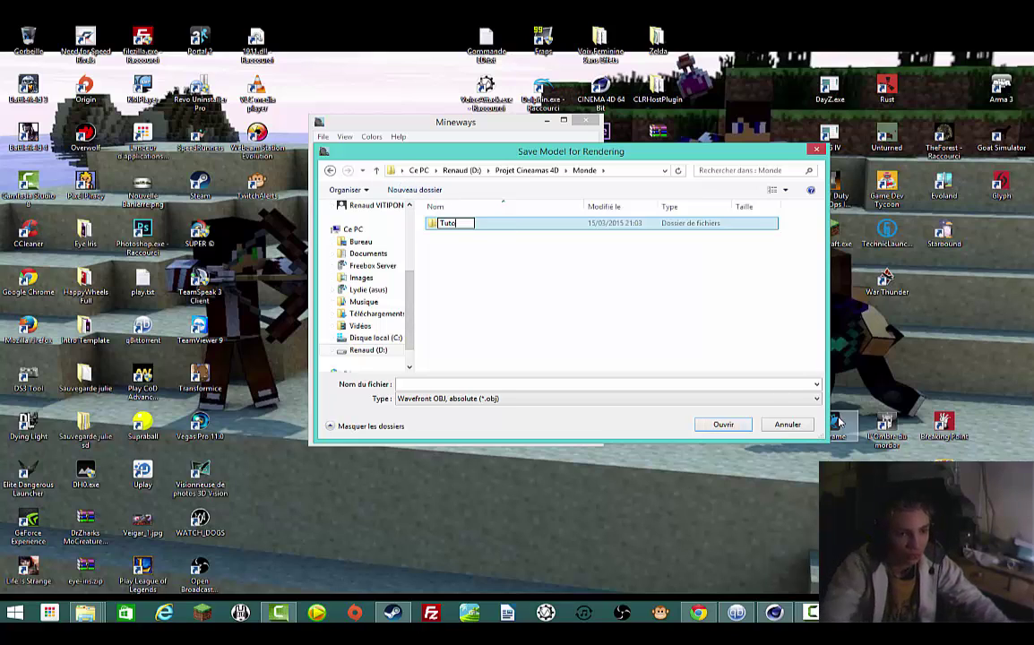
click(483, 235)
double_click(484, 229)
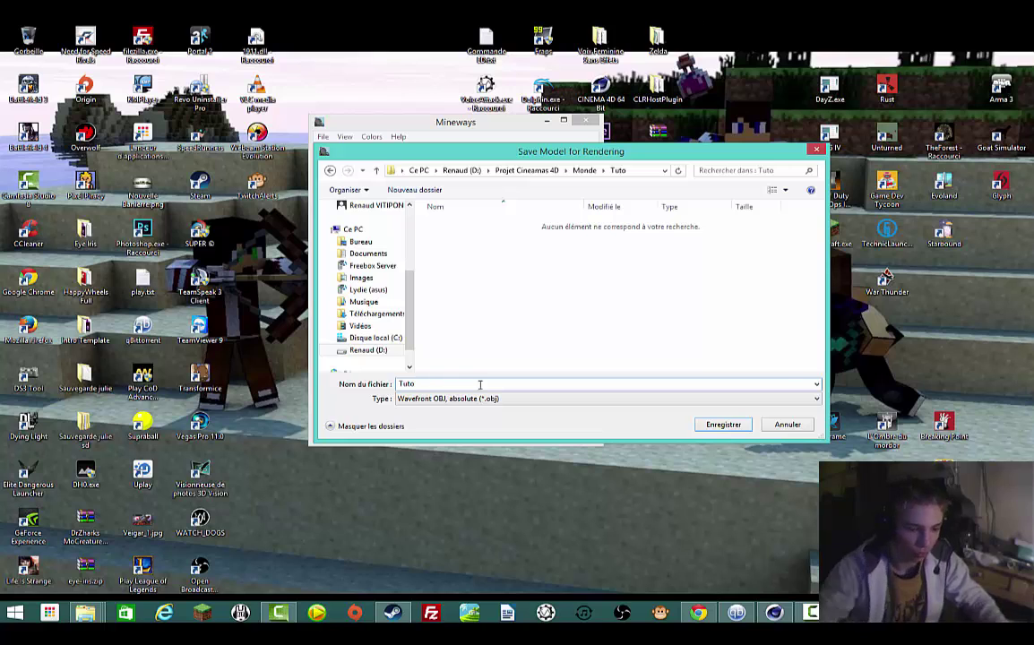
Step: Export the model as Tuto in Wavefront OBJ, absolute format with the existing export settings, and close Mineways
click(723, 425)
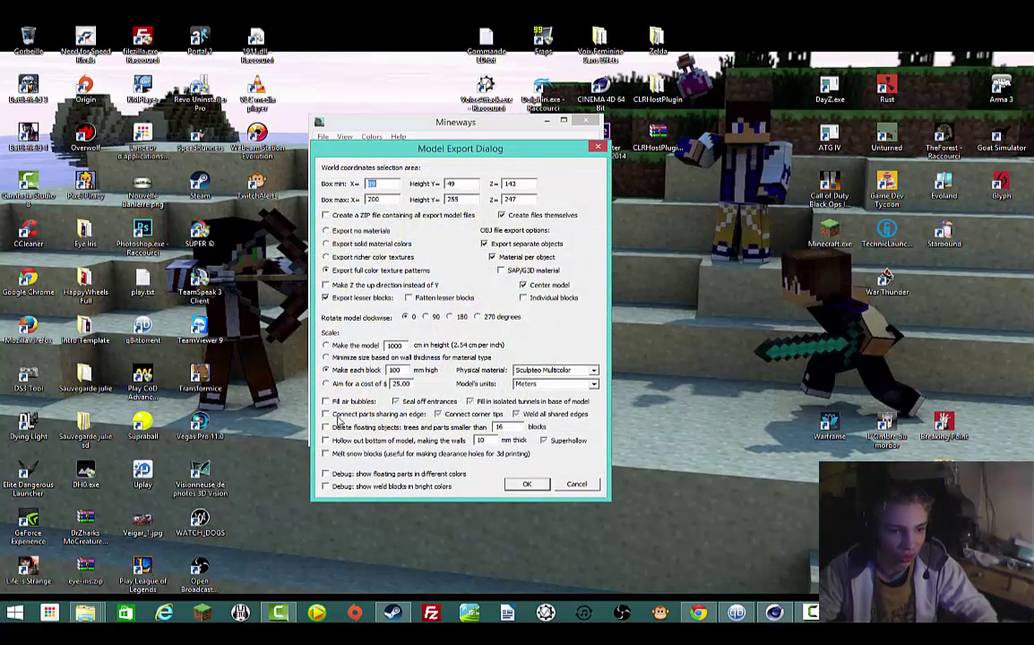
click(537, 485)
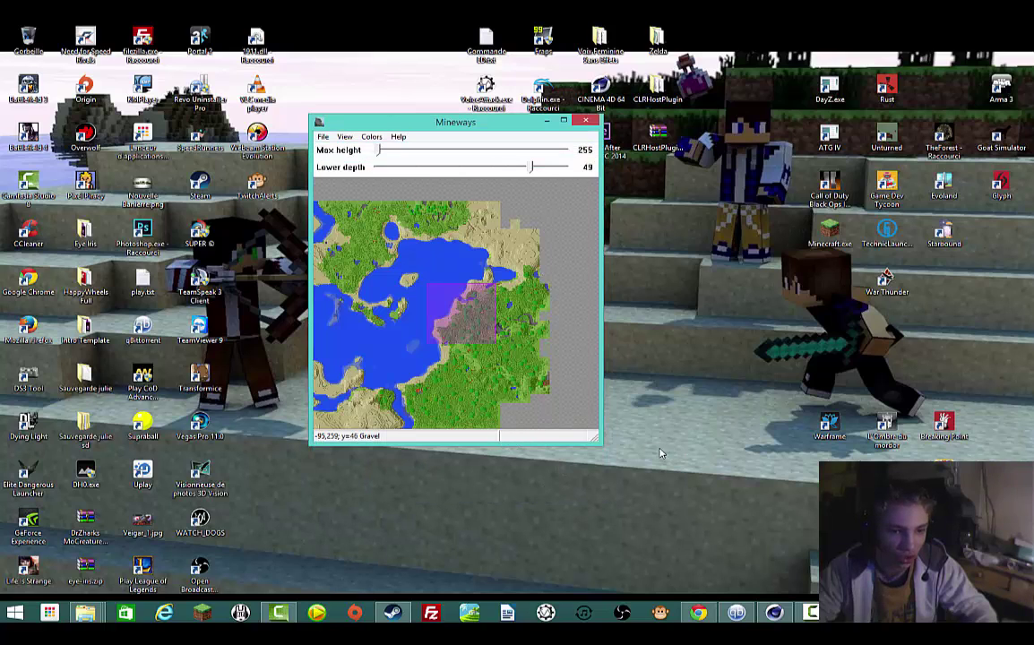
drag(535, 127, 404, 128)
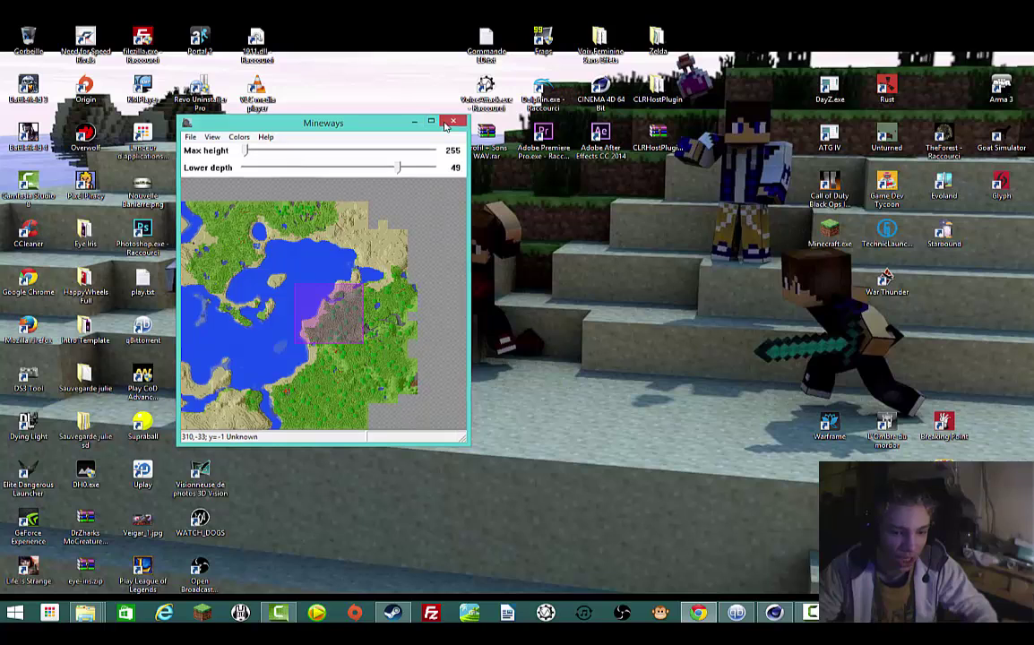
click(453, 122)
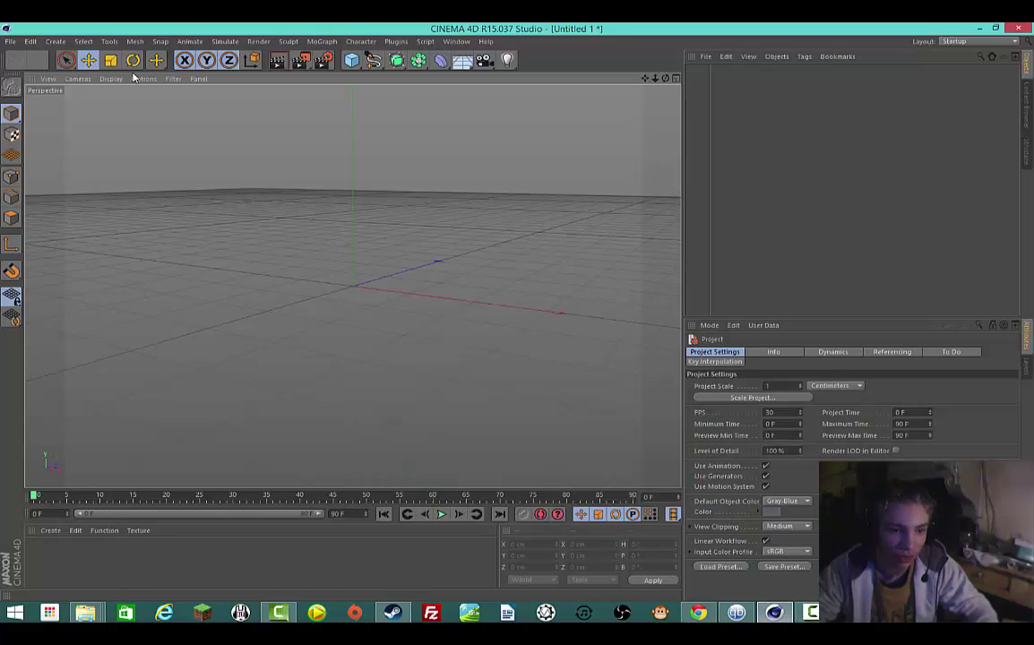
Step: Open Tuto.obj from the Projet Cineamas 4D > Monde > Tuto folder on the D: drive
click(10, 42)
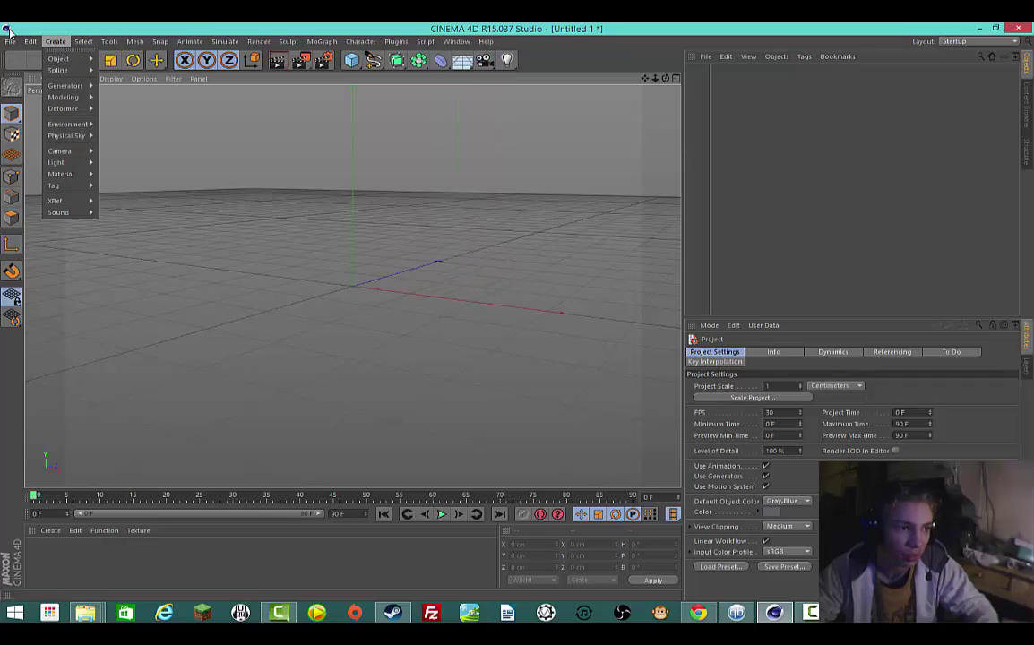
click(19, 72)
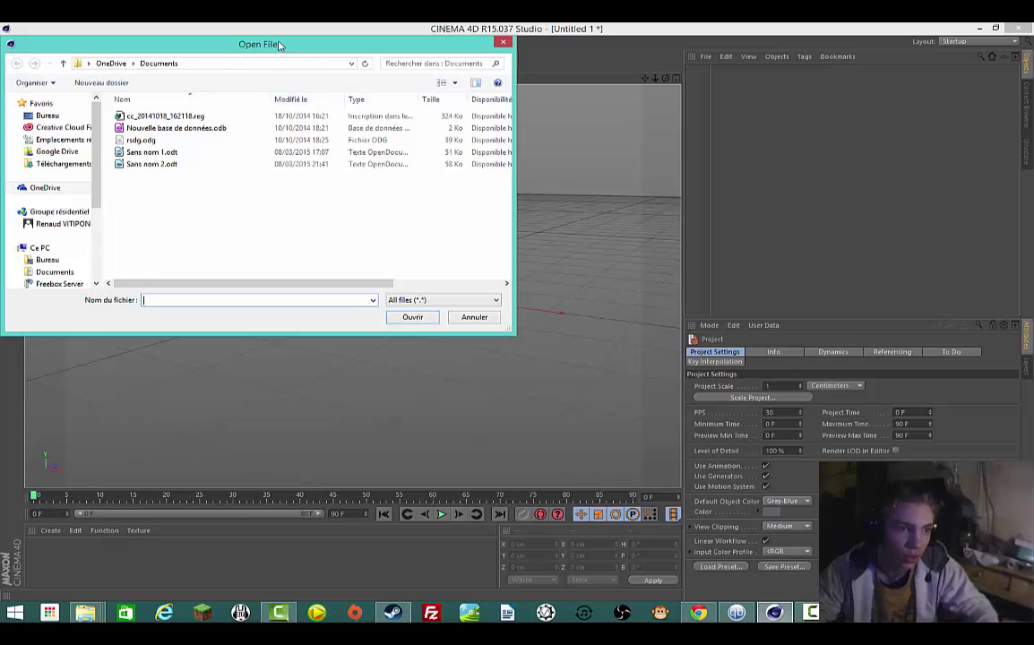
drag(278, 45, 488, 131)
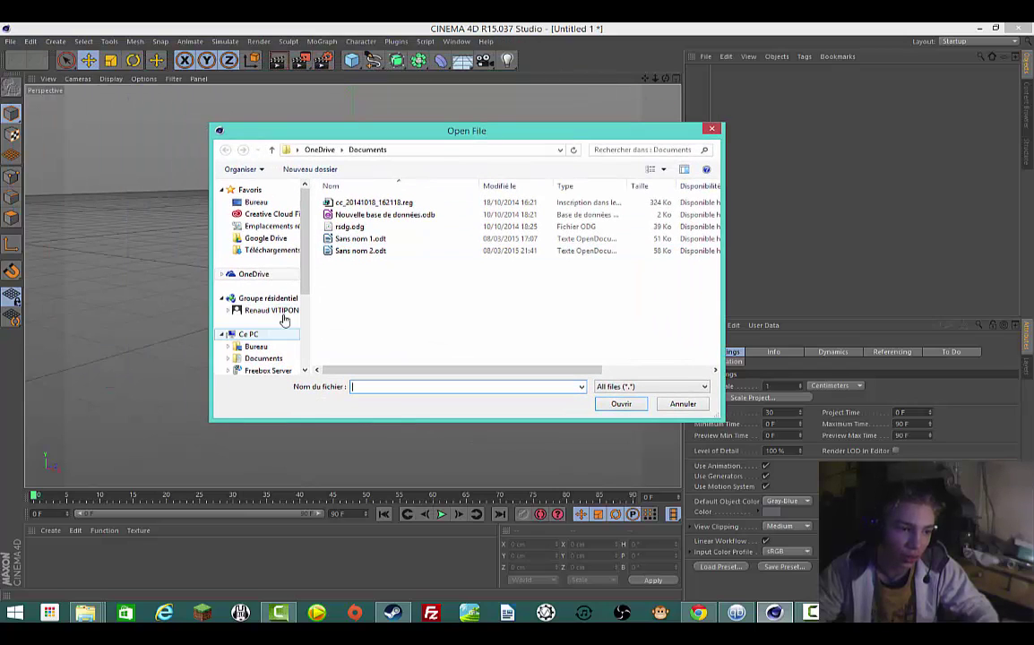
scroll(269, 296, down, 3)
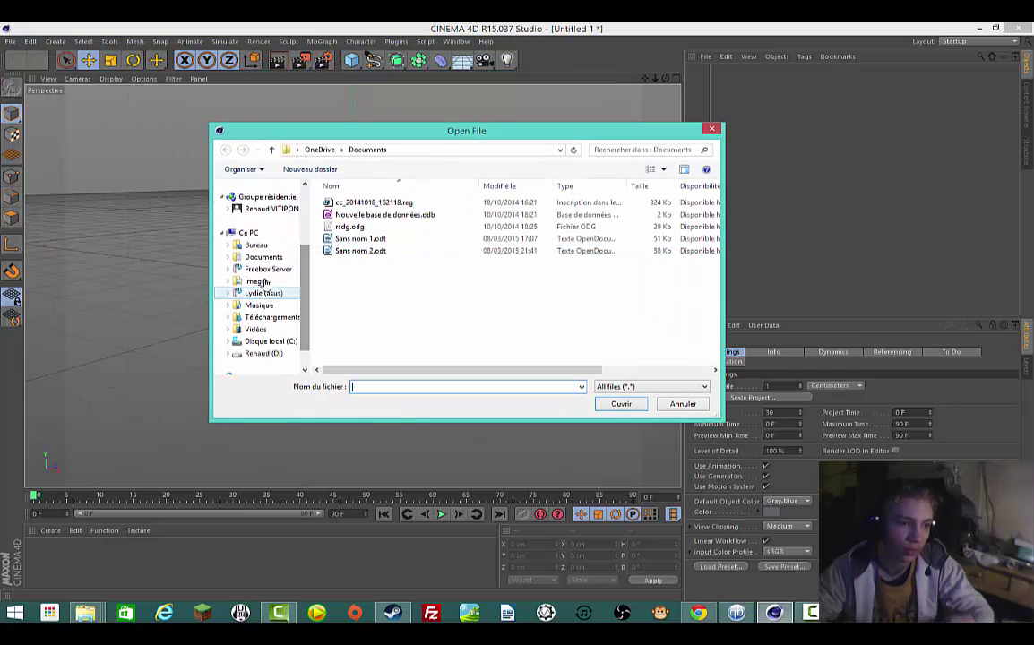
click(248, 233)
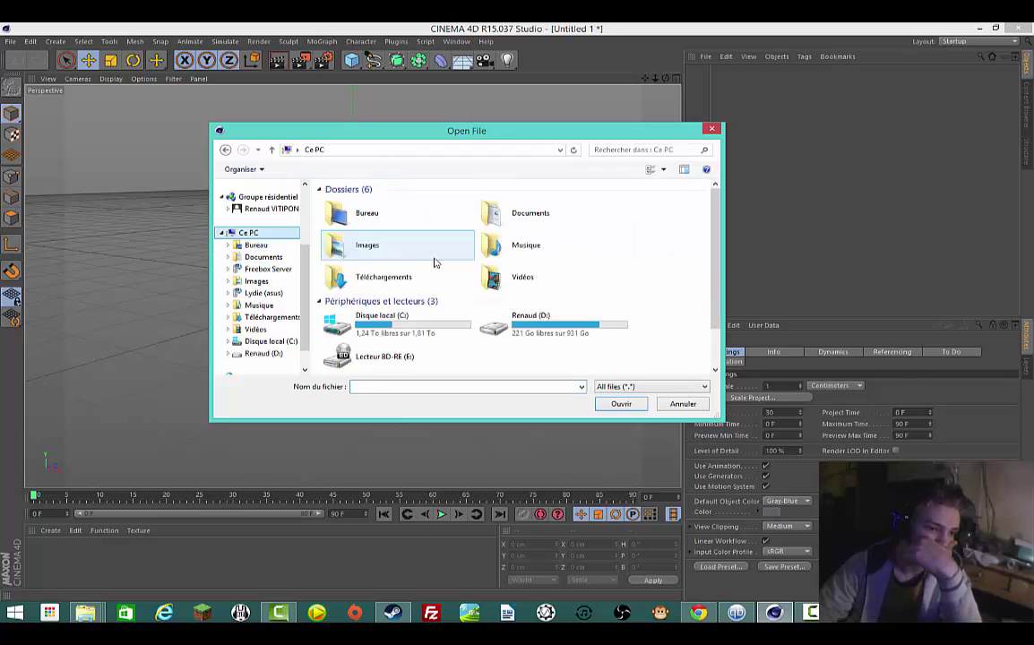
double_click(488, 324)
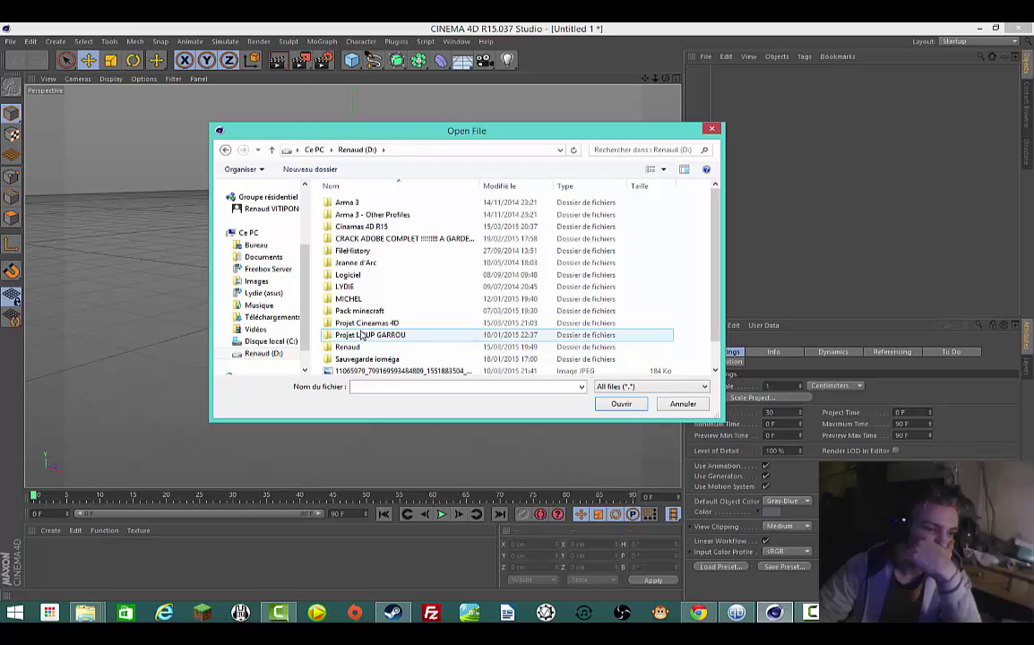
double_click(355, 322)
double_click(358, 202)
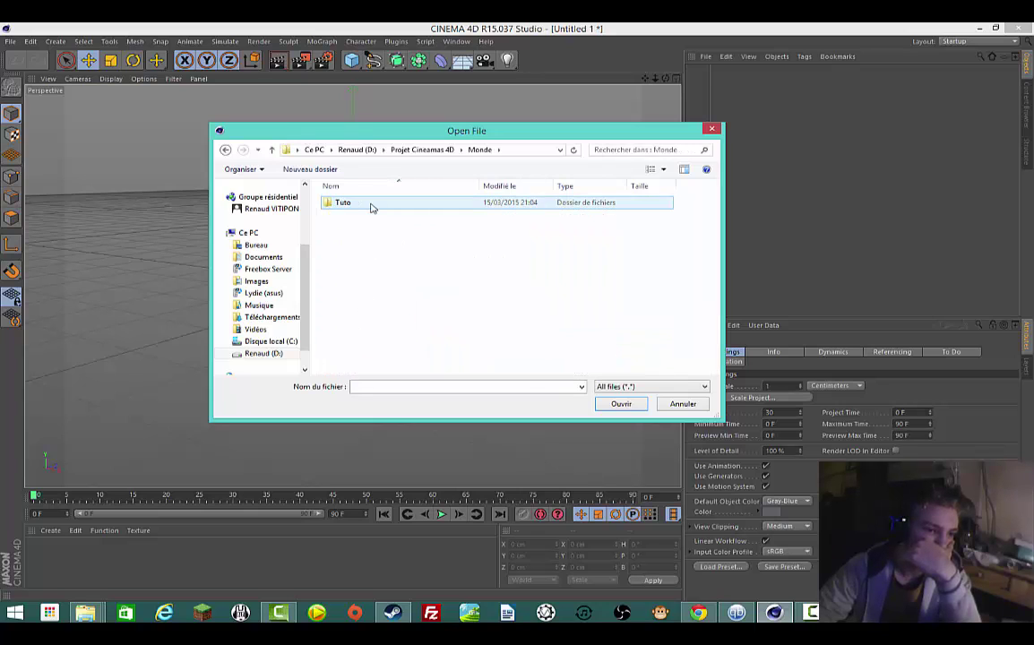
double_click(370, 204)
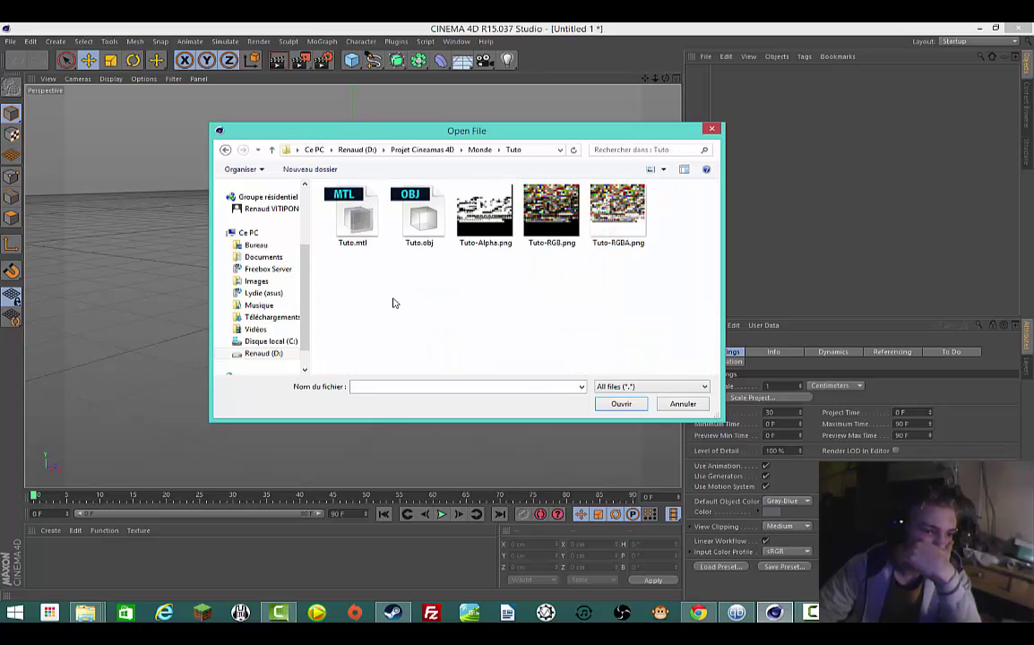
double_click(419, 217)
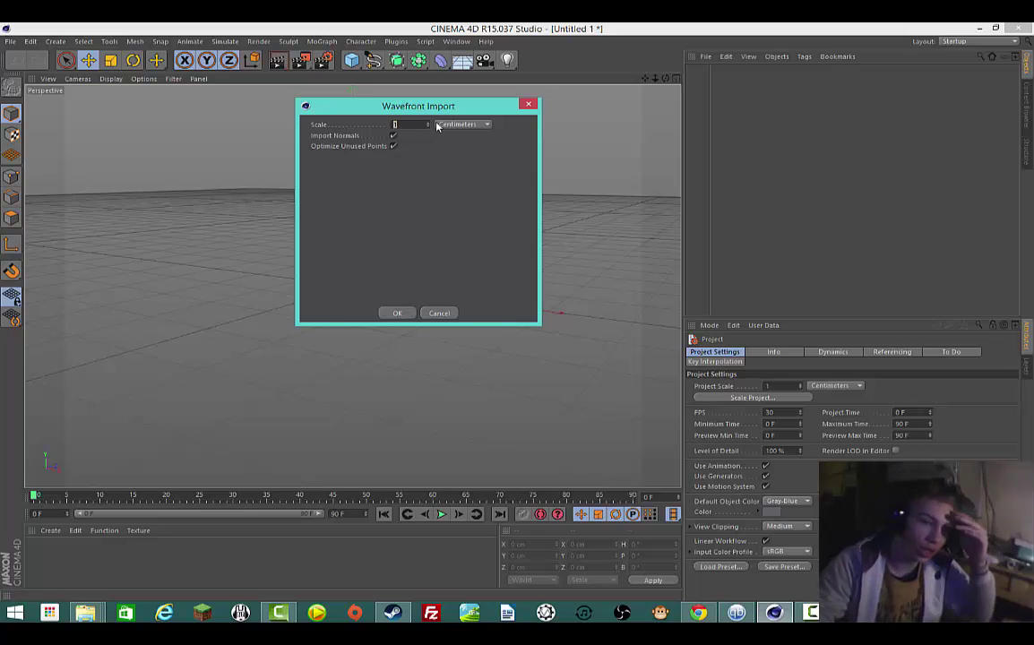
Step: Import the Wavefront model with its scale set to 1 kilometer
click(480, 126)
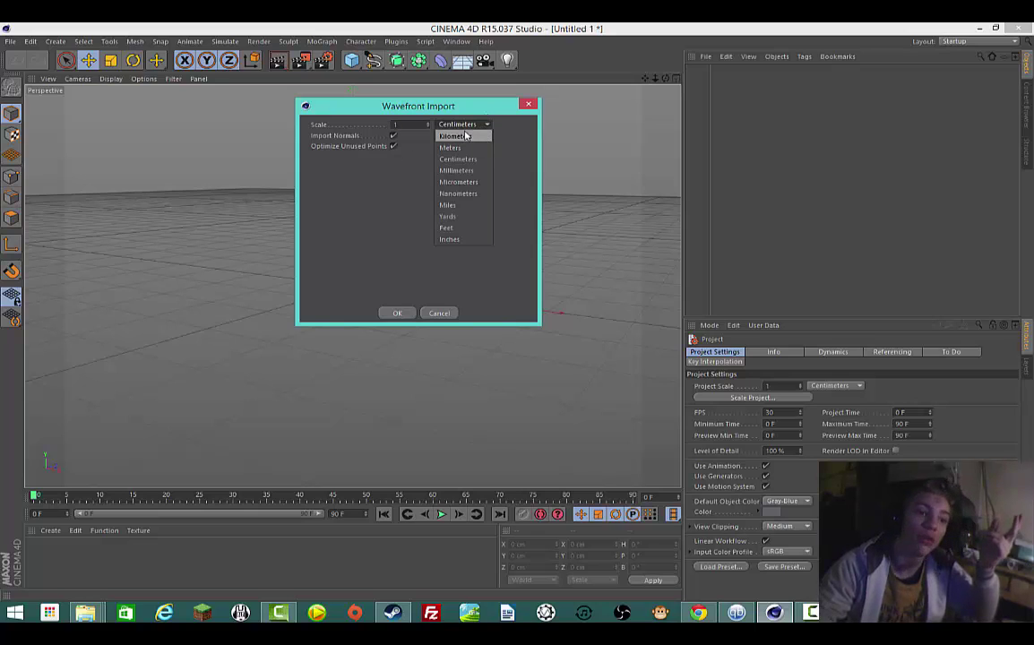
click(461, 135)
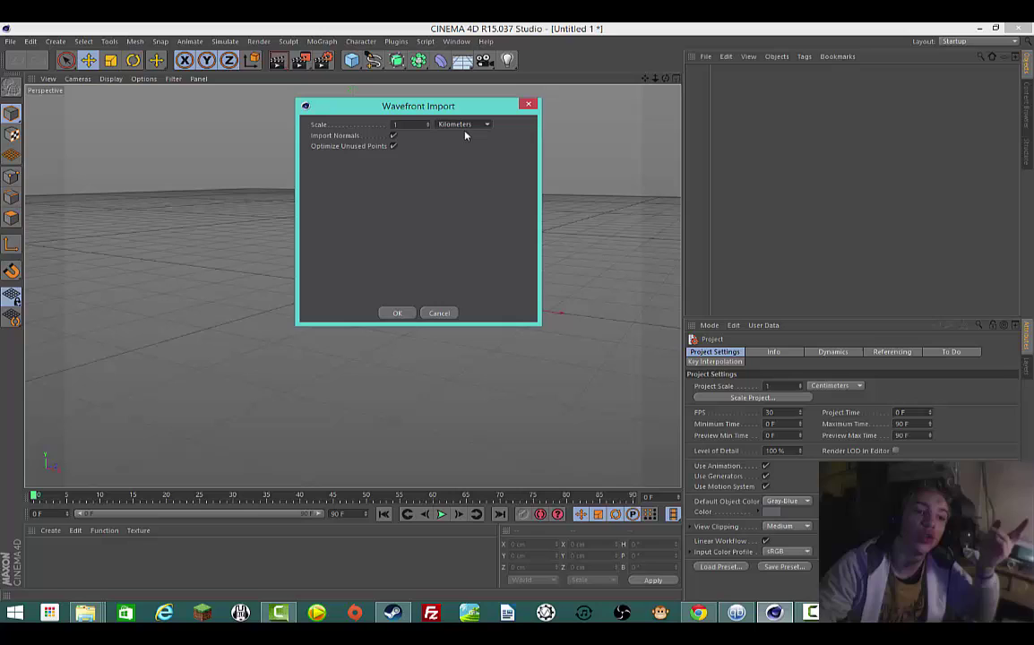
click(397, 314)
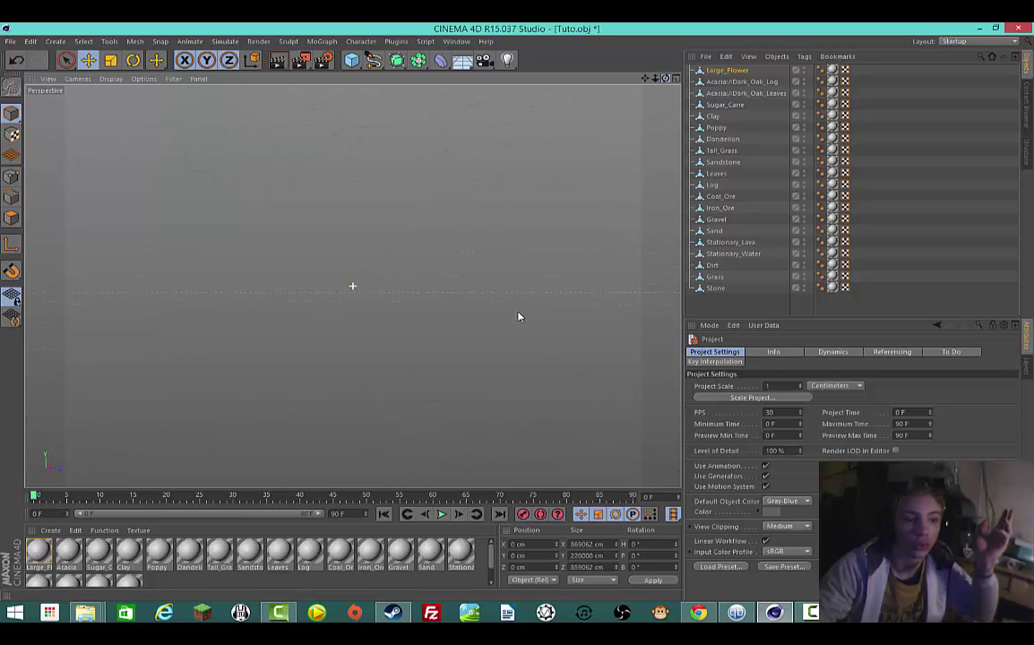
Step: Look for the imported Minecraft terrain in the perspective view, checking around the Large_Flower object as well
scroll(517, 317, up, 2)
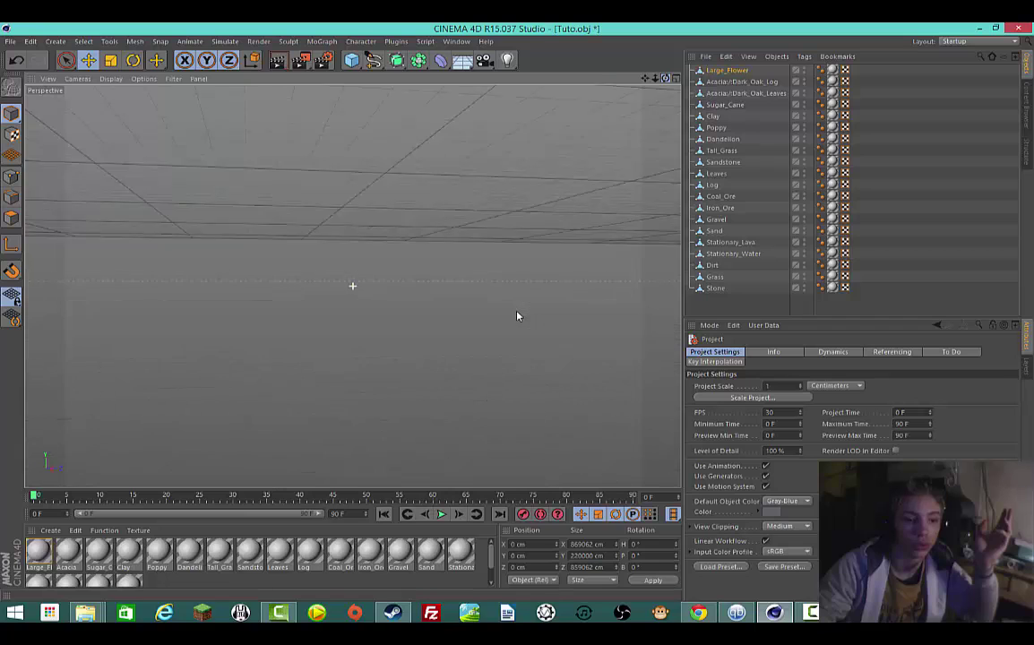
scroll(517, 316, up, 3)
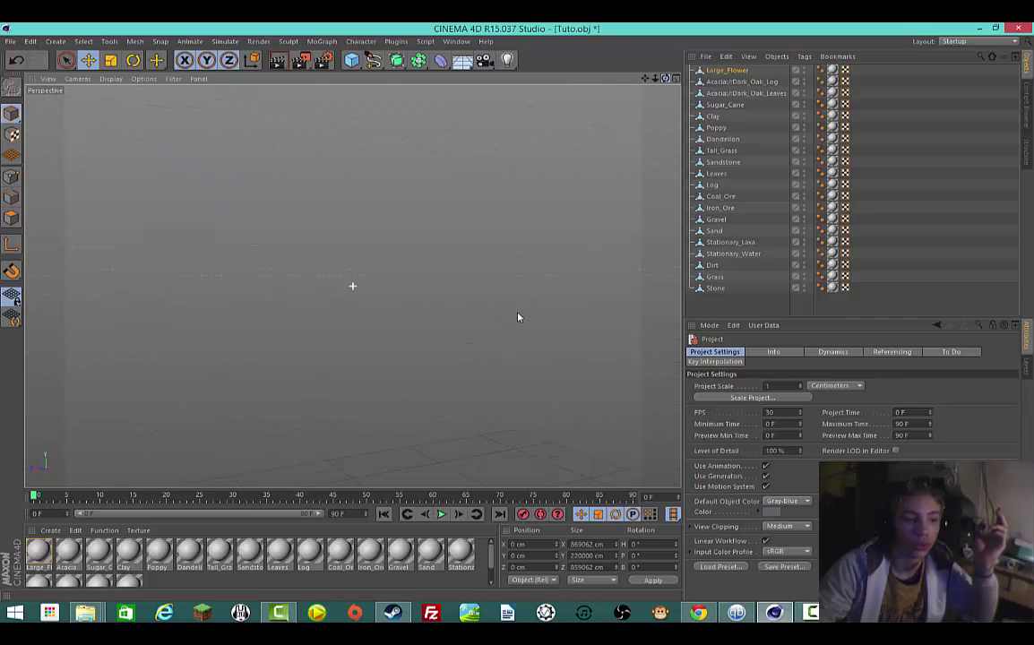
click(731, 71)
right_click(737, 73)
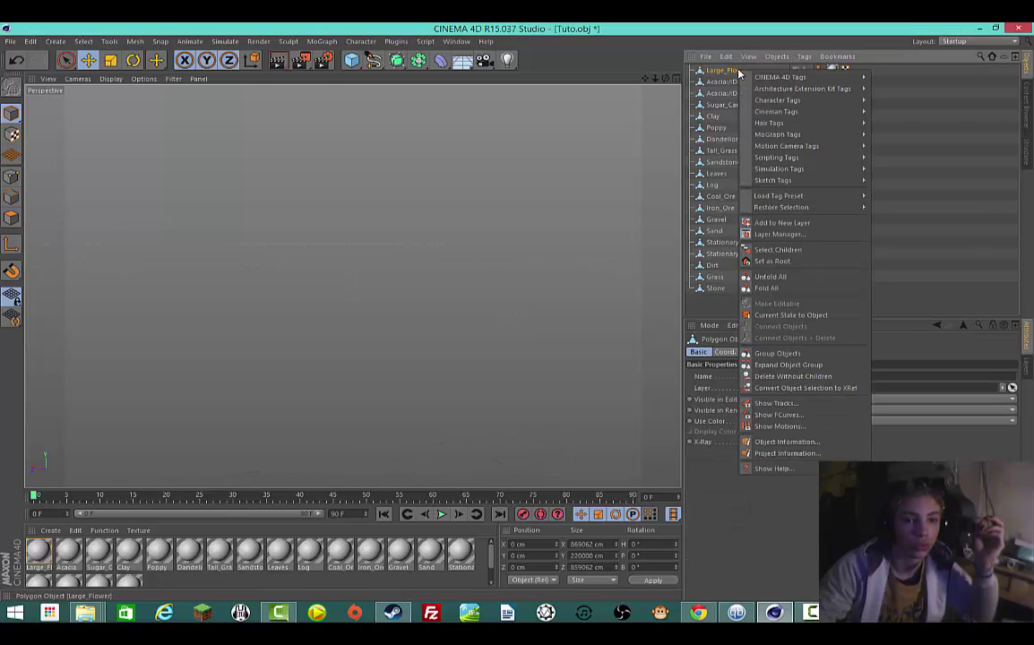
mouse_move(756, 80)
key(Escape)
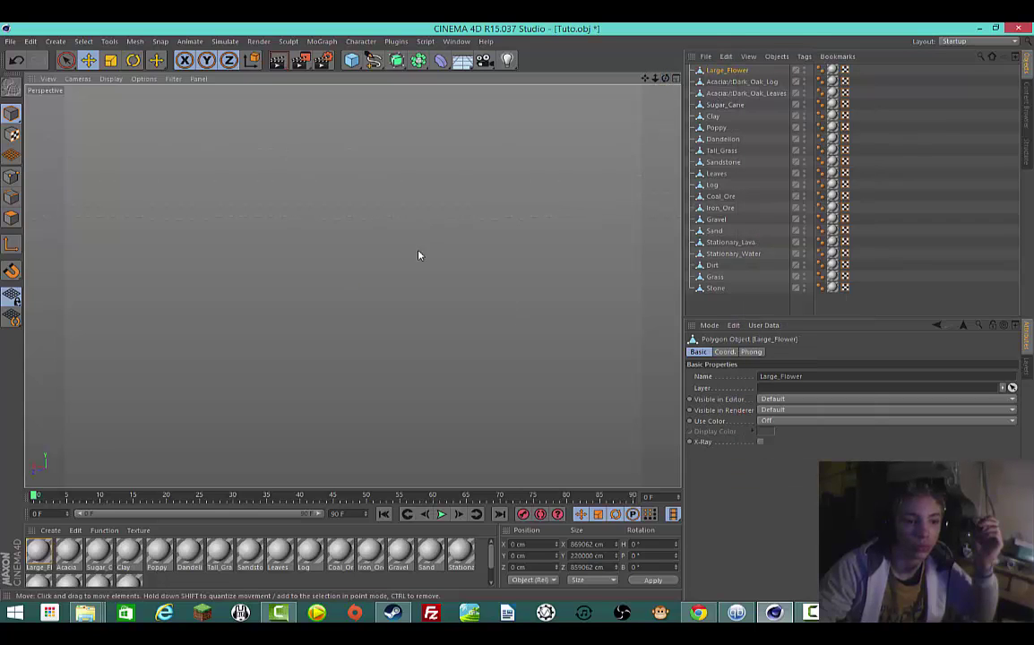
scroll(358, 314, up, 3)
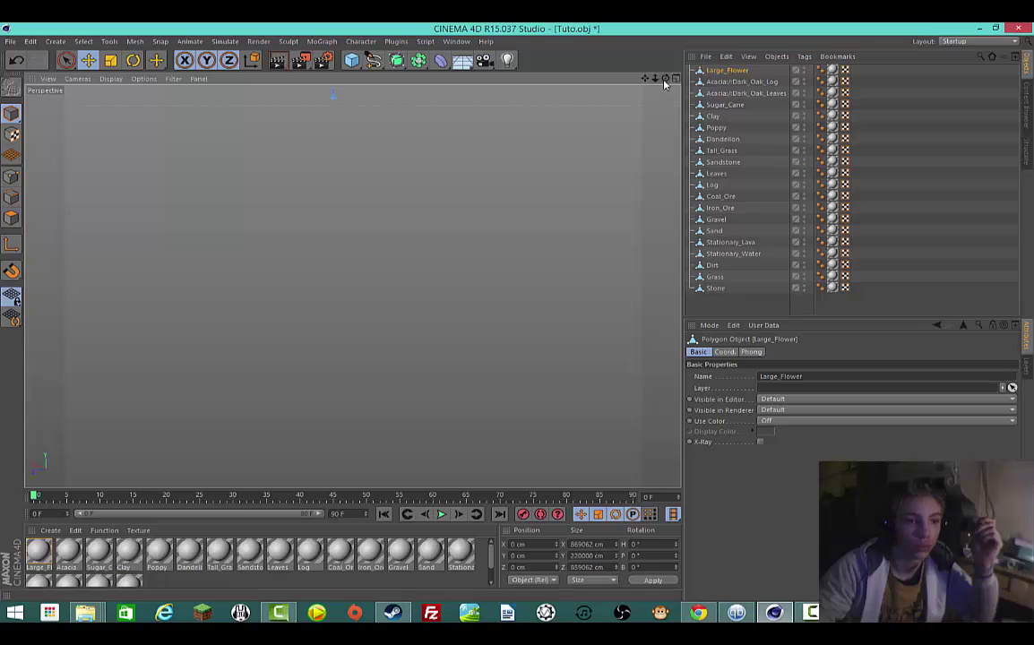
scroll(517, 316, down, 2)
scroll(518, 317, down, 2)
scroll(517, 316, down, 2)
scroll(517, 317, down, 2)
scroll(524, 336, down, 3)
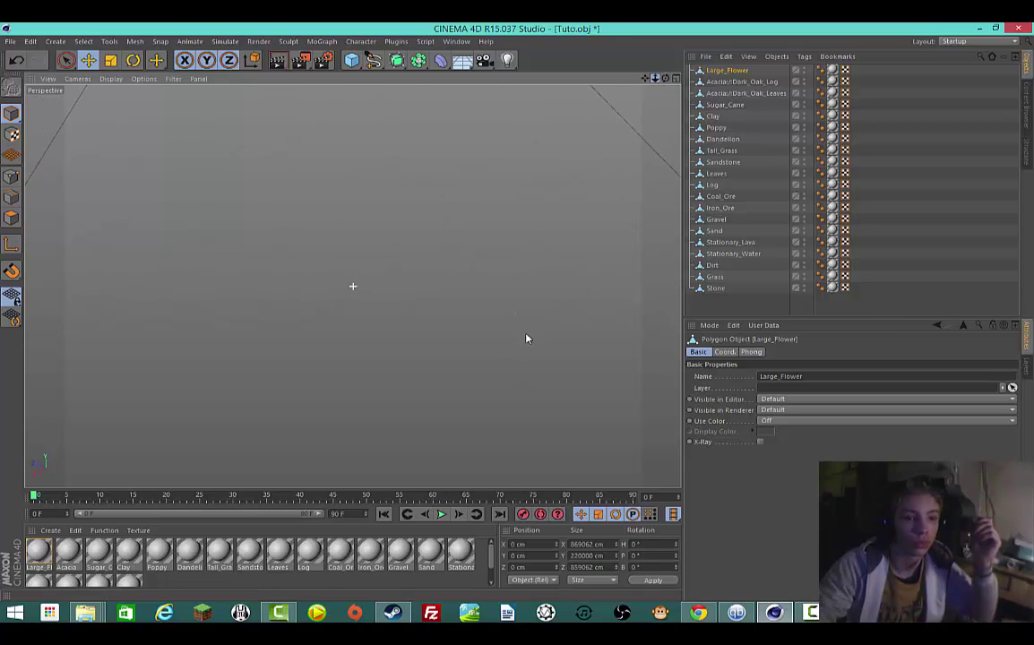
scroll(518, 363, down, 3)
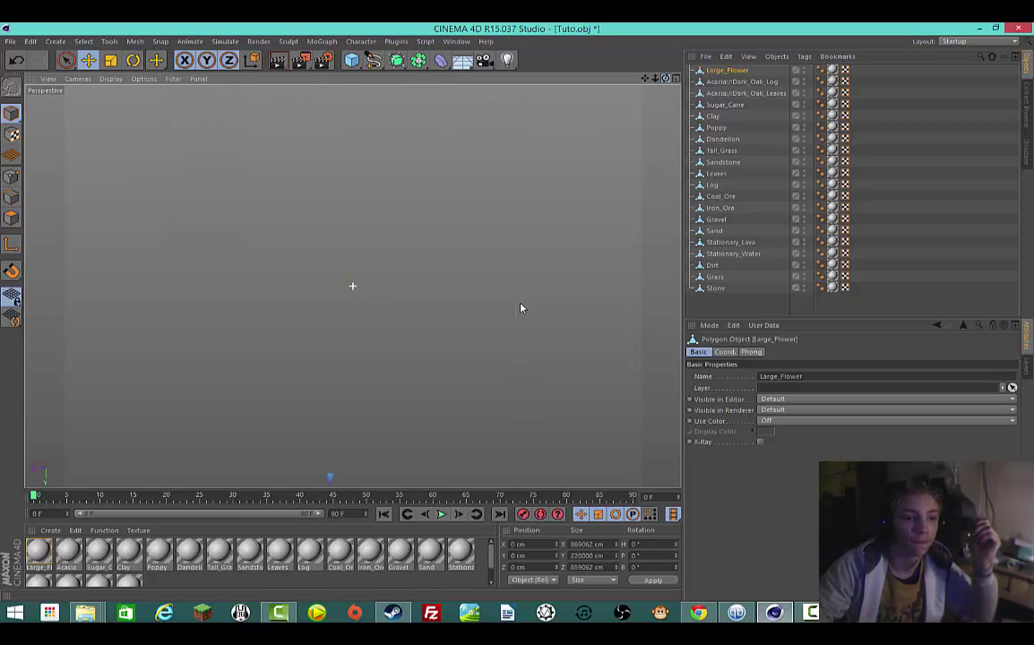
scroll(516, 316, down, 2)
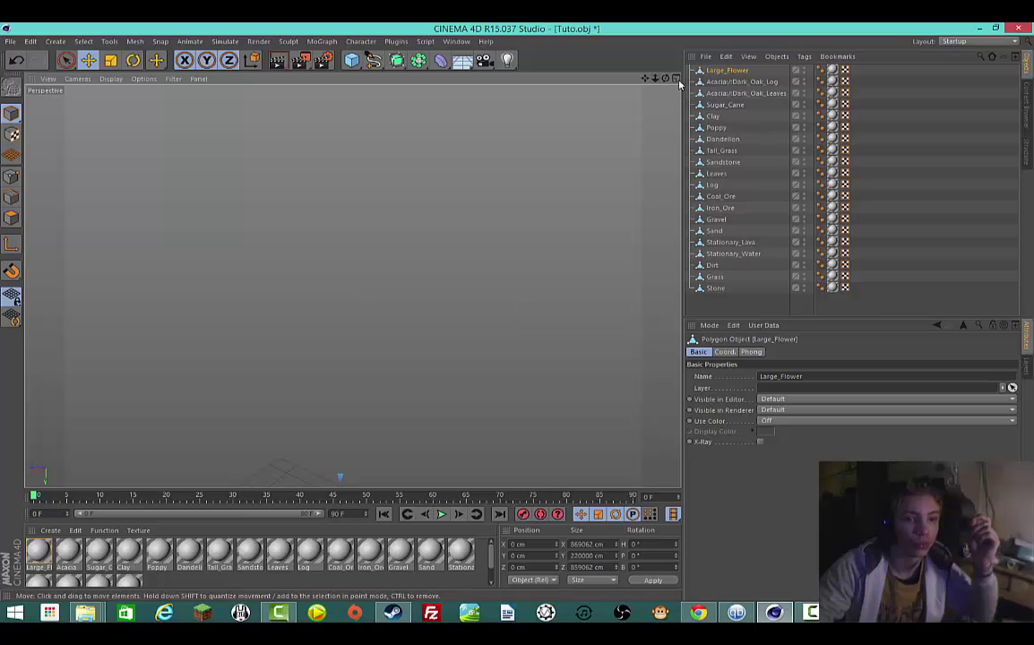
scroll(517, 318, up, 3)
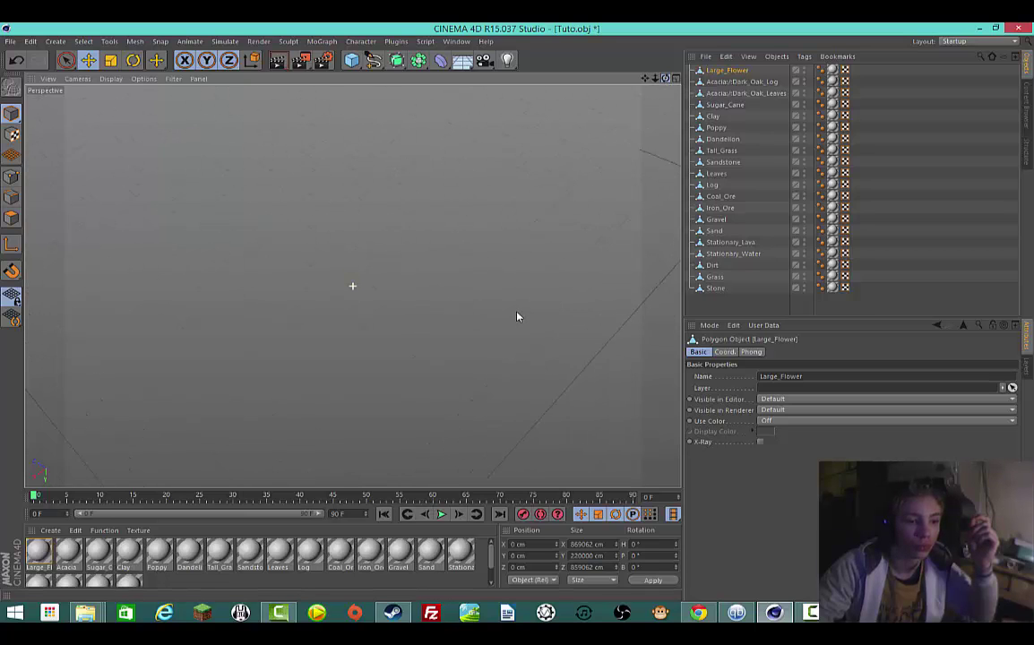
mouse_move(517, 317)
alt+mouse_down()
mouse_move(665, 83)
mouse_move(654, 82)
mouse_move(510, 373)
mouse_move(520, 317)
alt+mouse_up()
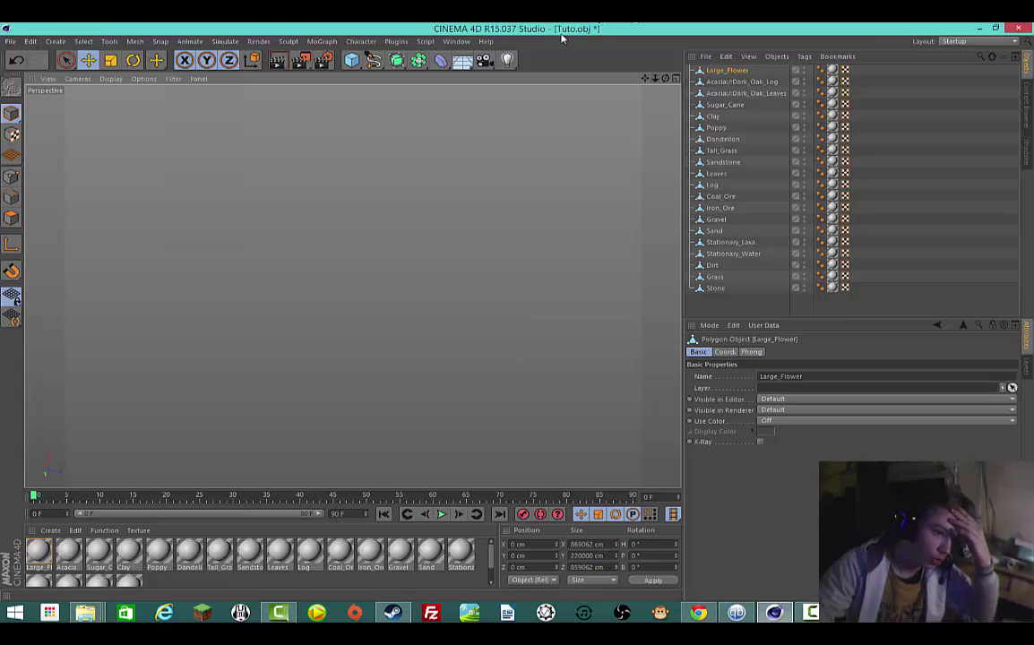
Step: Open Tuto.obj again with the same name and title, importing it at a scale of 1 meter
click(10, 41)
click(26, 64)
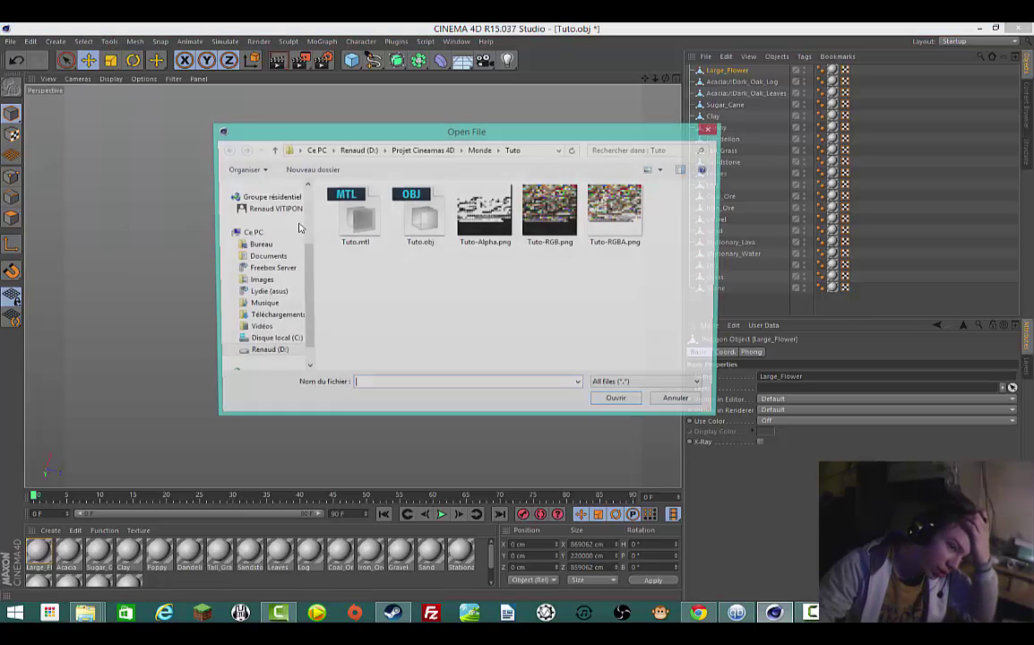
double_click(421, 220)
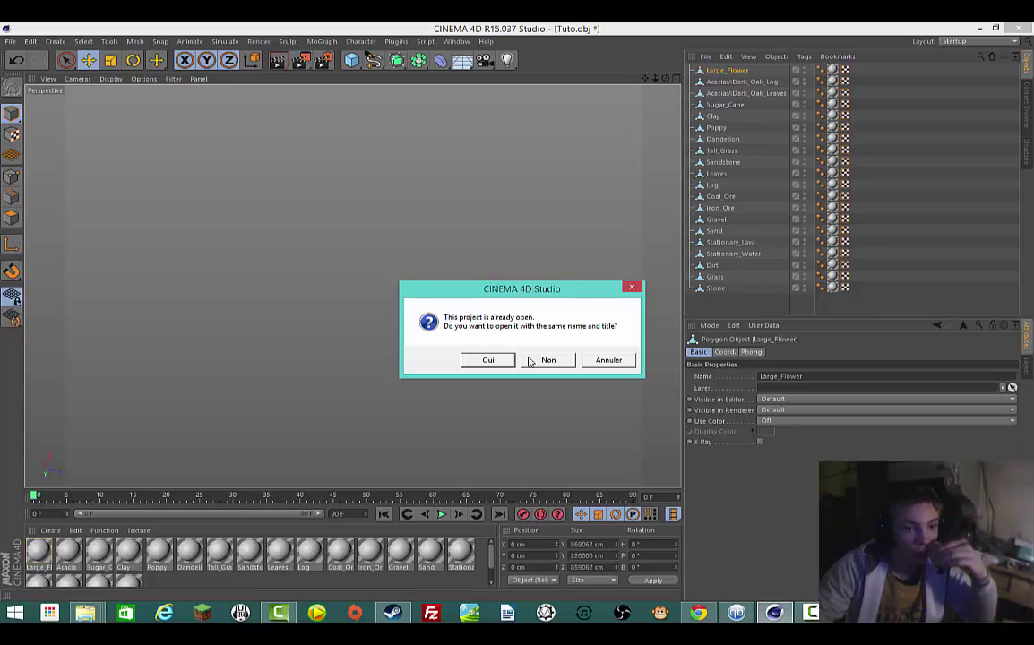
click(505, 360)
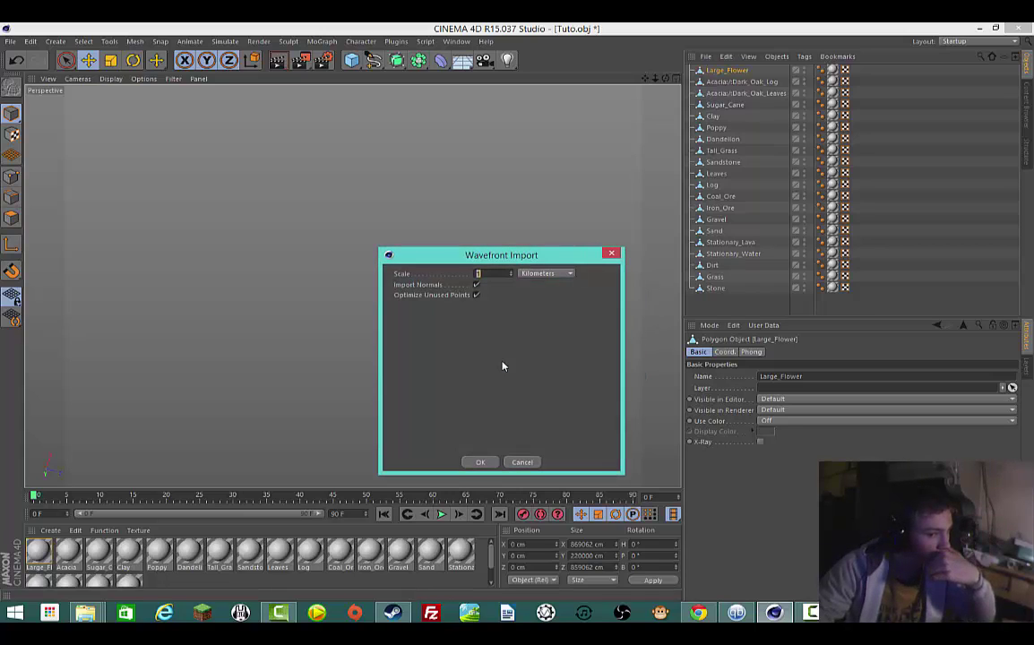
click(536, 274)
click(540, 297)
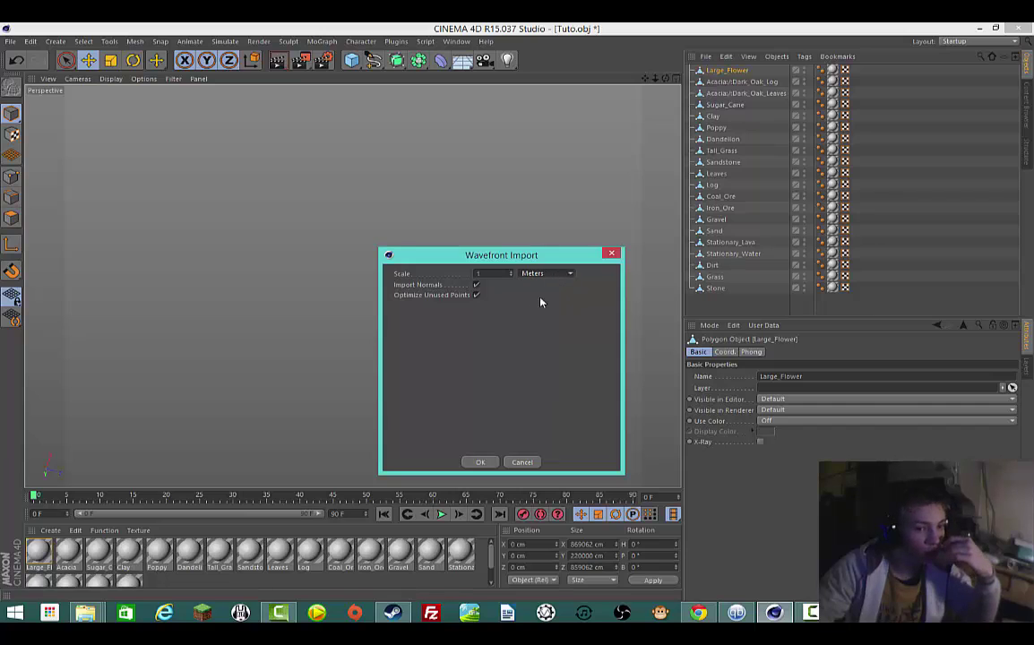
click(489, 464)
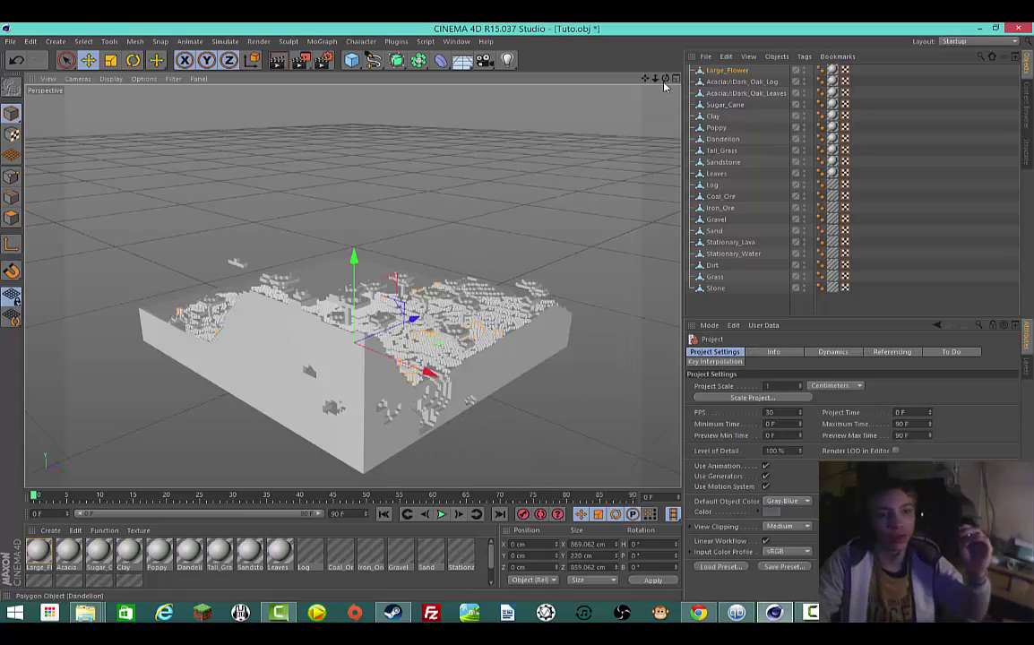
drag(665, 80, 517, 316)
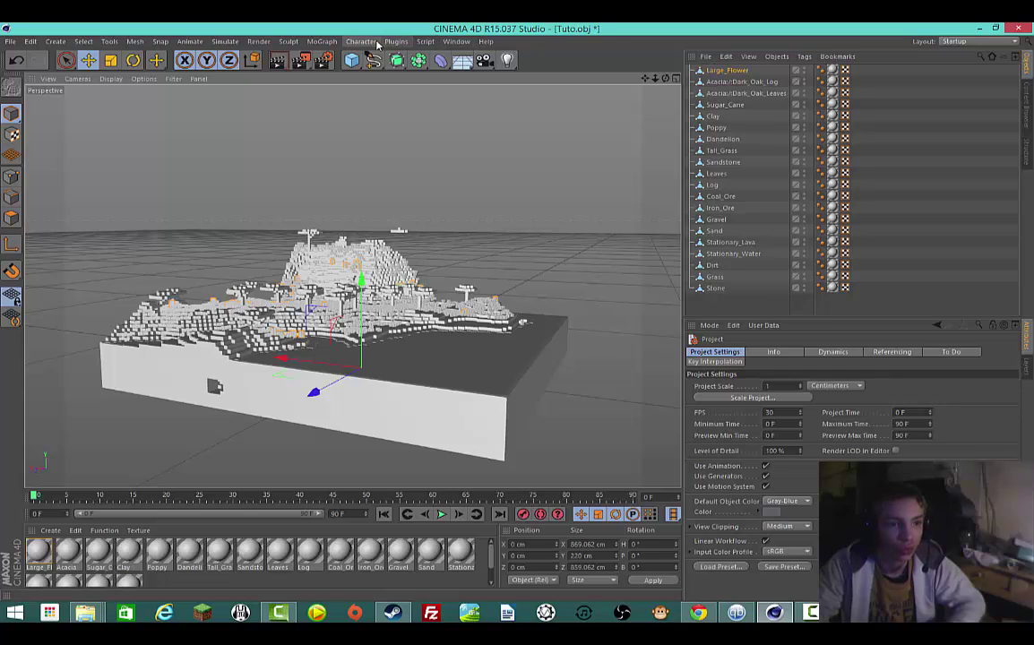
Step: Switch to the Tuto.obj project imported in kilometers and try to close it, cancelling the prompt to save changes
click(456, 41)
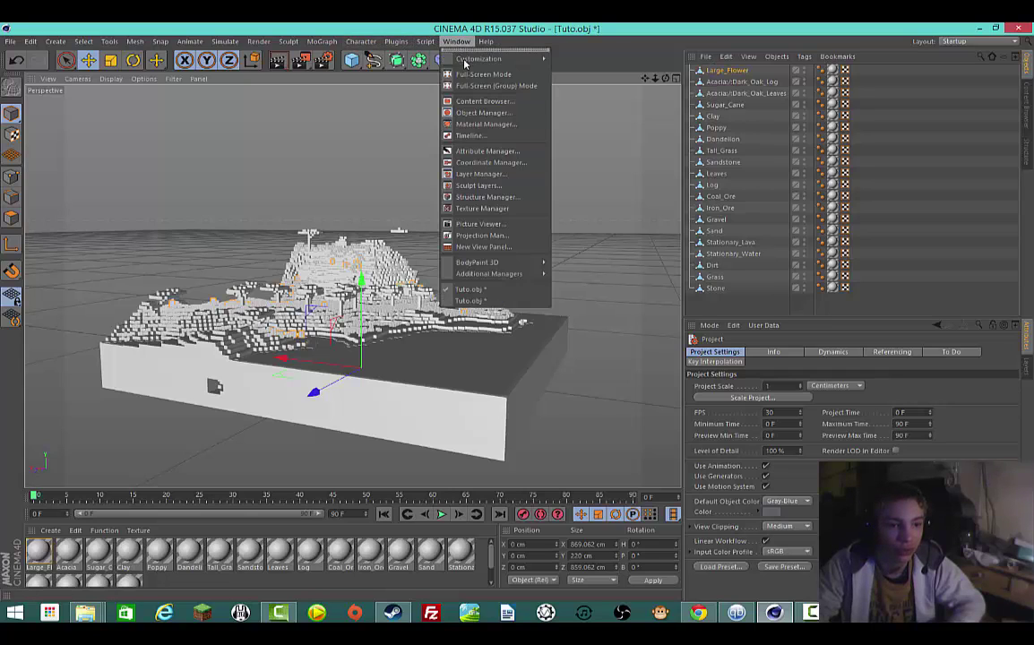
click(489, 301)
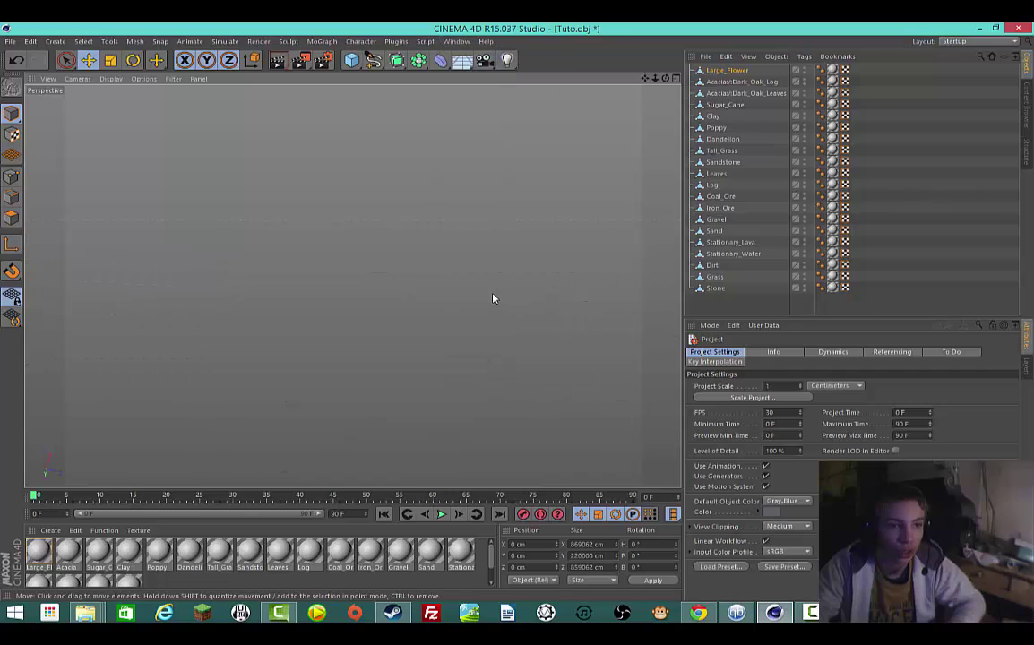
click(456, 42)
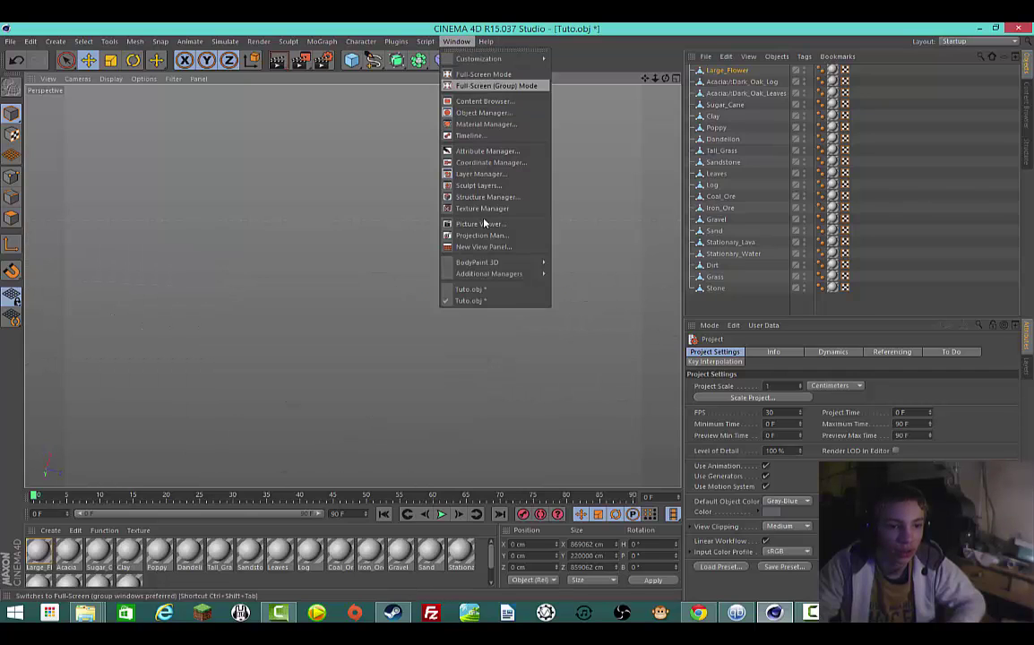
click(488, 301)
click(456, 41)
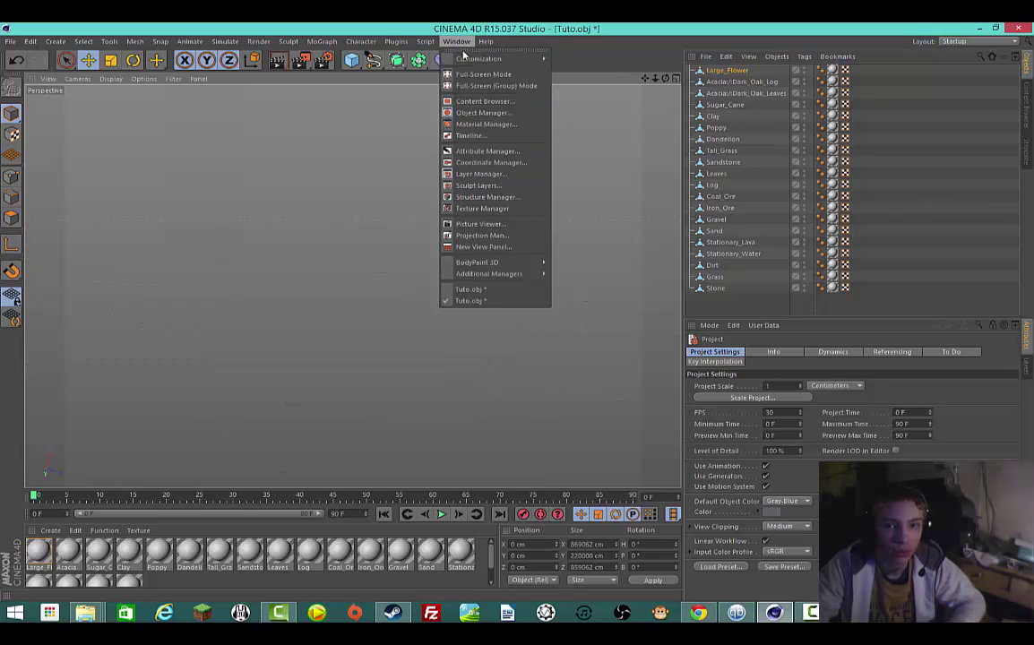
click(487, 301)
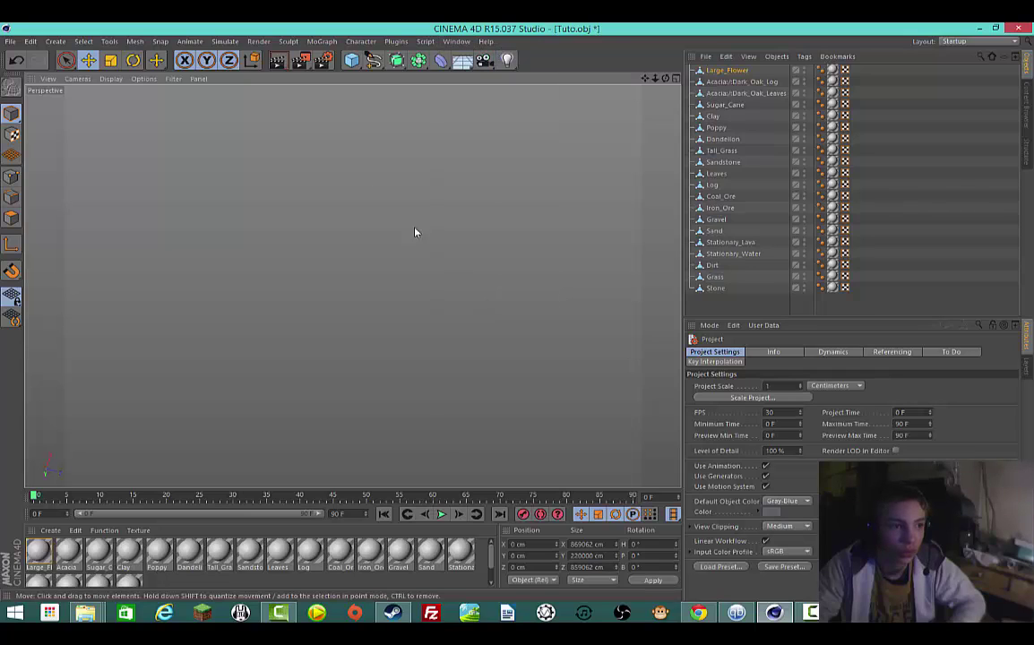
click(1019, 29)
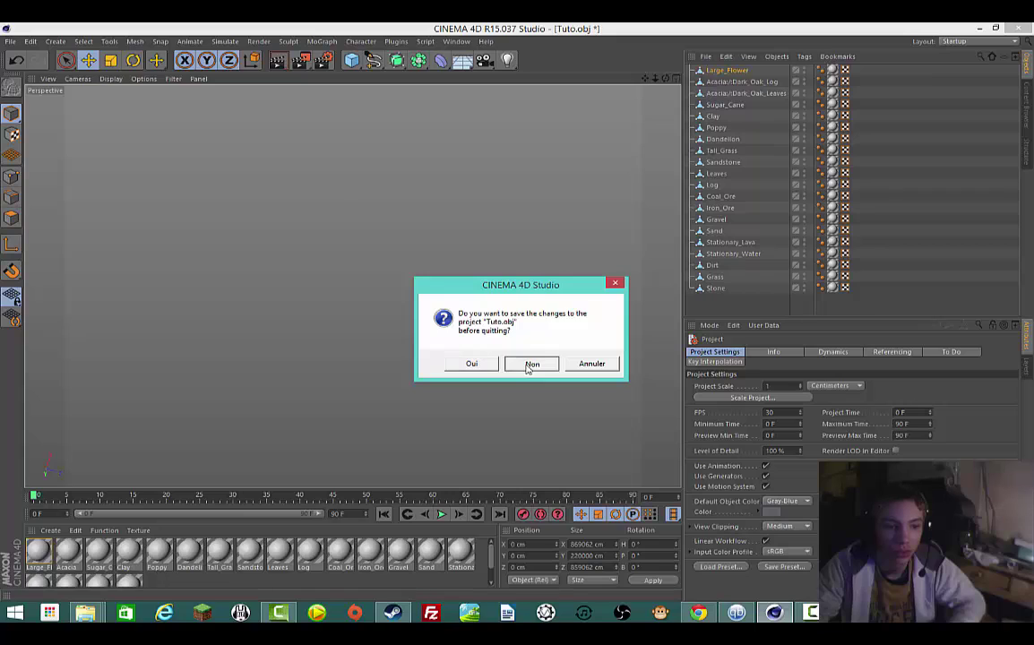
click(590, 364)
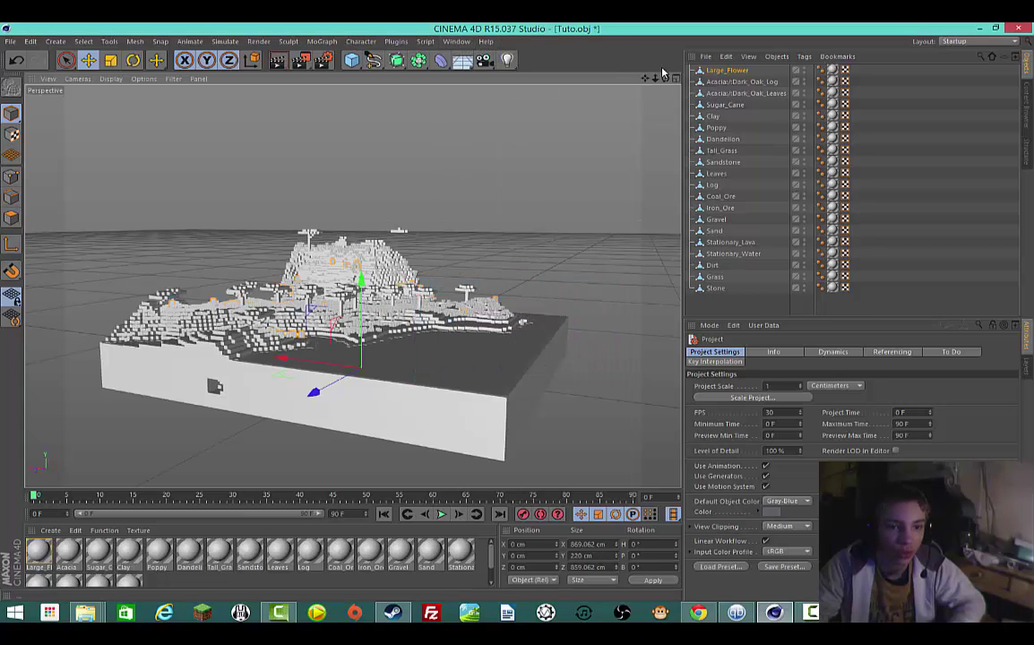
Step: Examine the Phong and coordinate properties of all the imported terrain objects together
drag(667, 82, 519, 316)
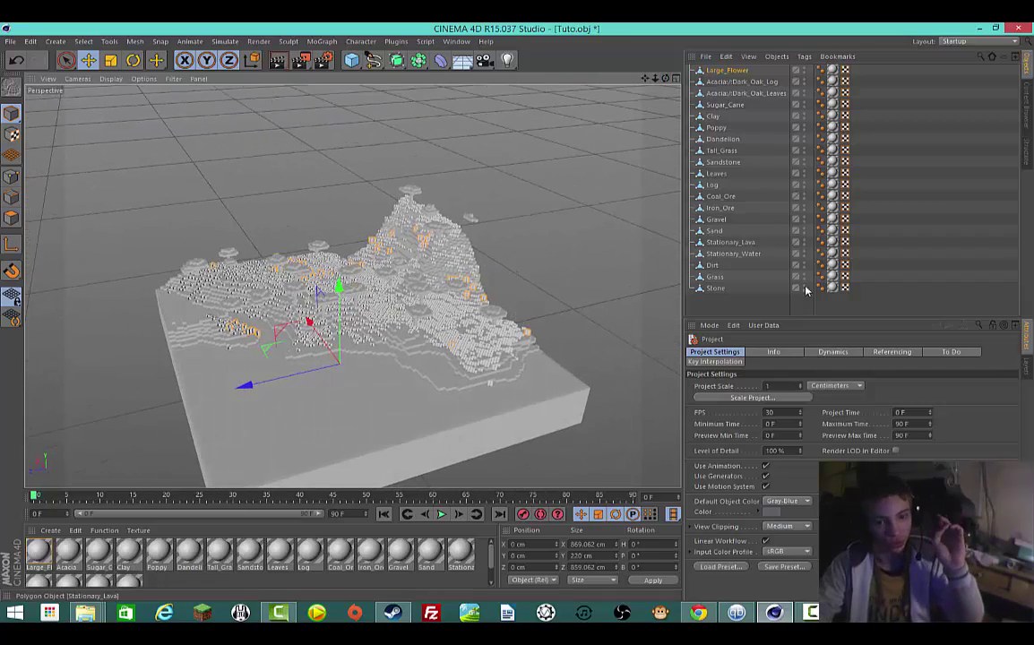
drag(735, 295, 708, 68)
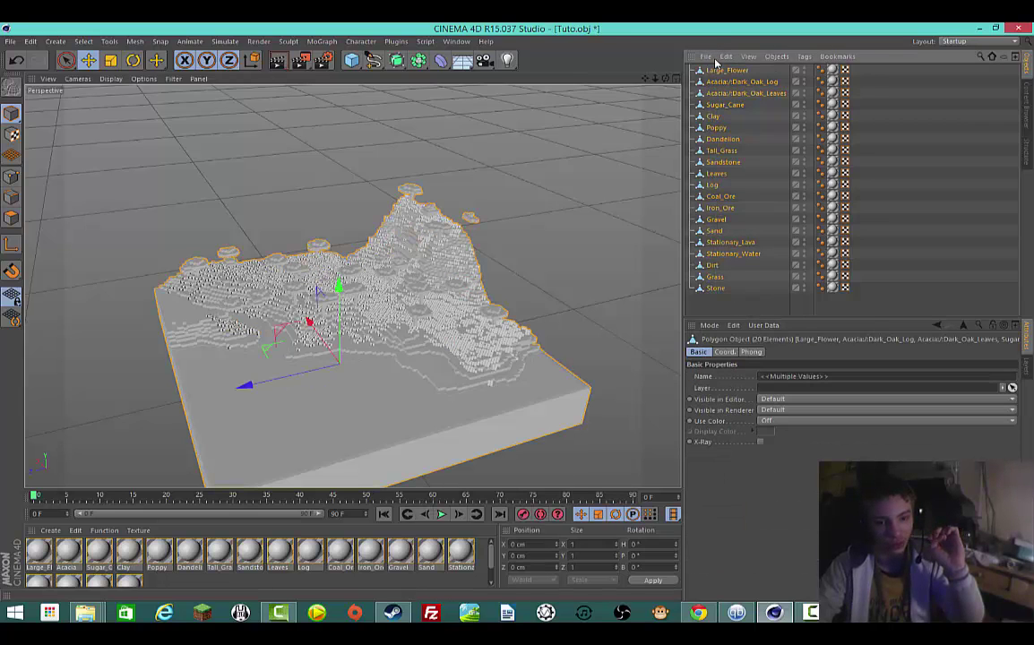
click(751, 351)
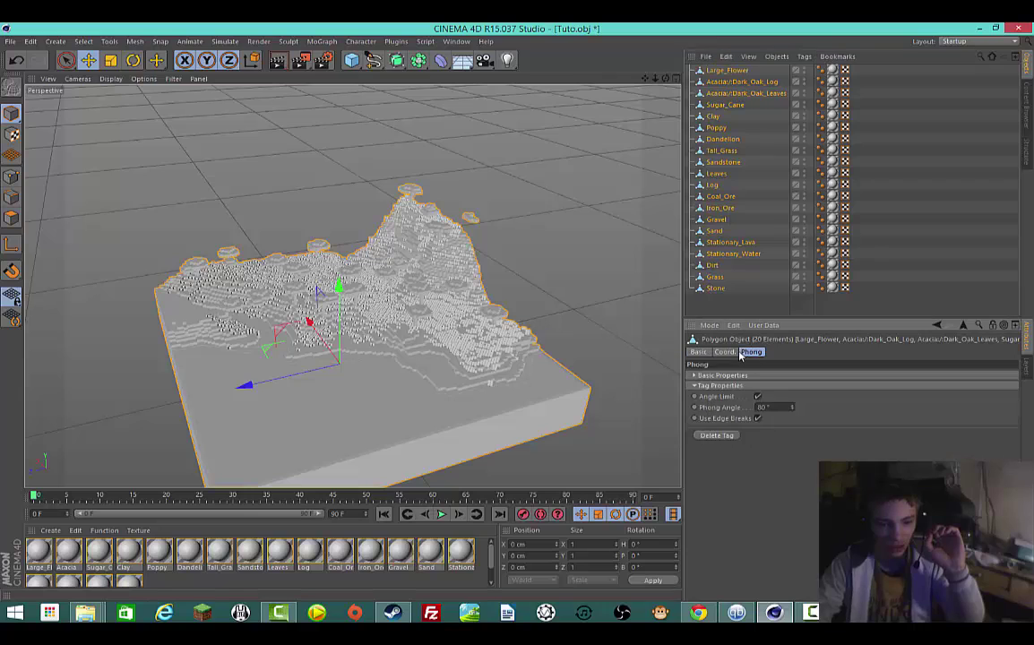
click(725, 352)
click(782, 313)
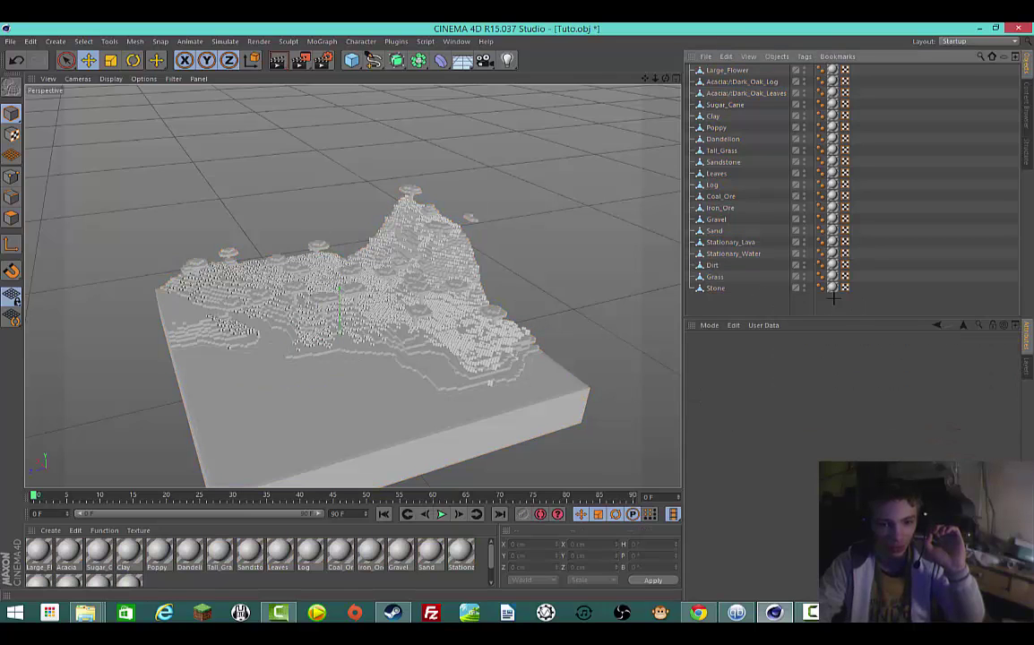
Step: Examine the properties of all the objects' texture and UVW tags, including the Stone object's material and texture tag
drag(832, 298, 751, 26)
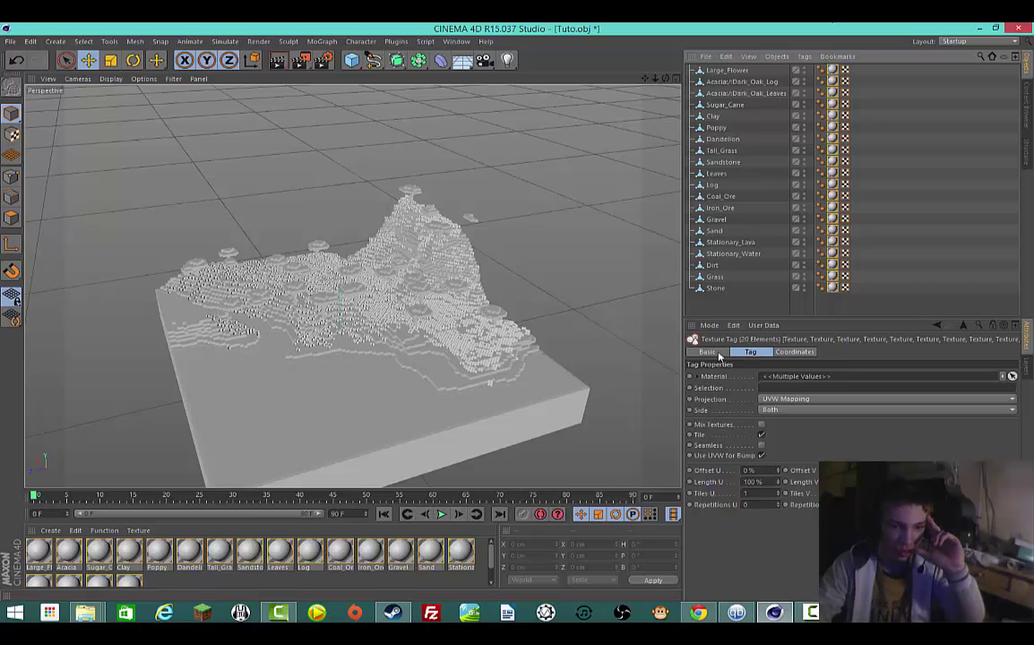
click(717, 355)
click(776, 353)
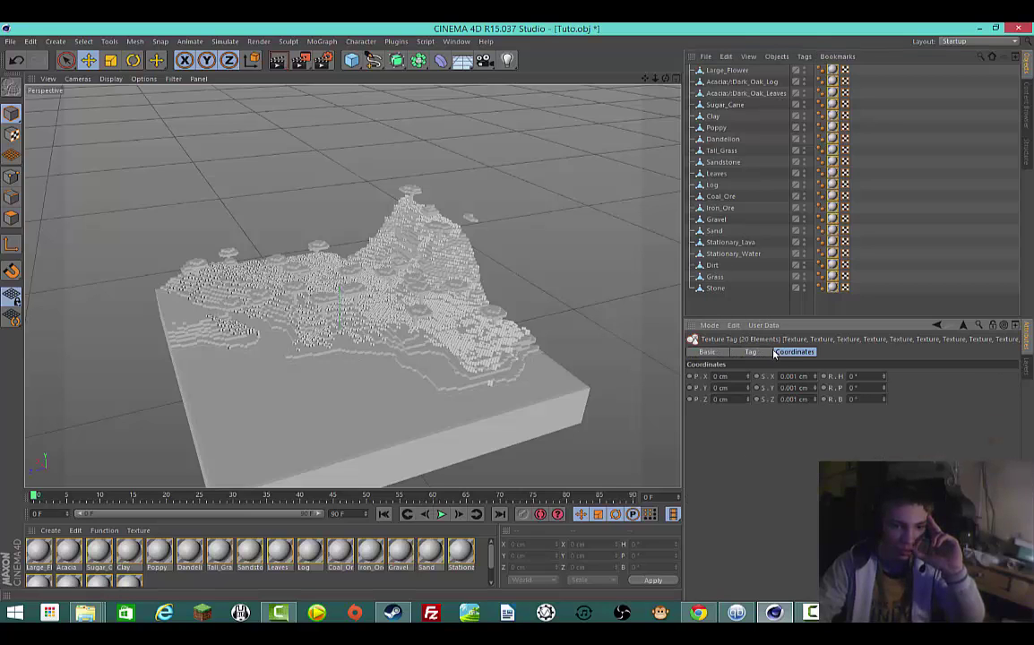
drag(850, 308, 845, 51)
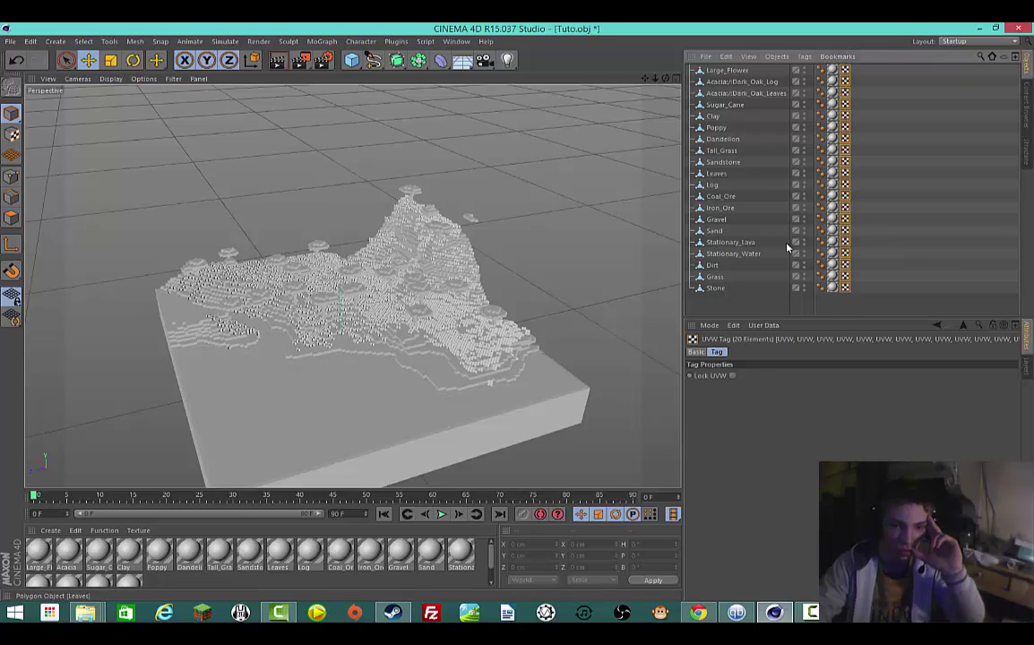
click(769, 304)
drag(827, 307, 829, 58)
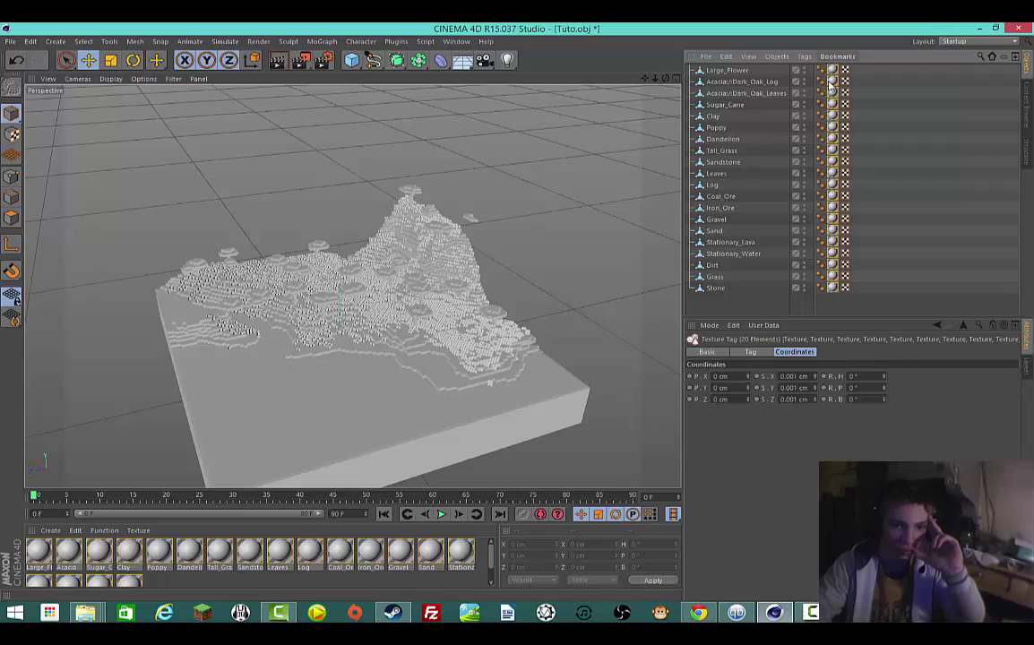
click(749, 351)
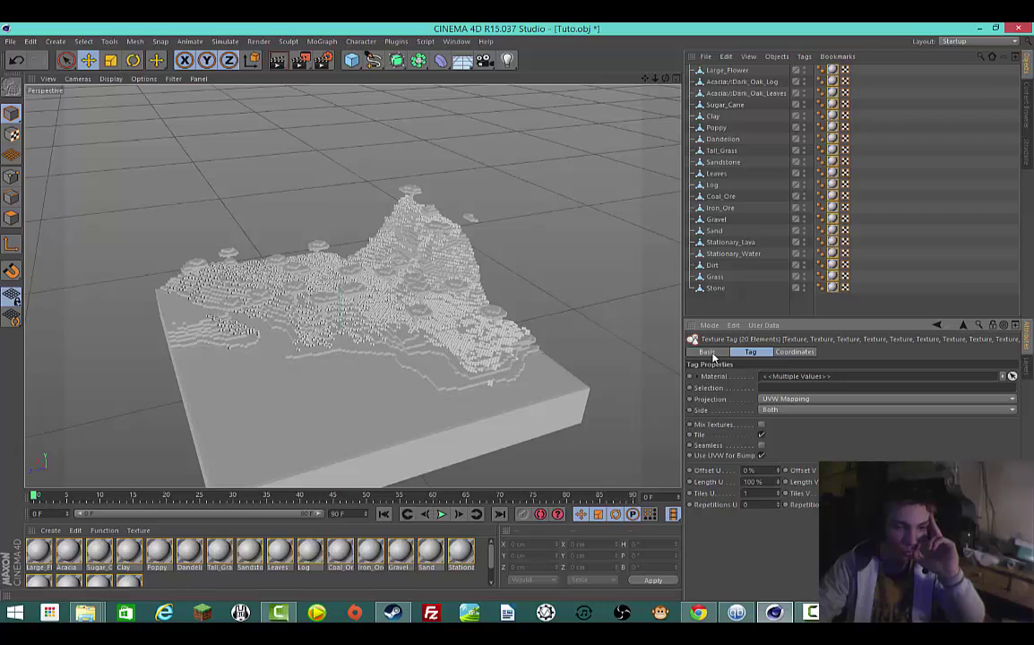
click(713, 355)
click(751, 352)
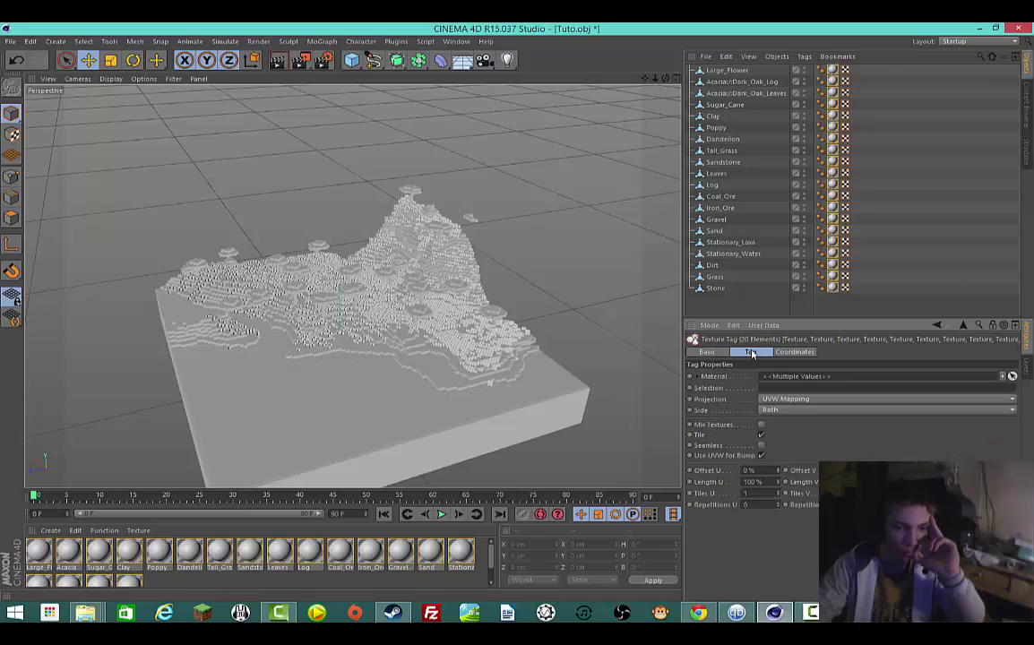
click(831, 288)
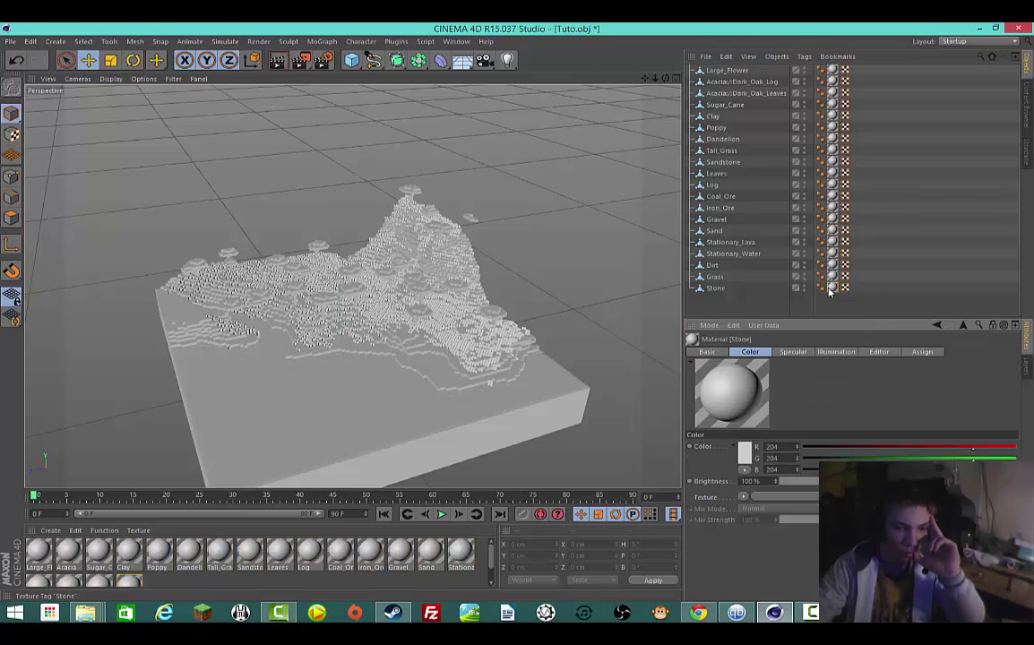
drag(832, 296, 838, 44)
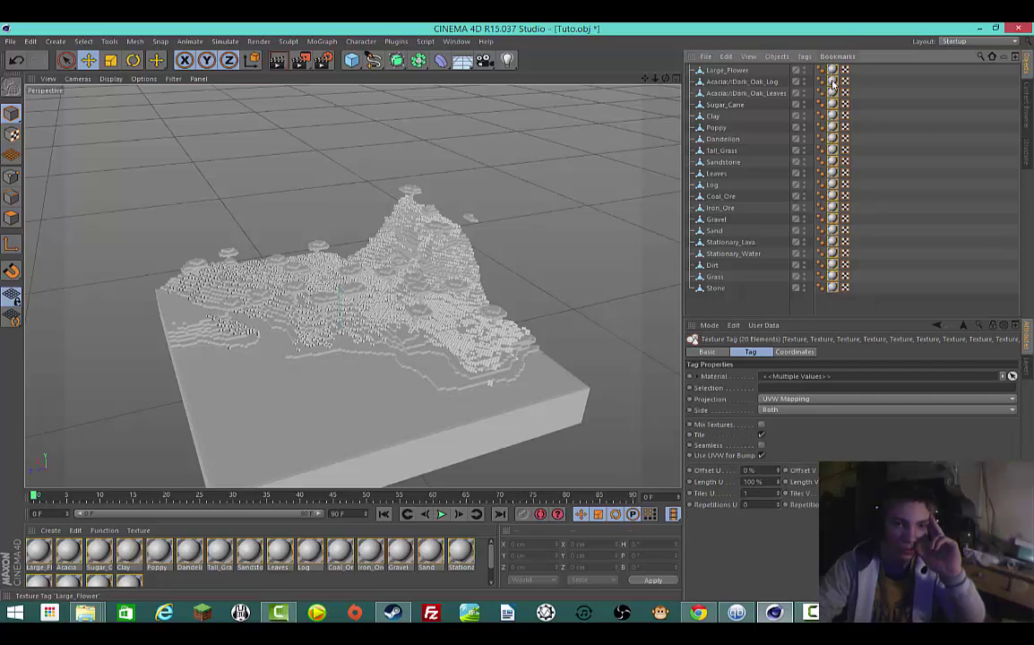
click(839, 305)
click(834, 288)
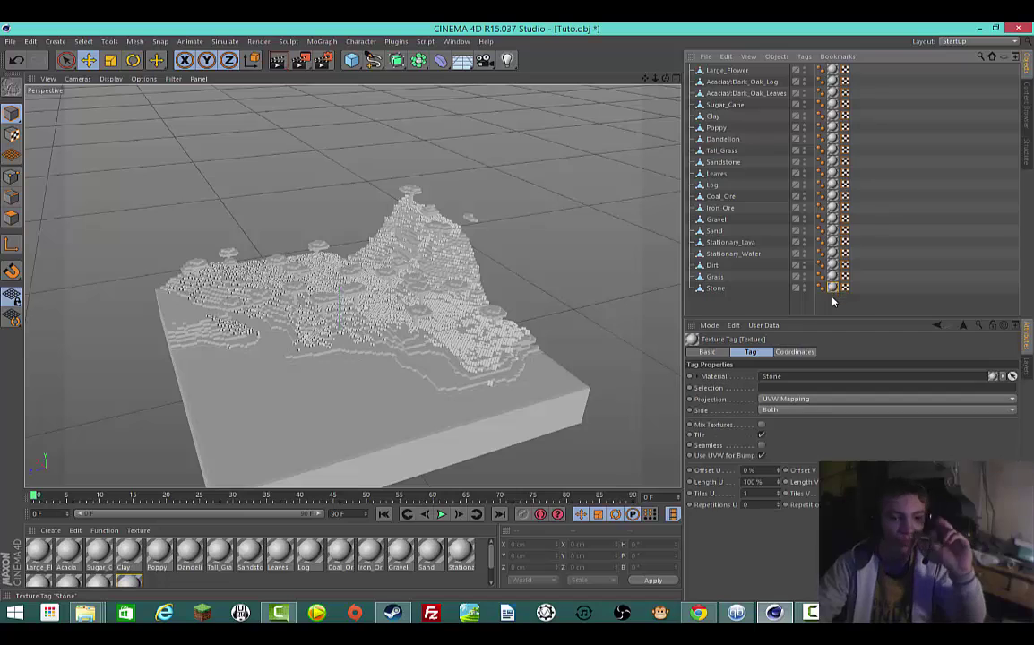
Step: Delete all the imported materials except Coal_Ore
drag(318, 586, 27, 538)
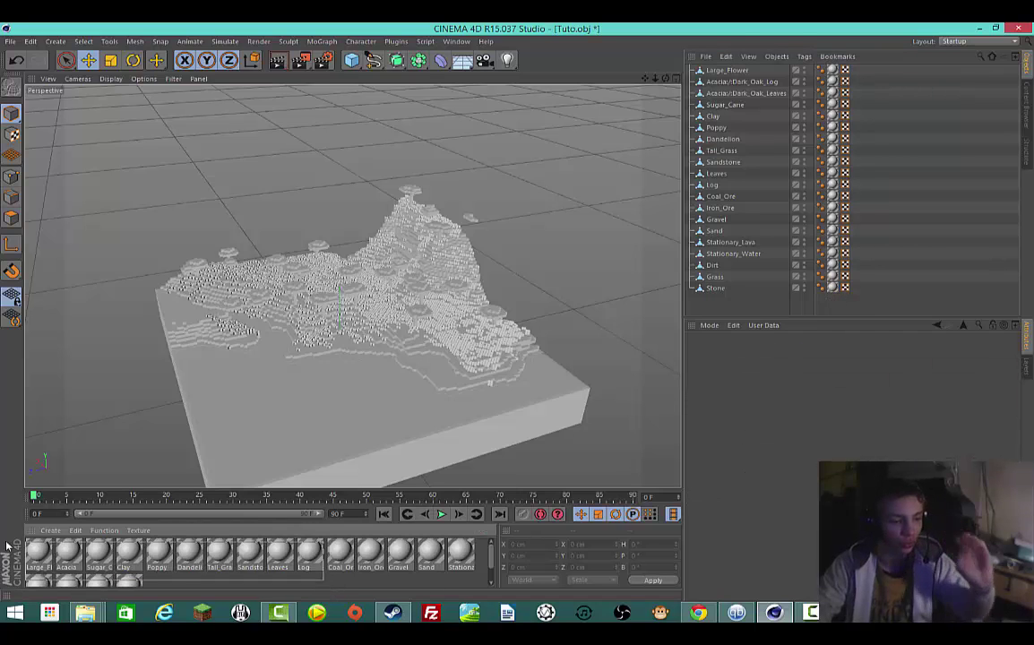
key(Delete)
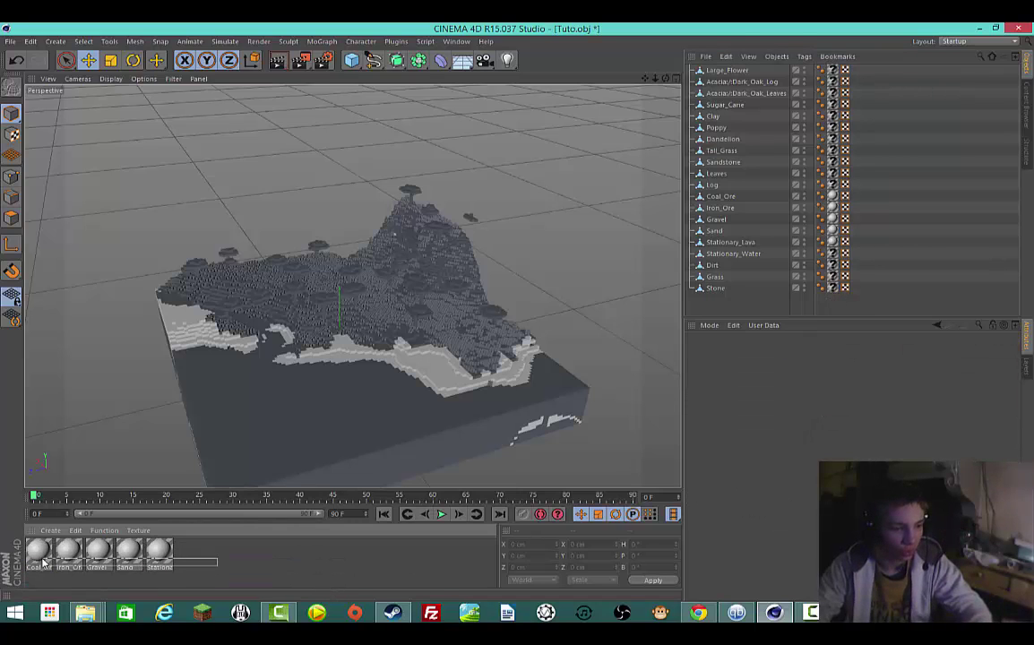
drag(218, 570, 74, 578)
key(Delete)
Step: Open the Coal_Ore material for editing and enable its Alpha channel
click(32, 565)
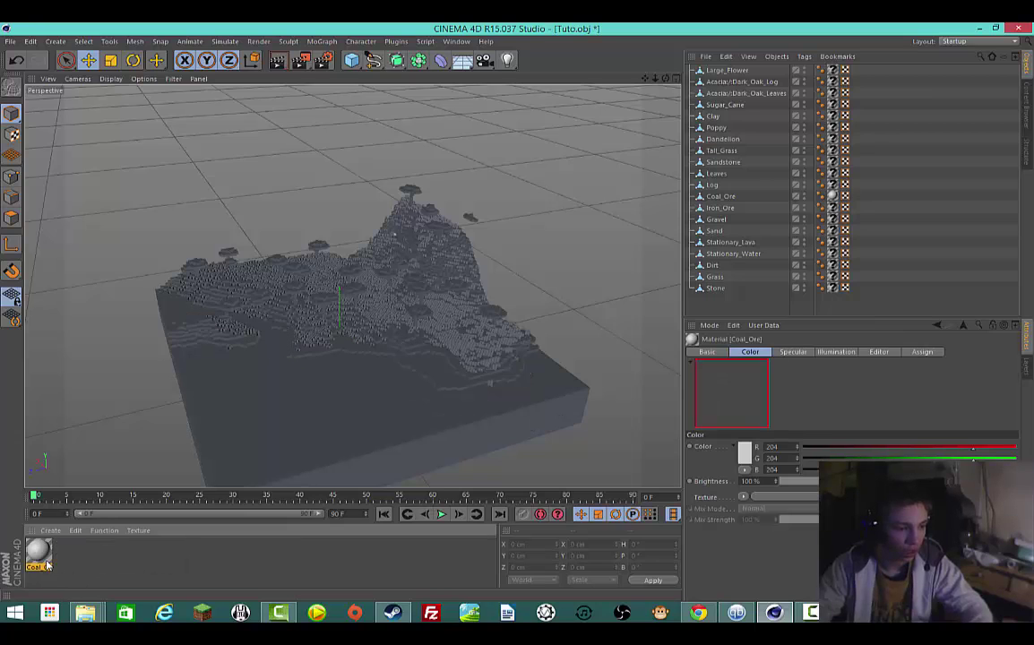
right_click(30, 567)
key(Escape)
double_click(26, 568)
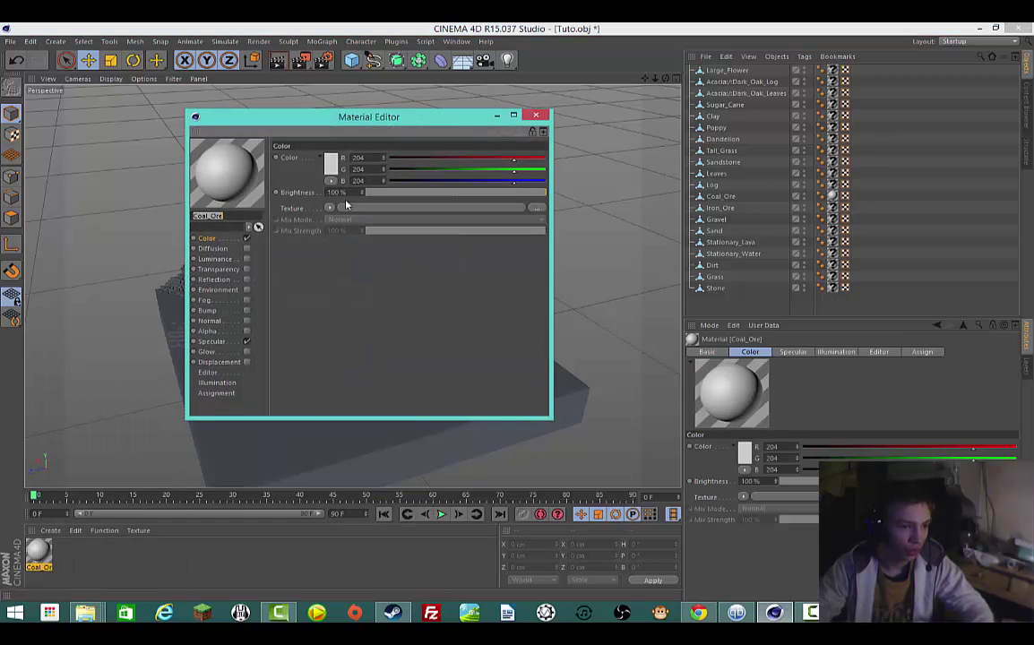
click(247, 332)
click(206, 238)
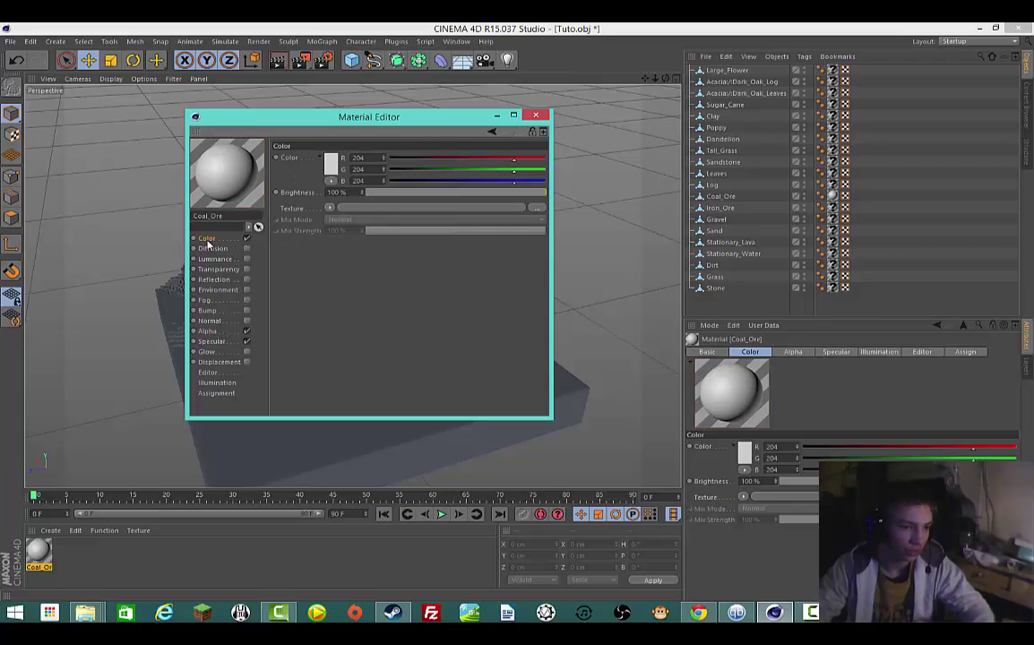
Step: Load Tuto-RGB.png from the Projet Cineamas 4D\Monde\Tuto folder on drive D as the Coal_Ore material's color texture
click(328, 209)
click(536, 209)
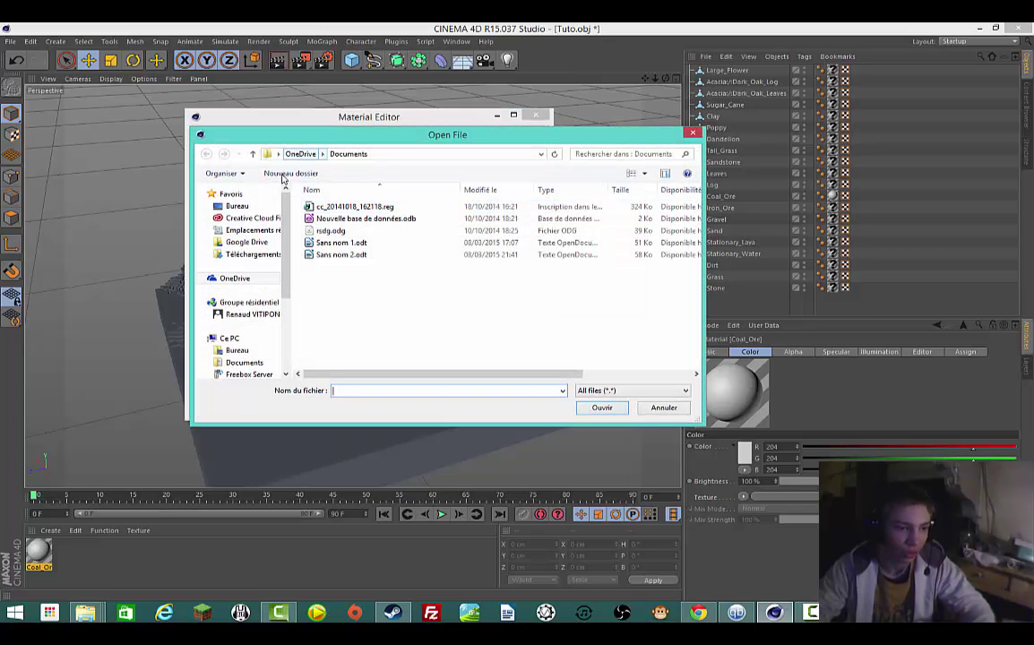
scroll(258, 300, down, 3)
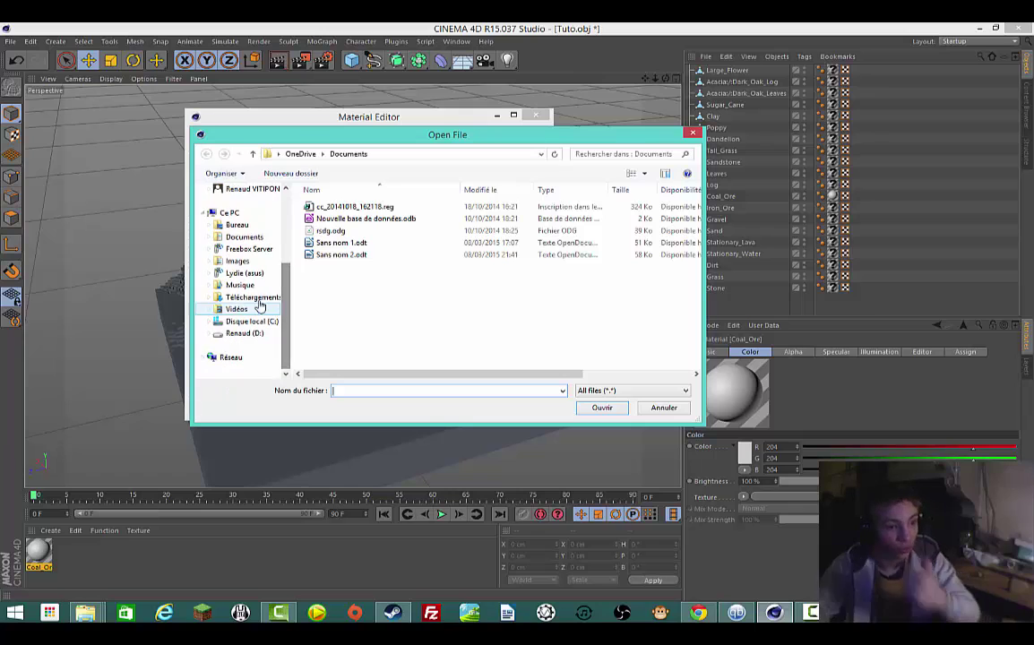
click(229, 212)
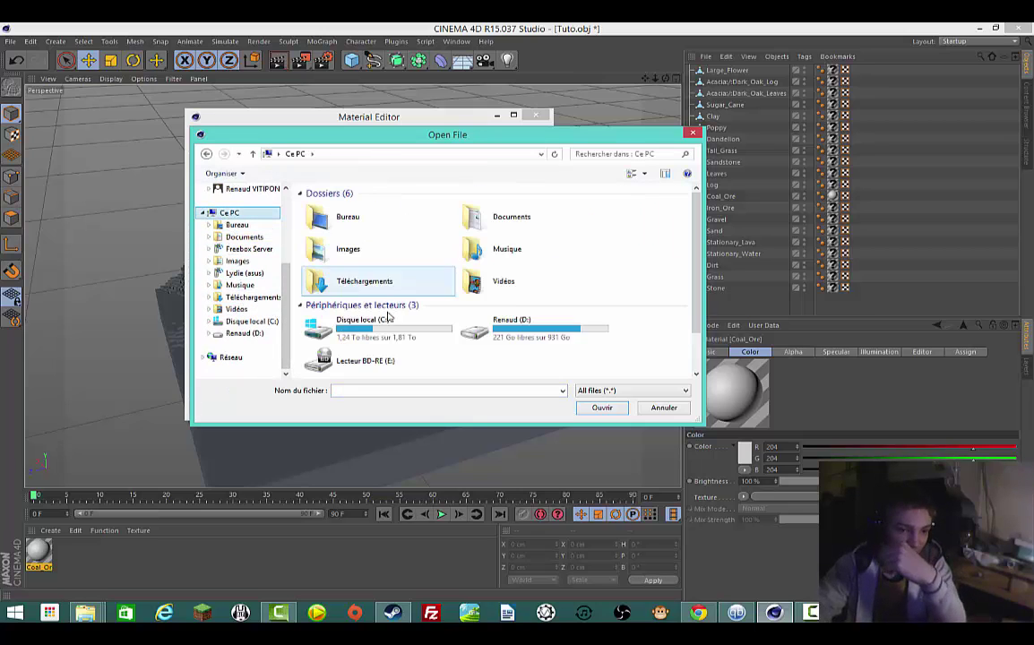
double_click(492, 328)
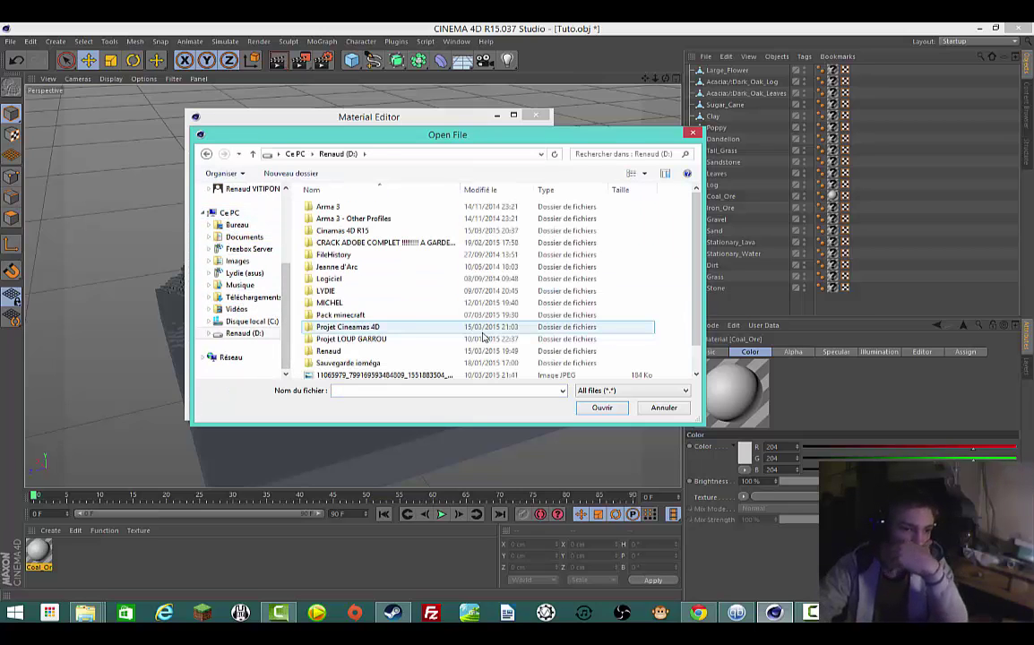
double_click(381, 328)
double_click(349, 211)
double_click(349, 210)
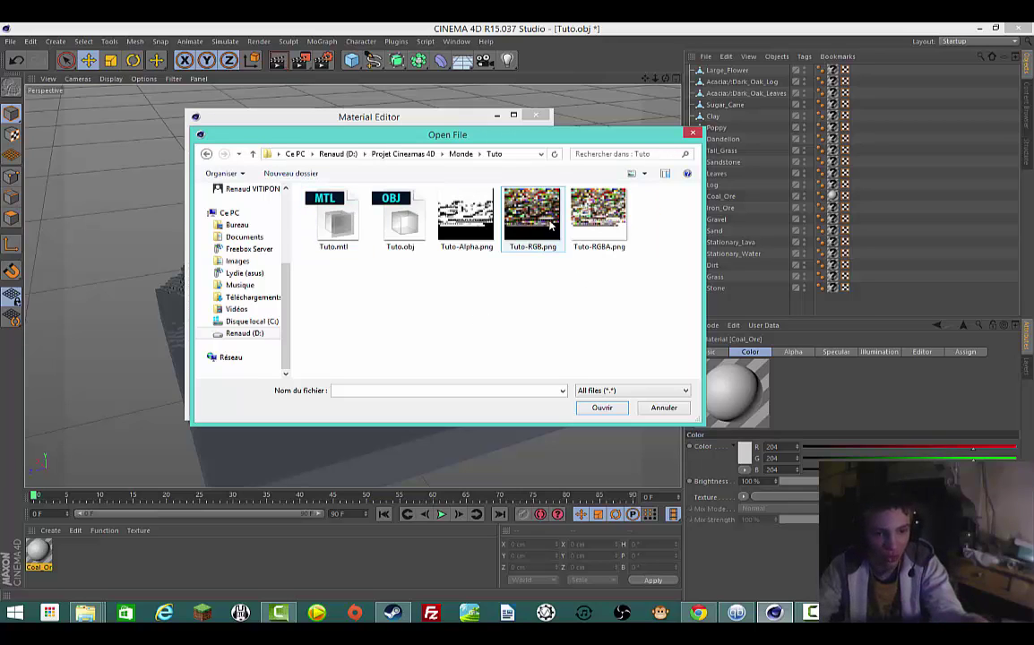
double_click(533, 215)
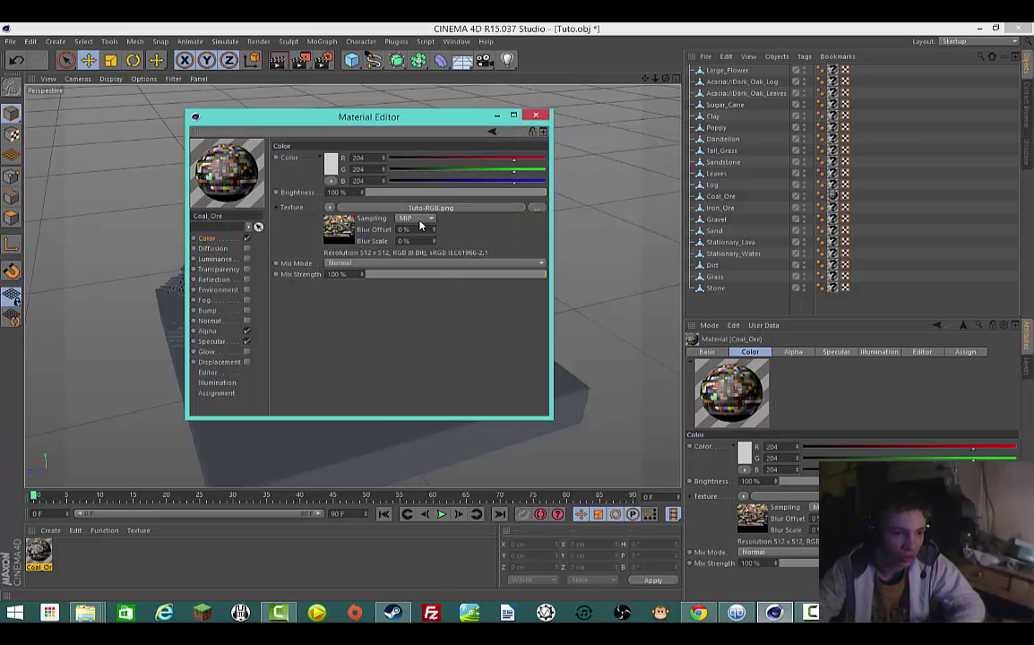
Step: Set the Coal_Ore color texture's sampling to None, with its mix mode on Normal
click(418, 220)
click(420, 224)
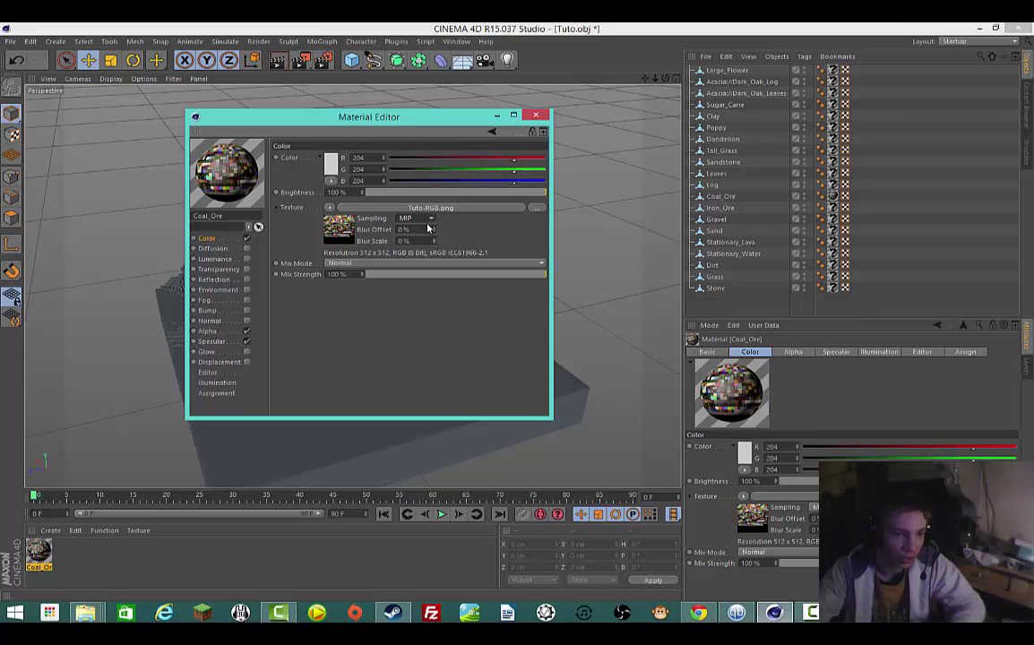
click(354, 263)
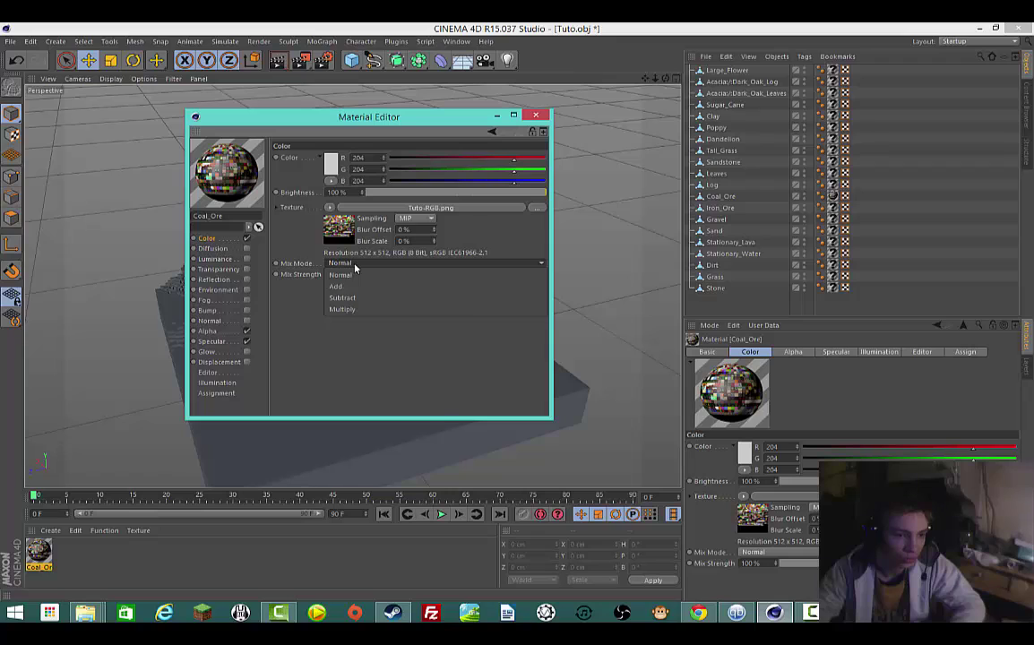
click(360, 275)
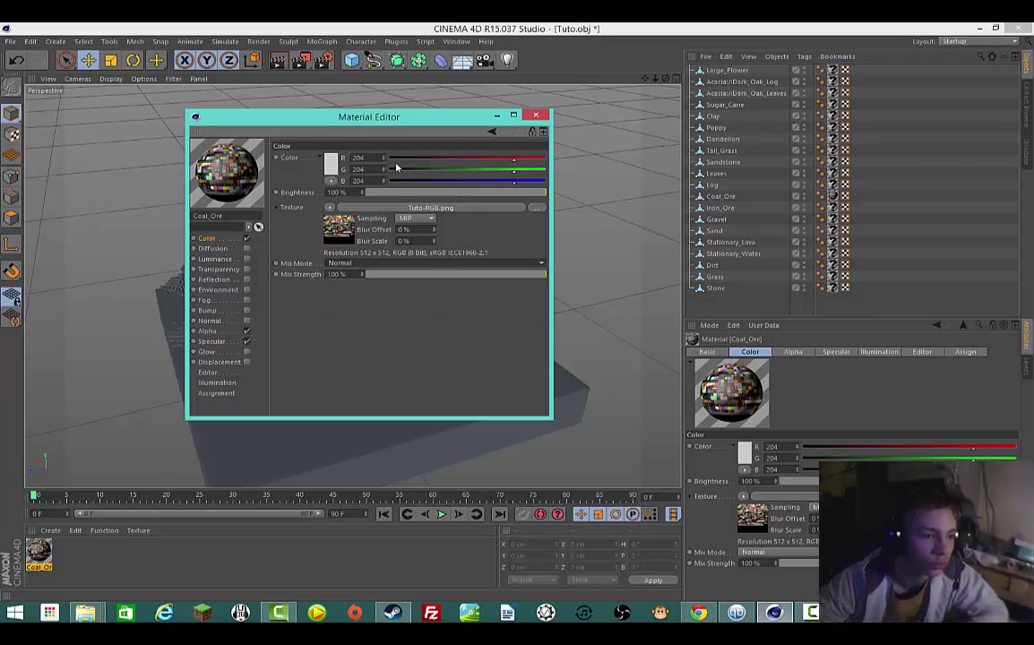
click(331, 209)
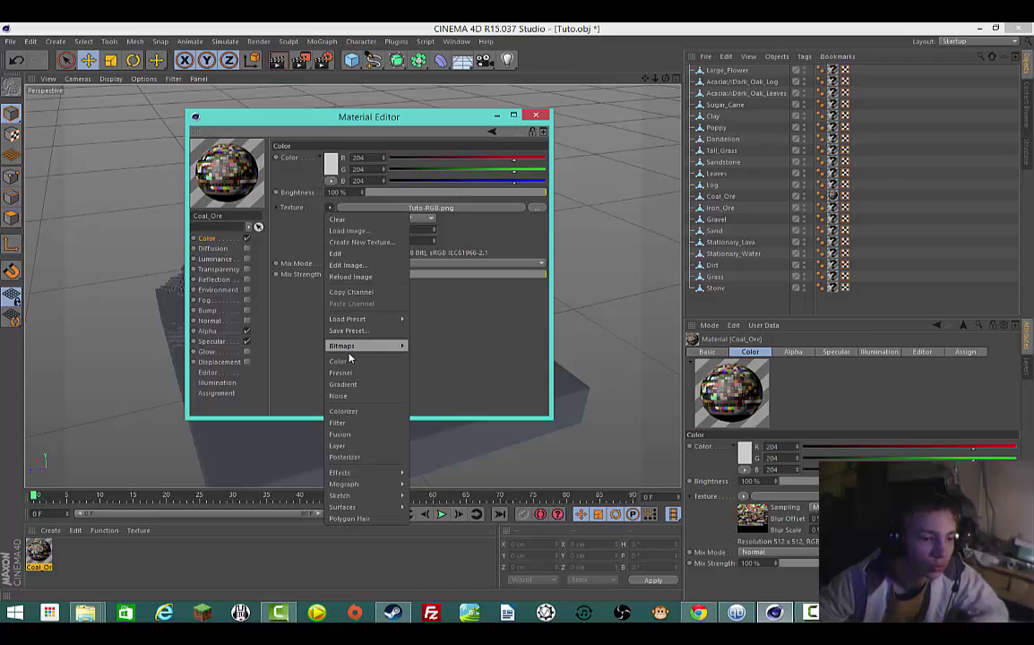
click(316, 342)
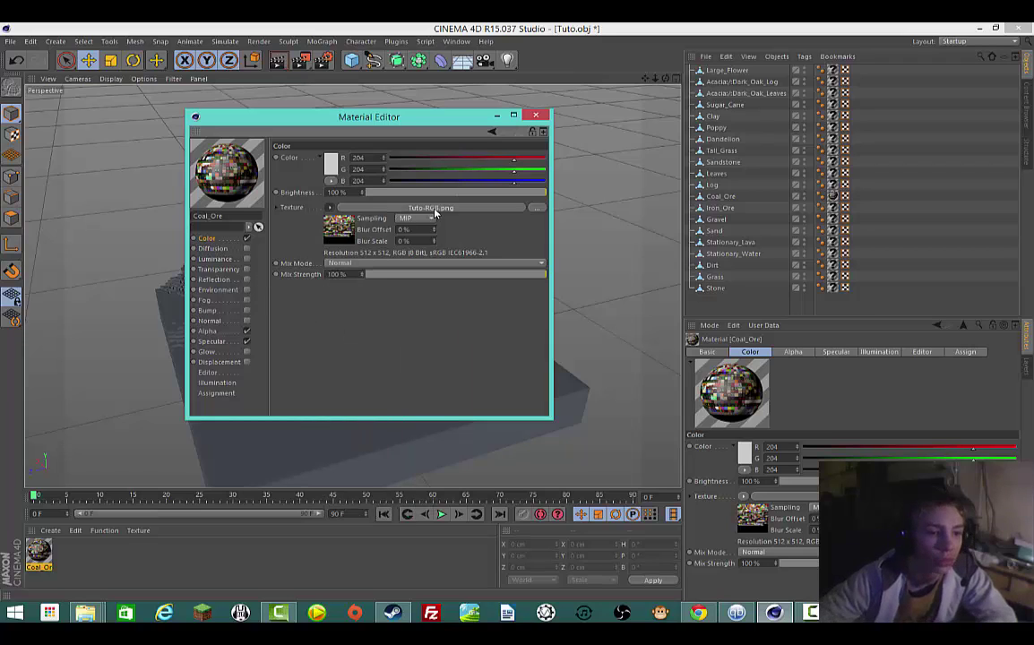
click(425, 220)
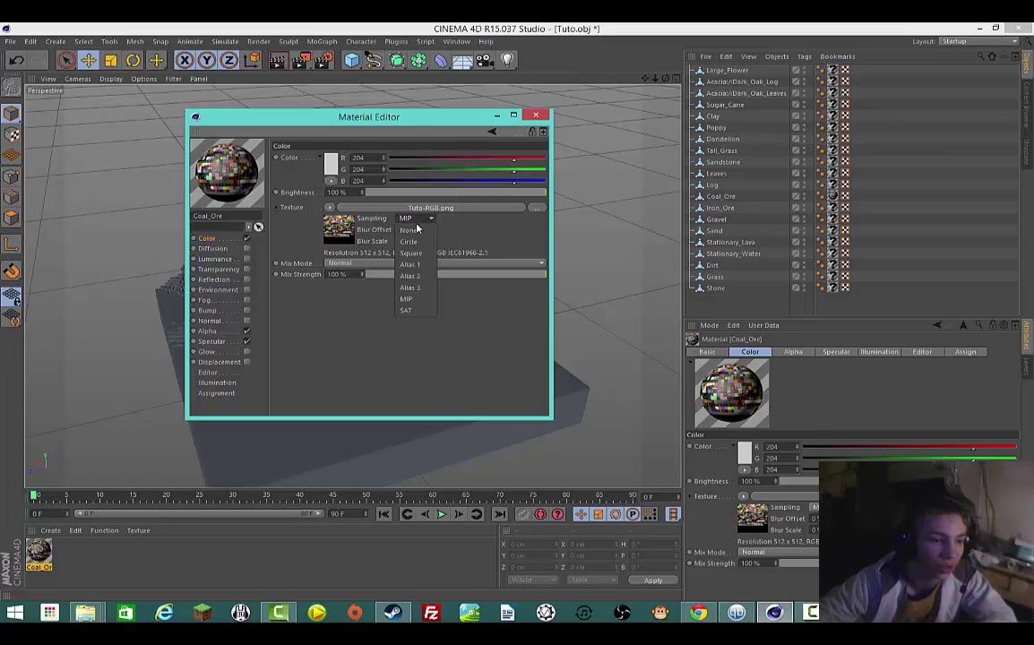
click(420, 231)
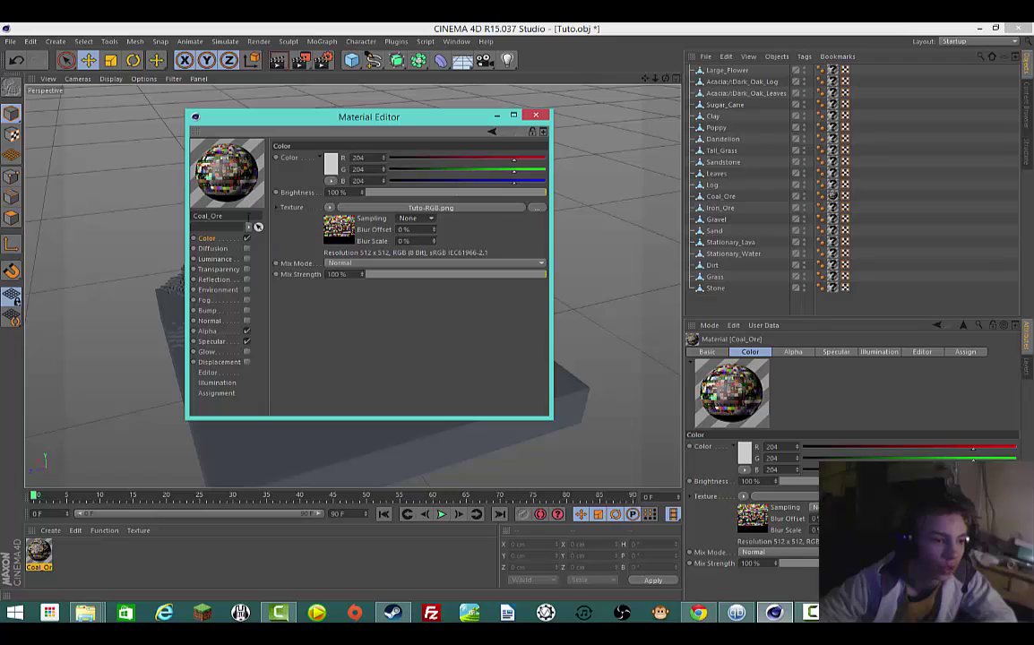
Step: Disable the Coal_Ore material's Specular channel and load Tuto-RGBA.png as its Alpha texture
click(207, 332)
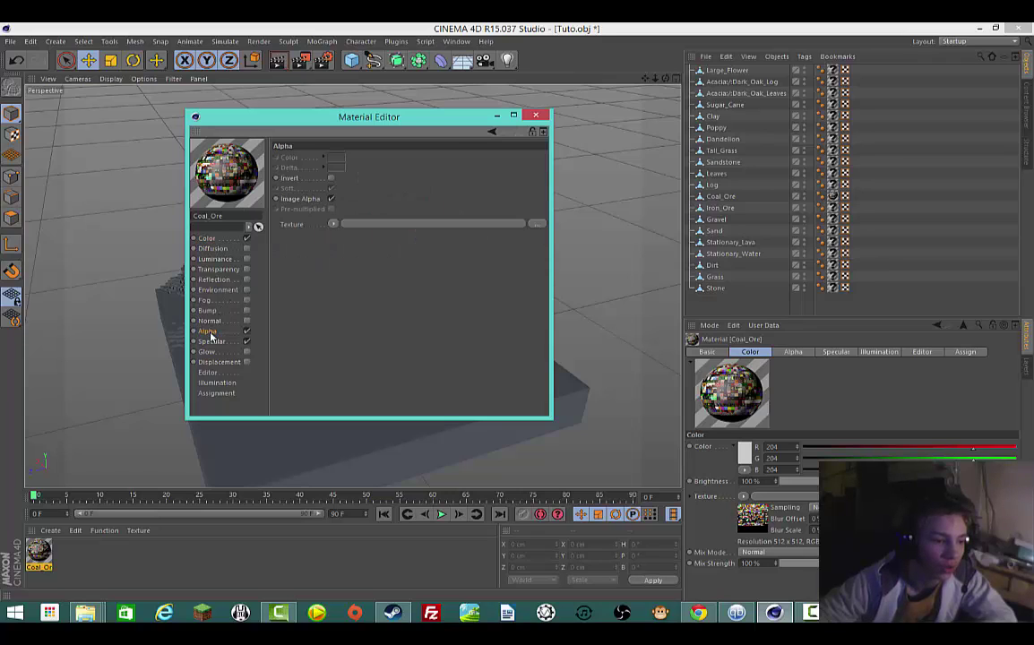
click(245, 342)
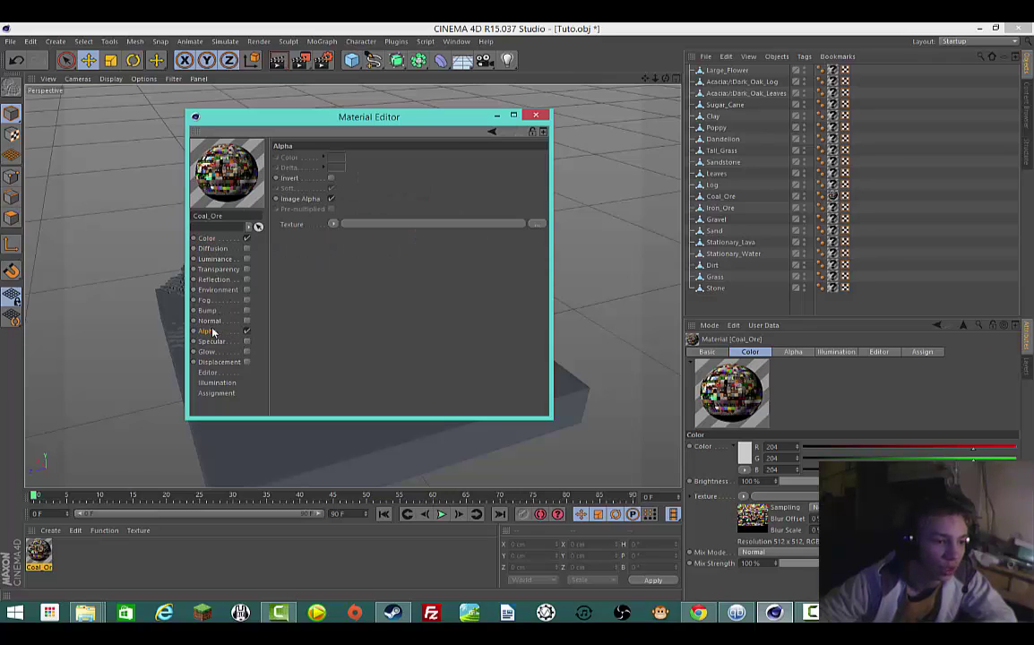
click(536, 223)
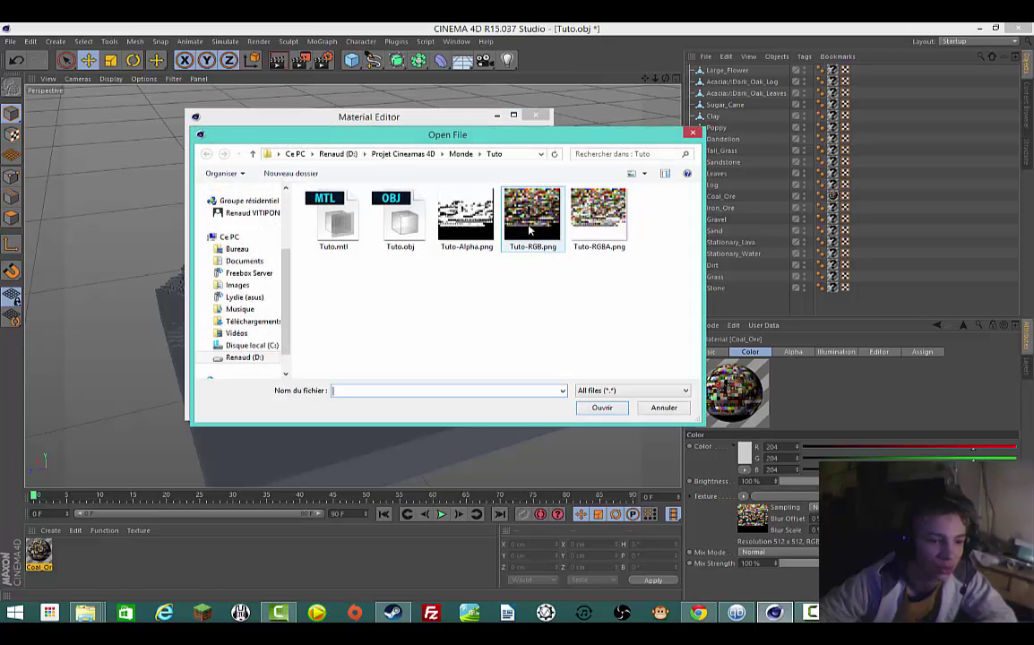
click(537, 233)
double_click(613, 244)
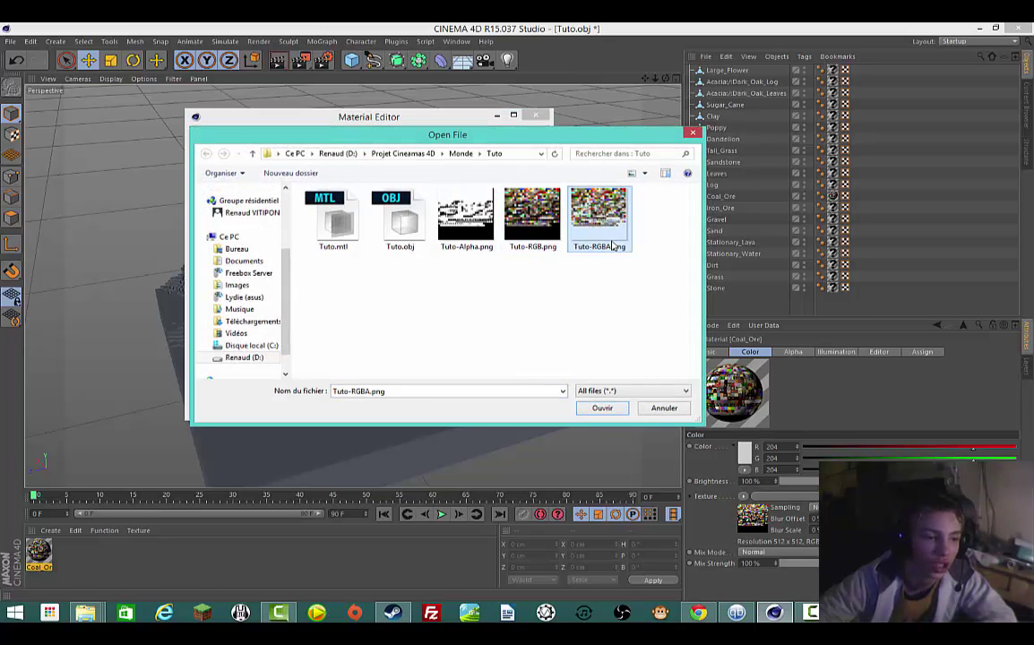
Step: Set the Coal_Ore alpha texture's sampling to None and close the material for editing
click(418, 233)
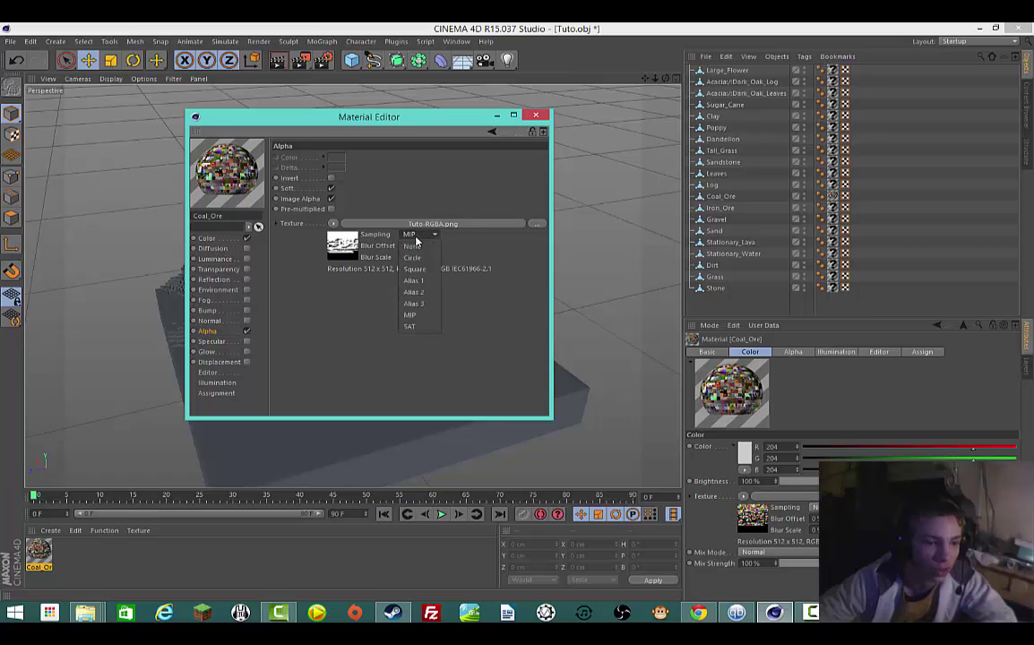
click(415, 242)
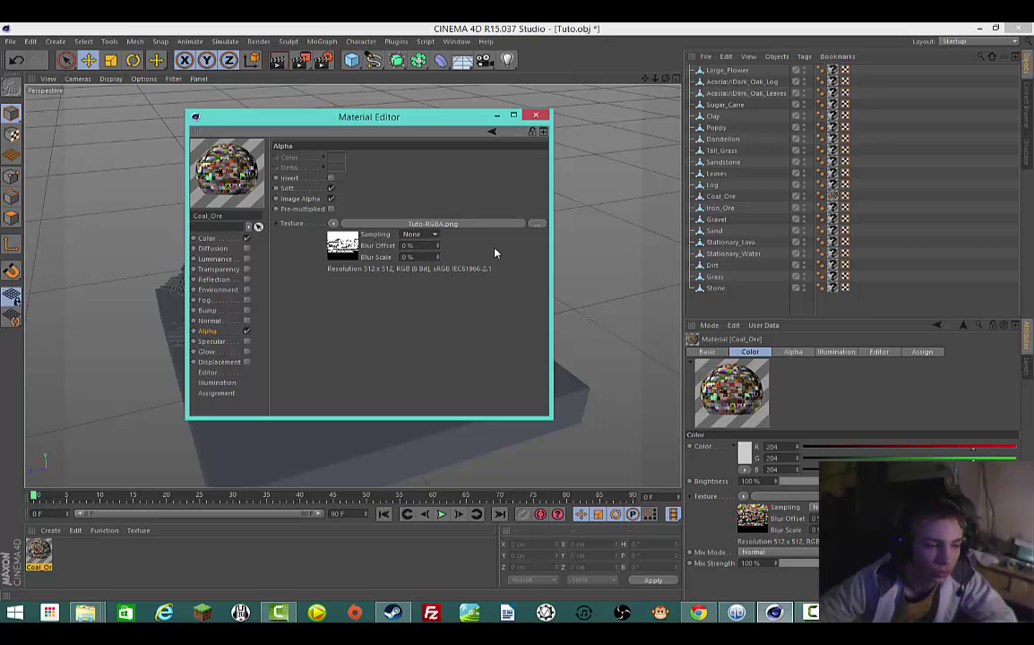
drag(434, 122, 190, 359)
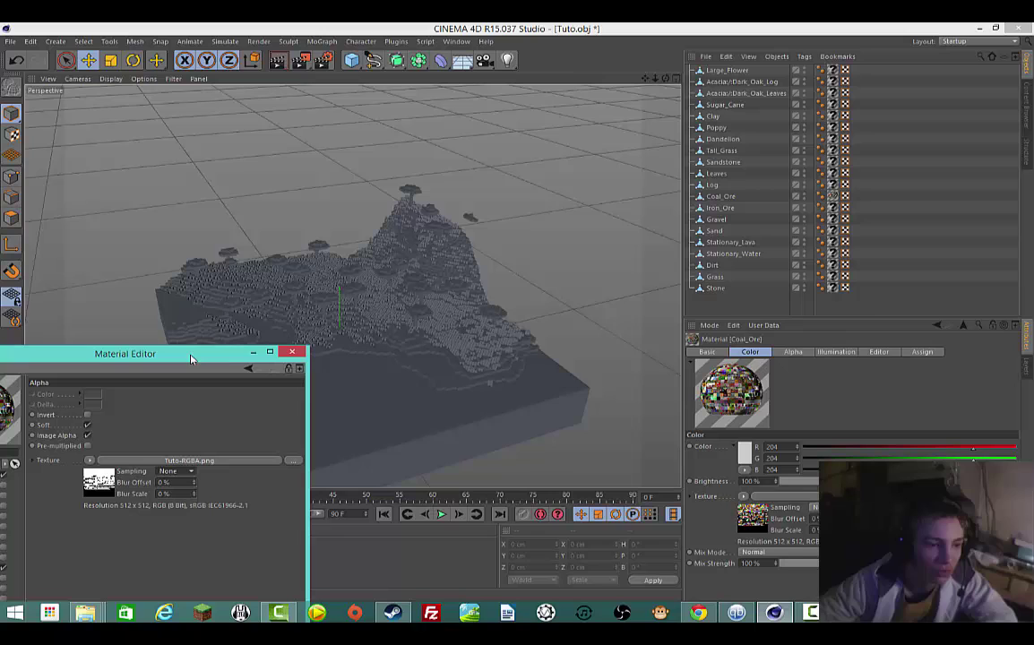
click(291, 352)
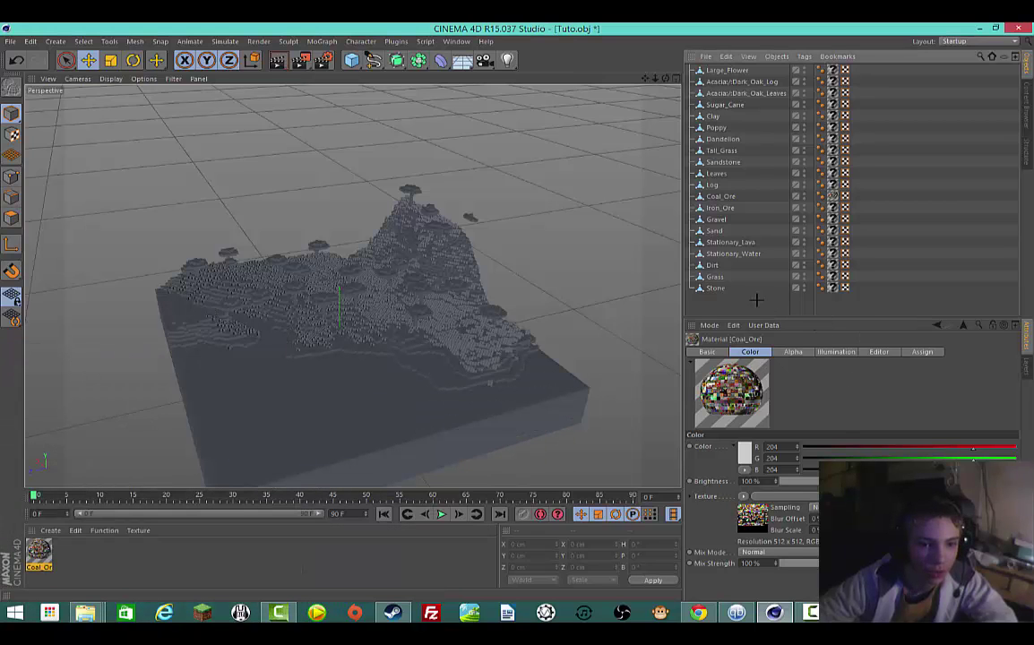
Step: Try to add all the imported world objects to a new layer
drag(758, 308, 730, 115)
right_click(729, 118)
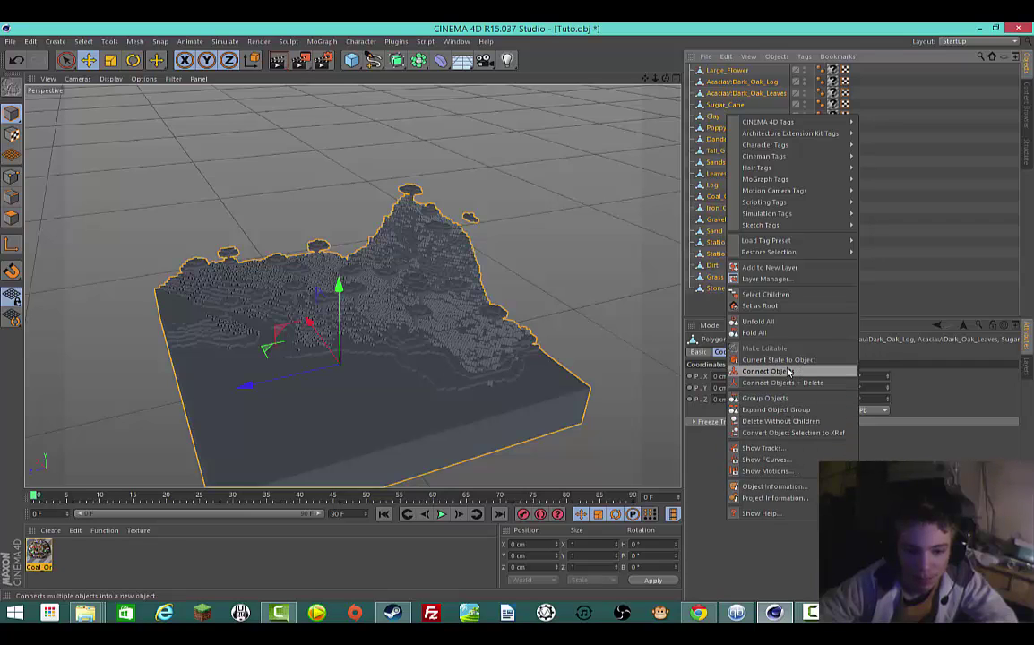
click(771, 268)
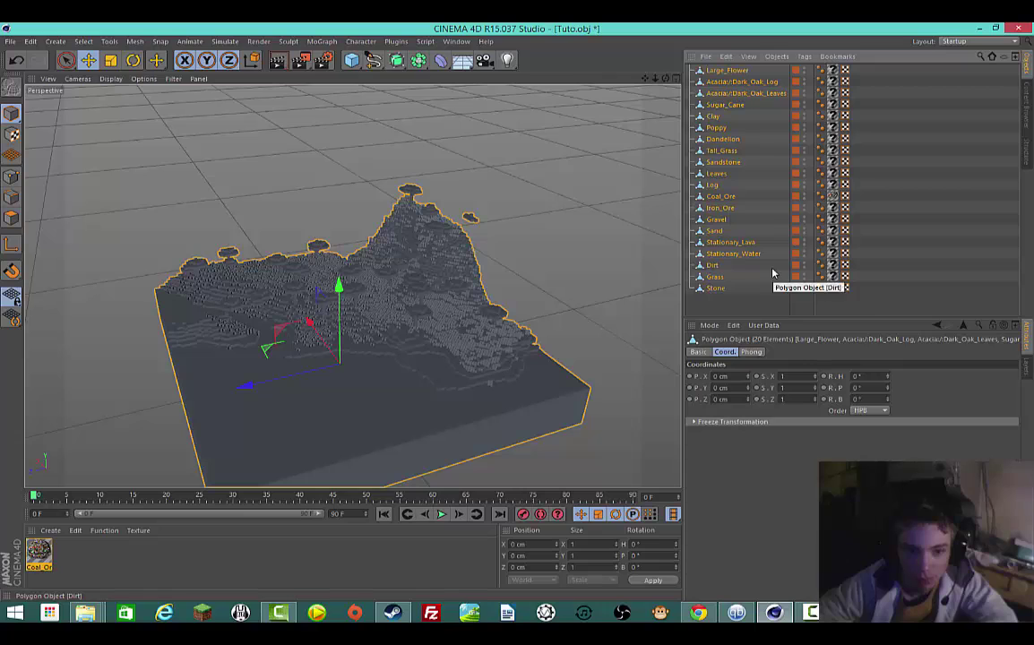
click(791, 295)
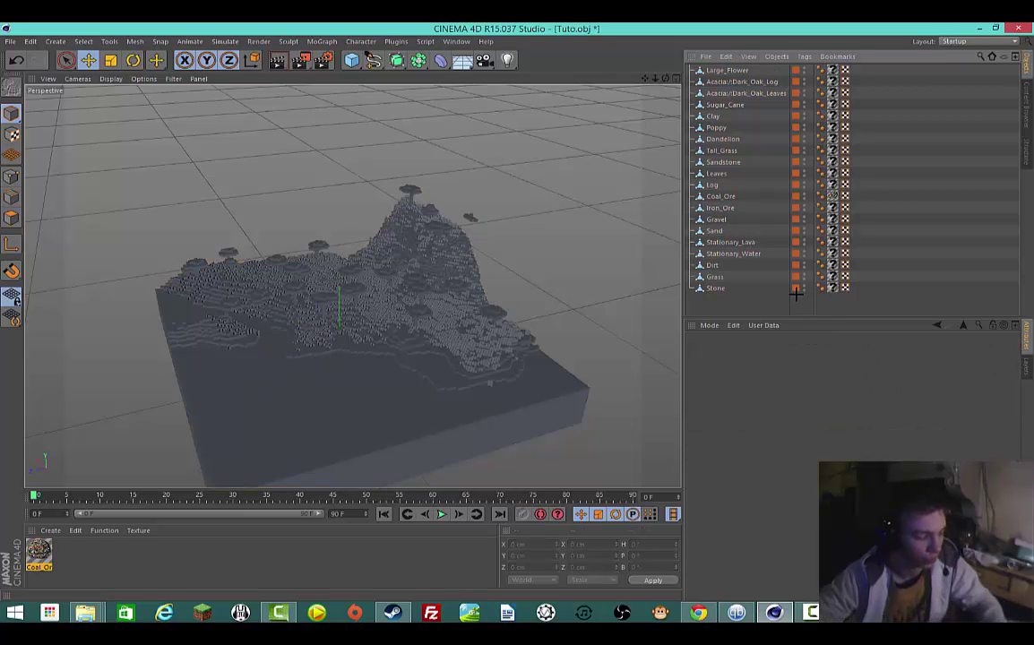
key(ctrl+a)
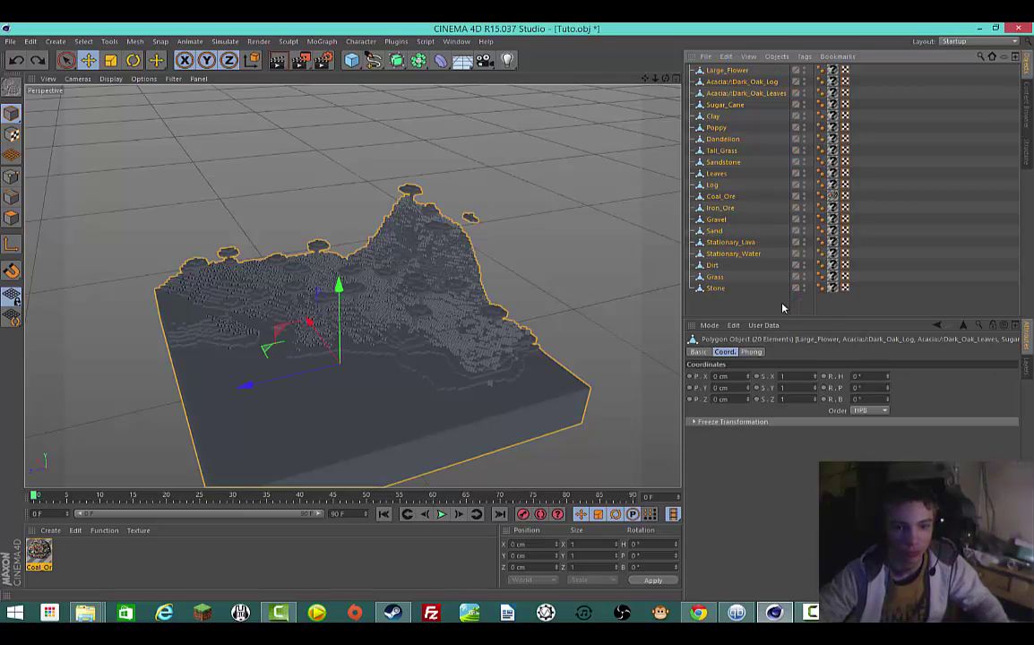
click(782, 308)
drag(783, 305, 708, 68)
right_click(731, 101)
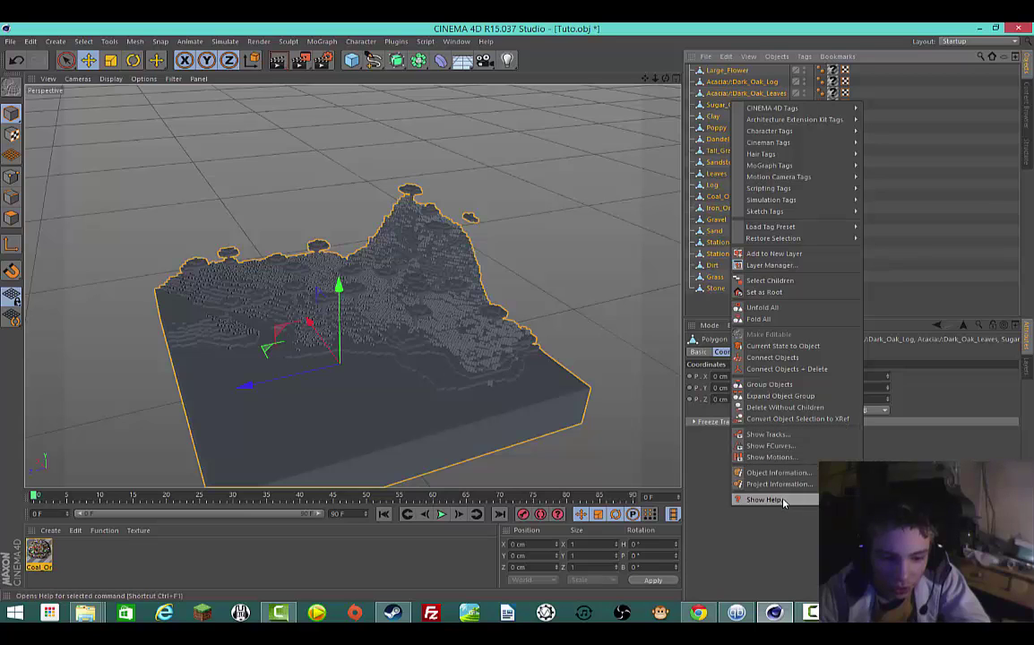
click(876, 323)
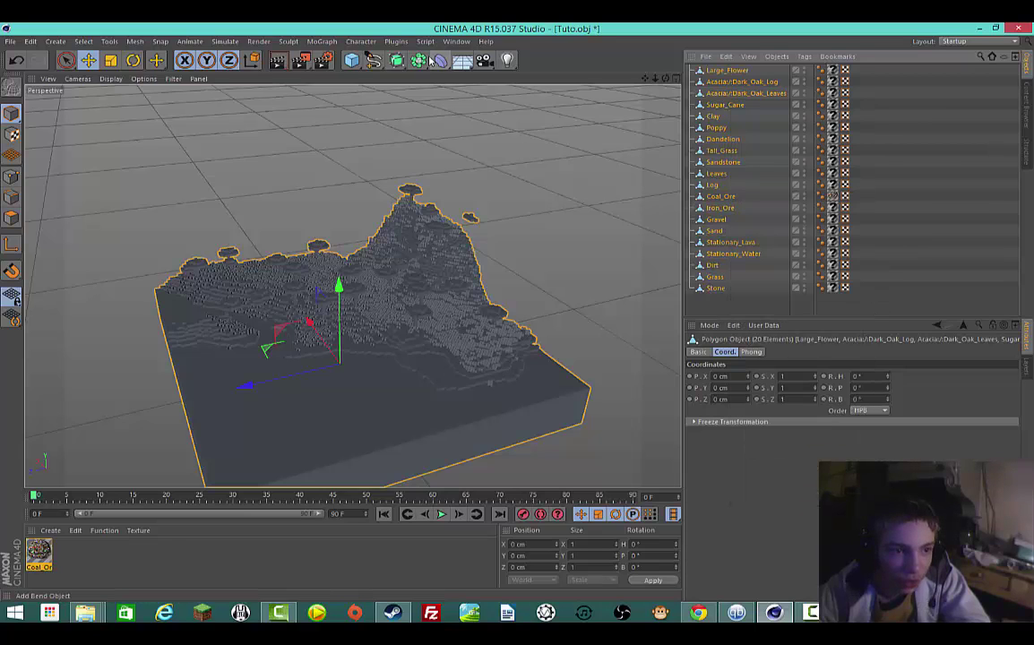
click(320, 60)
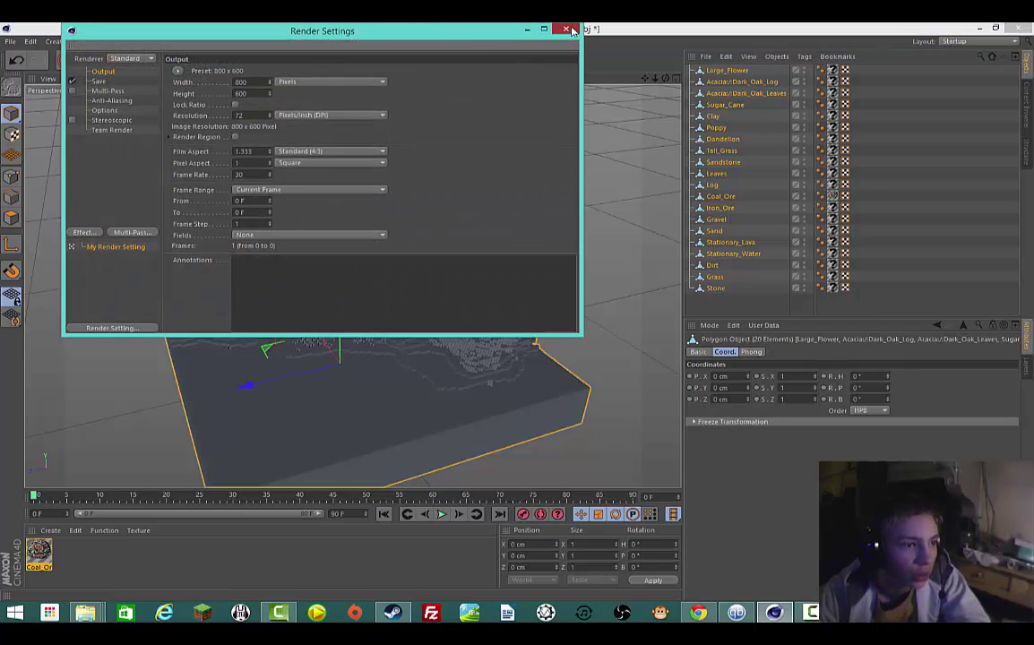
click(567, 30)
click(458, 41)
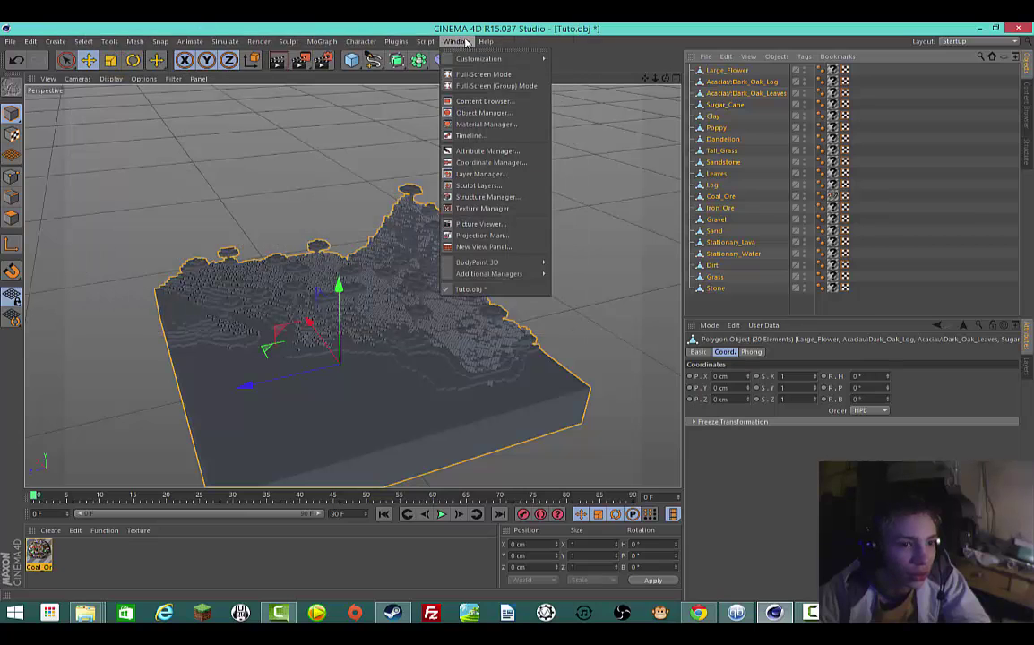
mouse_move(489, 43)
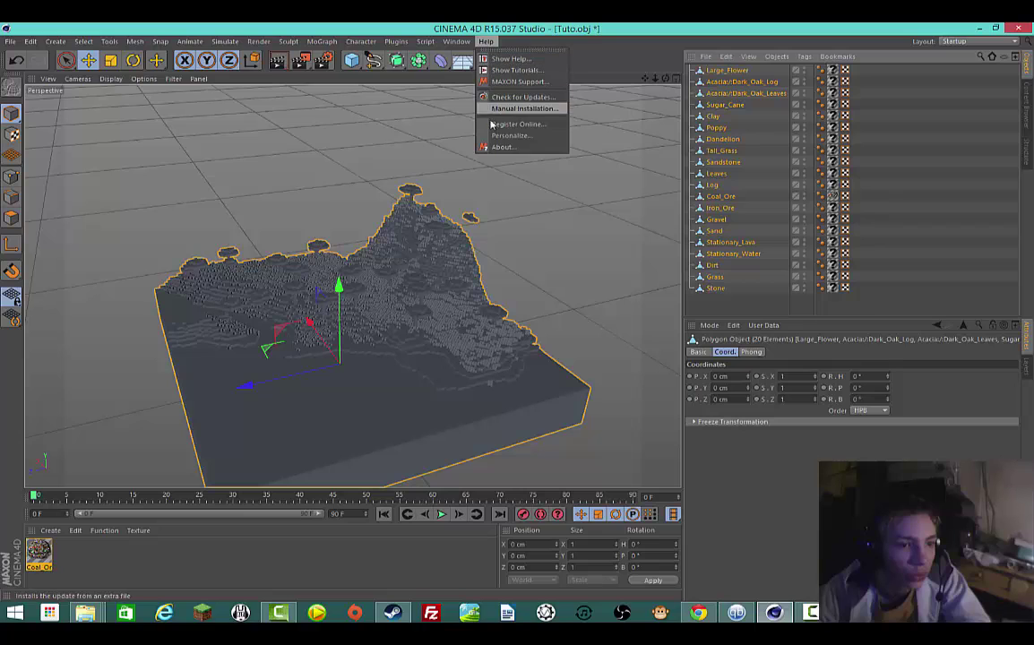
click(457, 41)
click(427, 42)
mouse_move(395, 43)
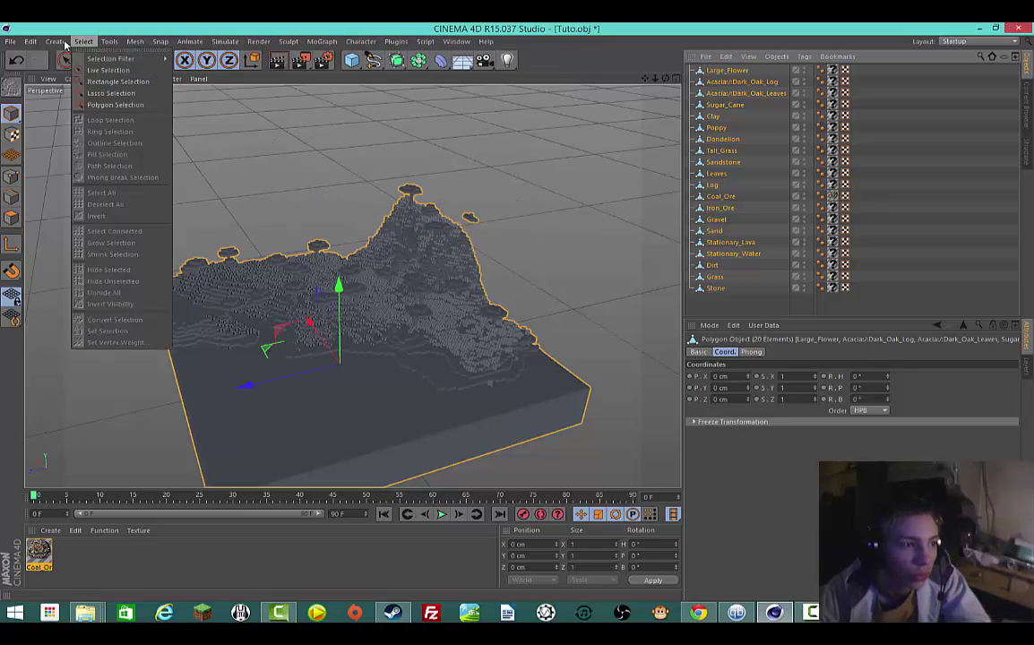
mouse_move(11, 42)
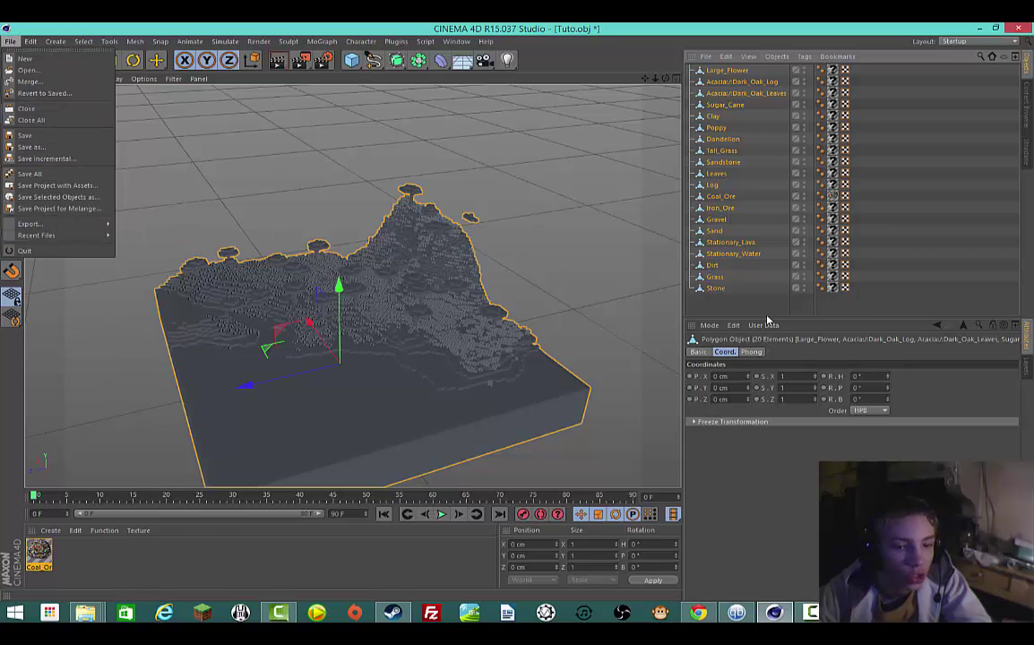
click(764, 369)
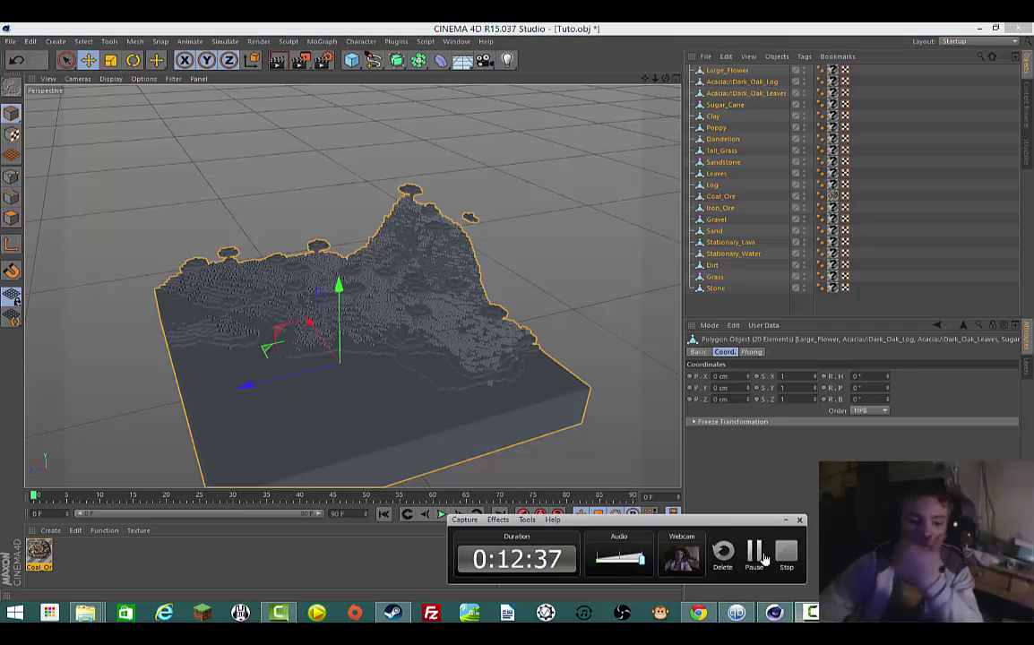
click(753, 555)
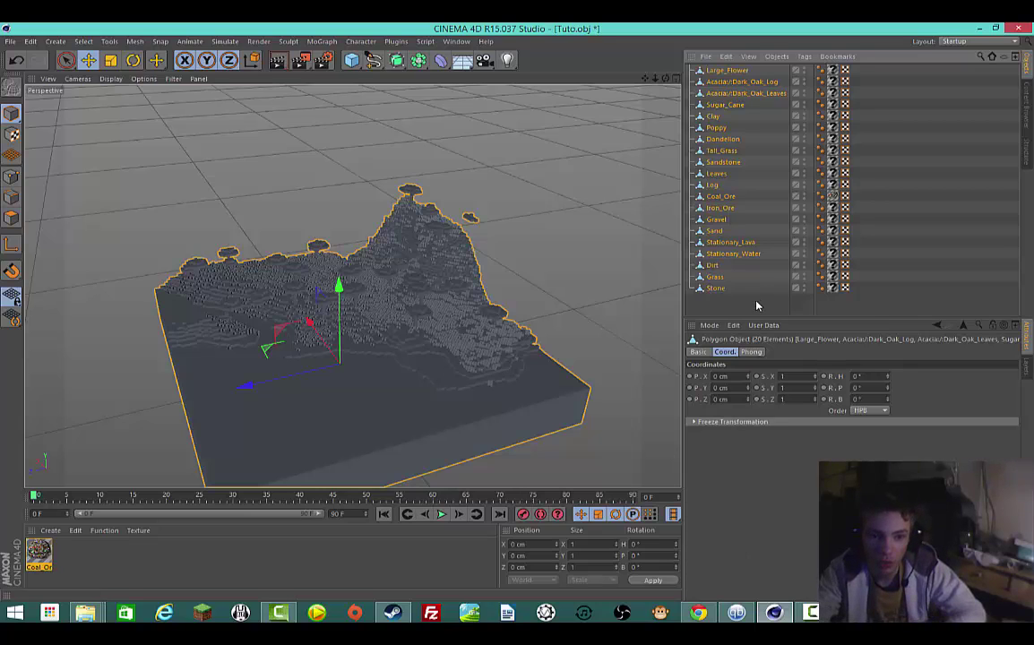
right_click(711, 261)
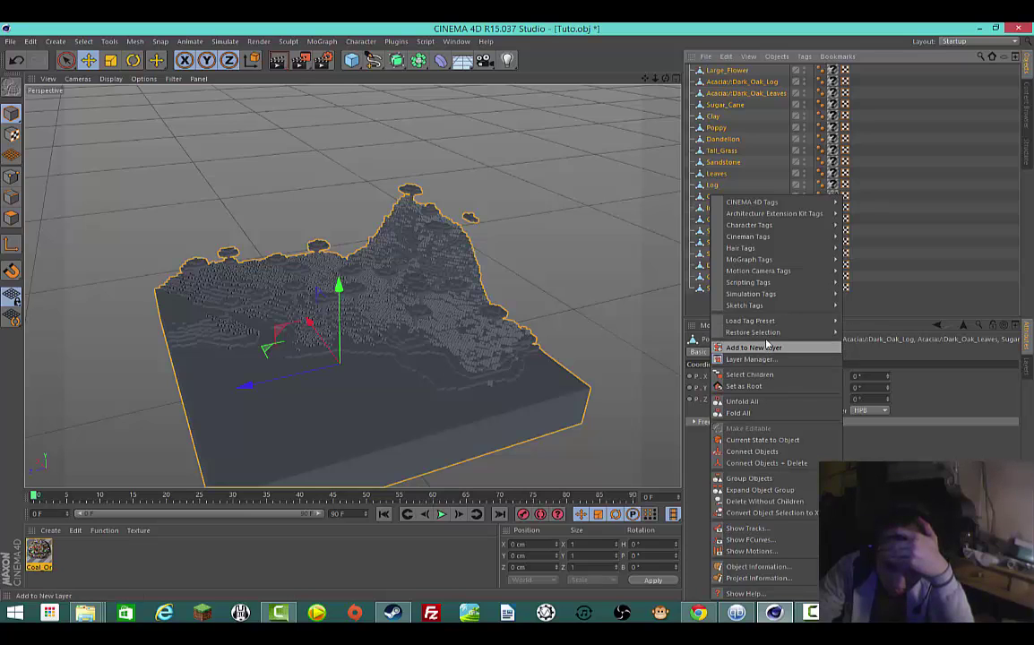
mouse_move(767, 289)
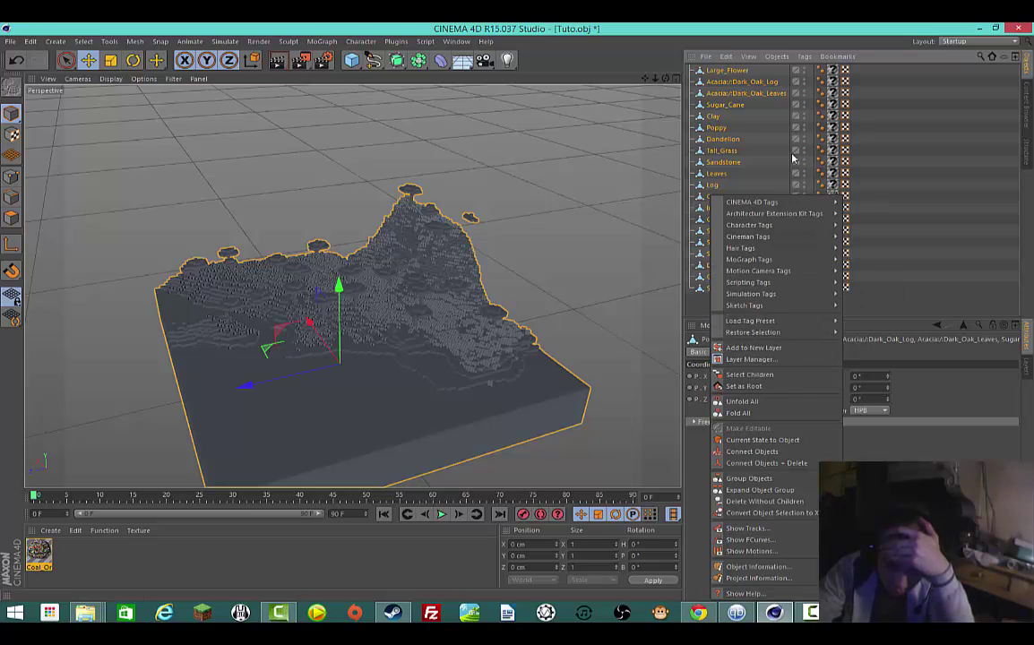
click(753, 78)
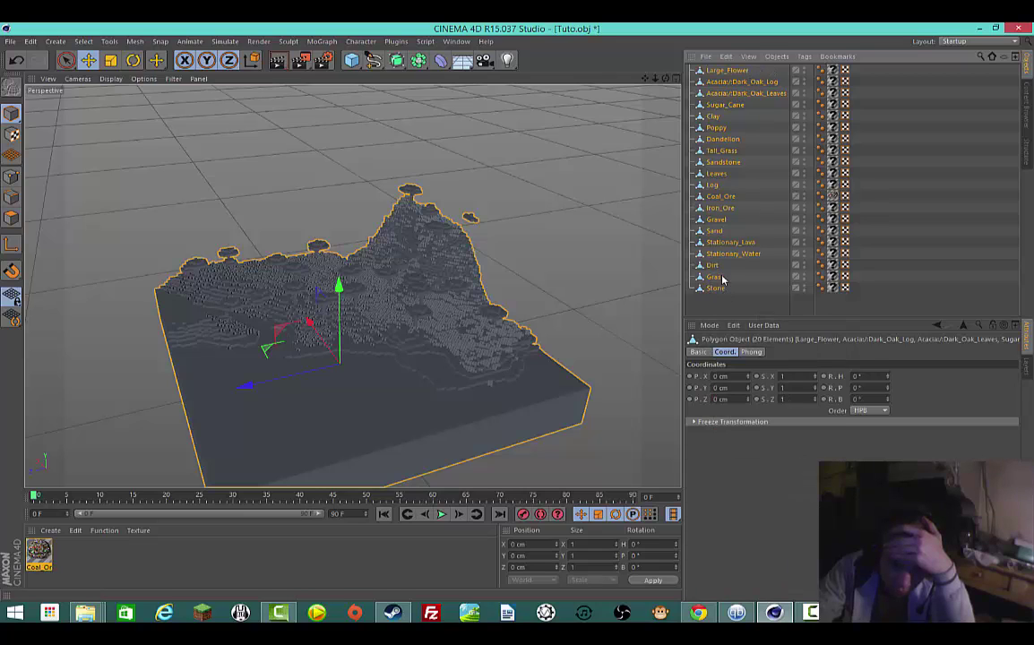
click(83, 41)
mouse_move(112, 58)
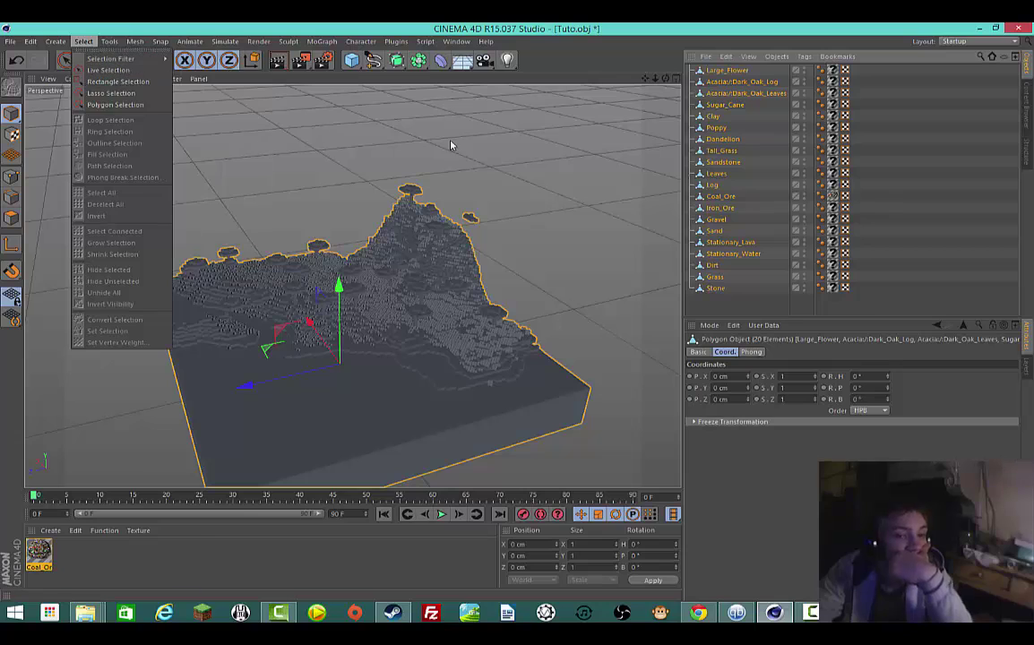
key(Escape)
click(715, 304)
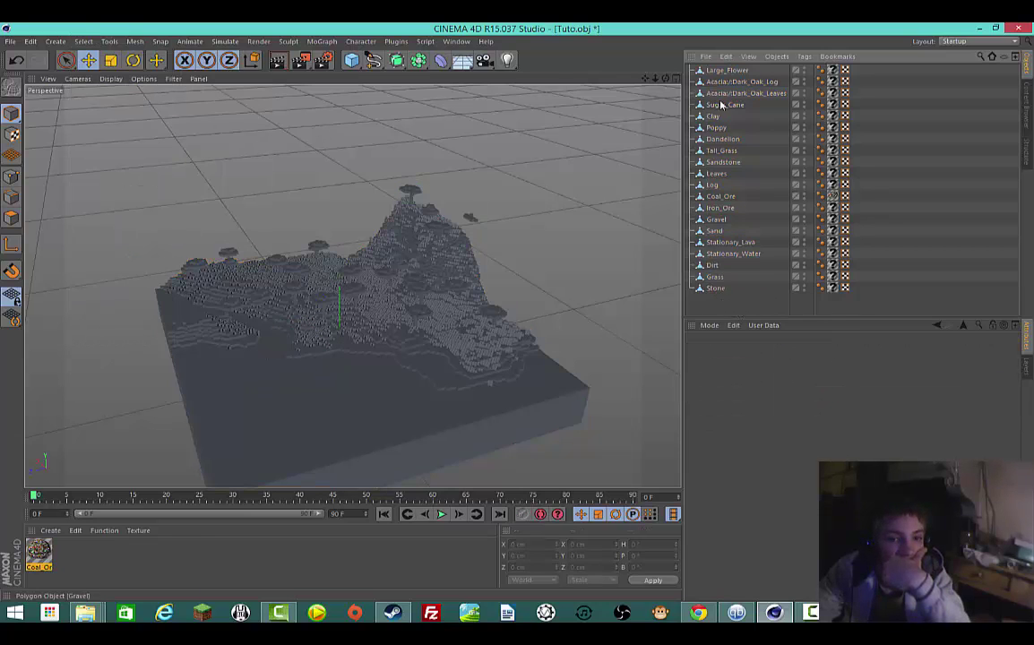
click(709, 59)
click(761, 306)
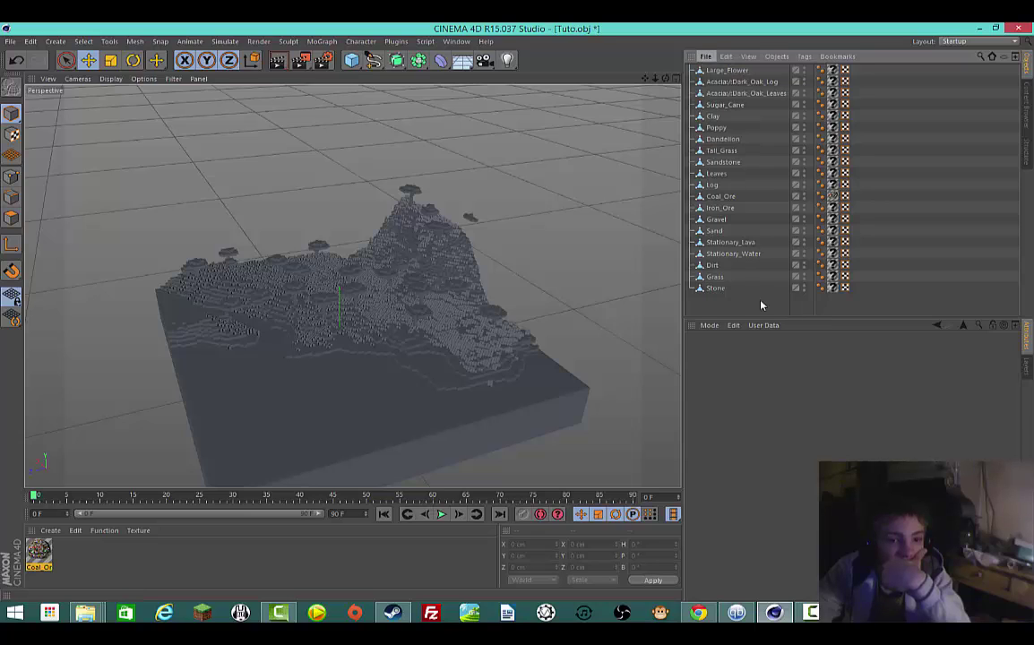
click(457, 41)
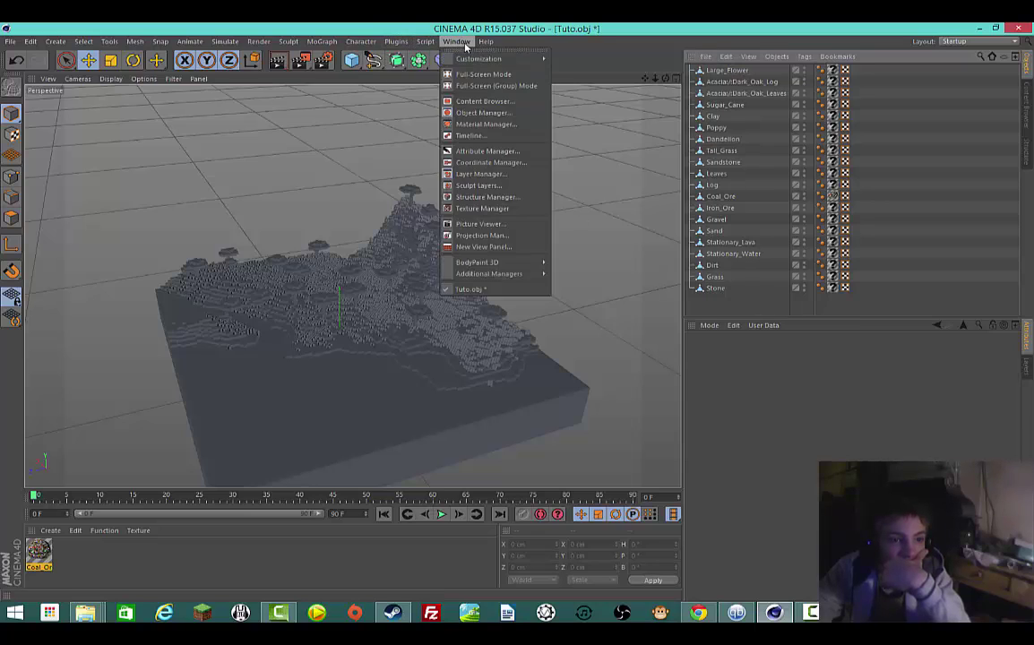
click(464, 43)
click(464, 60)
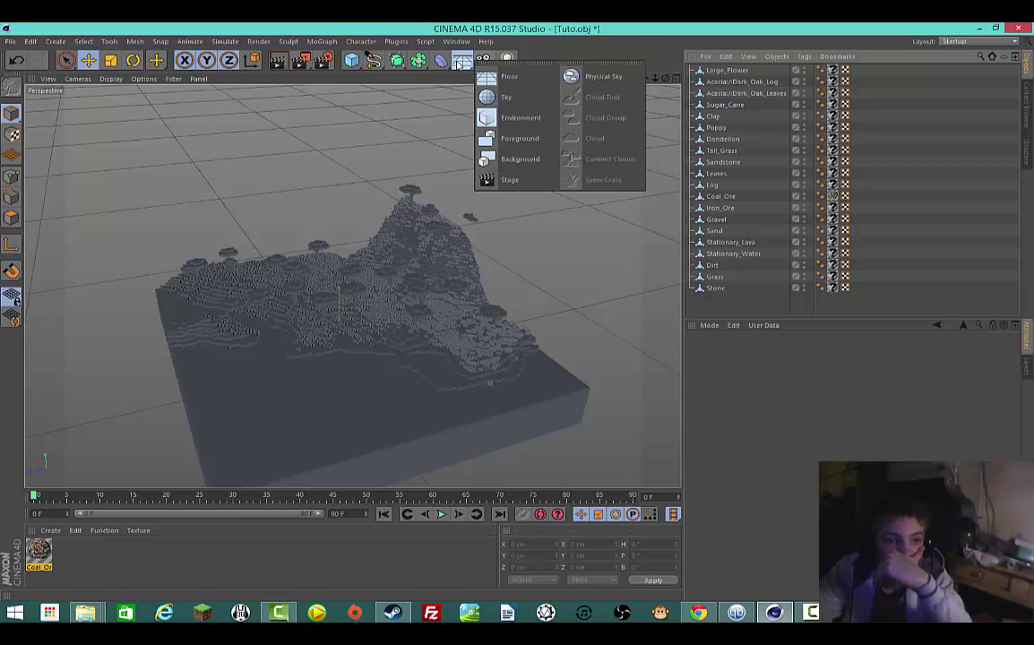
Step: Add a null object to the scene and rename it Monde
click(350, 62)
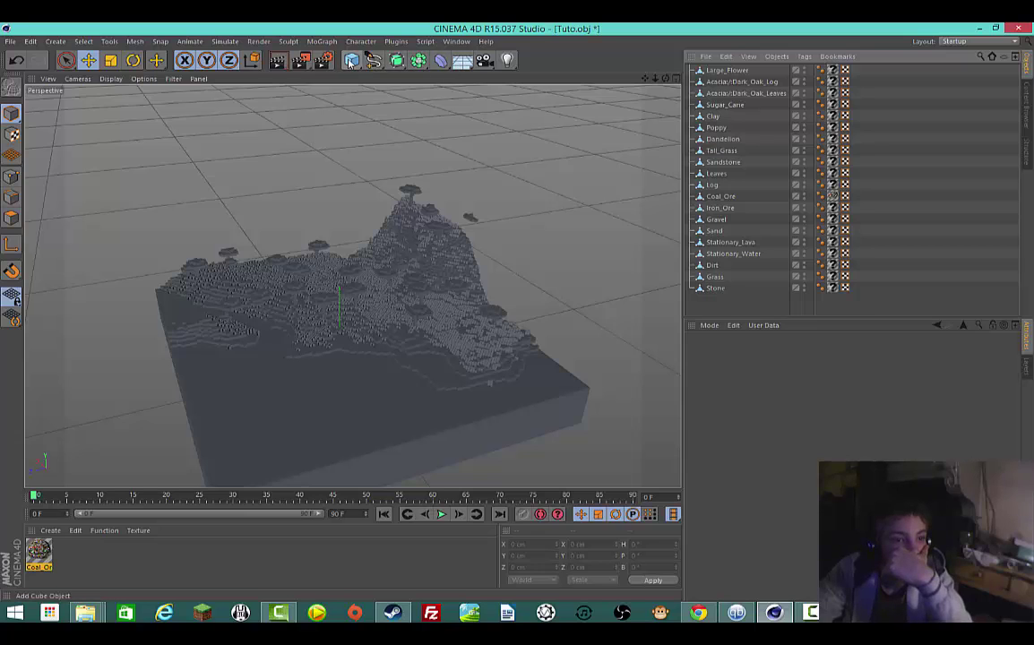
click(394, 76)
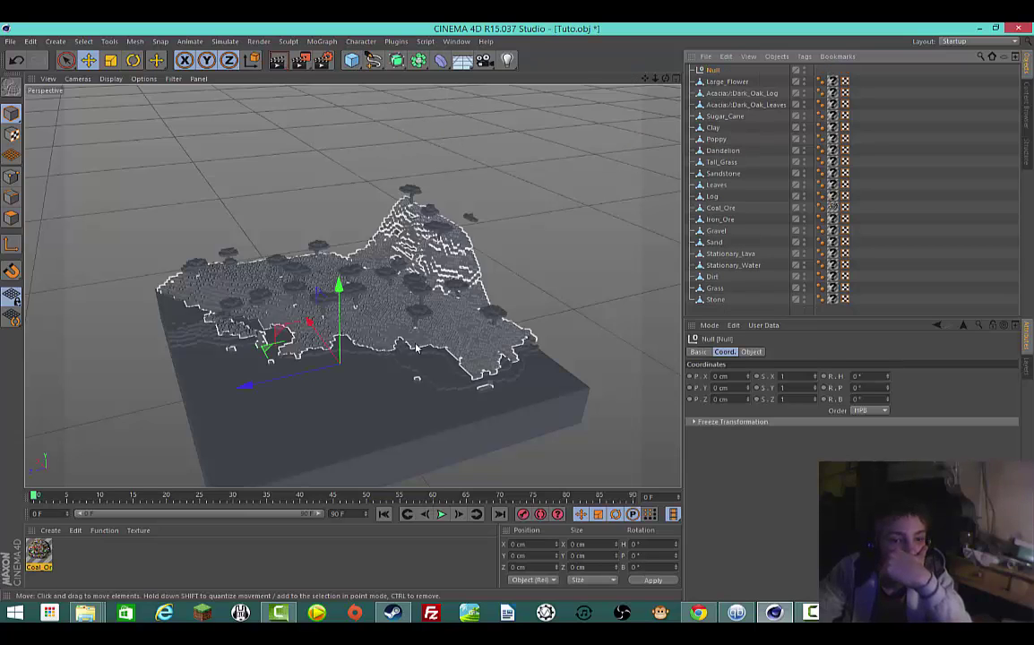
double_click(713, 70)
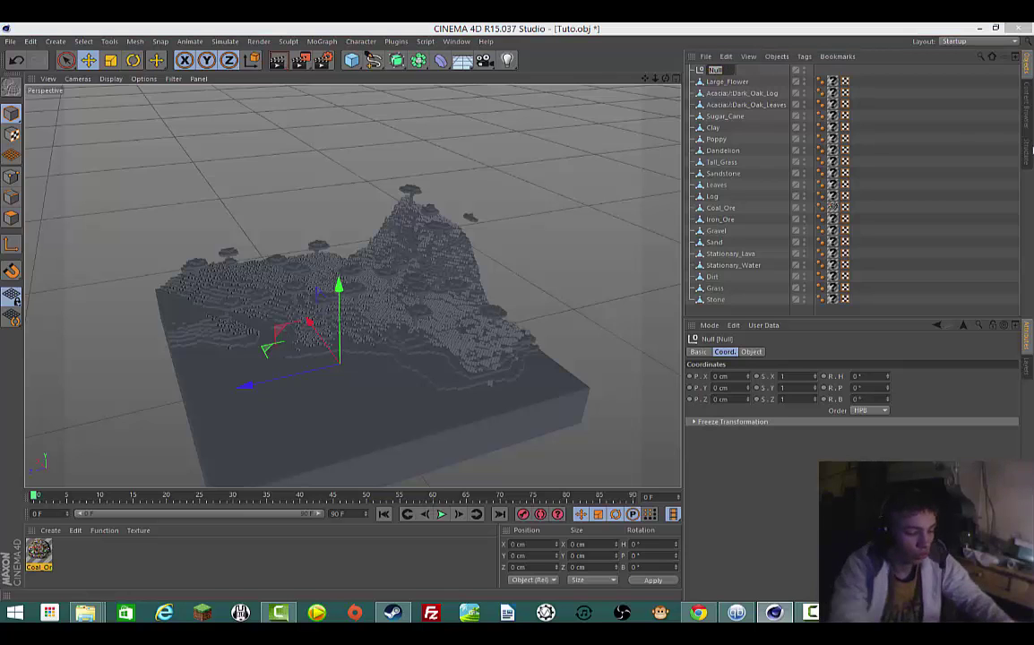
text(Monde)
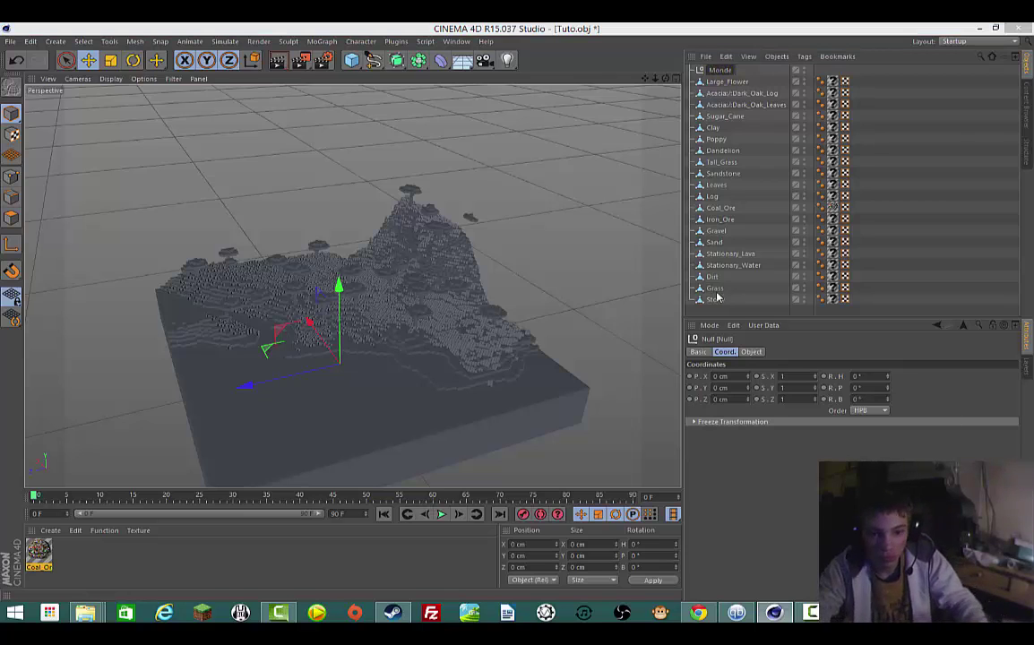
key(Return)
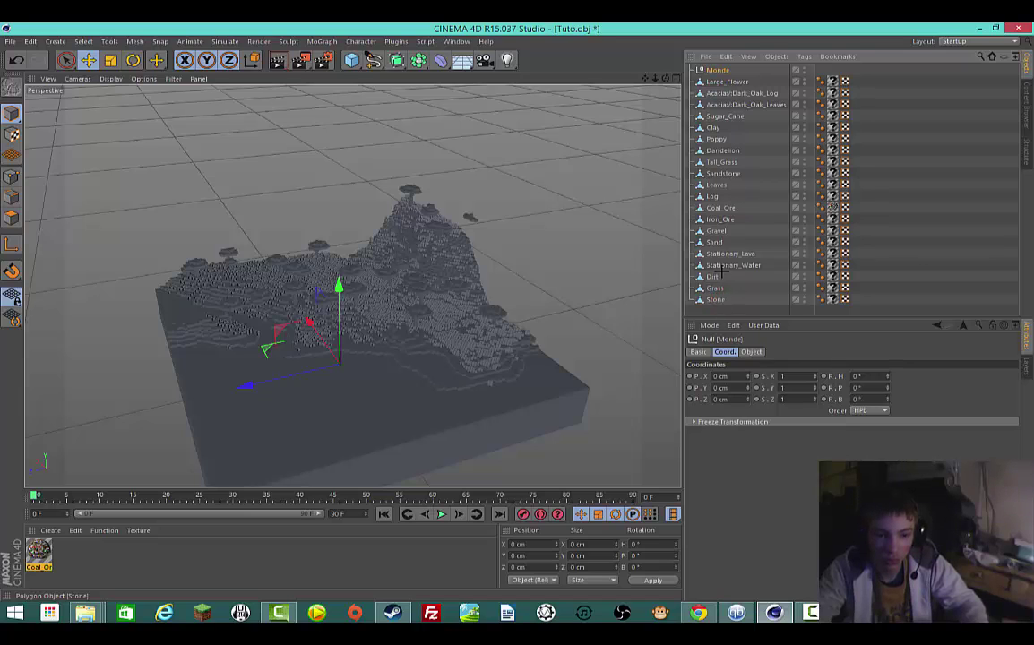
Step: Select all the imported block objects, from Large_Flower to Stone, and nest them under the Monde null
drag(720, 273, 730, 83)
drag(718, 106, 722, 73)
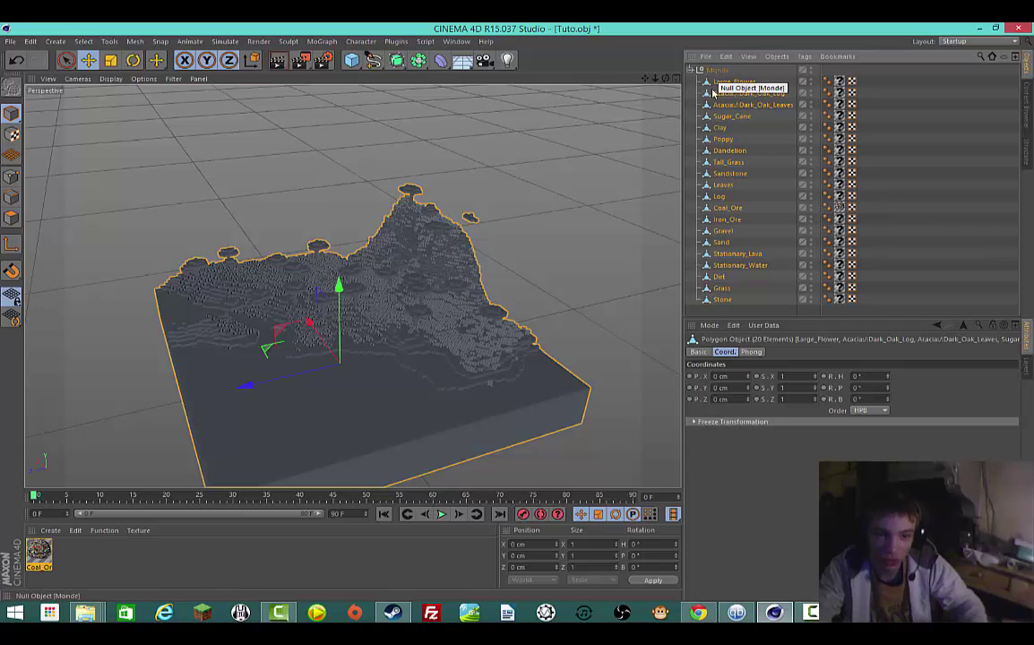
click(734, 310)
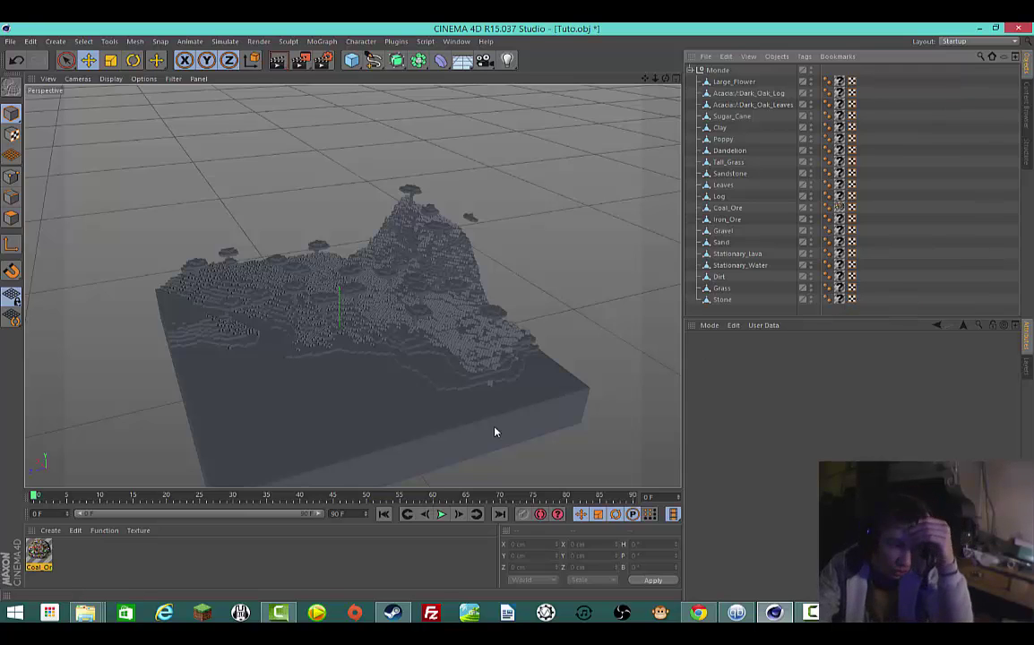
Step: Apply the Coal_Ore material to the Monde null and delete the individual texture tags from all its child objects
click(39, 553)
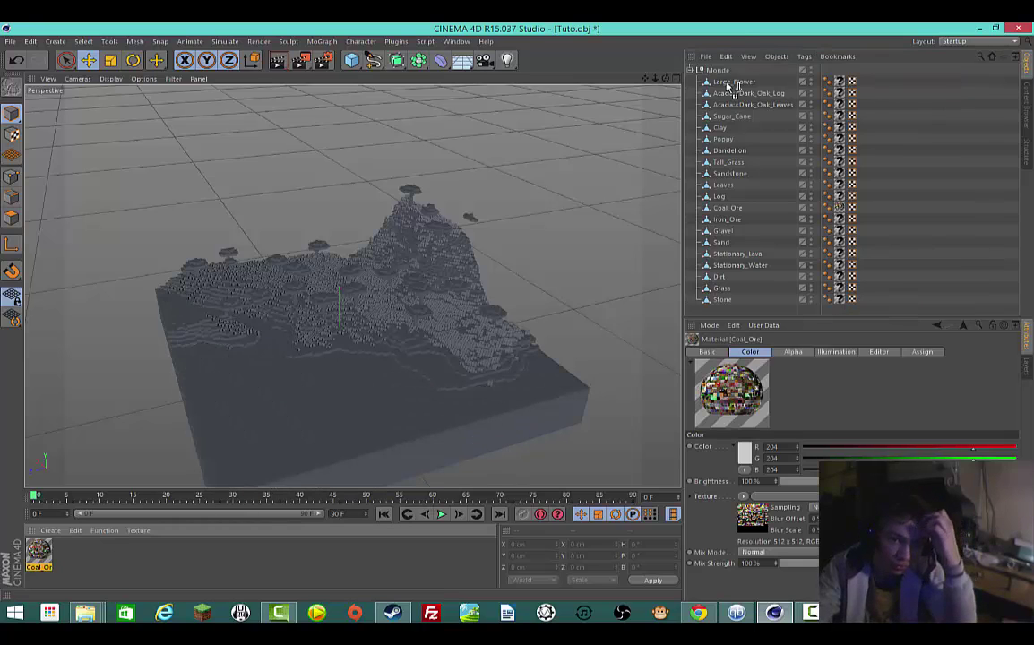
drag(735, 85, 719, 72)
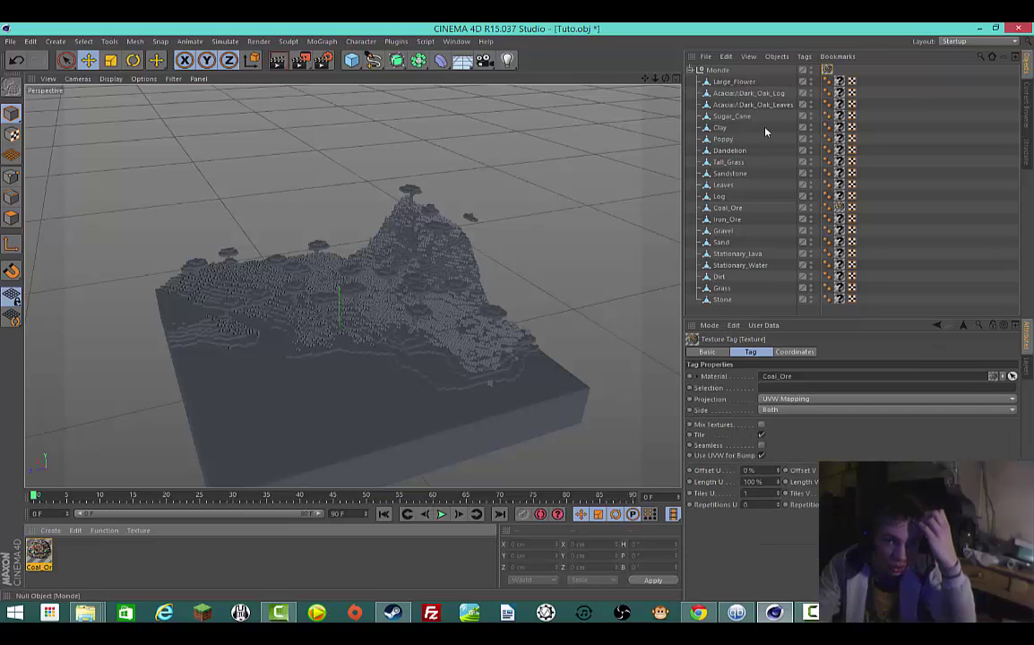
drag(840, 305, 840, 72)
key(Delete)
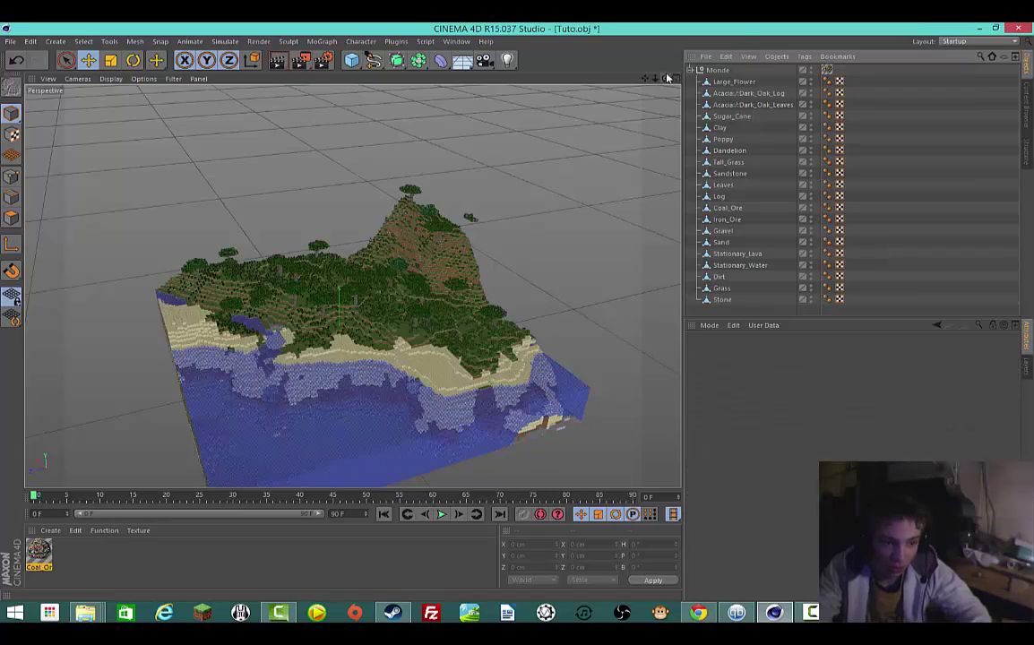
Step: Render the active view of the textured world from two close angles over the water to examine its look
drag(667, 78, 518, 315)
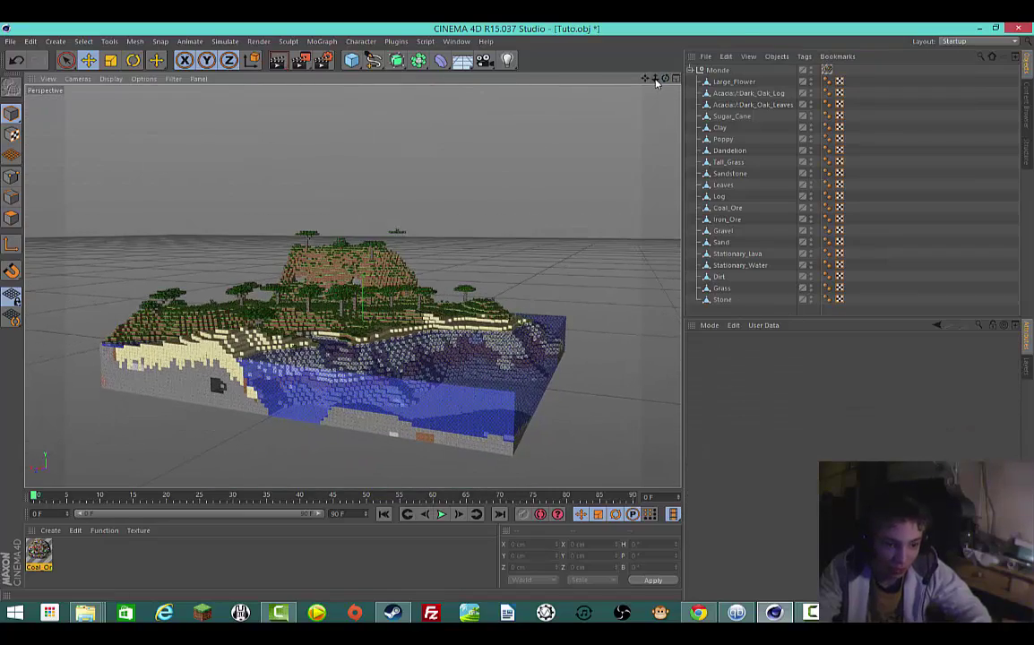
drag(657, 82, 518, 316)
drag(655, 79, 397, 387)
drag(627, 104, 518, 315)
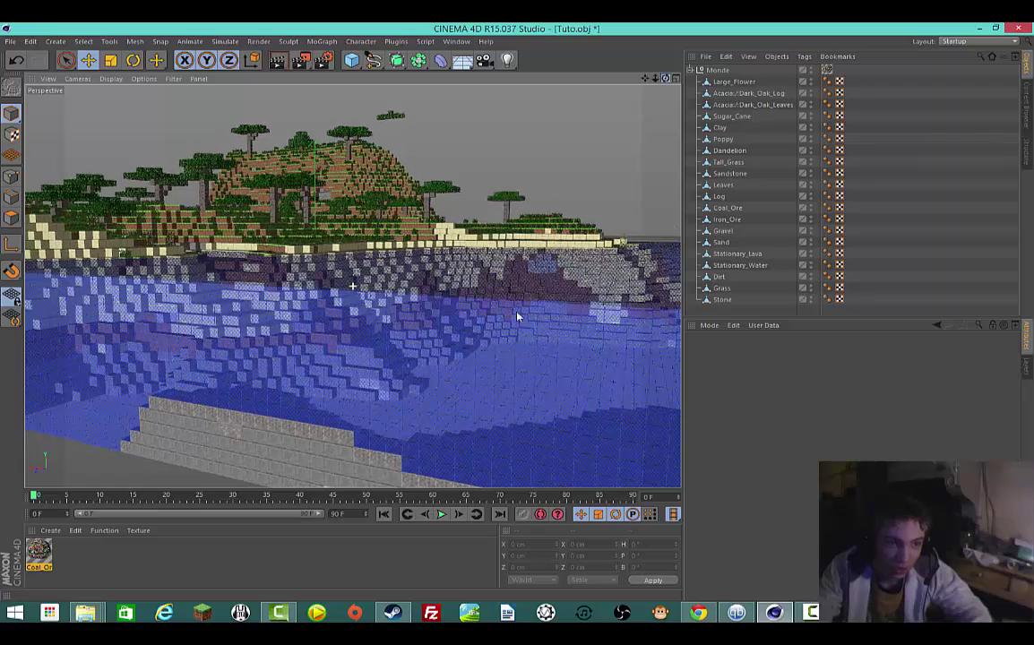
scroll(518, 316, up, 5)
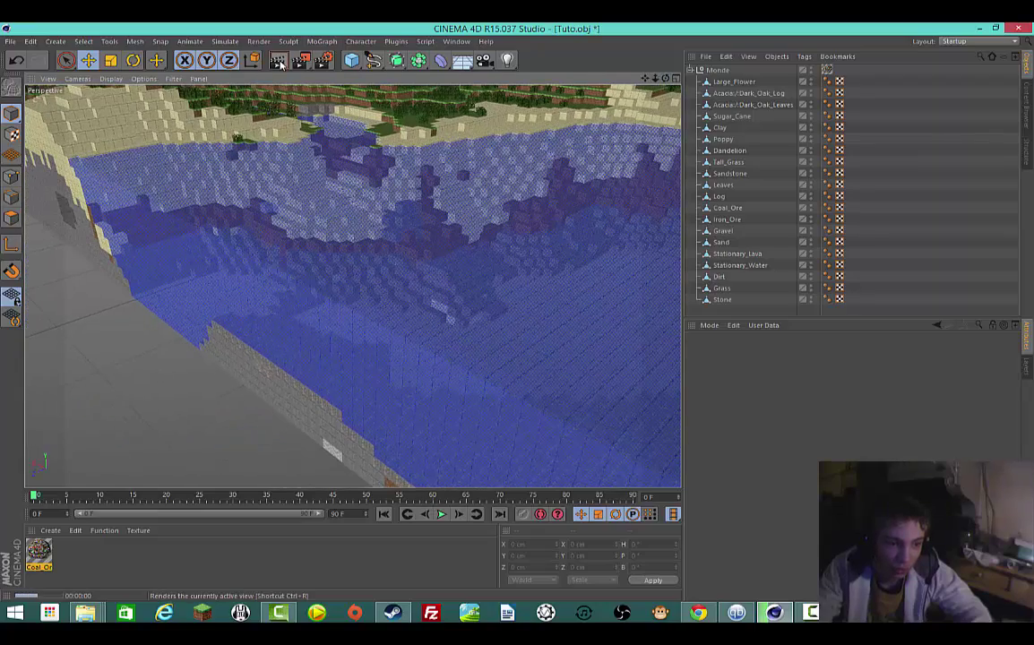
click(278, 63)
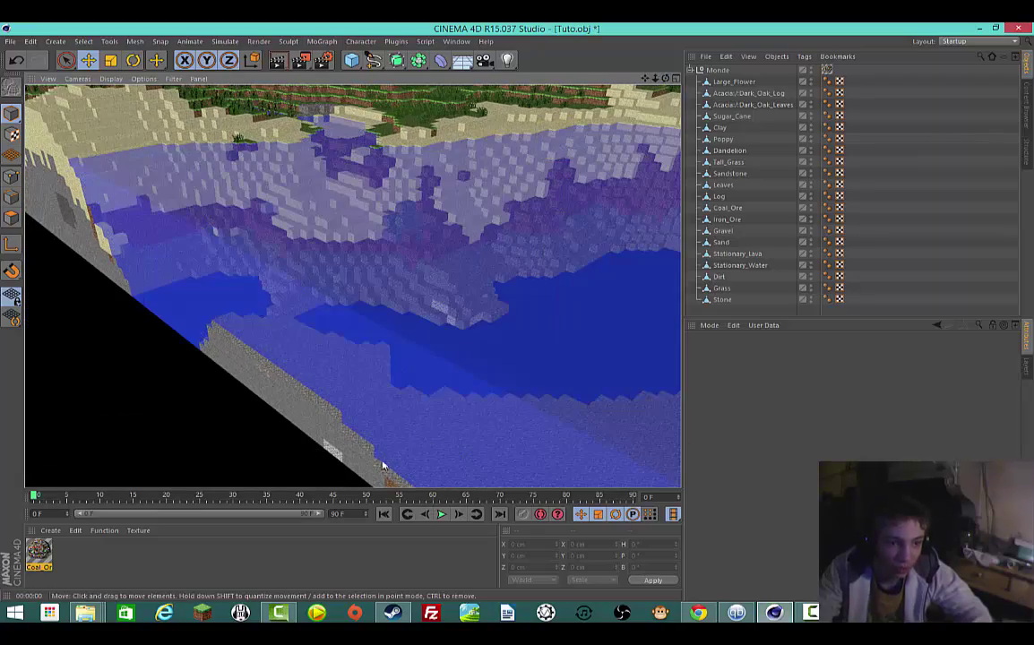
alt+drag(668, 92, 569, 52)
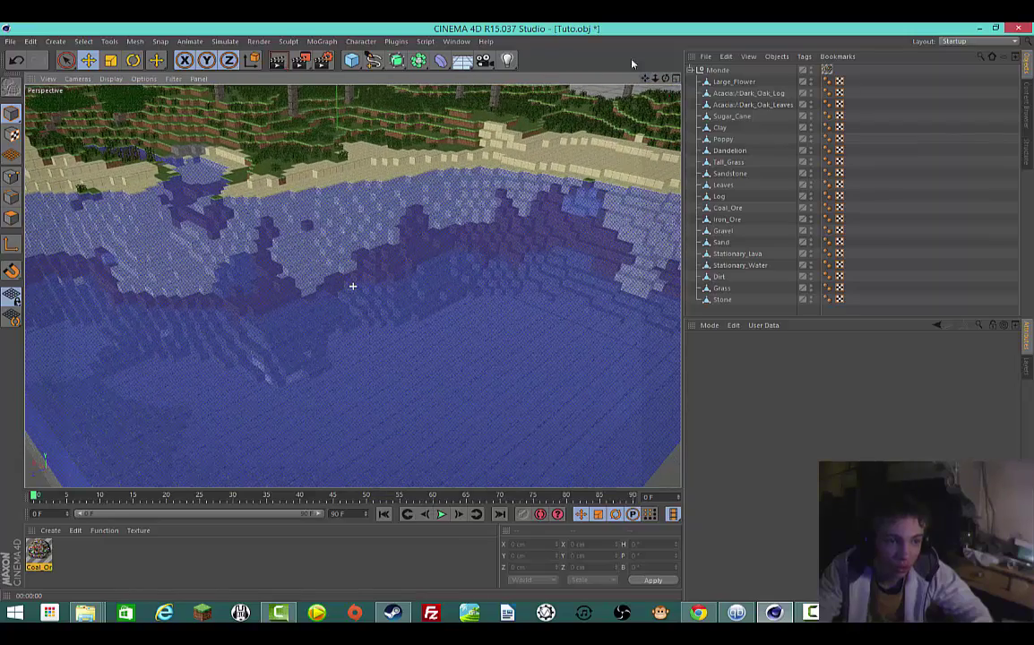
click(278, 60)
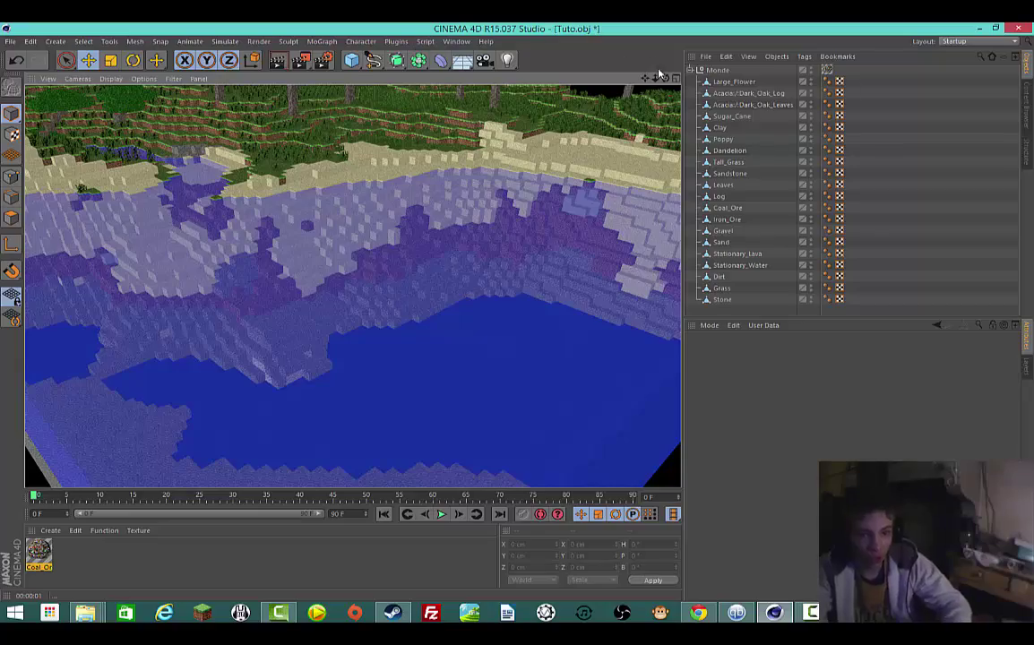
Step: Move the Stationary_Water object out of the Monde null to the top of the hierarchy and collapse the null
drag(663, 79, 466, 280)
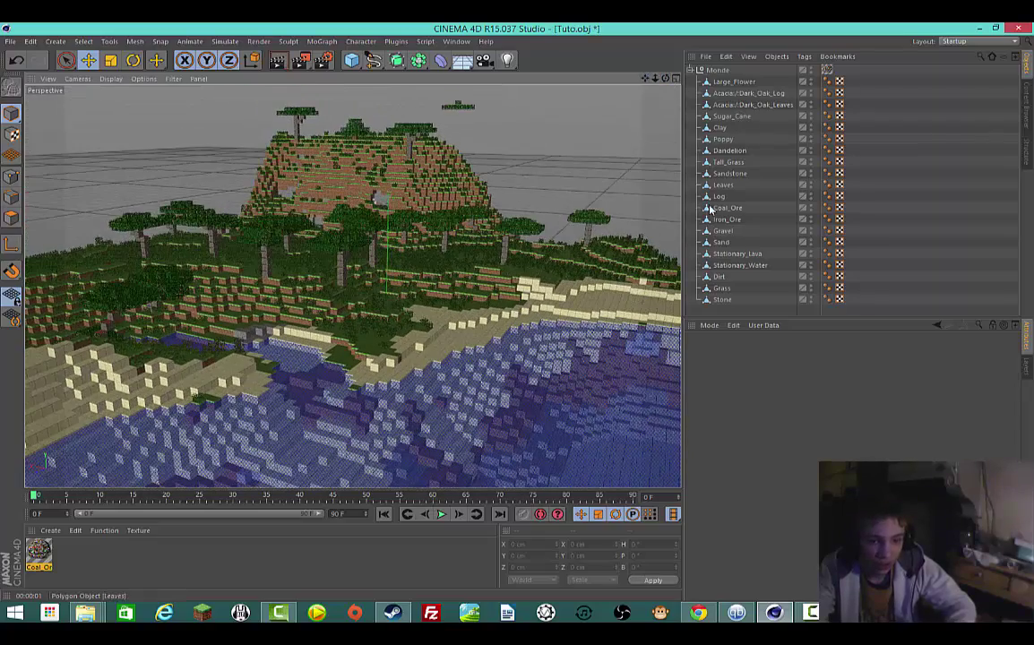
click(722, 231)
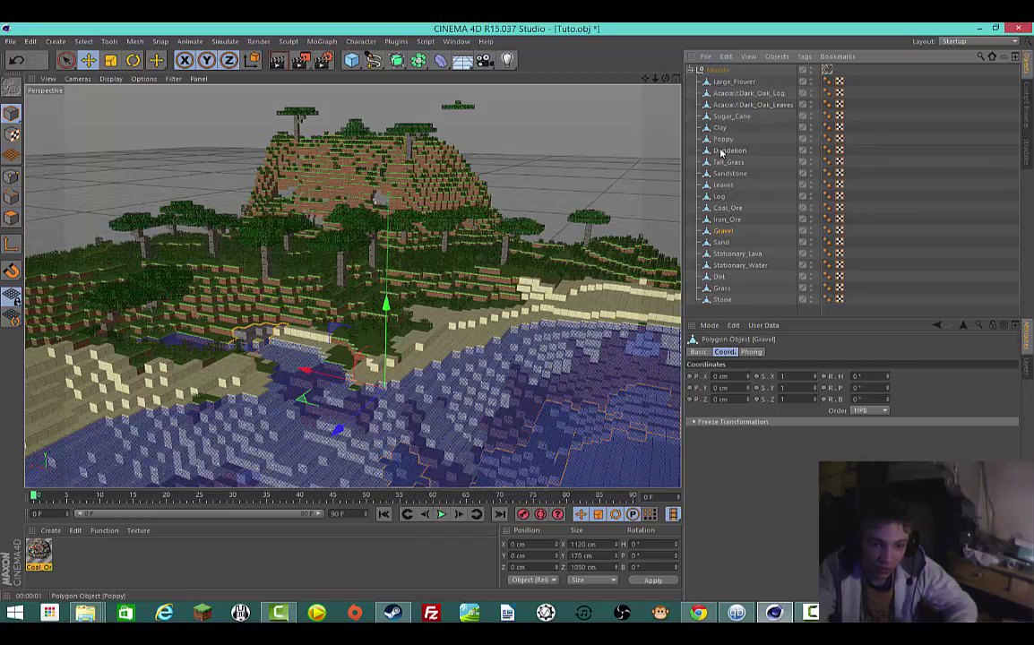
click(731, 266)
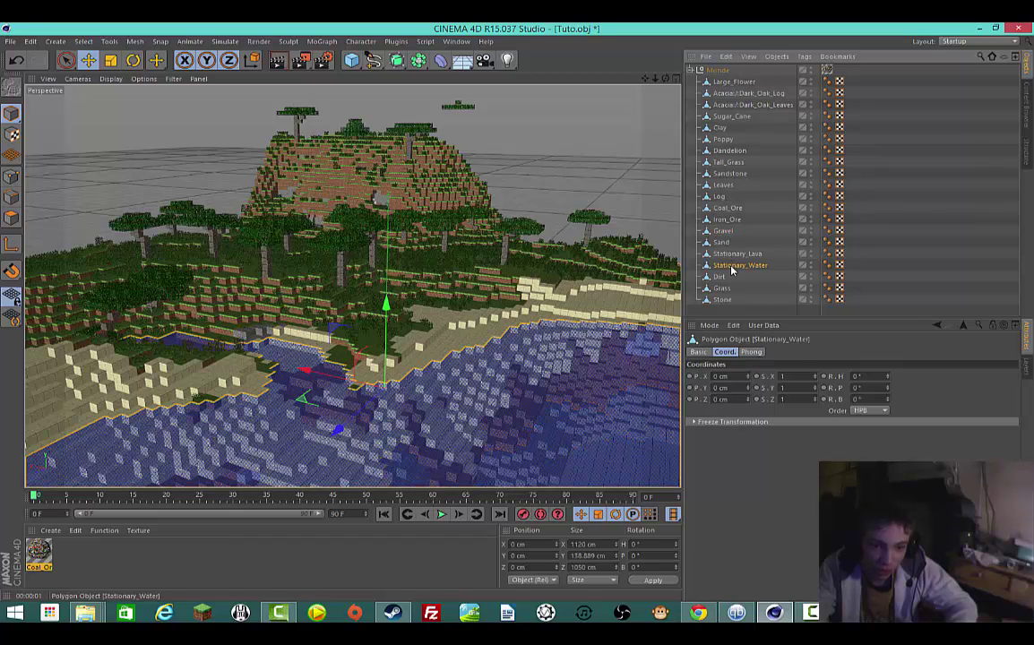
drag(717, 72, 716, 70)
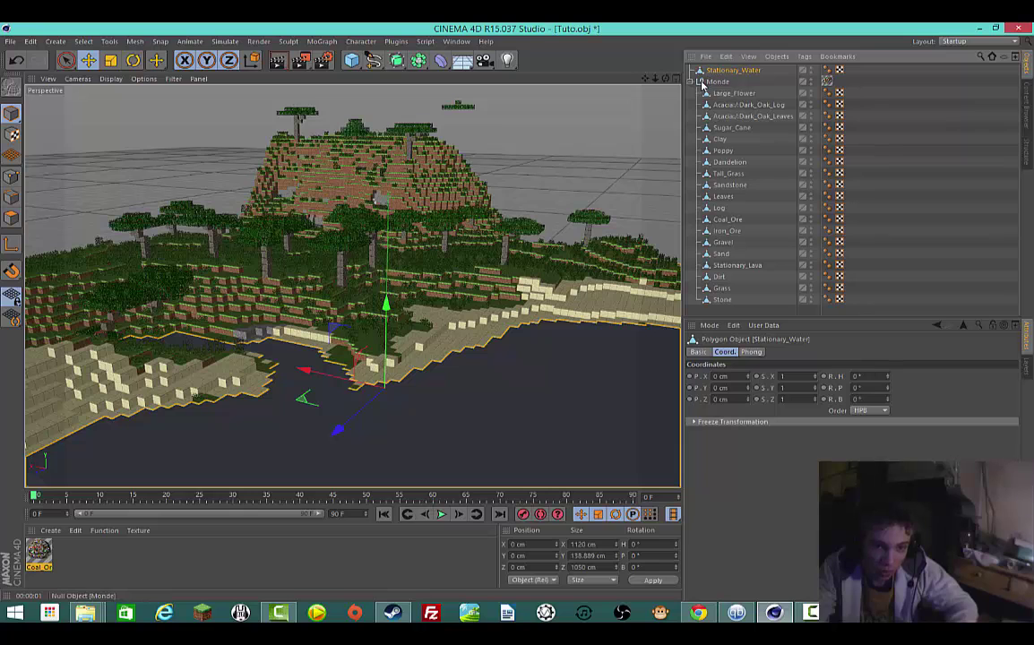
click(699, 81)
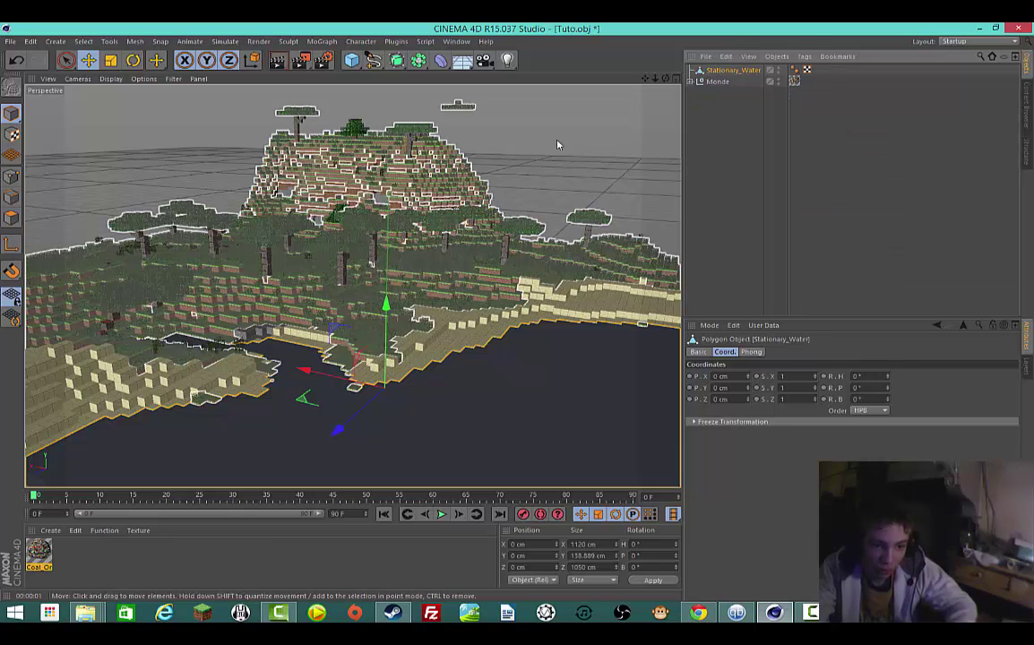
click(557, 138)
Step: Create a new material and rename it Eaux
click(125, 578)
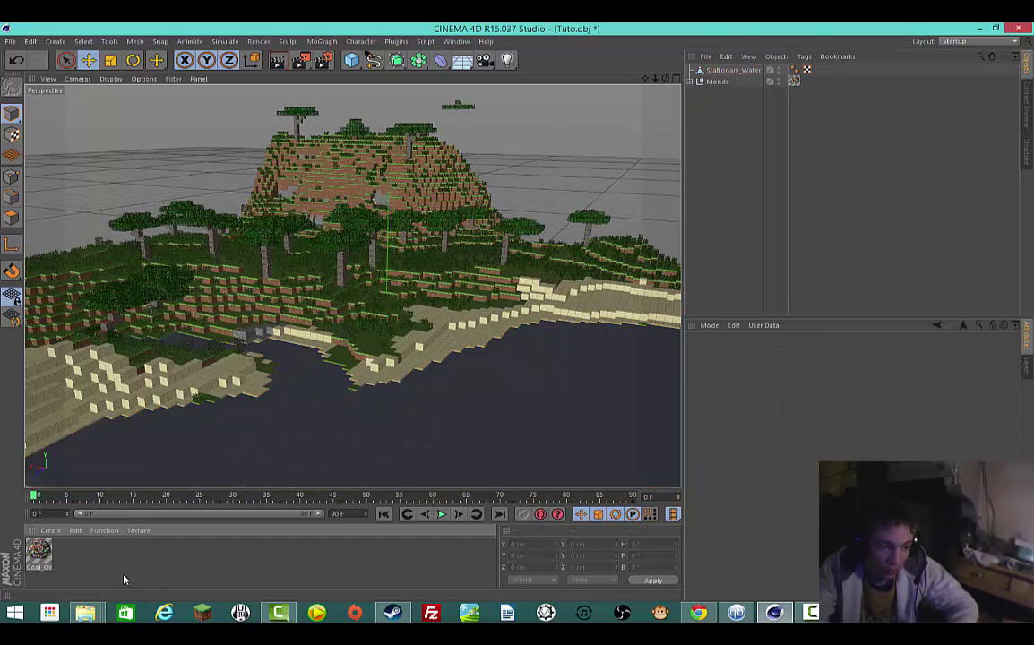
double_click(112, 574)
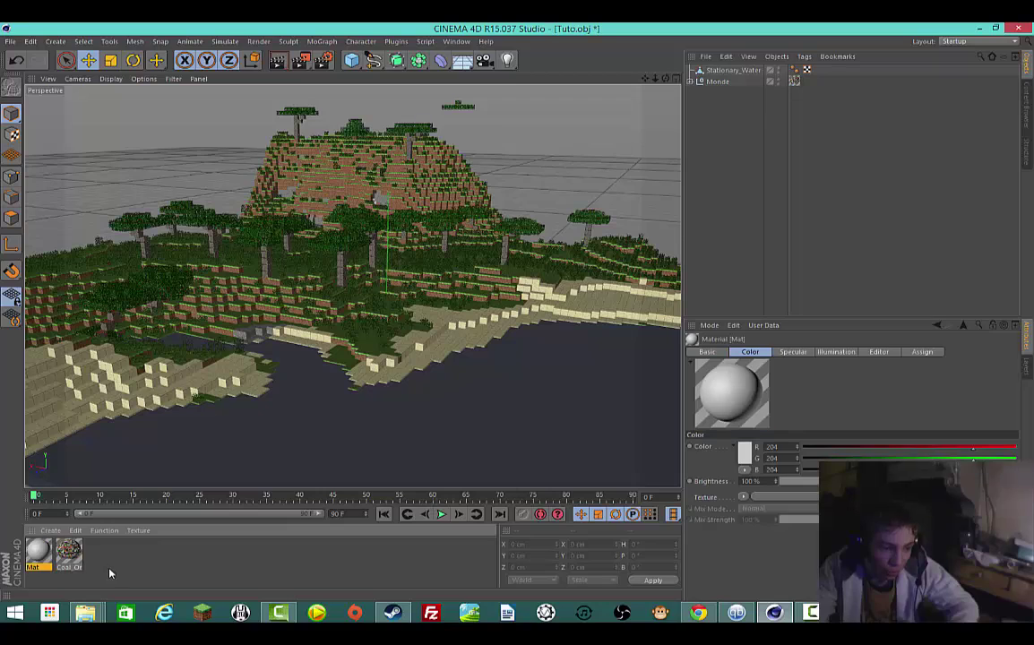
right_click(39, 571)
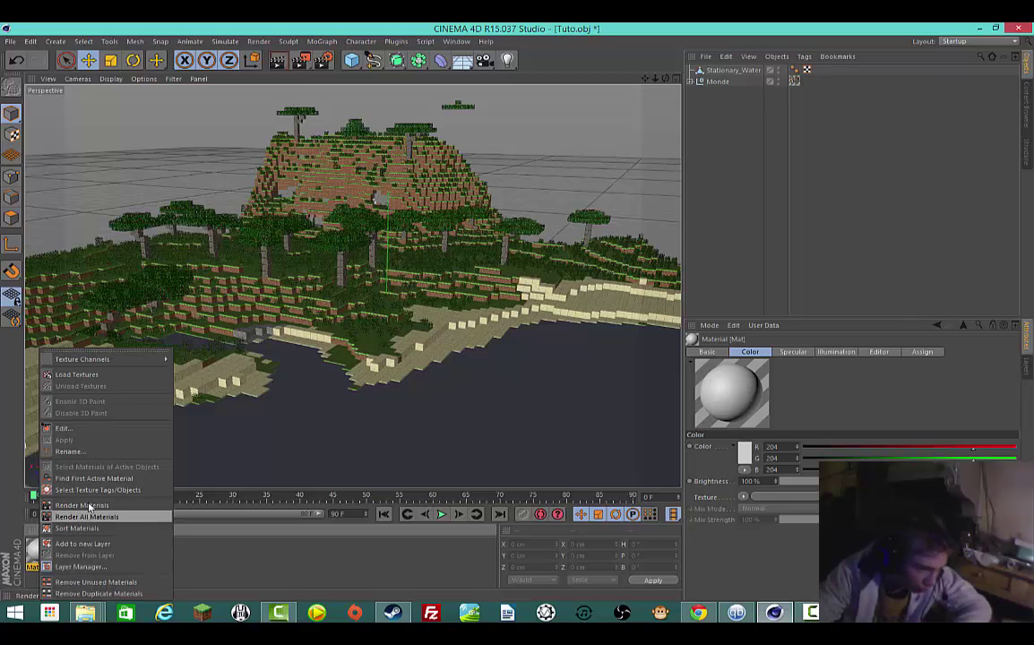
click(70, 452)
text(T)
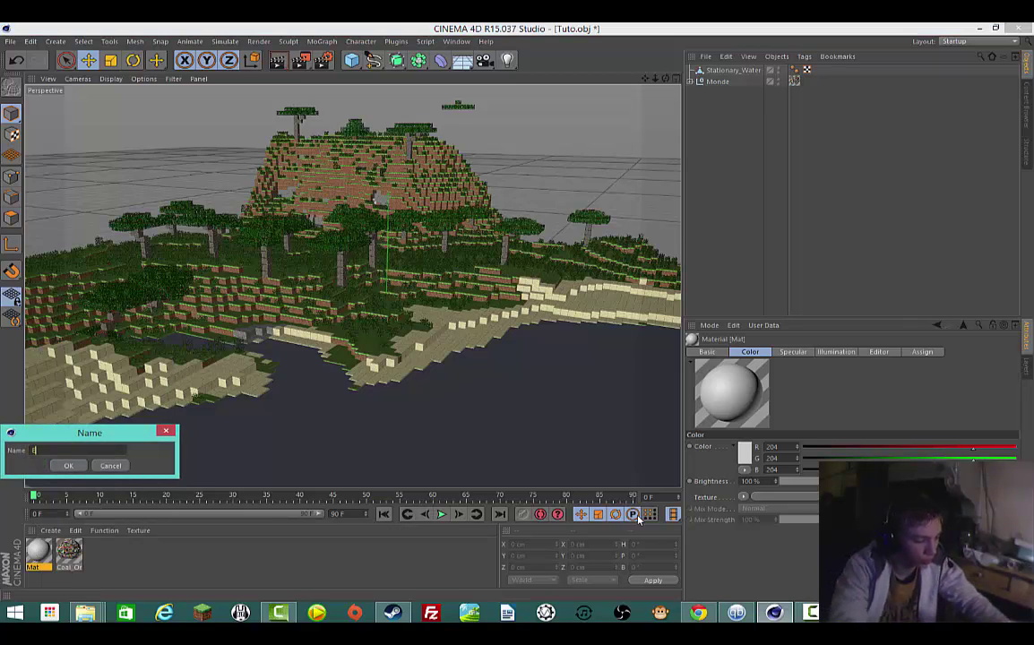
text(aux)
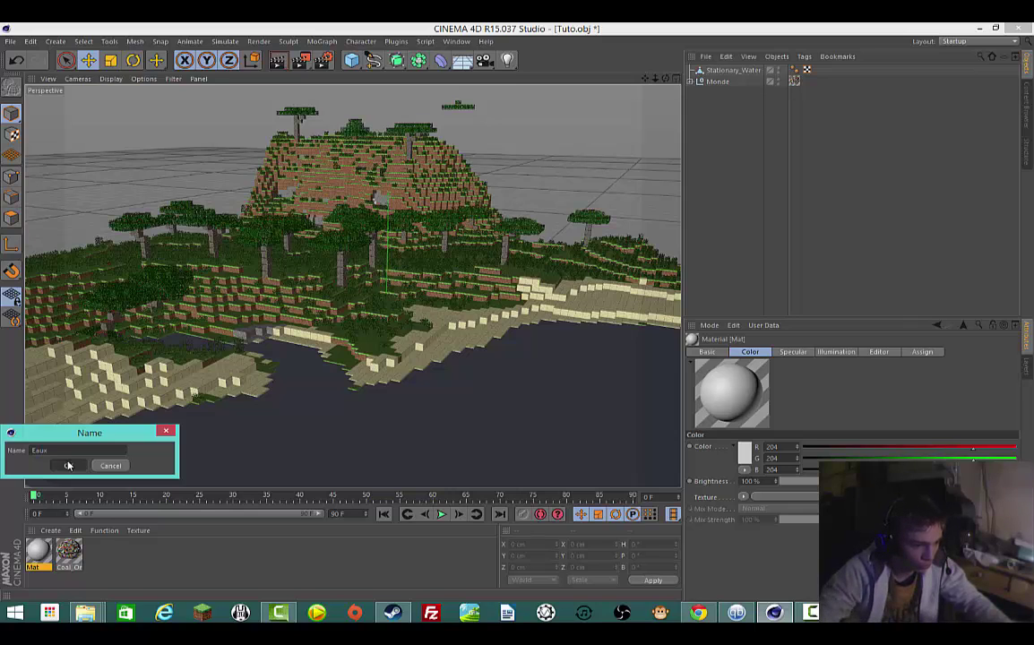
click(68, 465)
Step: Rename the Coal_Ore material as Texture Monde
right_click(69, 554)
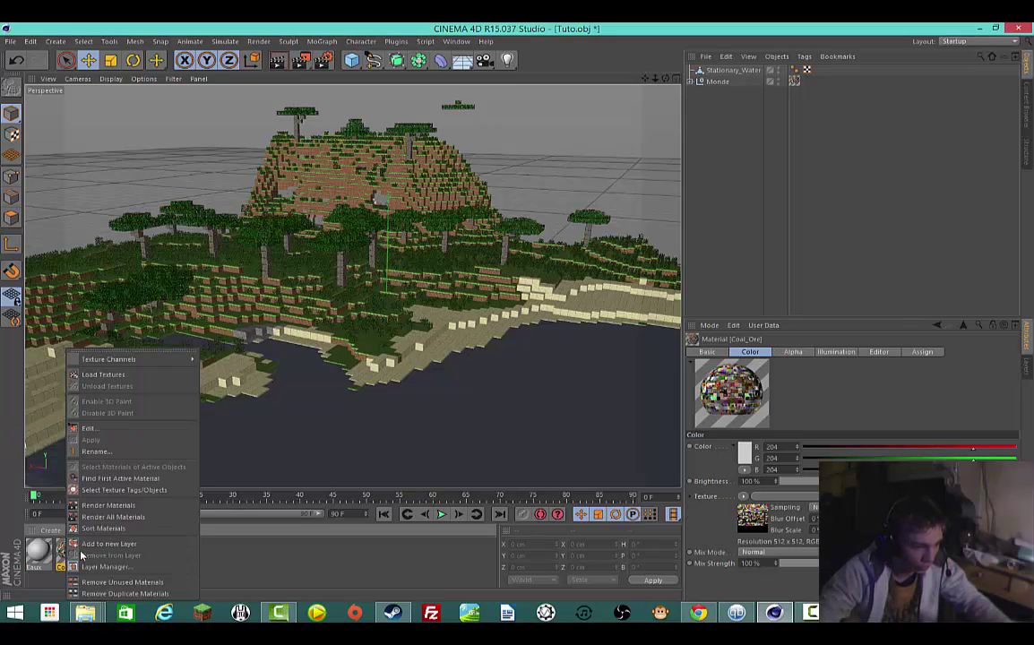
click(96, 452)
text(1)
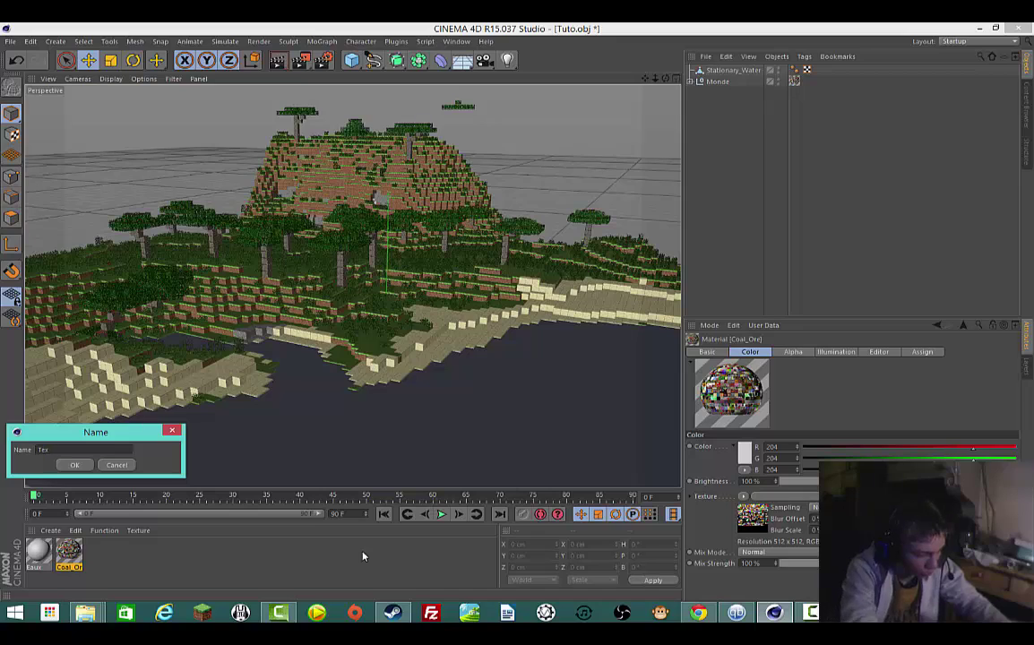
text(exture terre)
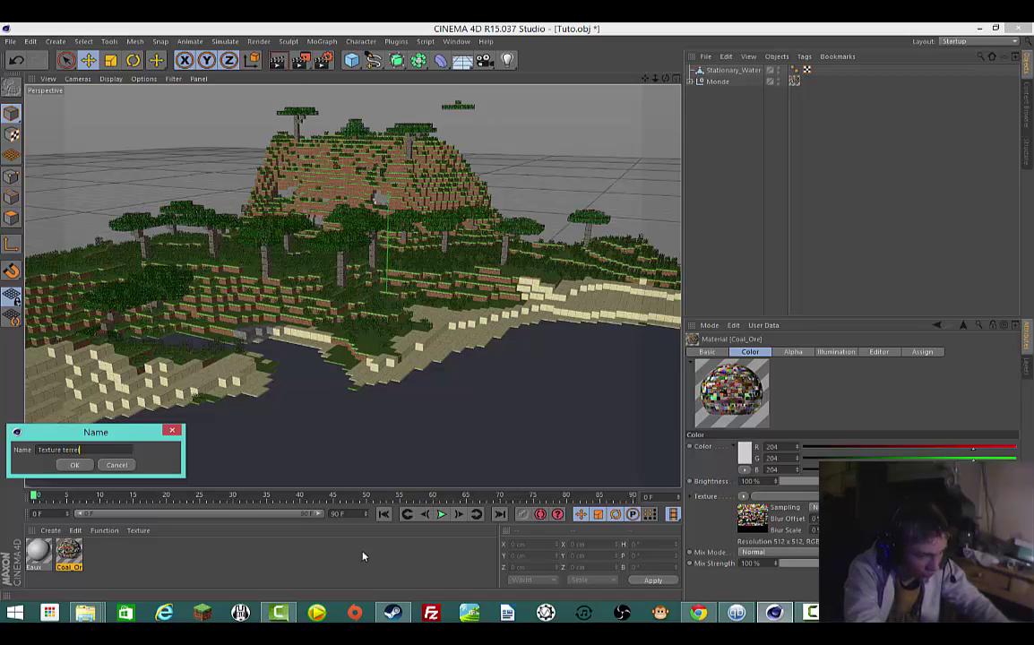
text(in)
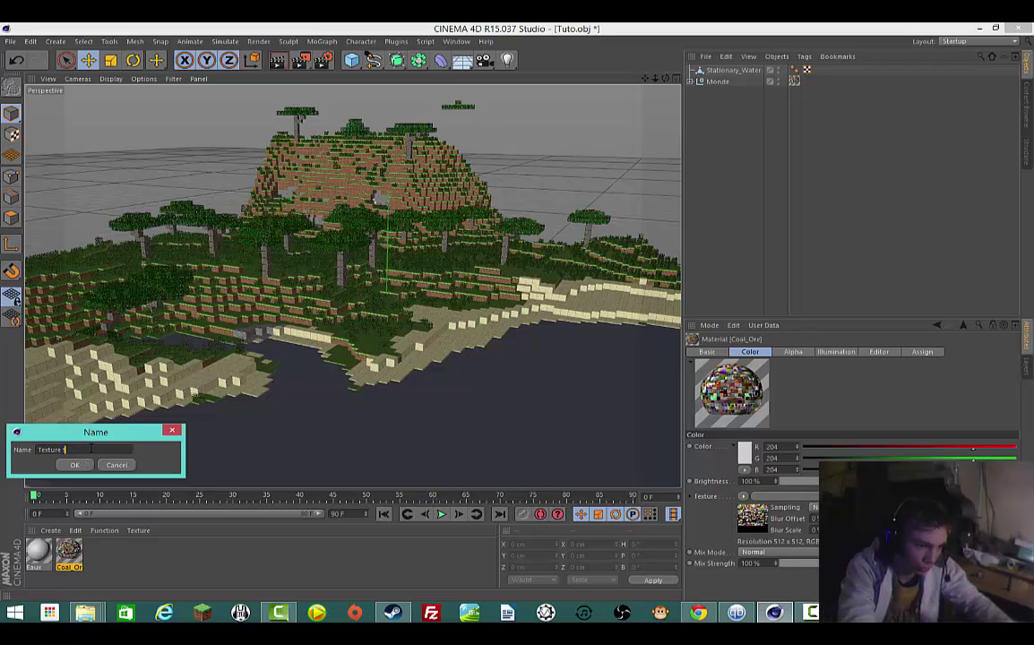
text(de)
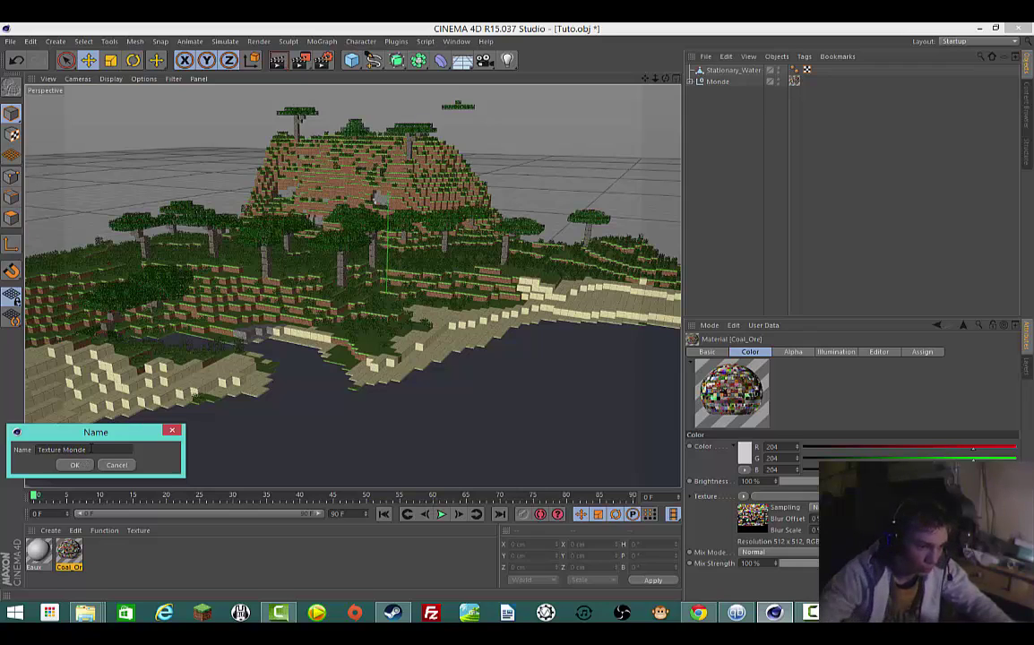
click(75, 465)
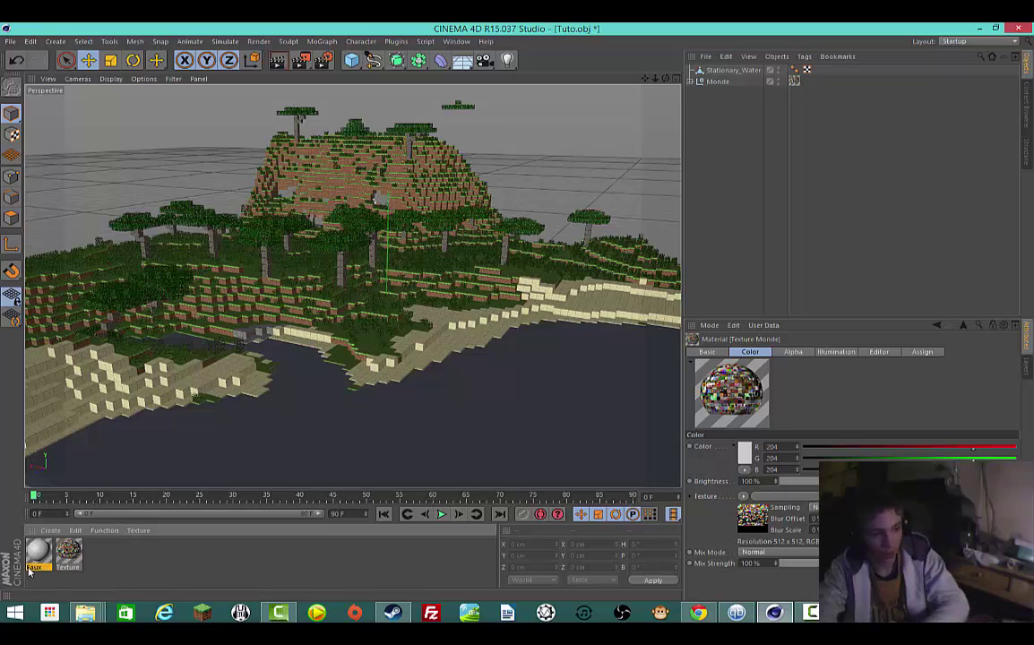
Step: Set the Eaux material's colour to cyan with RGB 0, 229, 255
click(38, 554)
double_click(38, 555)
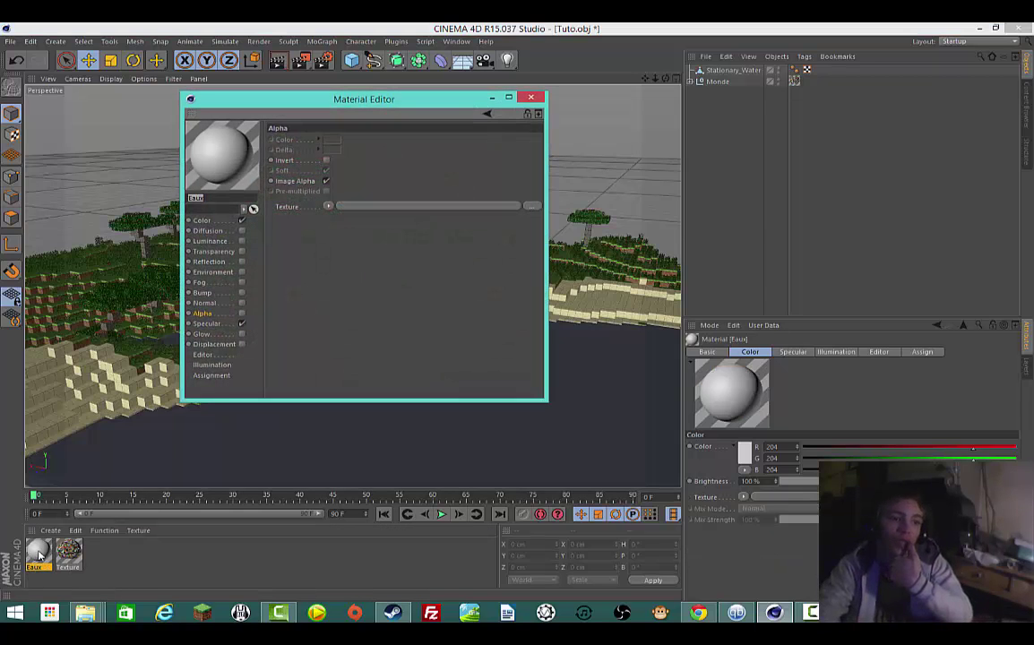
drag(38, 556, 172, 210)
click(206, 221)
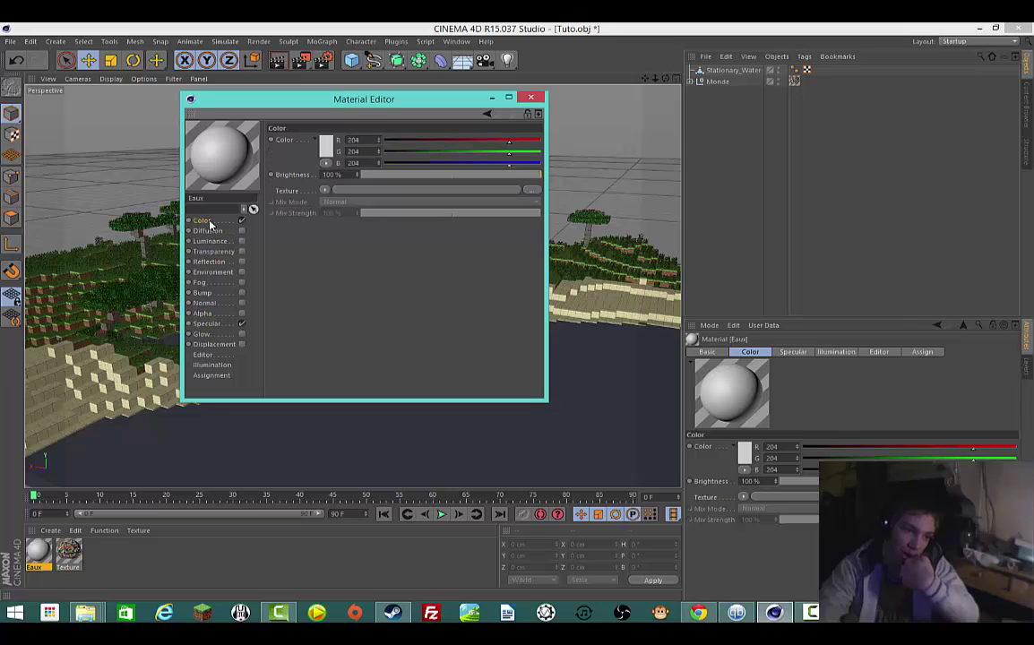
click(326, 154)
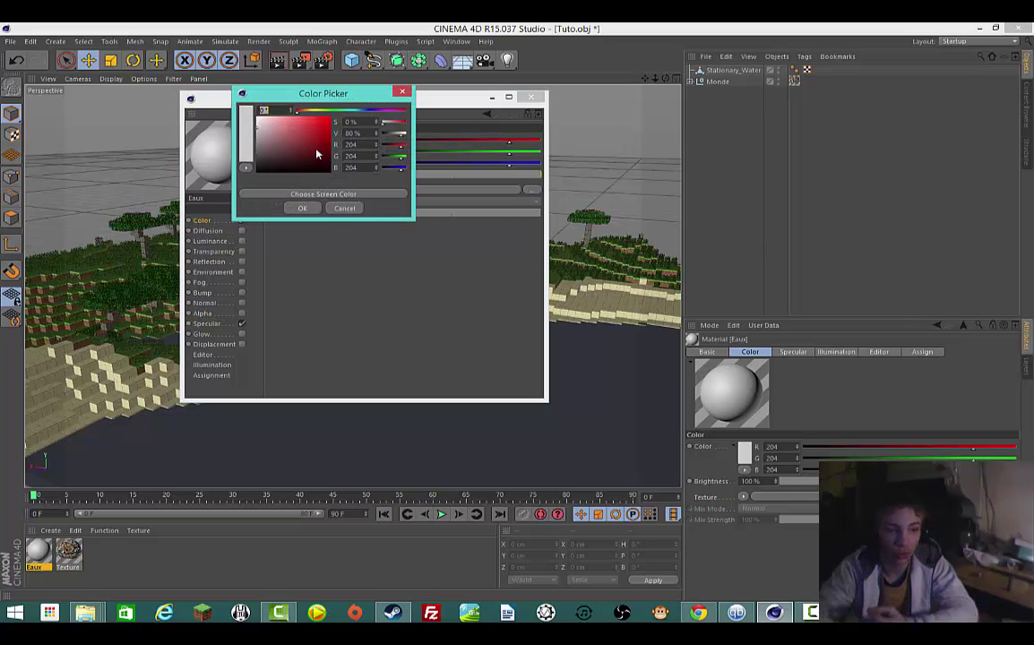
mouse_move(343, 111)
mouse_down()
mouse_move(354, 111)
mouse_move(332, 121)
mouse_up()
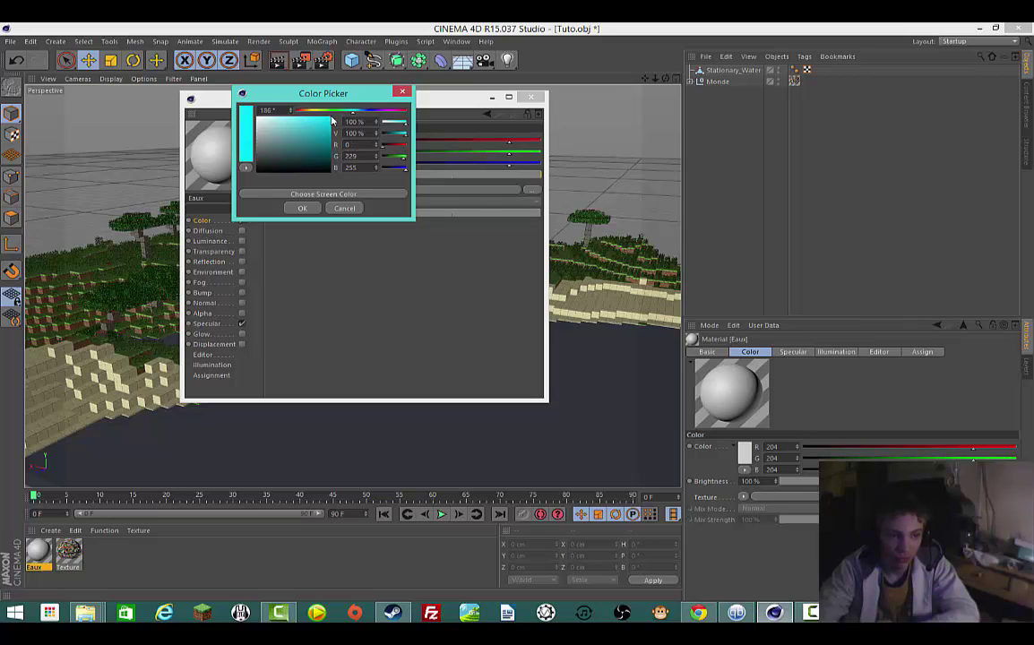
click(301, 208)
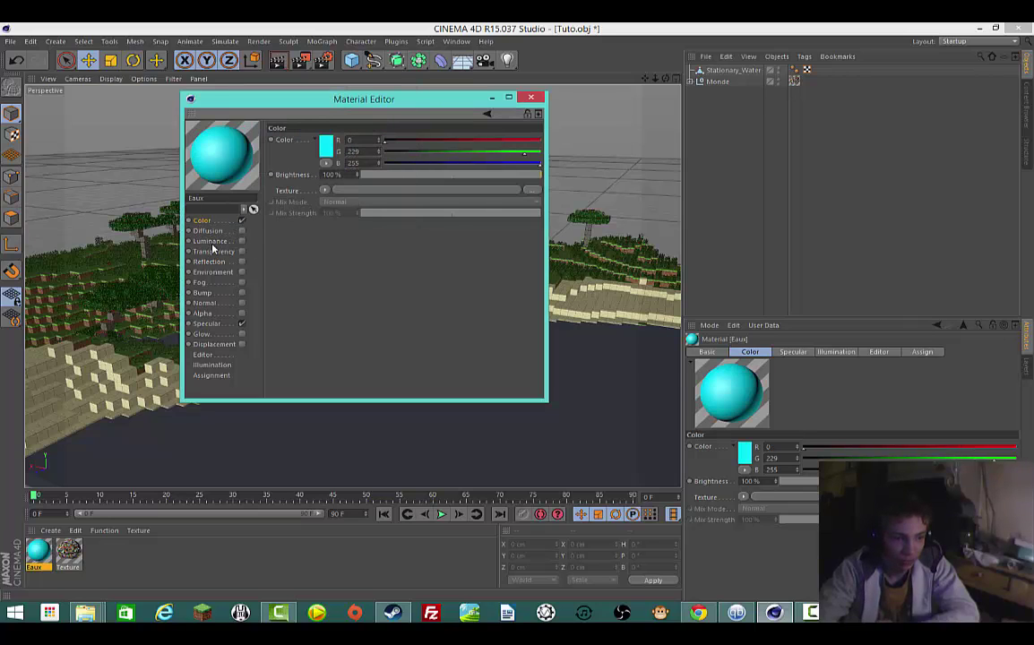
Step: Enable transparency on the Eaux material with a refraction of 1.4 and close the material editor
click(215, 252)
click(239, 254)
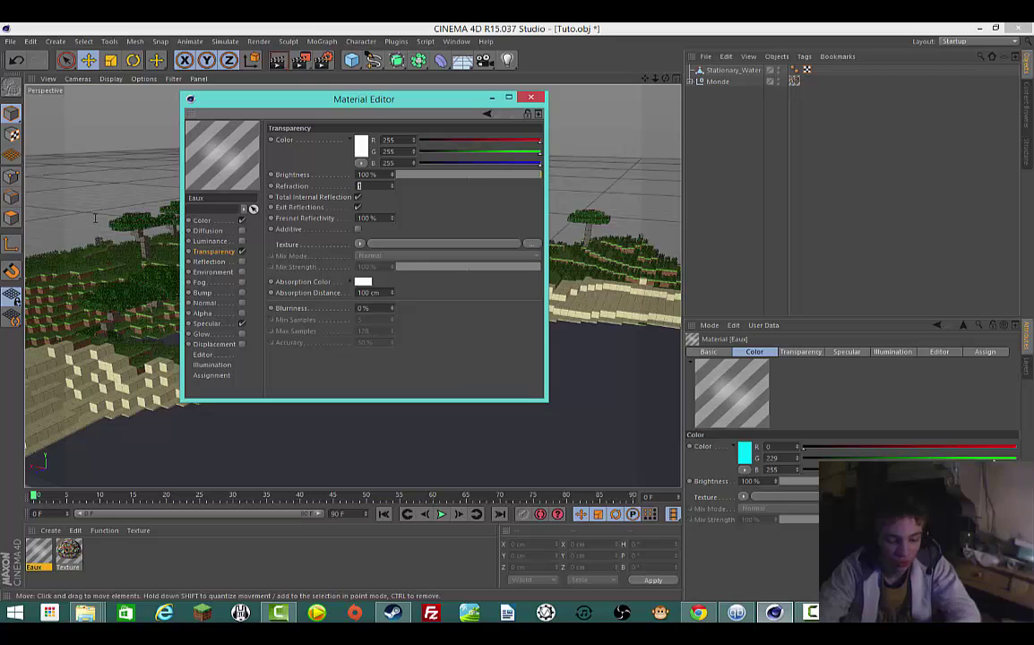
key(Return)
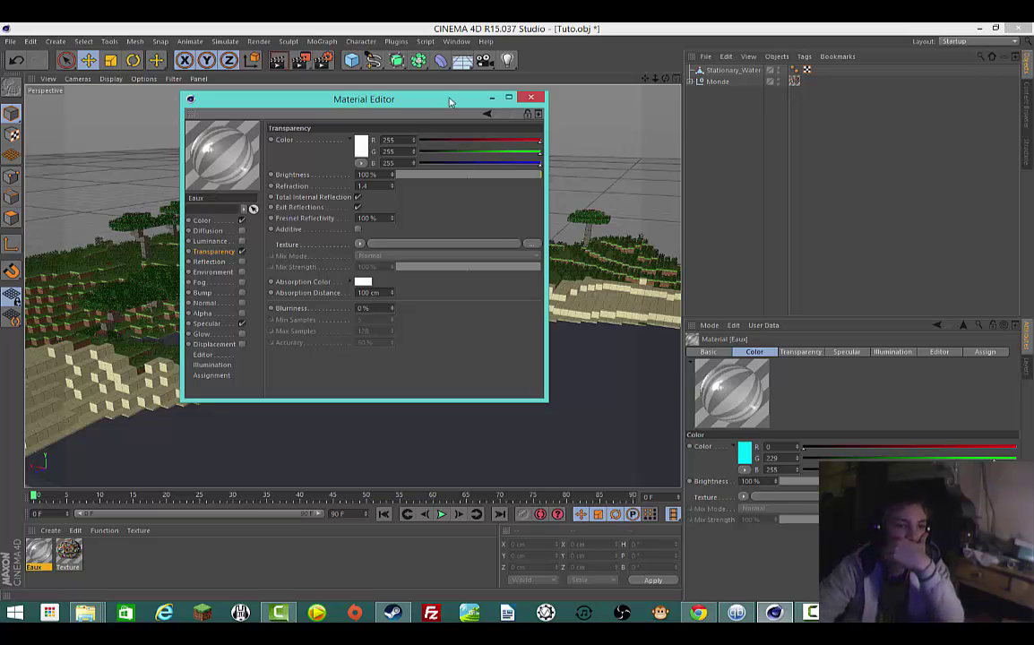
click(531, 97)
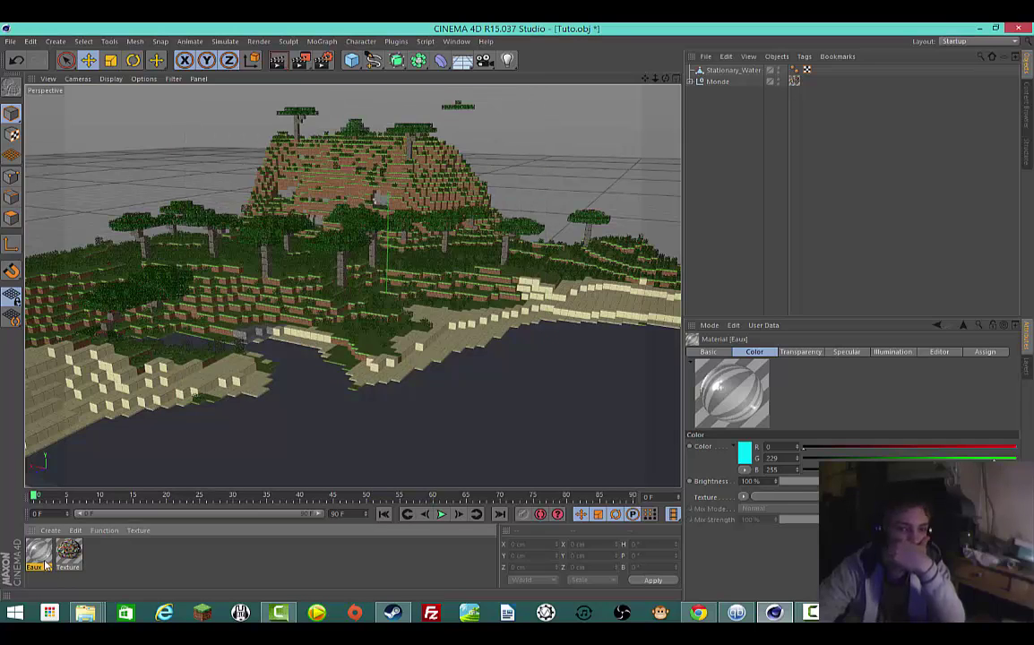
Step: Apply the Eaux material to the Stationary_Water object and render the active view to check the water
drag(44, 563, 660, 142)
drag(726, 74, 726, 71)
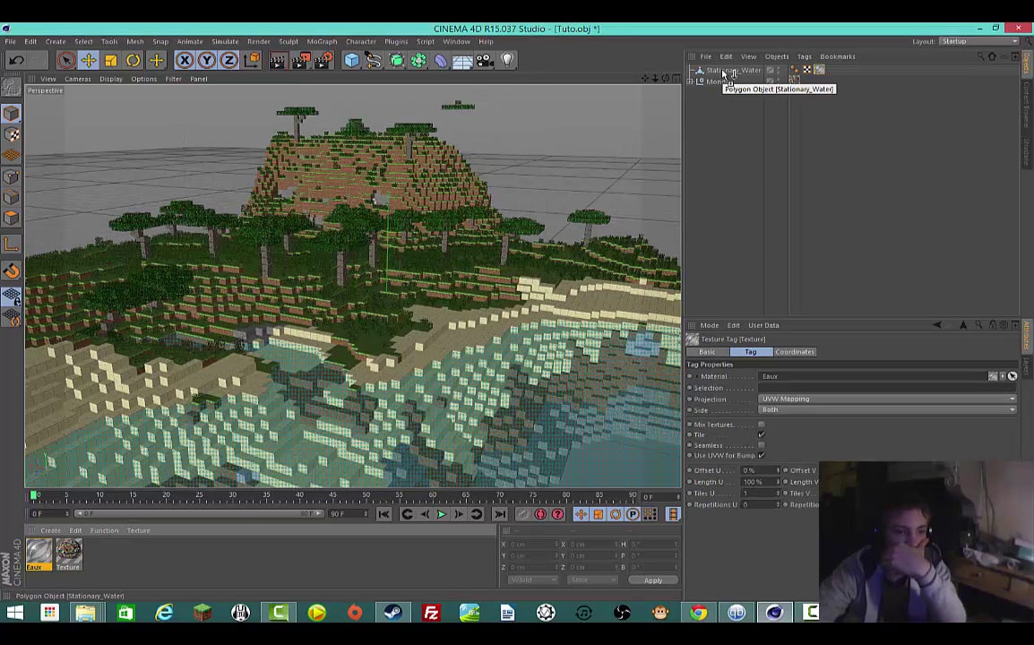
click(278, 68)
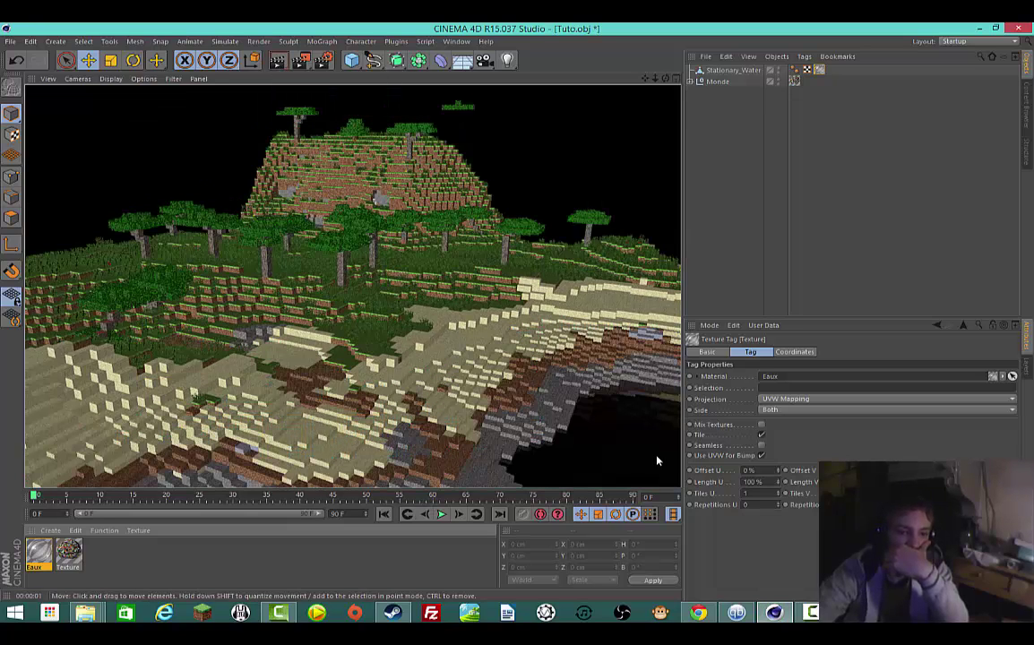
click(262, 228)
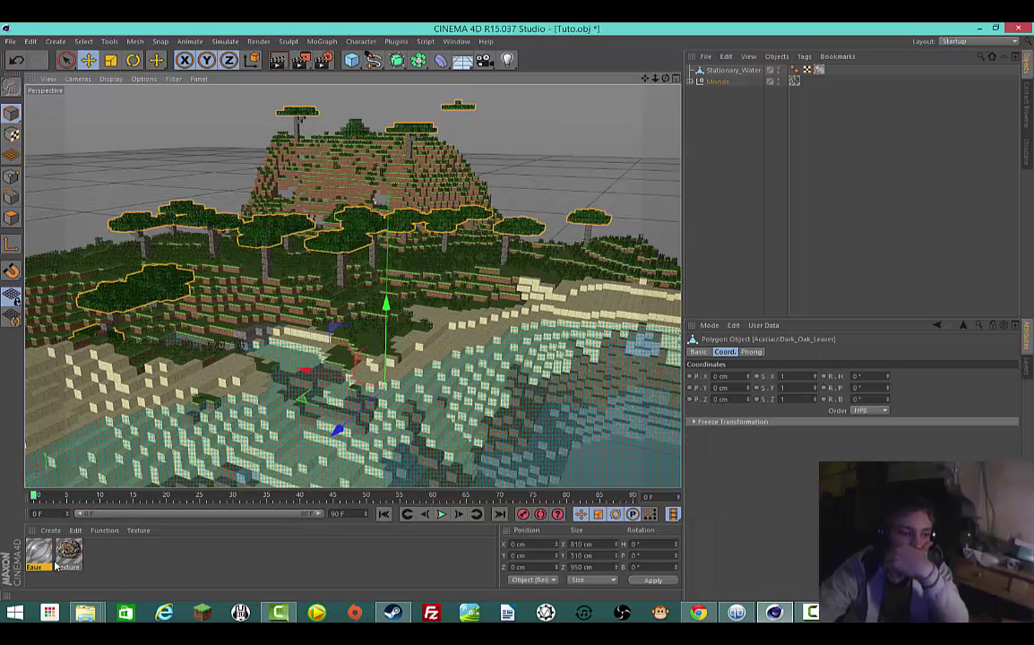
Step: Enable the Reflection channel of the Eaux material and keep its brightness at 100%
double_click(40, 556)
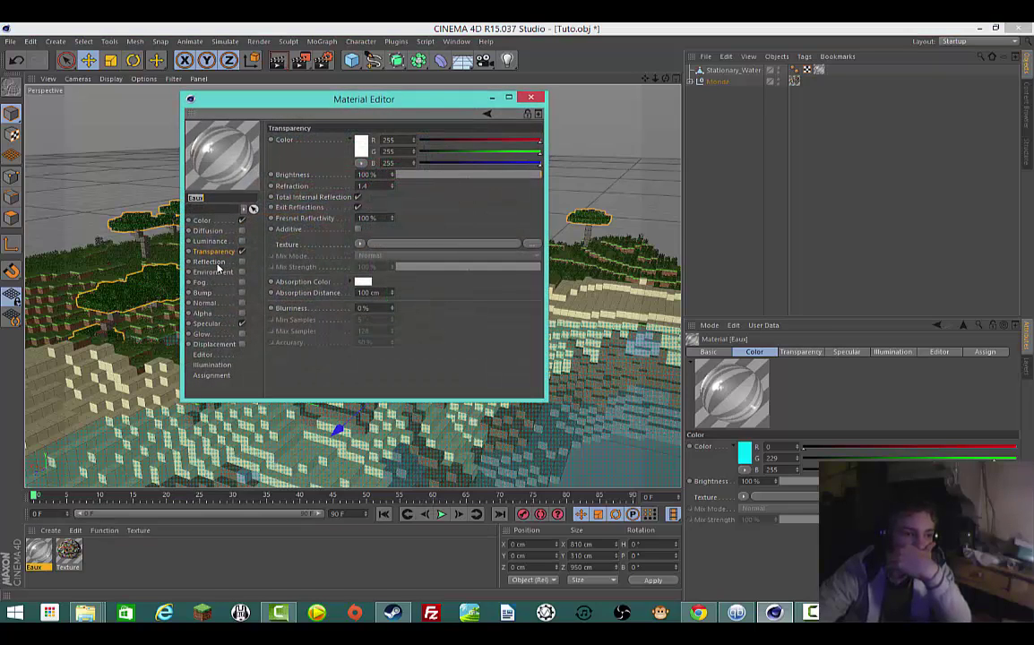
click(210, 262)
click(240, 266)
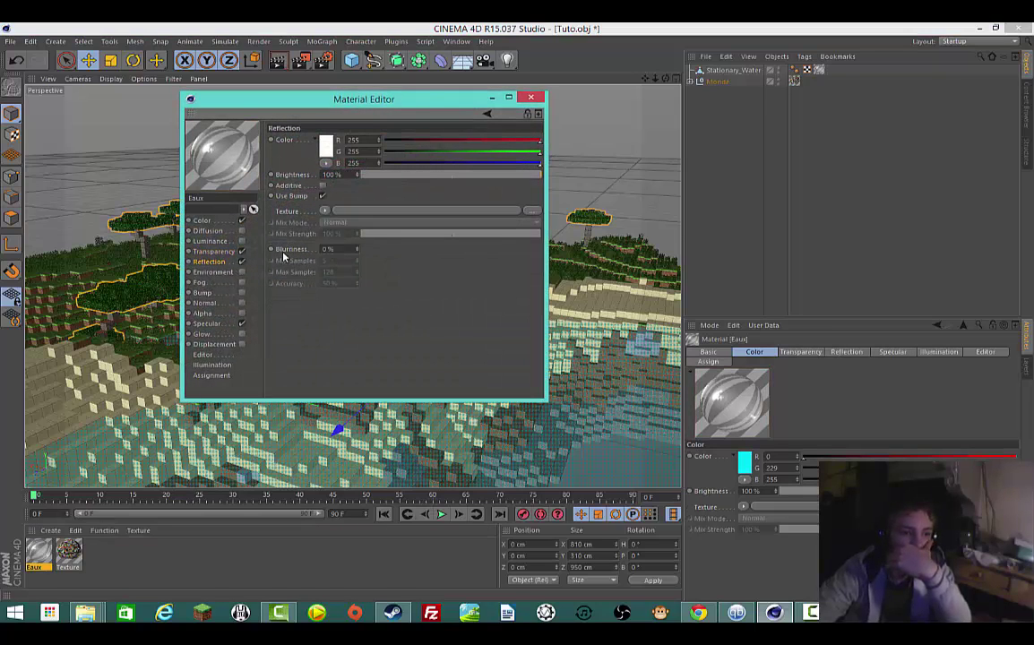
drag(434, 177, 601, 168)
Step: Lower the Eaux material's transparency brightness to 50% and render the perspective view to check the water
click(242, 252)
click(242, 252)
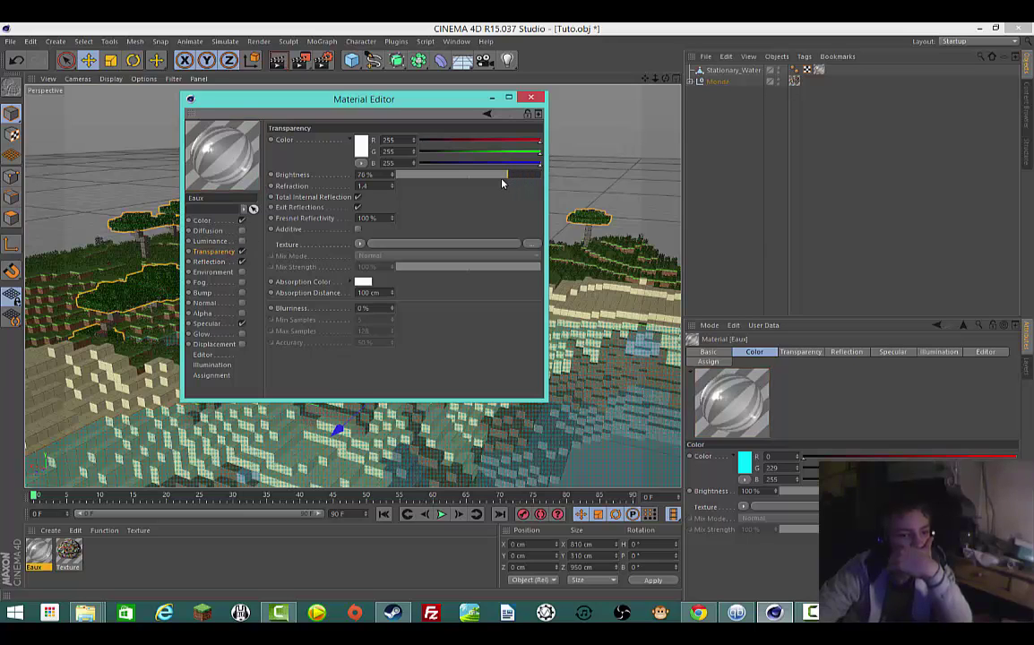
drag(502, 182, 478, 182)
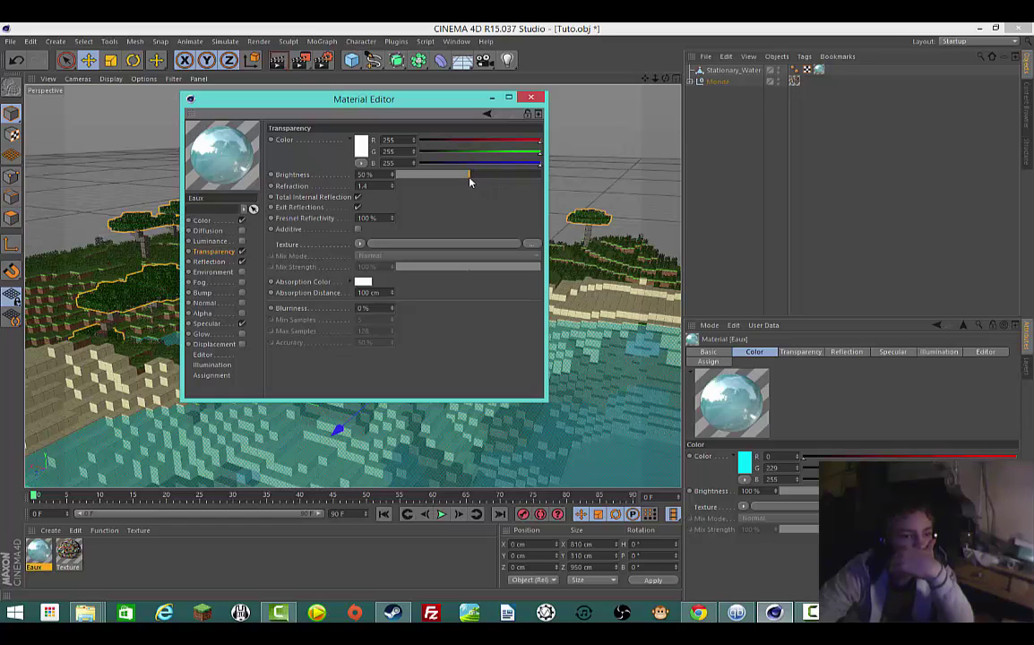
click(529, 96)
click(278, 60)
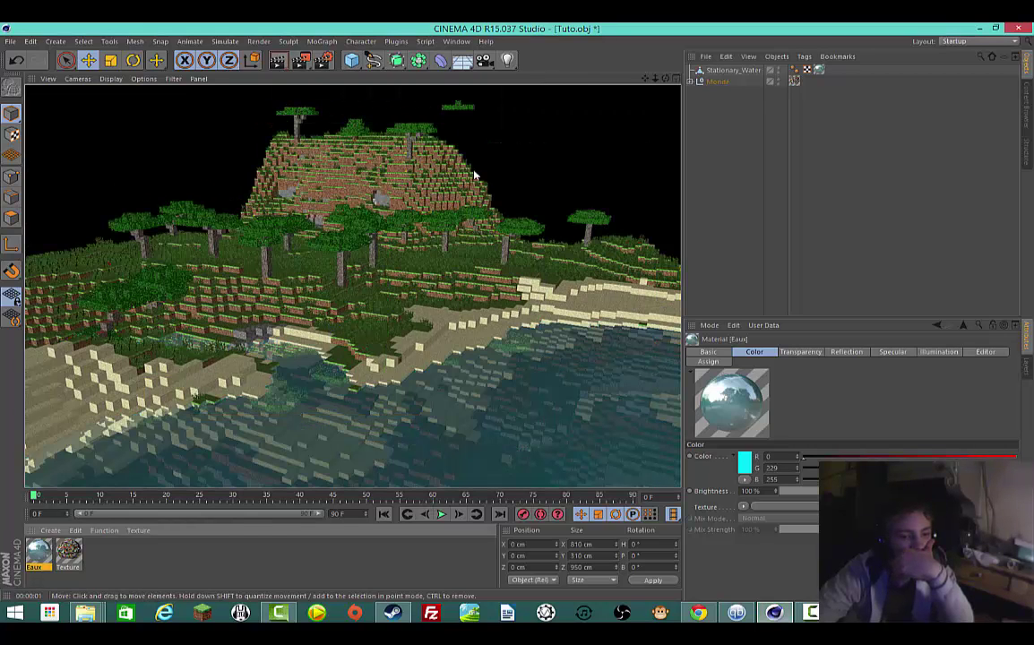
Step: Load the Eau material file from the Projet cinémas 4D > Minecraft > Matériaux folder into the scene
click(130, 562)
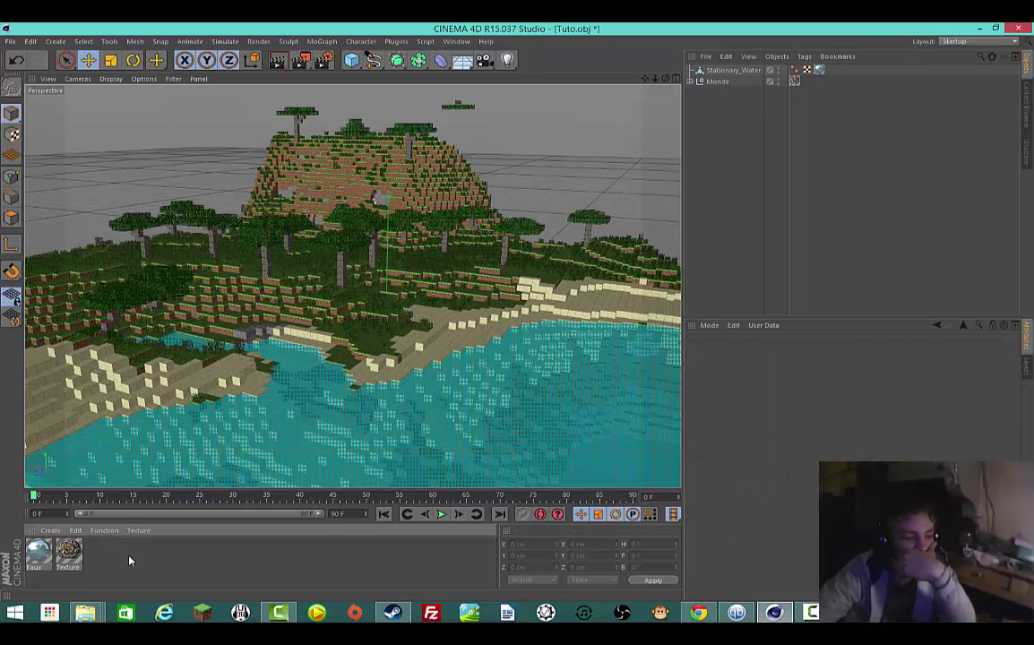
click(50, 530)
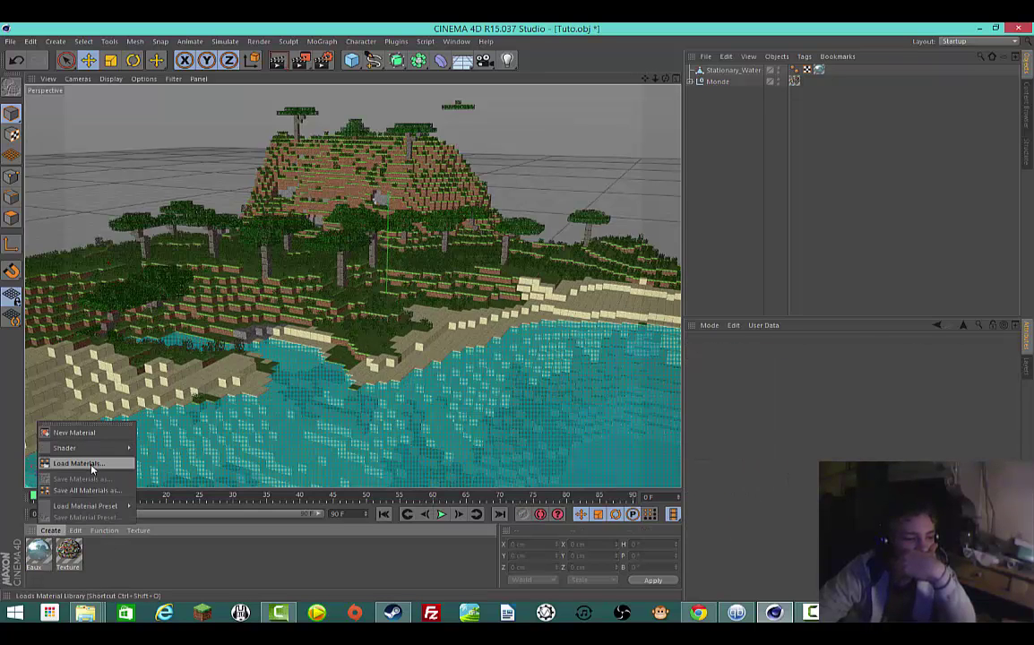
click(79, 464)
click(283, 66)
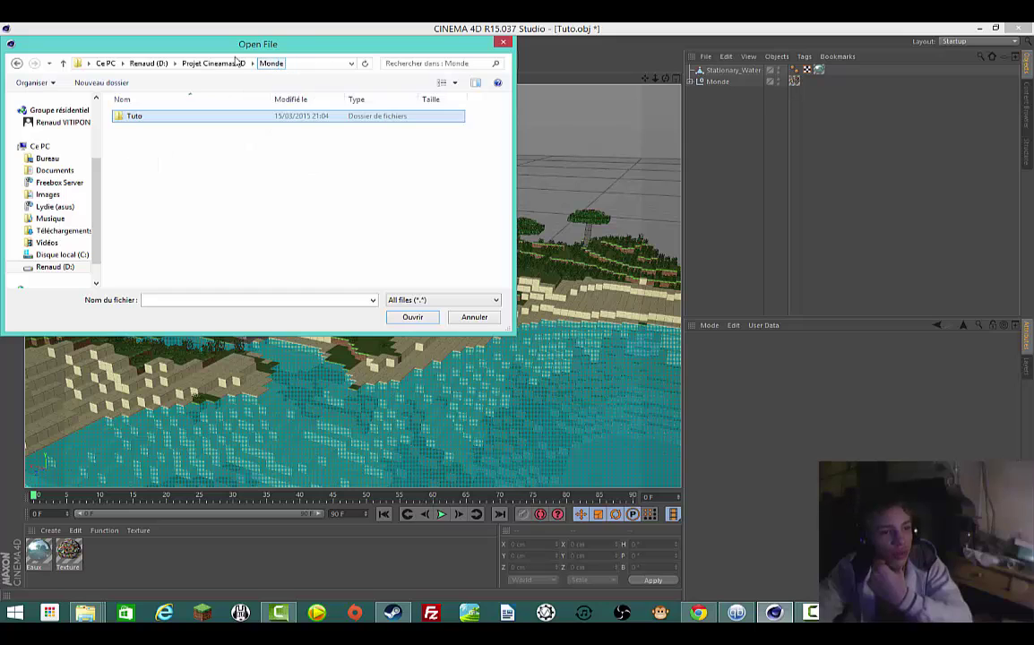
click(213, 63)
click(149, 64)
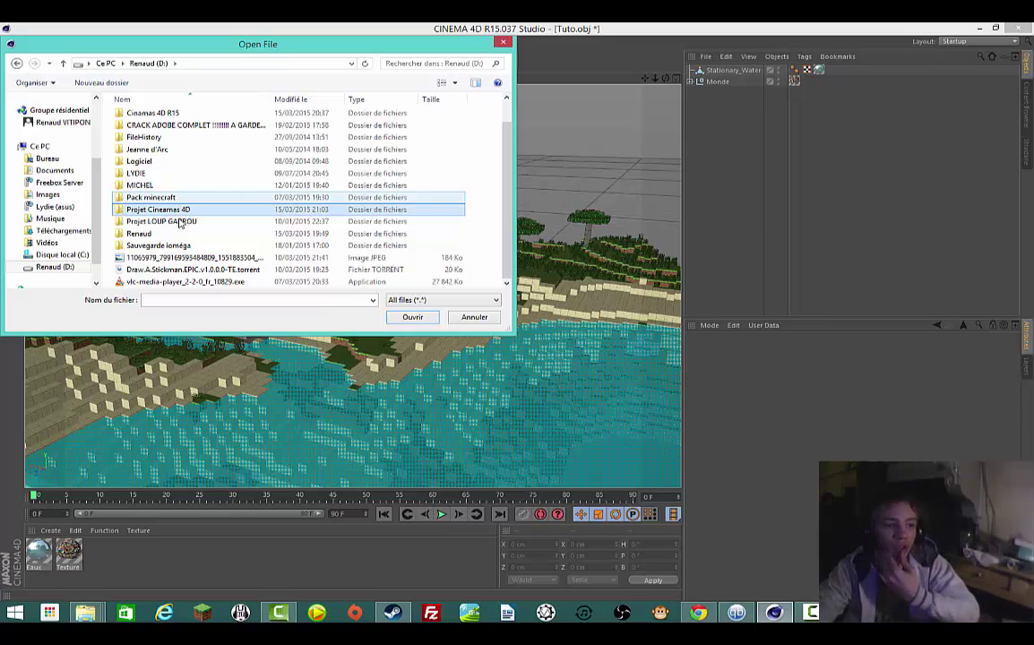
double_click(177, 232)
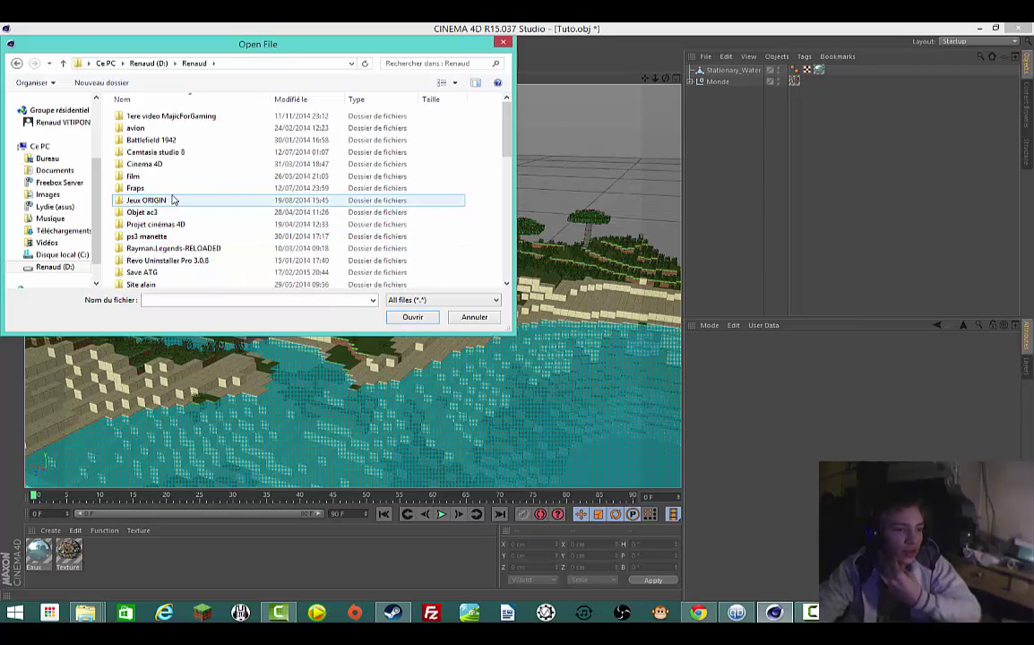
double_click(173, 224)
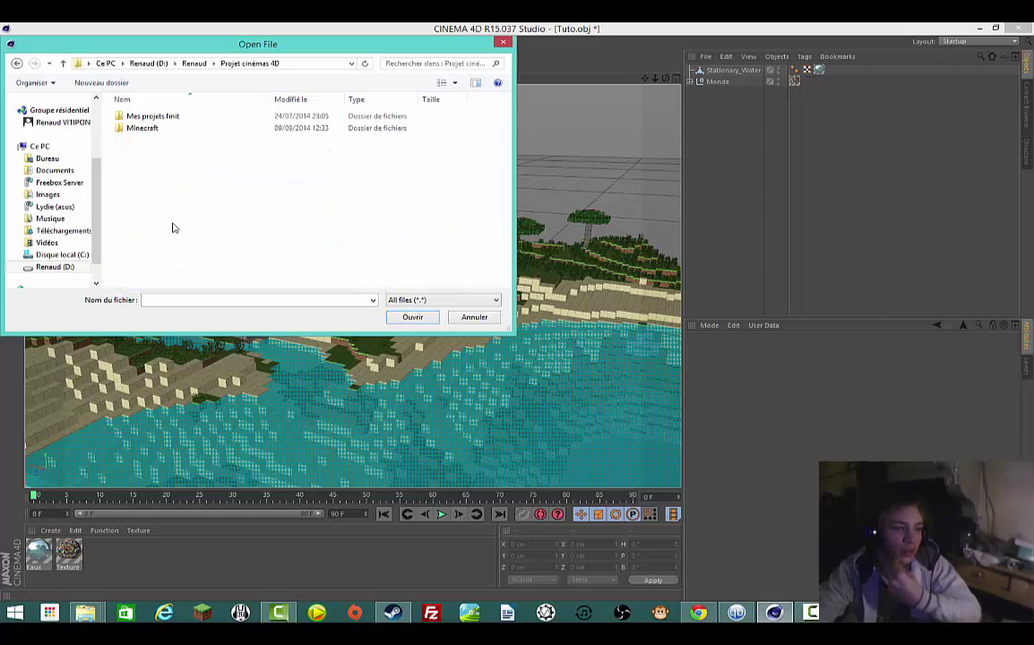
double_click(169, 126)
double_click(173, 116)
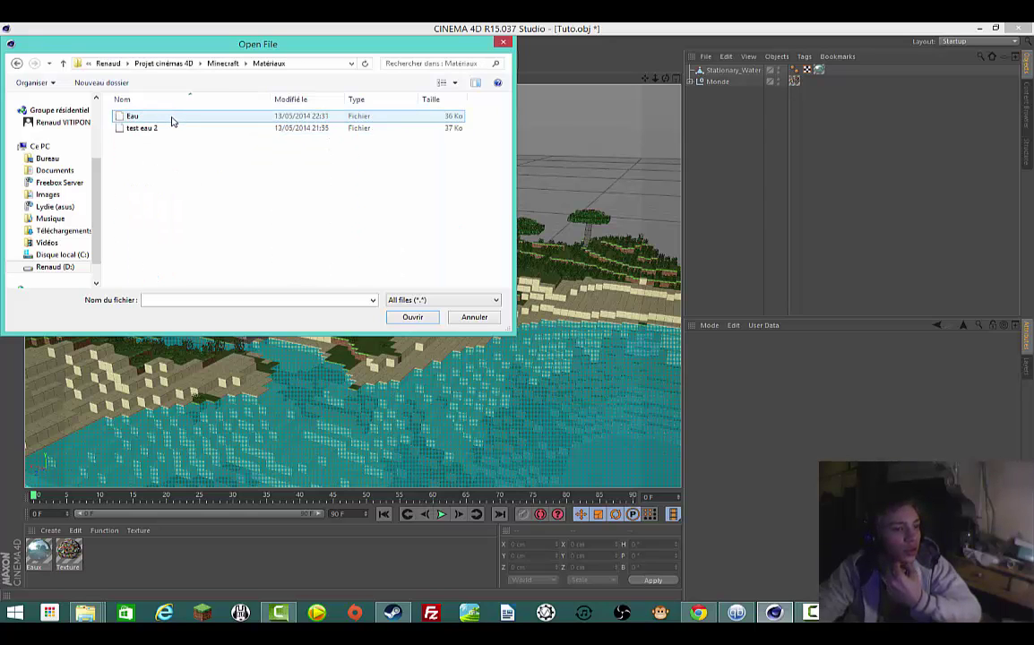
double_click(173, 117)
Step: Examine the Reflection and Specular channel settings of the loaded Mat material
click(34, 548)
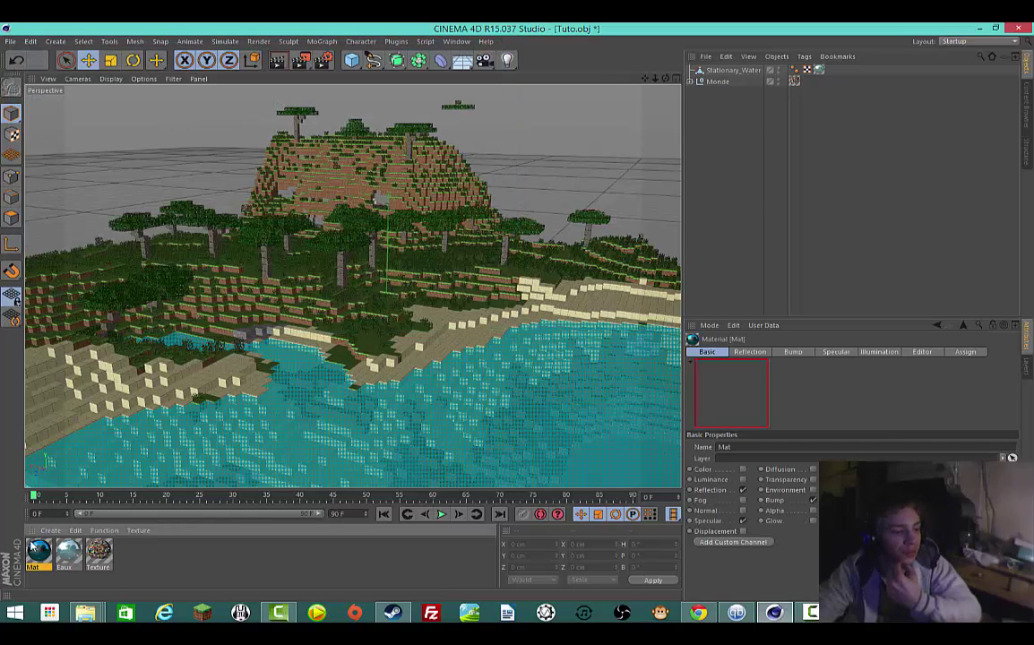
double_click(36, 550)
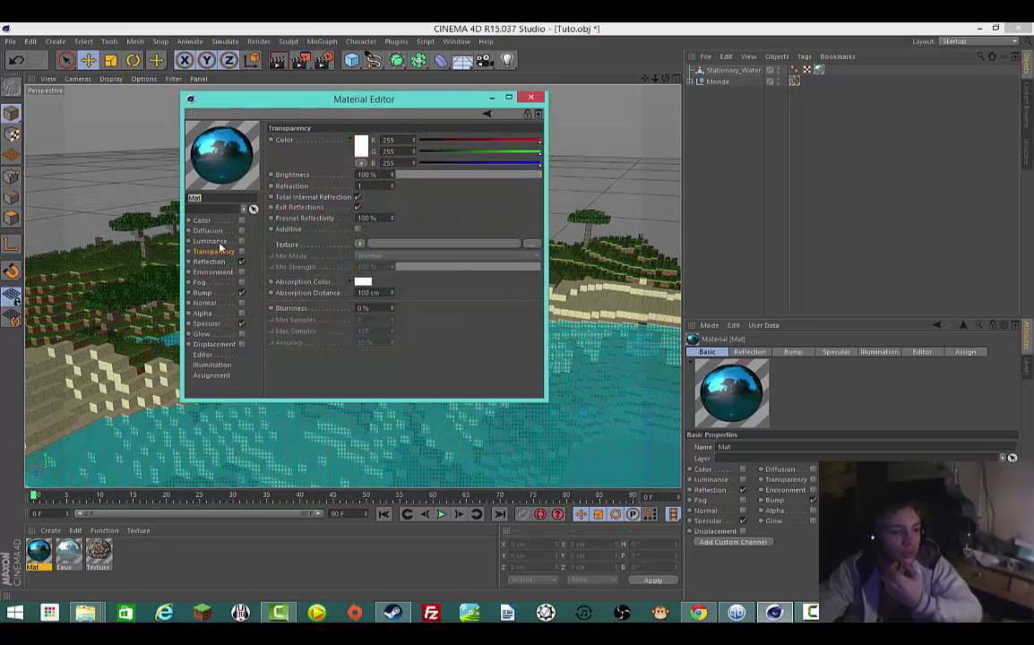
click(208, 261)
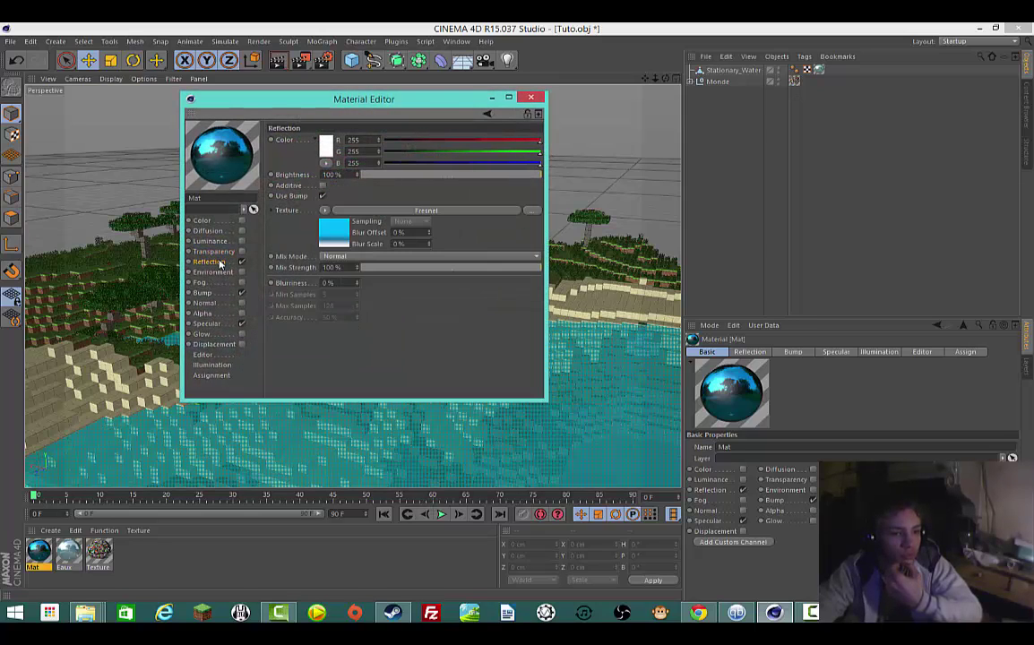
click(208, 324)
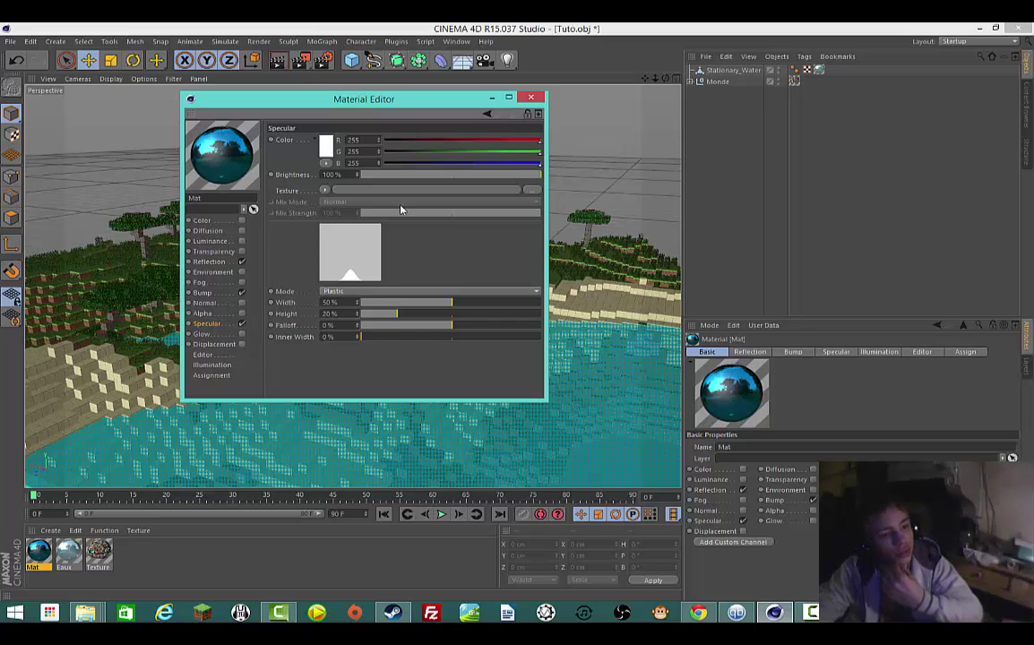
click(532, 98)
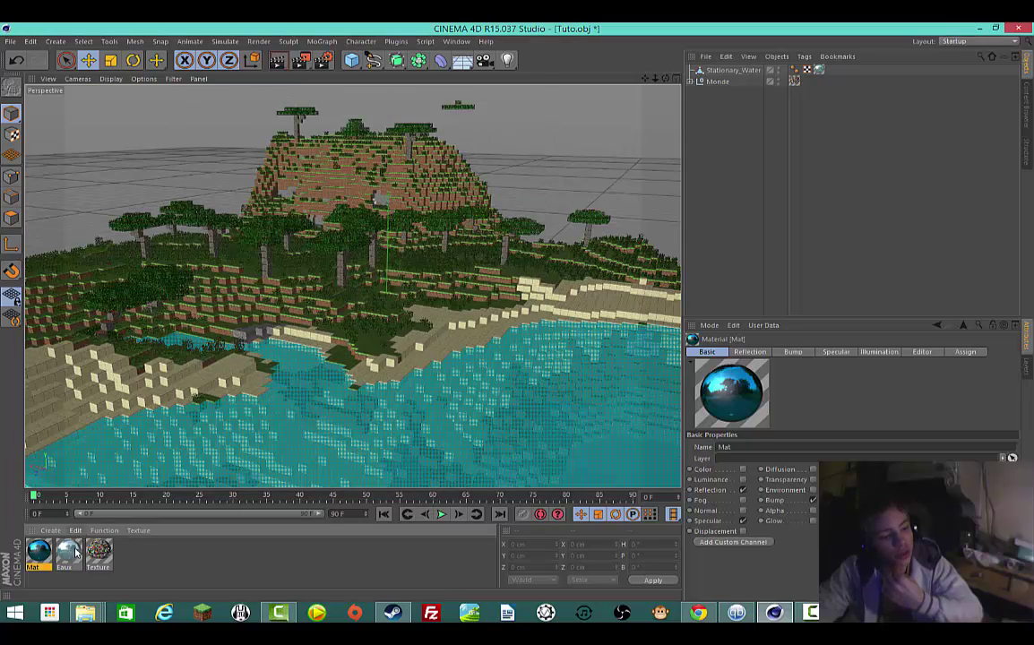
Step: Disable the Color and Transparency channels of the Eaux material
double_click(75, 552)
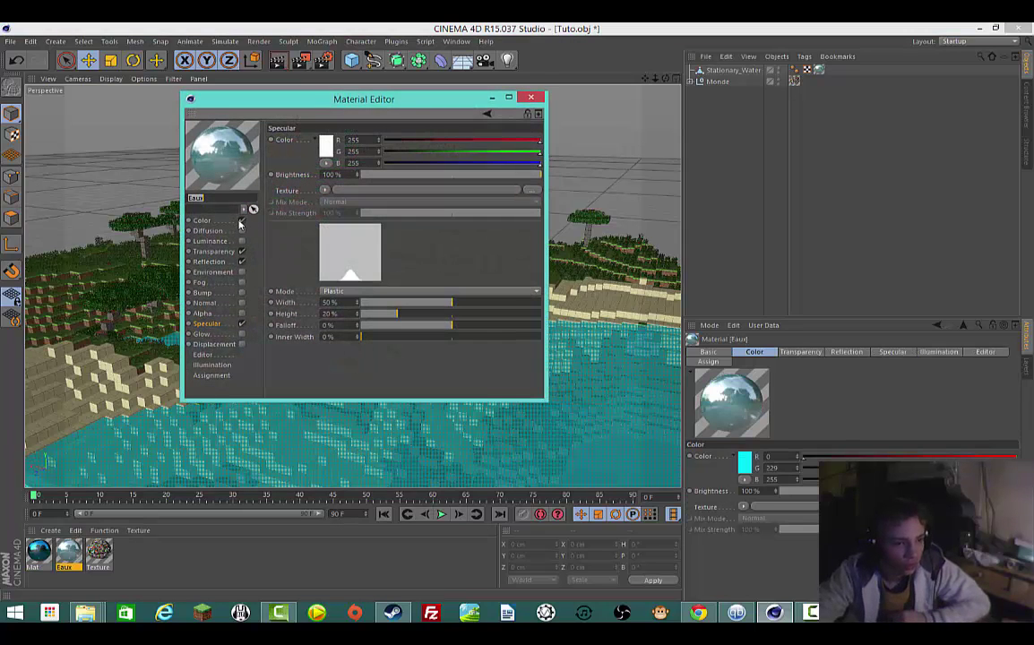
click(241, 222)
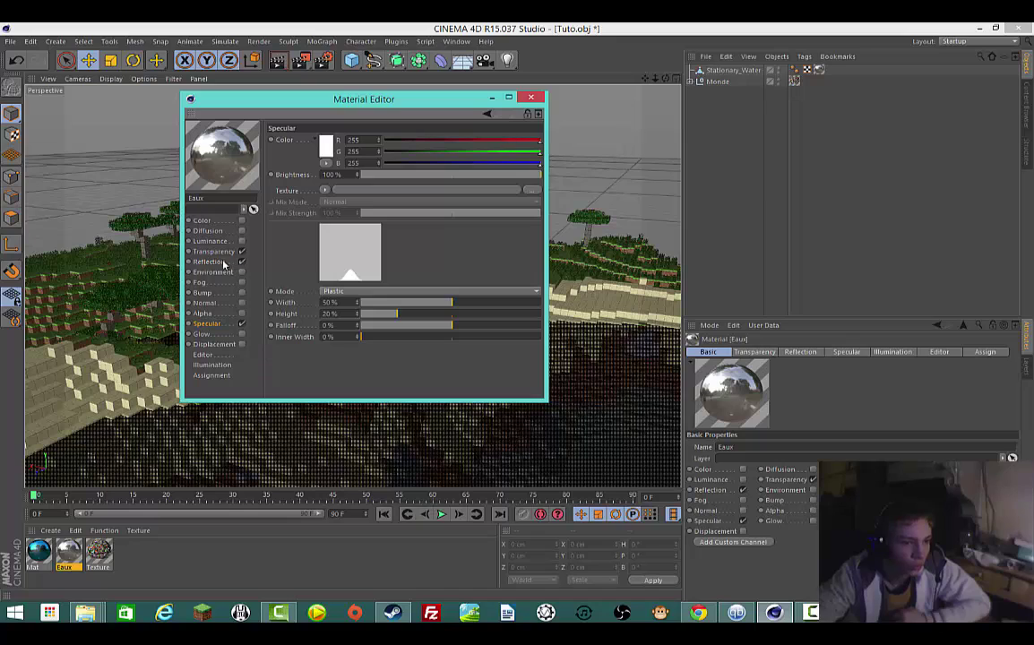
click(241, 252)
Step: Assign a Fresnel texture to the Eaux material's Reflection channel and open its shader properties
click(224, 262)
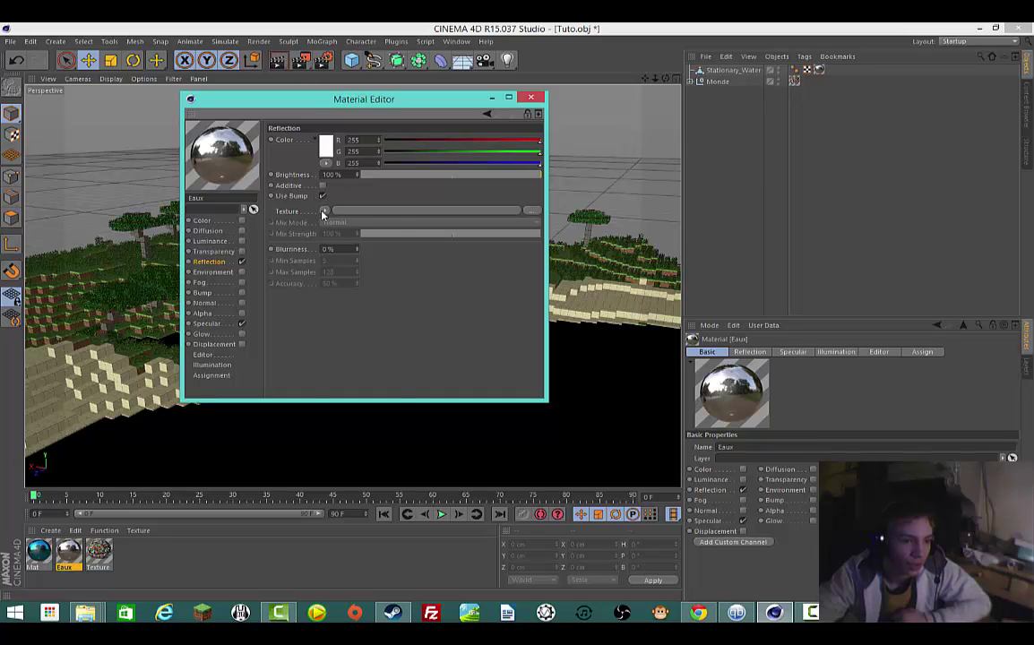
click(324, 211)
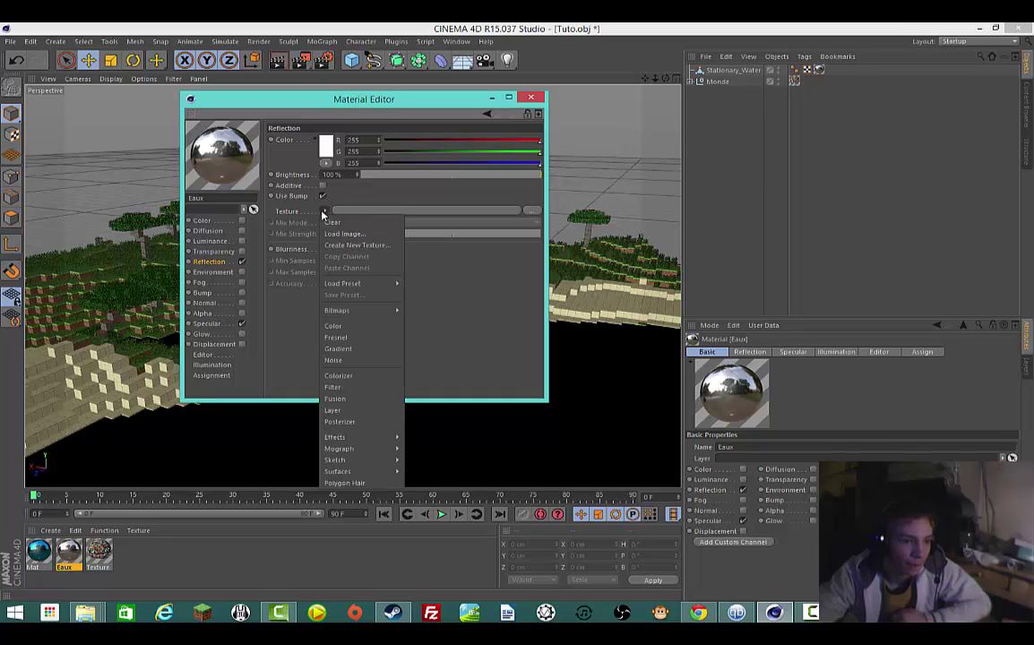
click(358, 339)
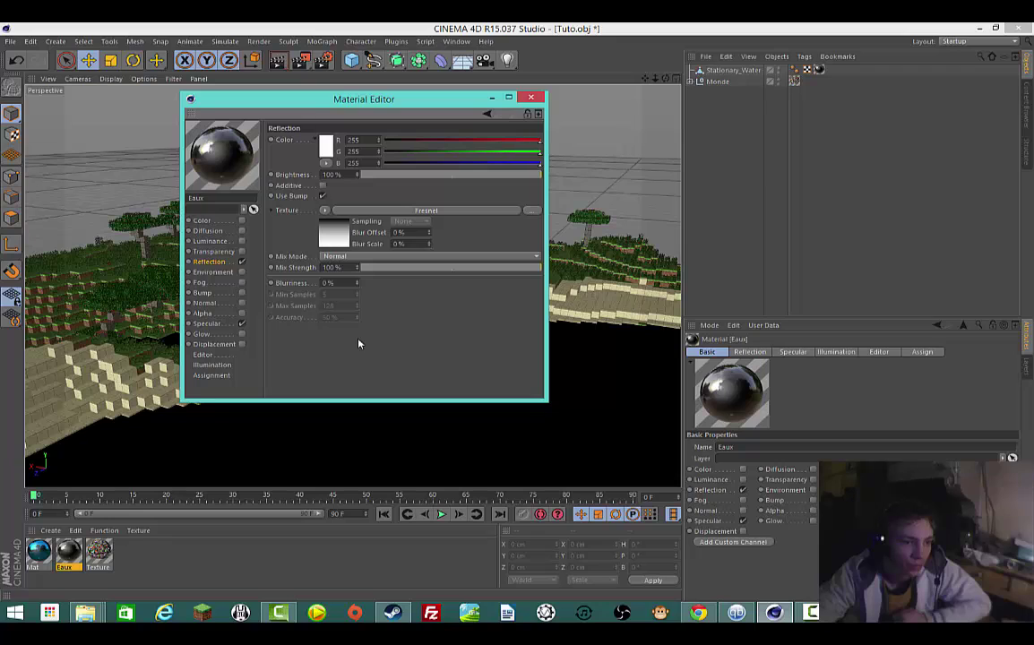
click(319, 228)
click(333, 231)
click(298, 353)
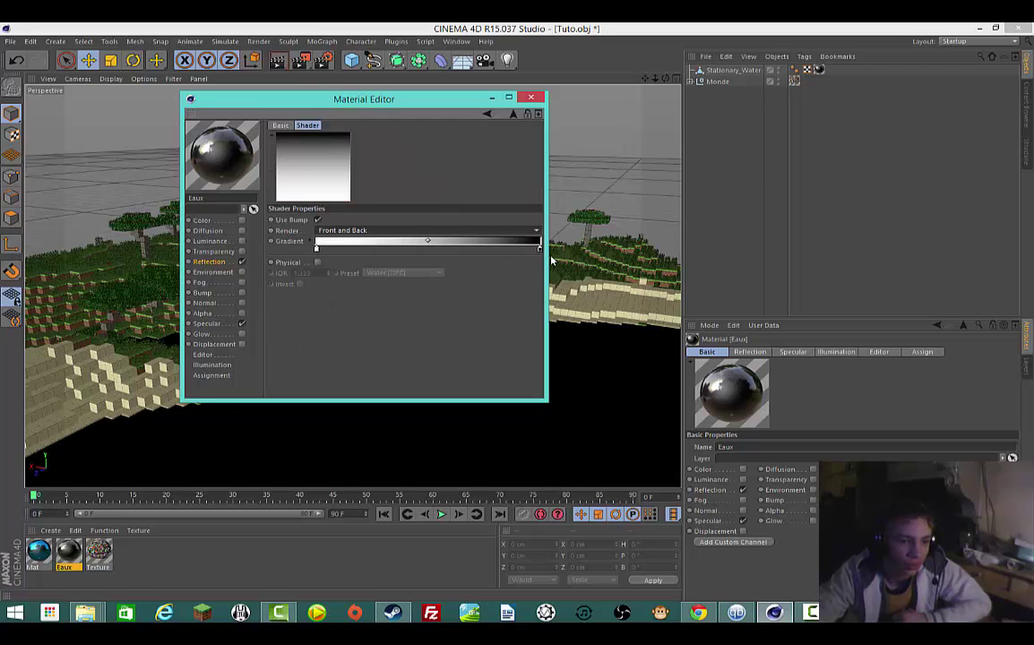
Step: Move the Fresnel gradient's black knot to about one fifth of its length and add another knot a little after it
drag(539, 248, 365, 252)
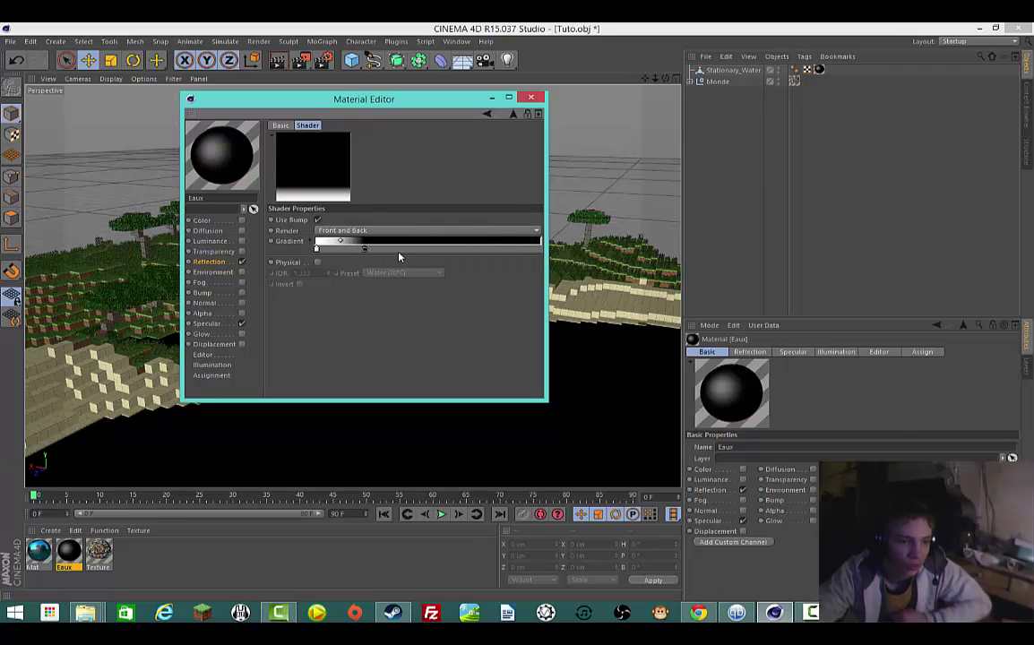
click(397, 250)
click(366, 249)
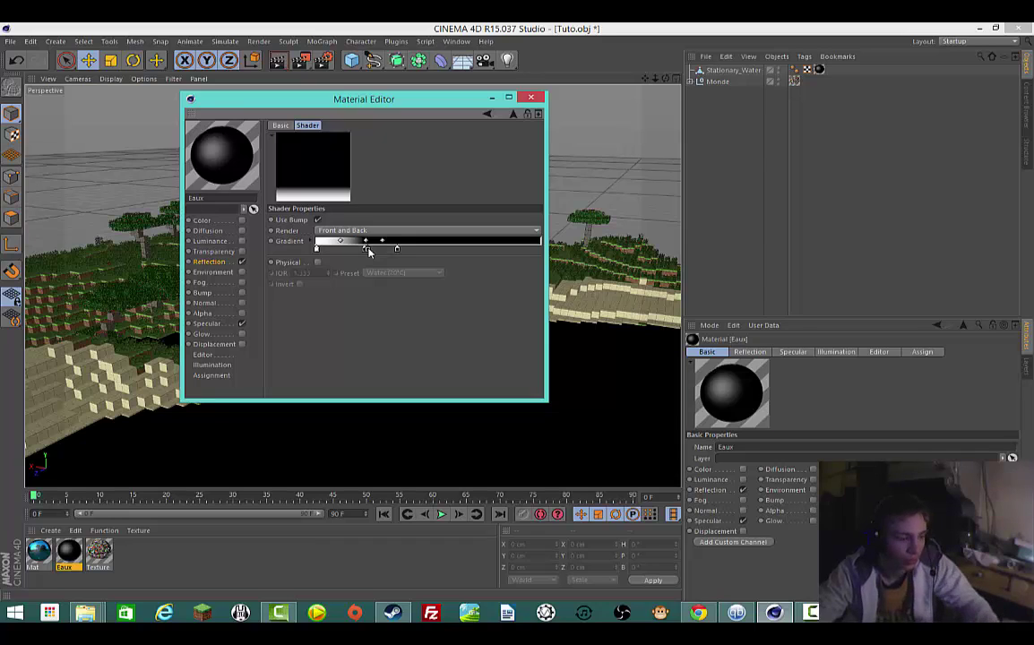
key(ctrl+z)
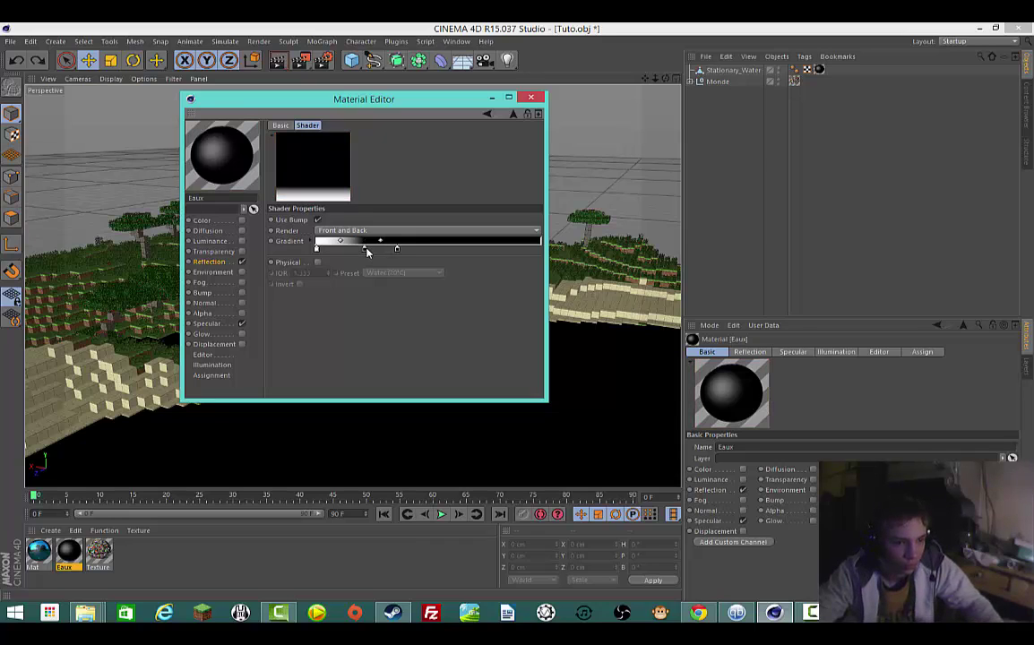
Step: Color the Fresnel gradient's middle knot light blue (RGB 40, 204, 255) and its last knot a deeper blue
double_click(367, 250)
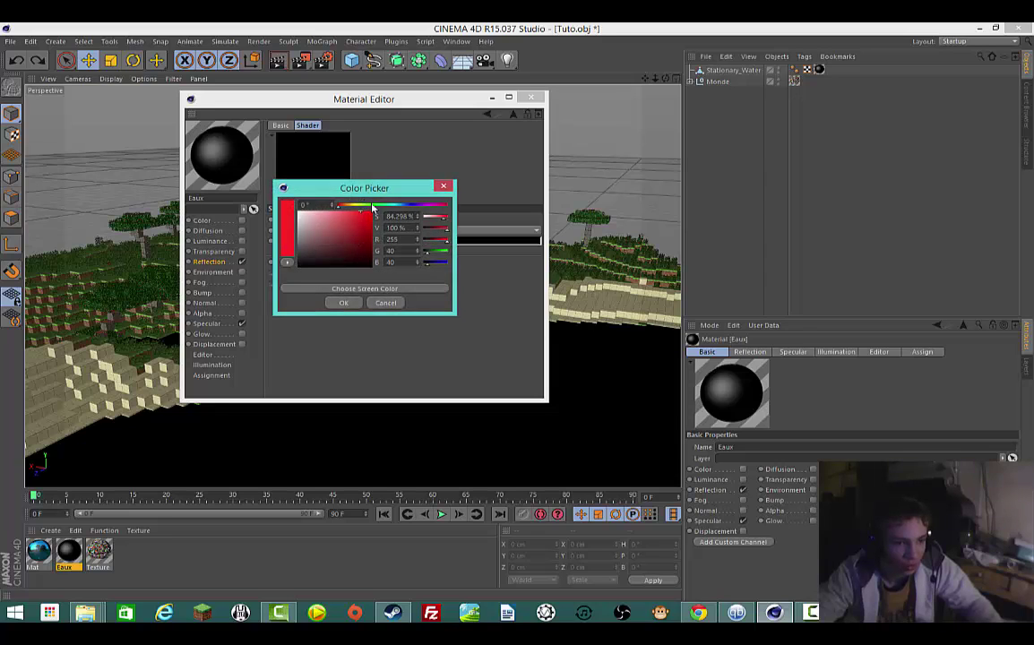
drag(373, 208, 398, 208)
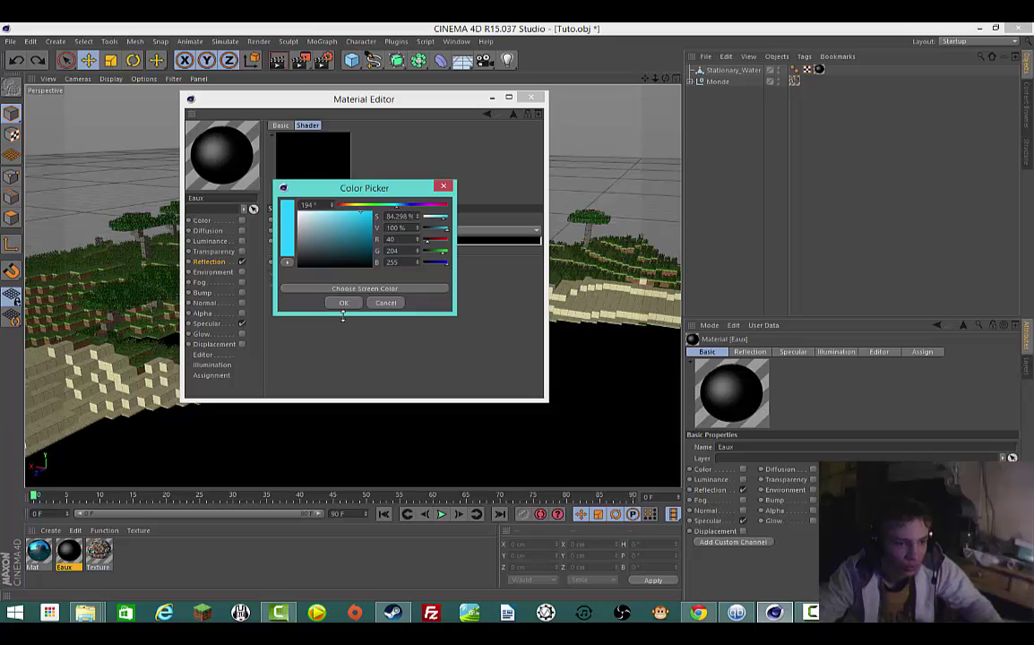
click(344, 302)
double_click(400, 251)
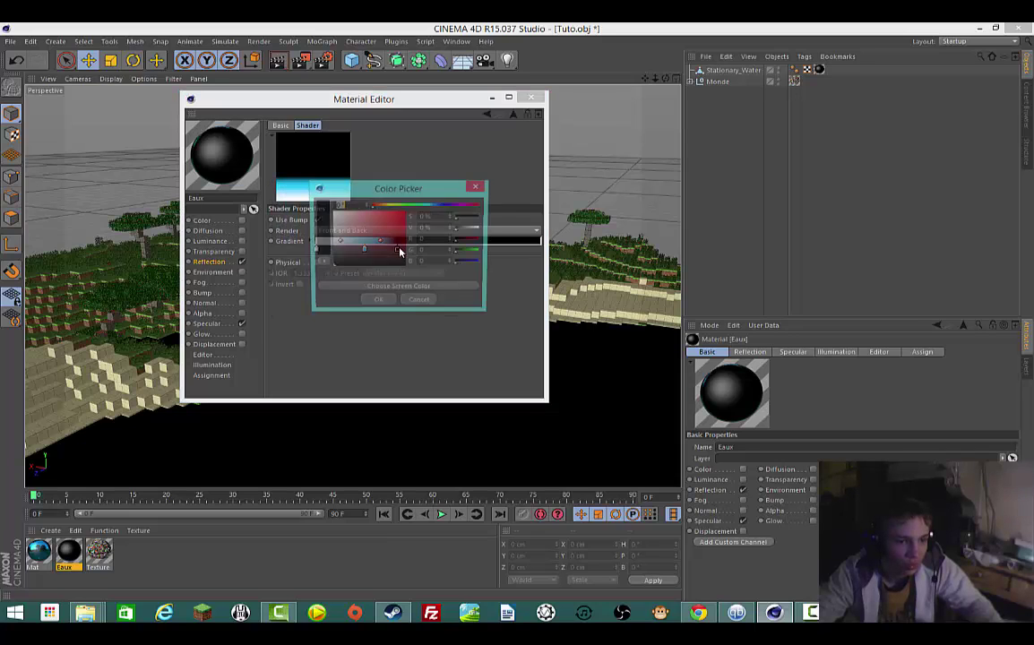
drag(428, 207, 422, 208)
click(381, 301)
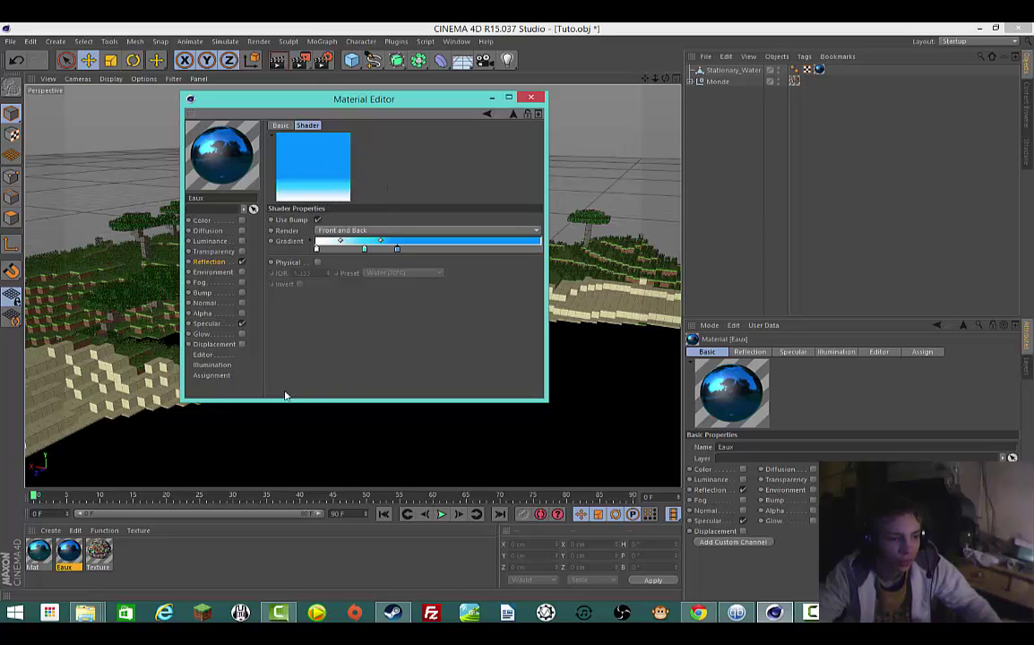
Step: Review the Eaux material's Specular and Reflection channels, and examine the Mat material's Reflection and Bump channels for comparison
click(207, 324)
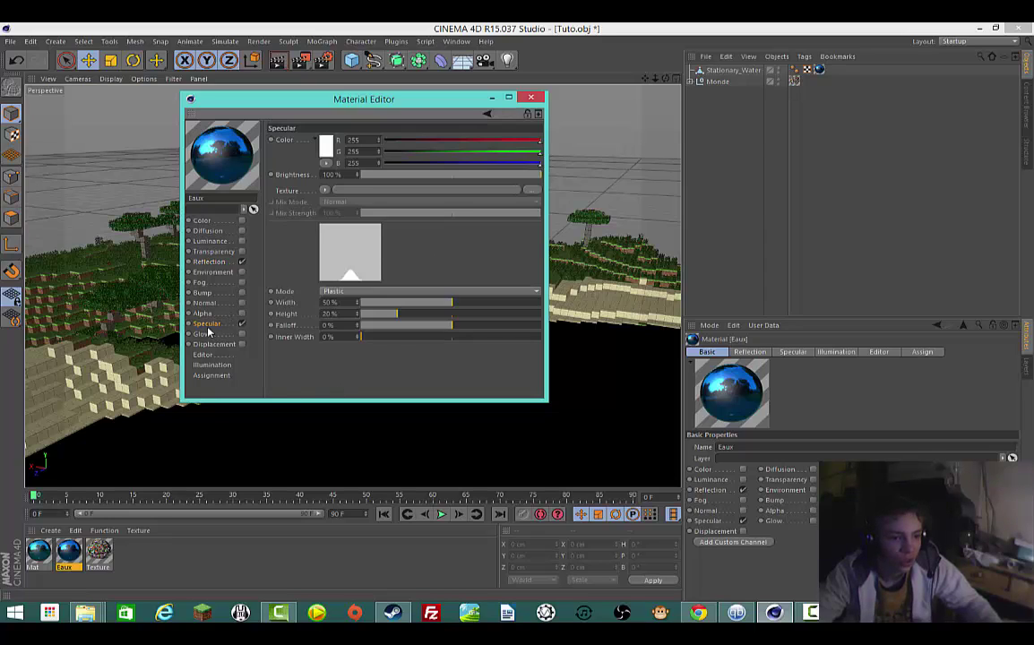
click(206, 261)
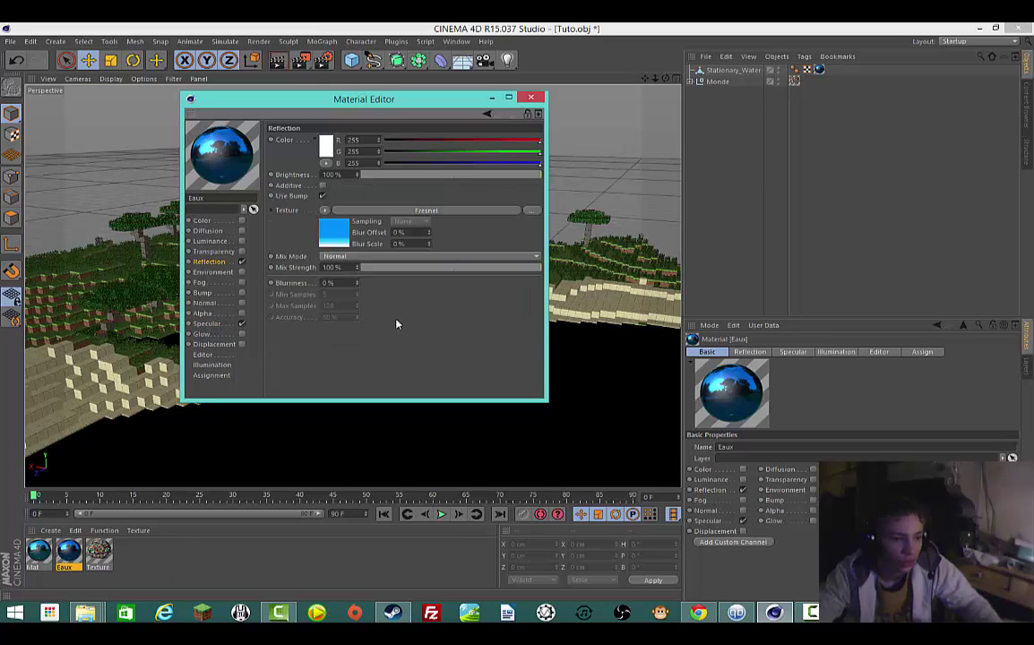
click(532, 96)
double_click(38, 552)
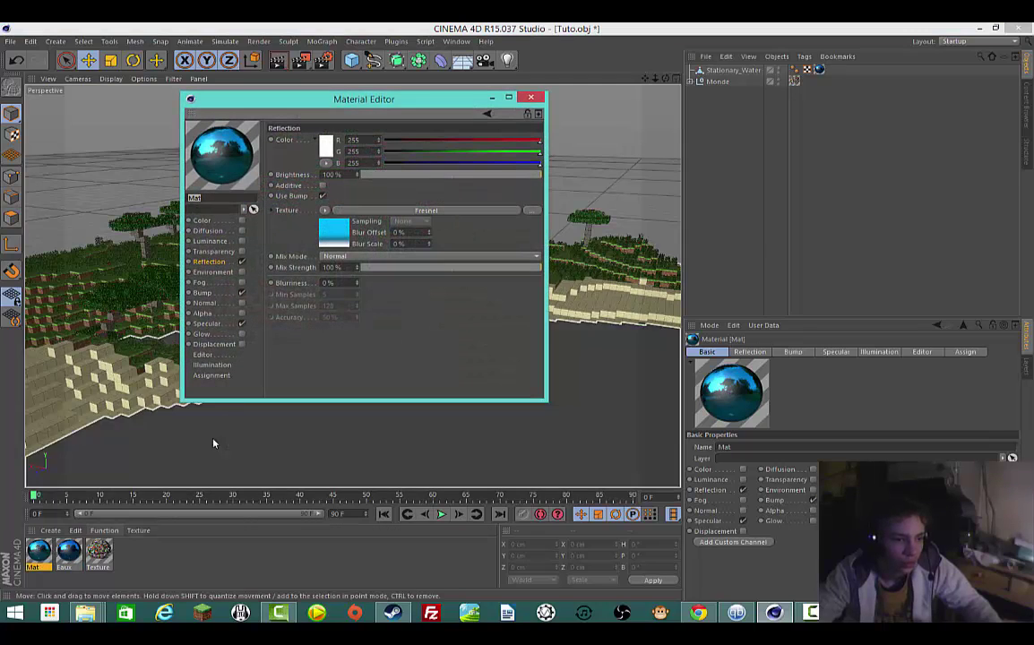
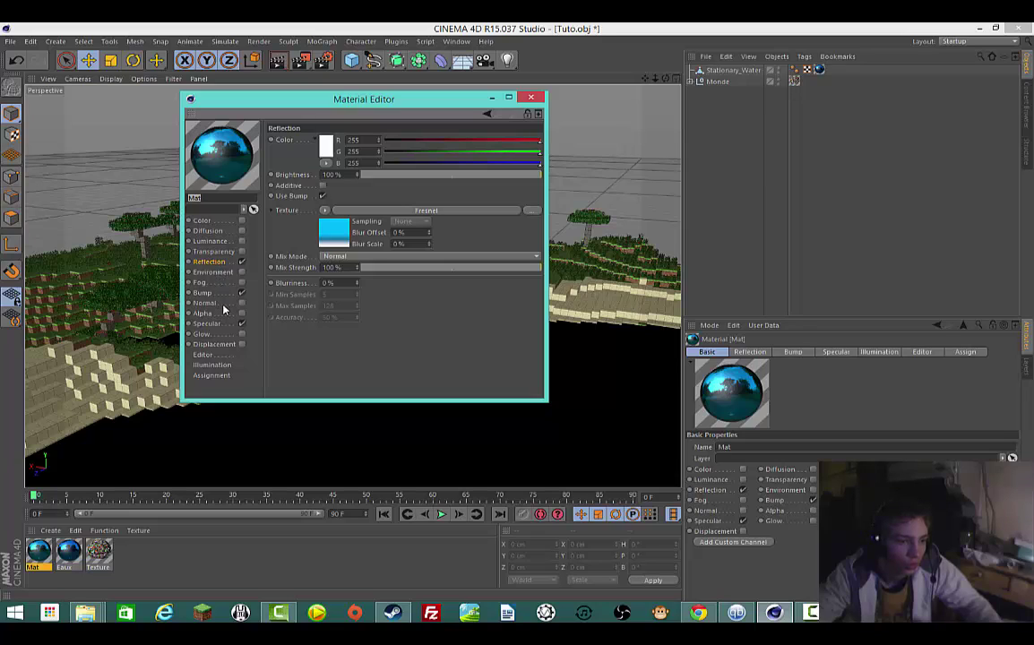
click(211, 293)
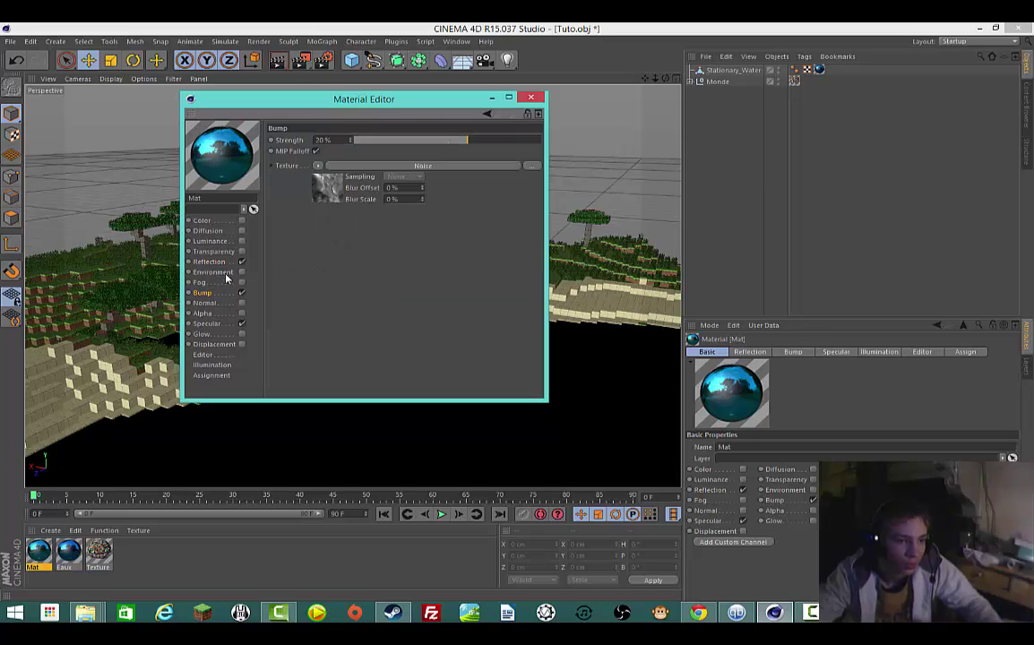
Step: Switch to the Eaux material and enable its Bump channel
click(532, 98)
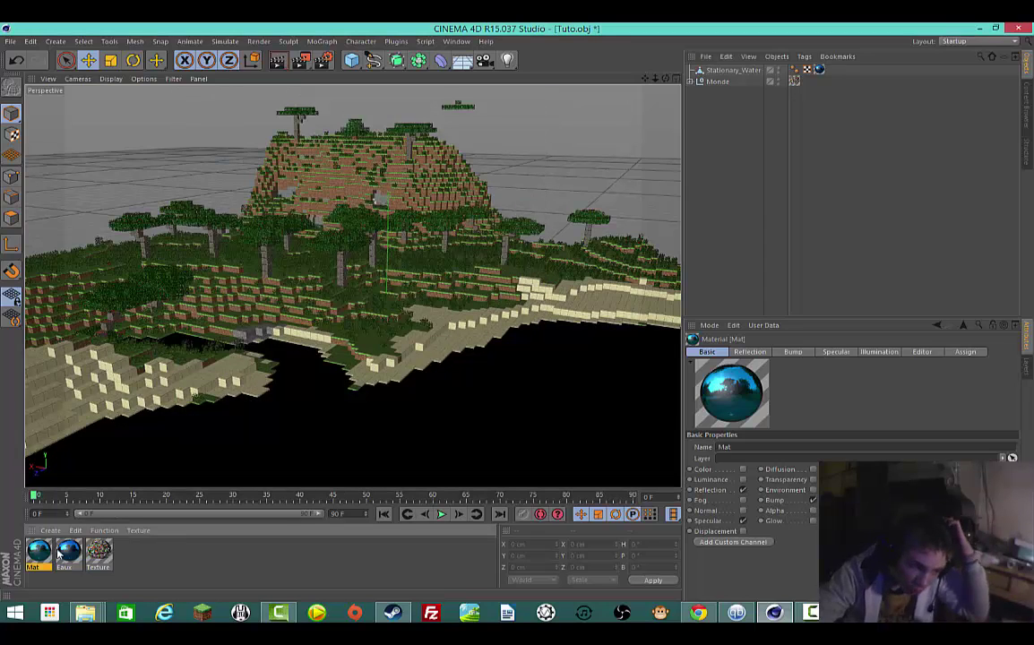
click(62, 556)
double_click(63, 555)
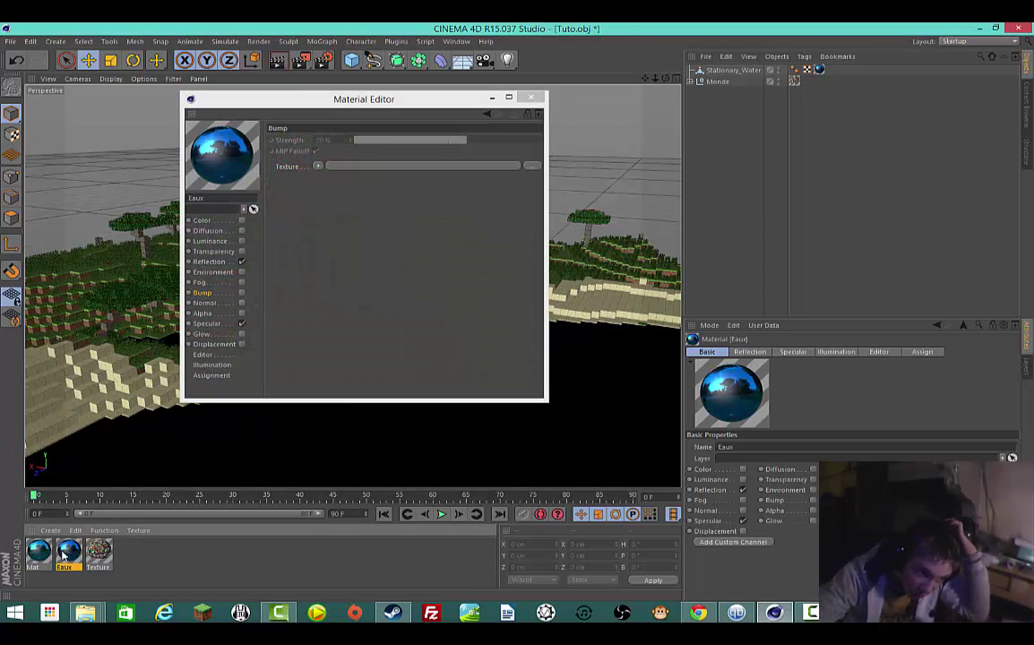
click(241, 293)
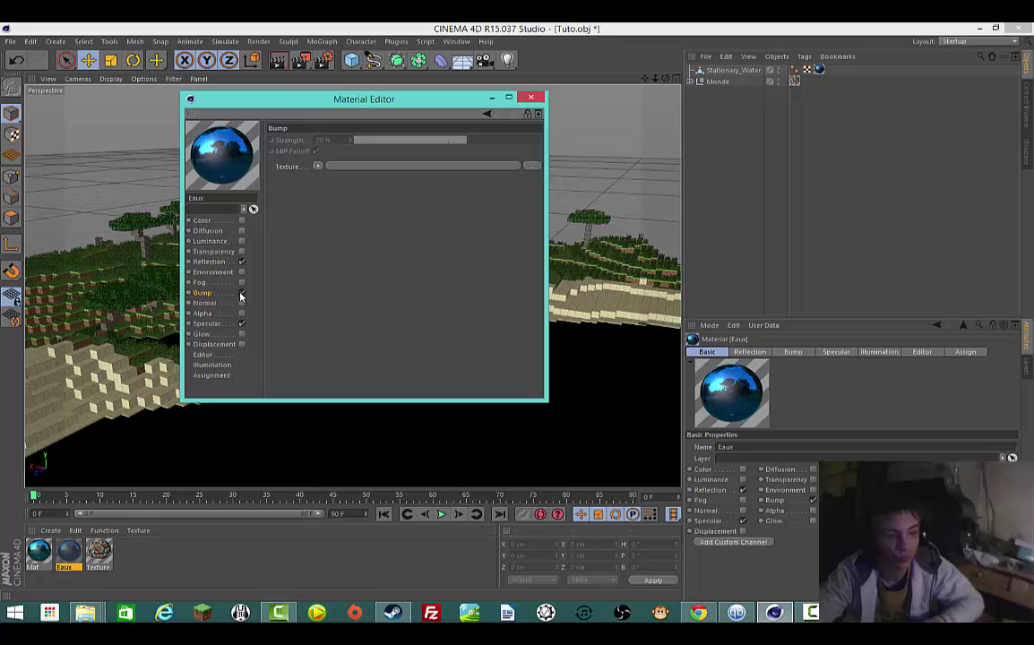
click(318, 166)
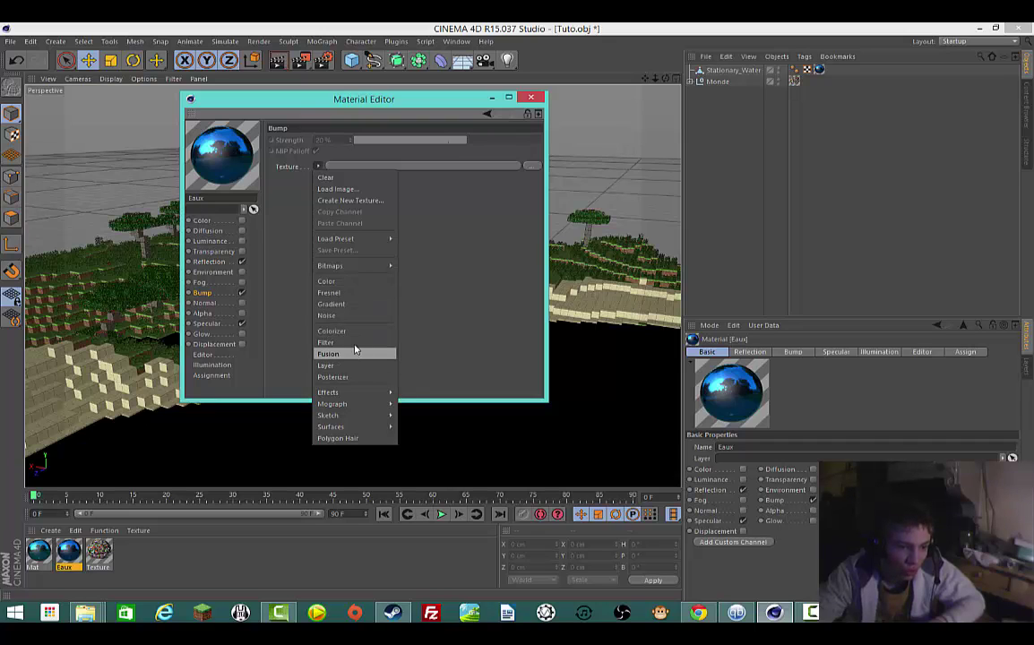
click(471, 213)
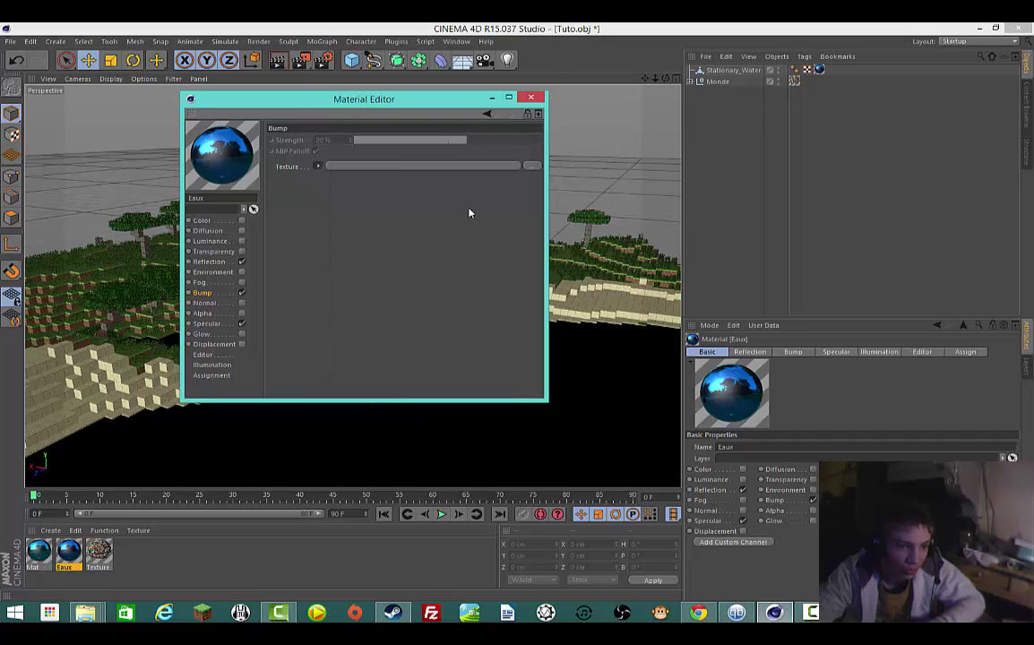
Step: Check the Mat material's bump texture for reference, and assign a Noise texture to the Eaux material's Bump channel
click(532, 97)
click(39, 553)
double_click(40, 553)
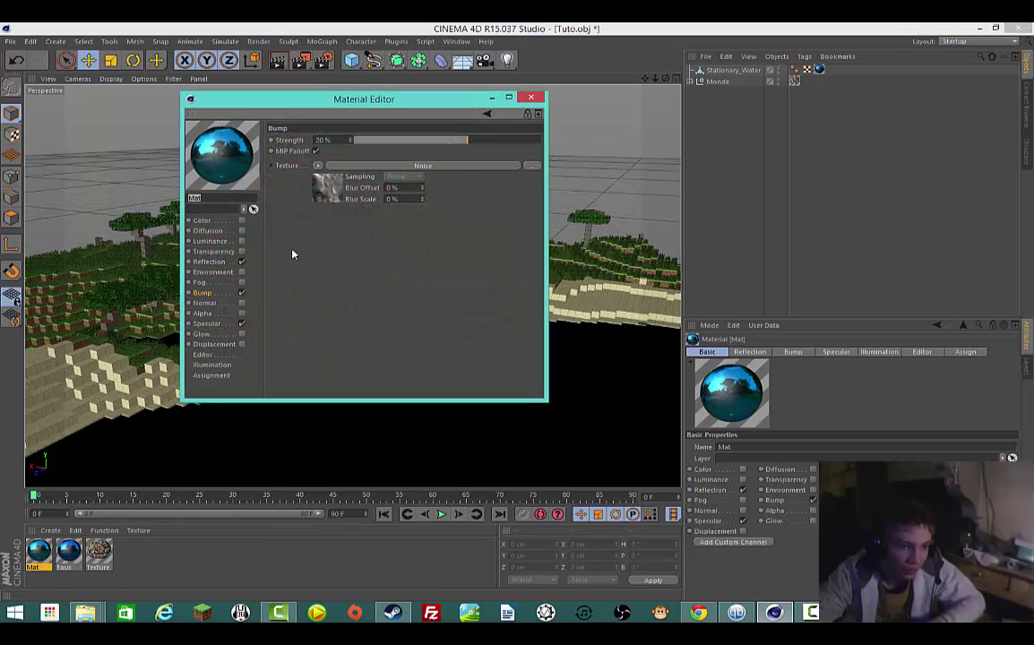
click(531, 97)
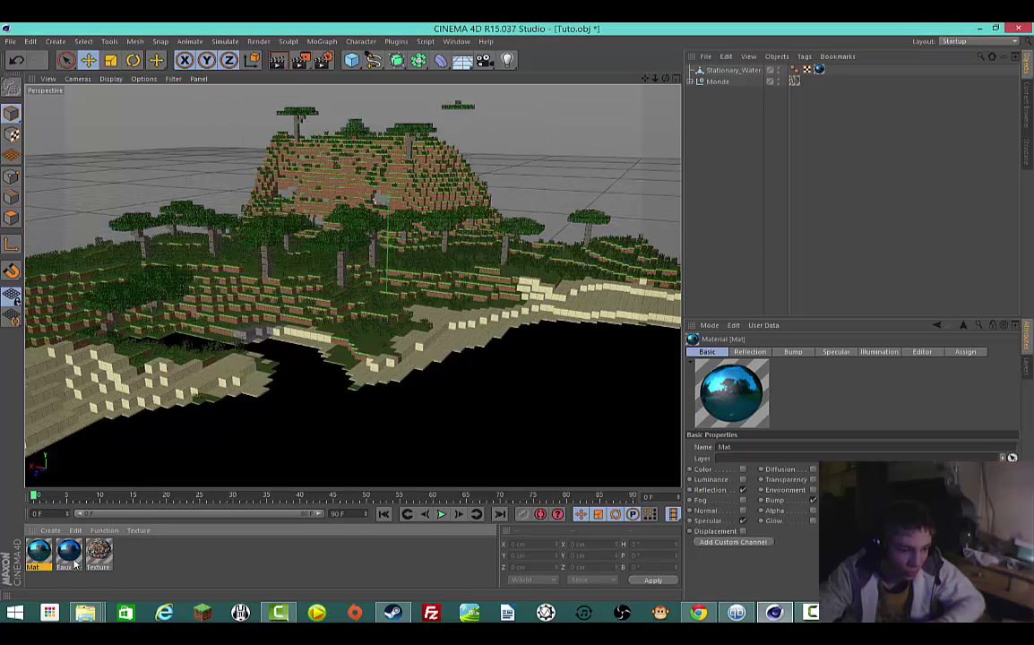
double_click(68, 553)
click(319, 167)
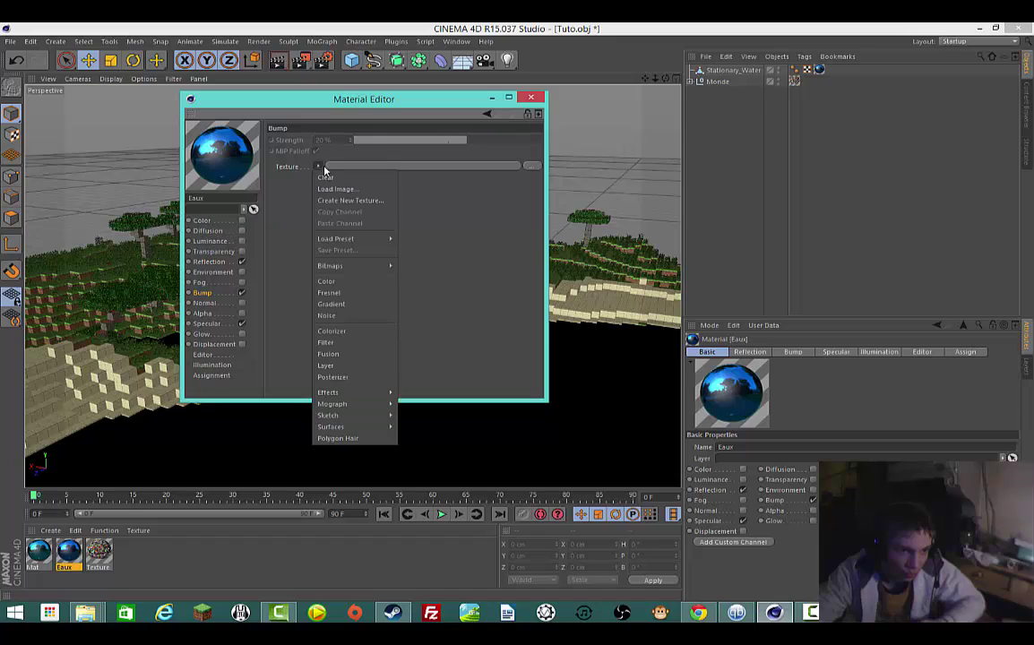
click(346, 315)
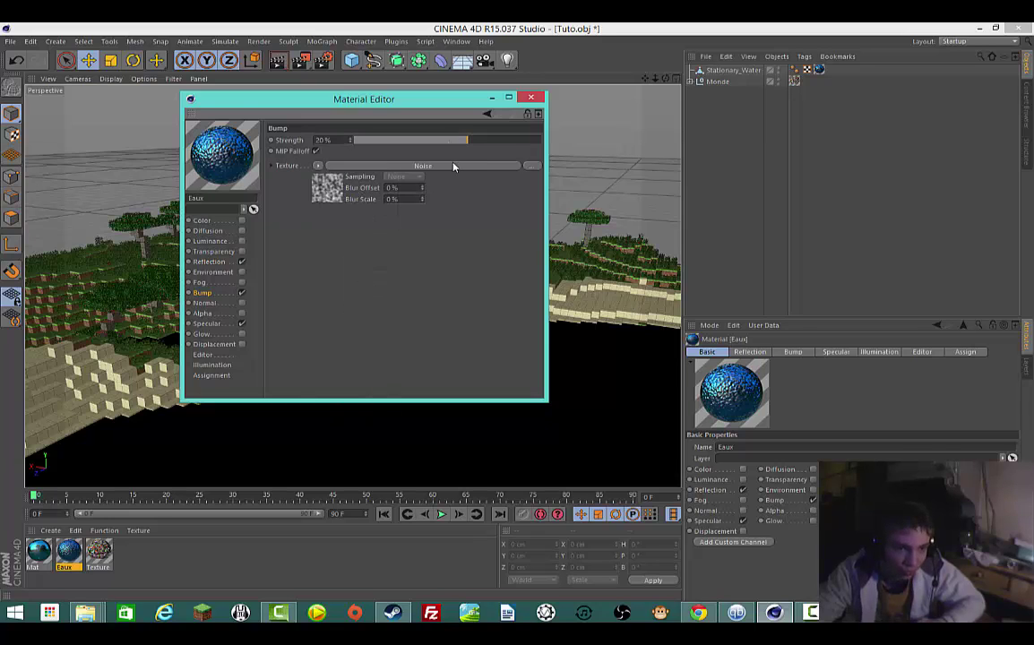
Step: Open the Eaux bump noise's shader properties and set its Global Scale to 600 %
click(326, 196)
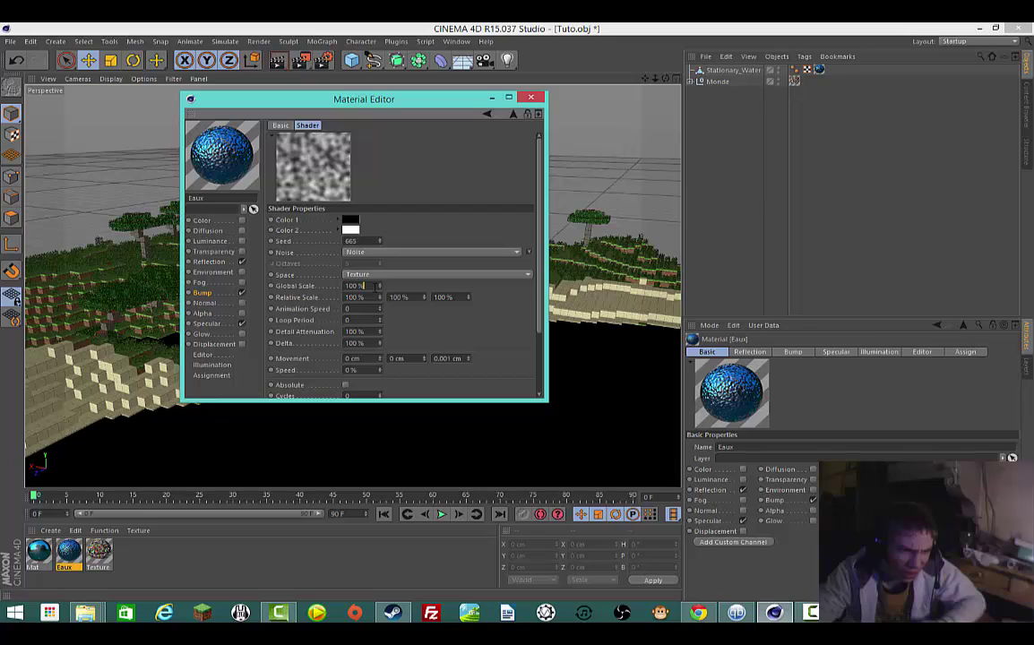
double_click(363, 285)
text(600)
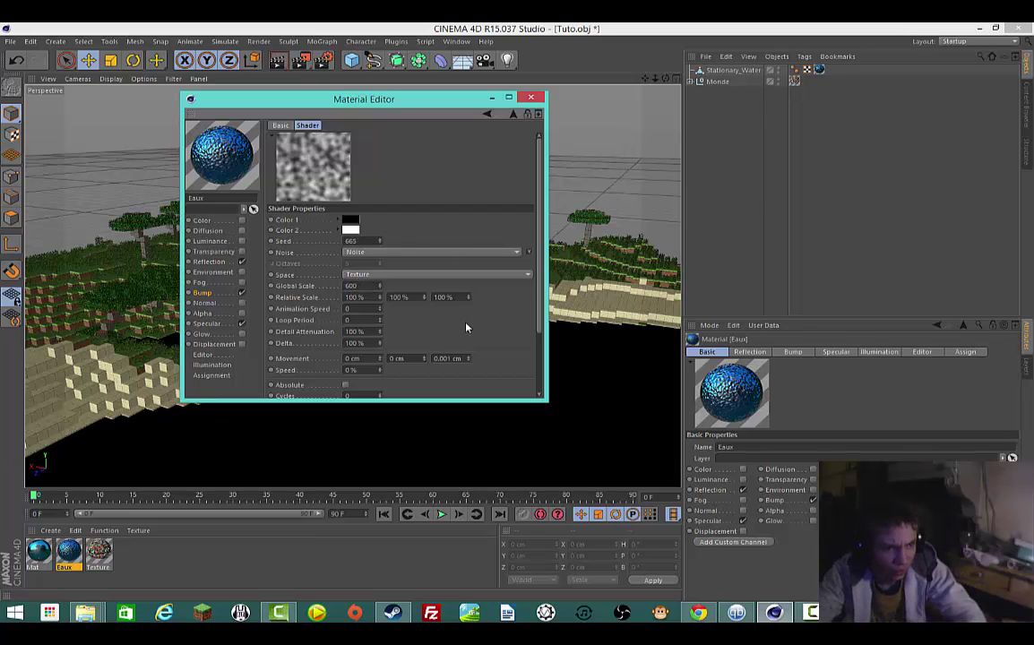
key(Return)
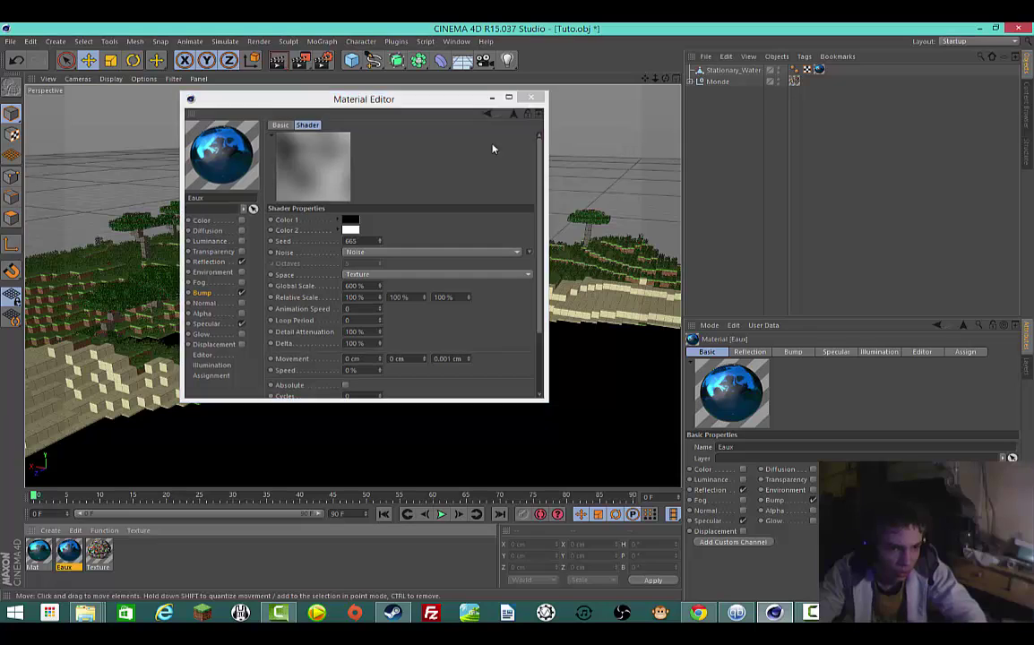
Step: Examine the Mat material's bump noise shader for its noise type and Global Scale
double_click(39, 553)
click(335, 192)
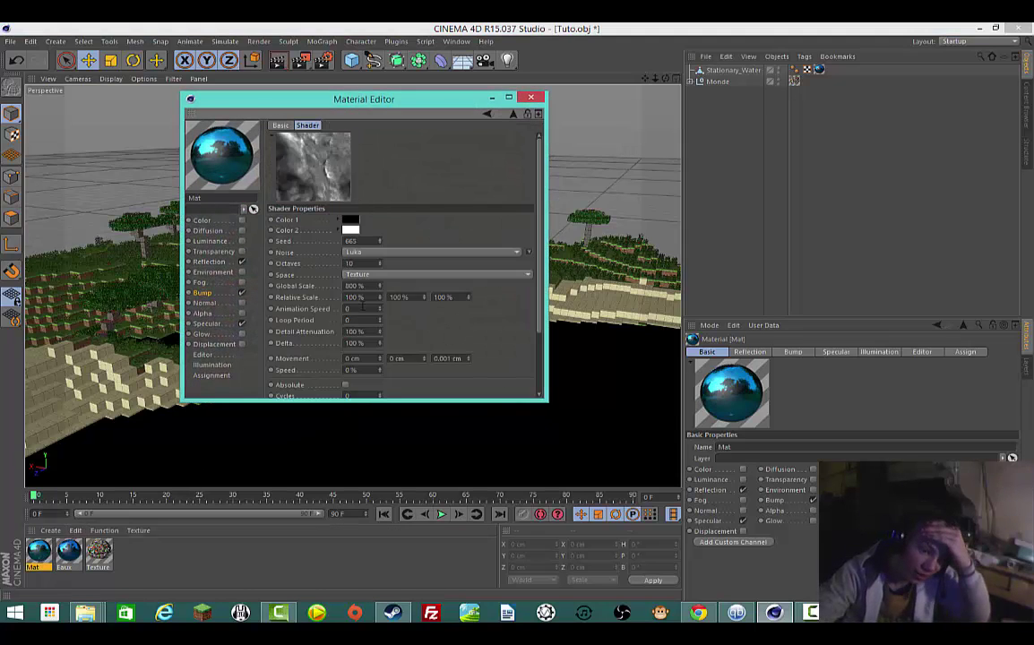
double_click(358, 285)
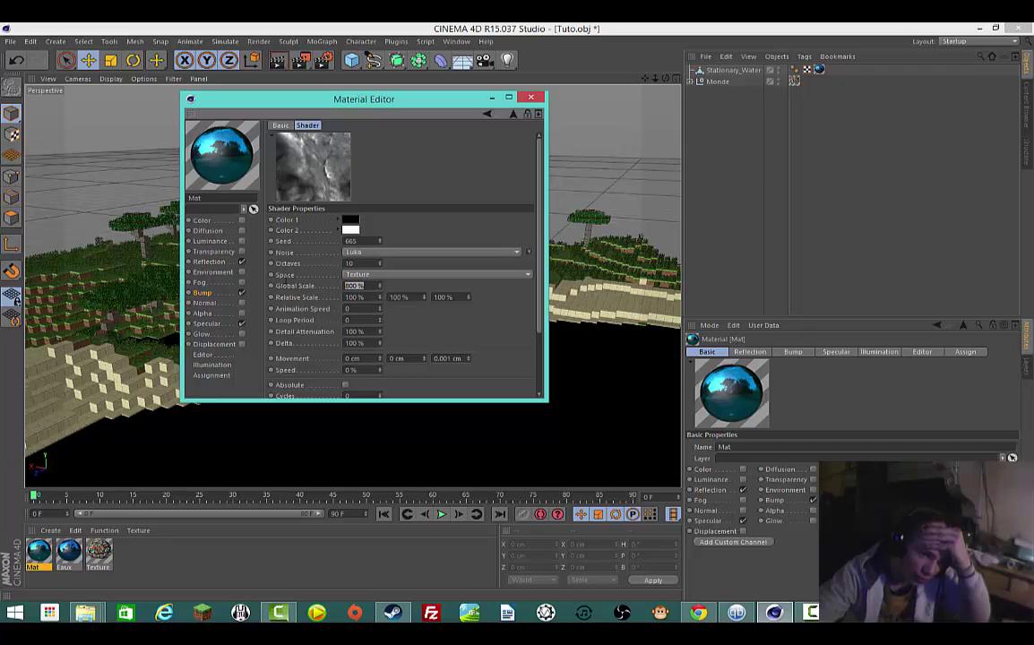
click(425, 255)
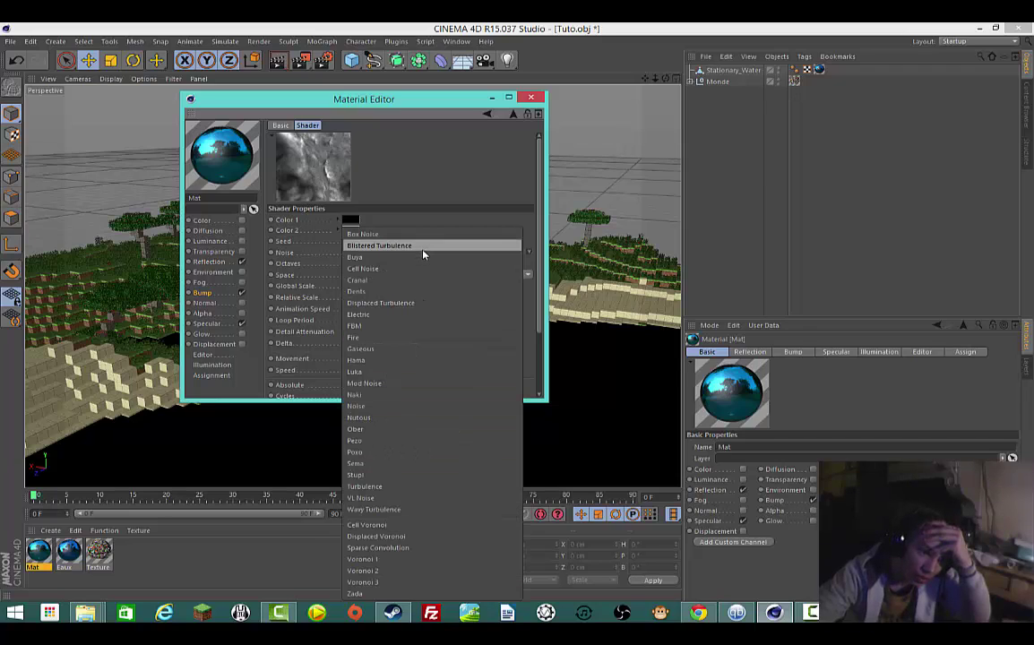
click(437, 188)
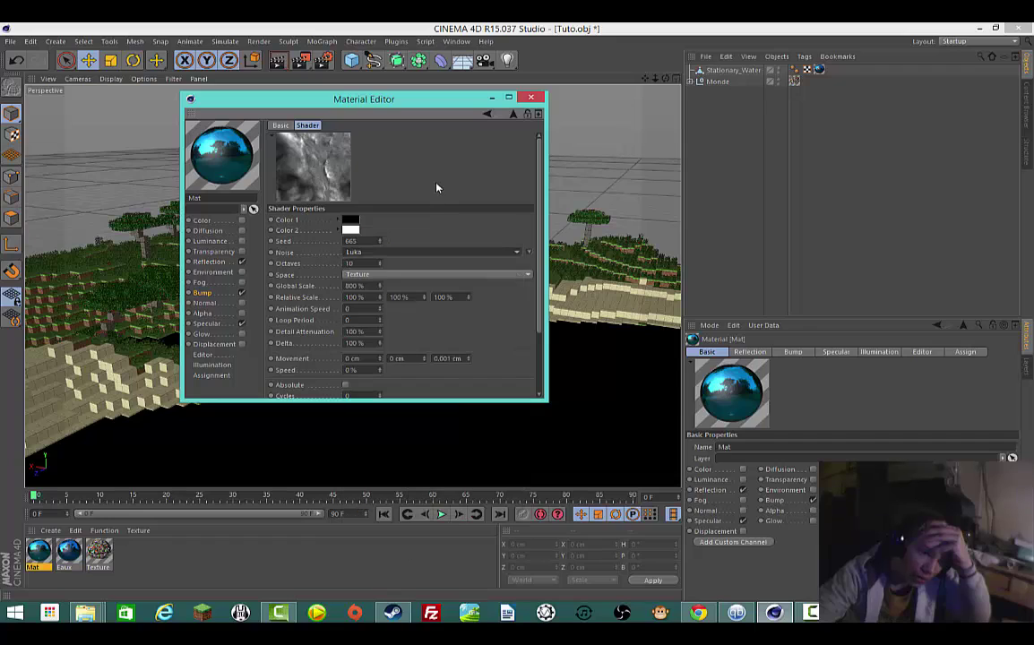
click(410, 256)
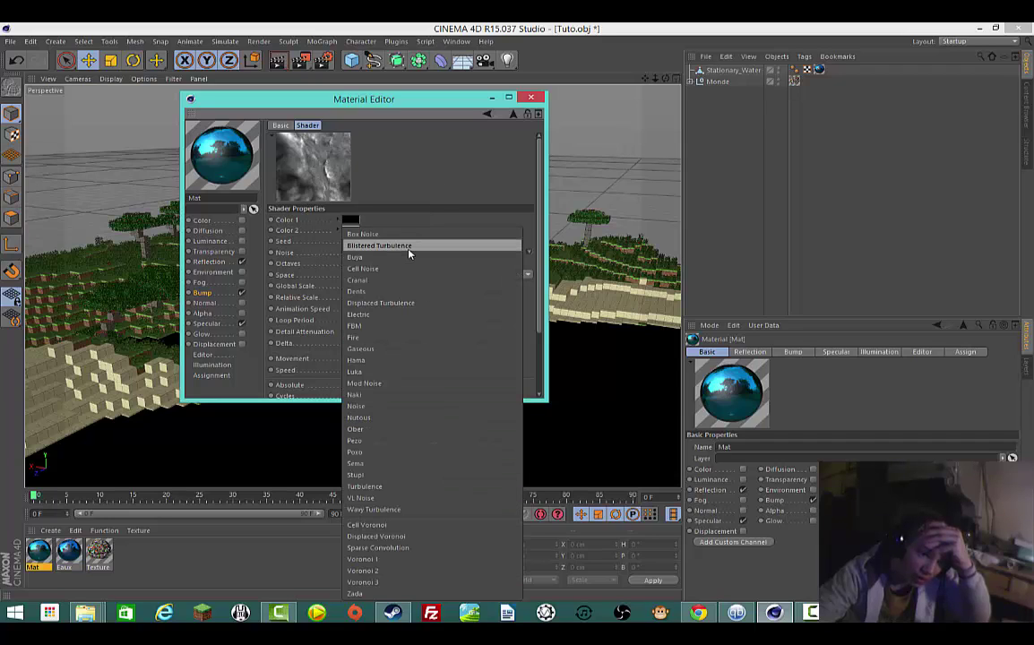
click(433, 192)
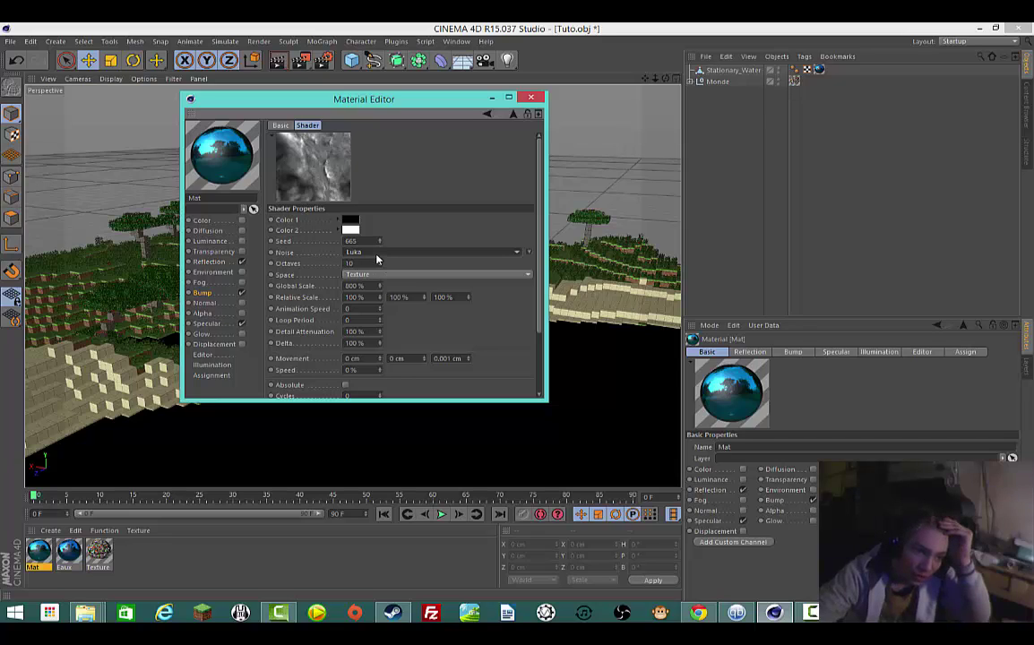
Step: Set the Mat bump noise's Detail Attenuation to 98 % and its Animation Speed to 0.2
drag(380, 332, 389, 339)
click(378, 310)
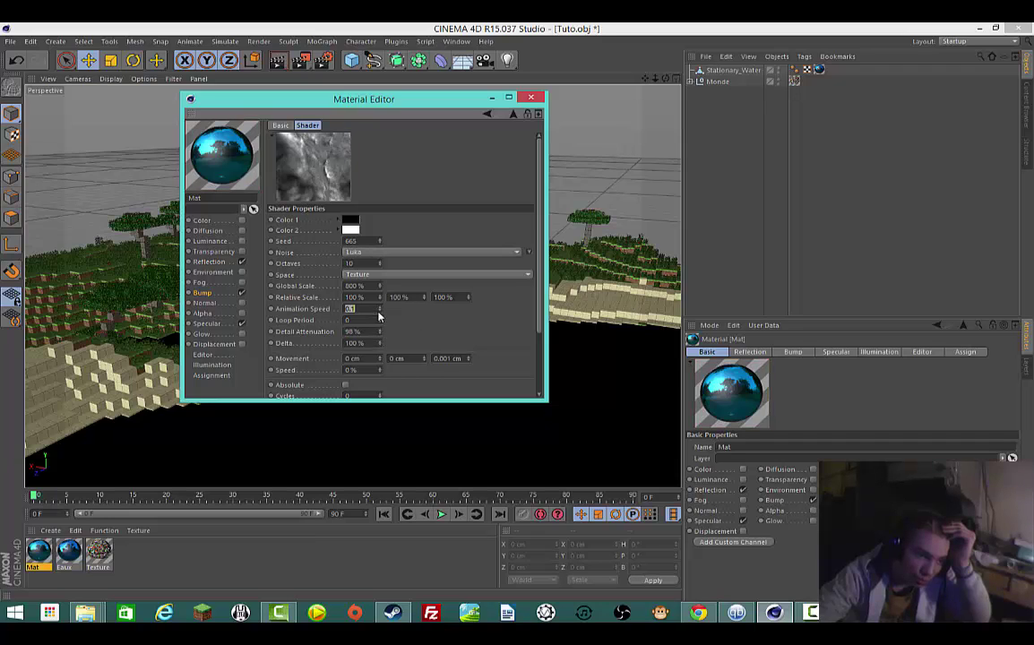
text(0.2)
key(Return)
scroll(422, 321, down, 3)
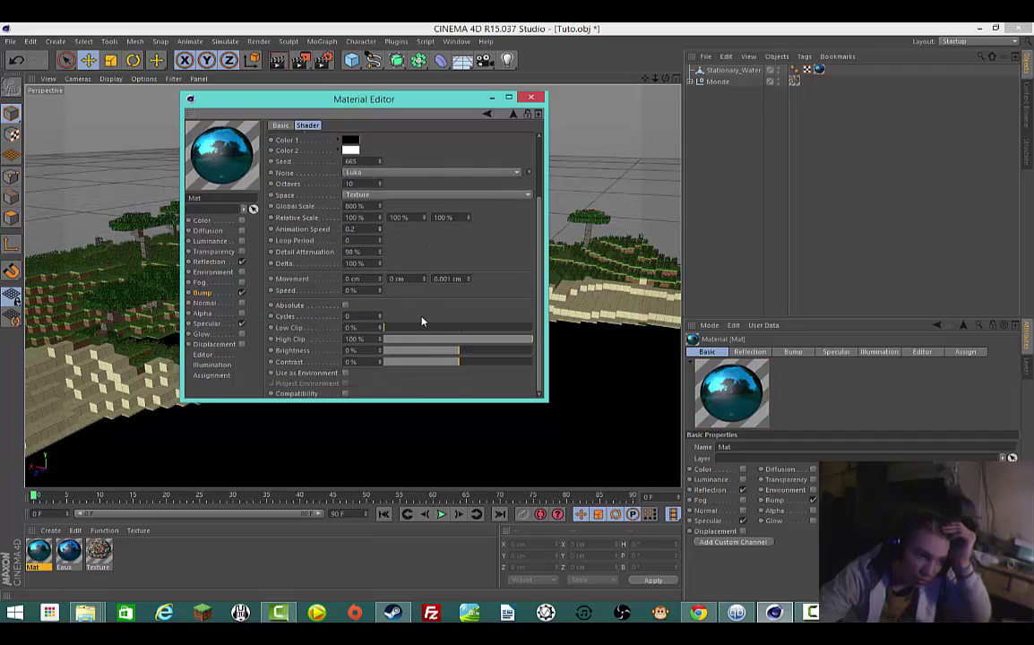
scroll(482, 287, up, 3)
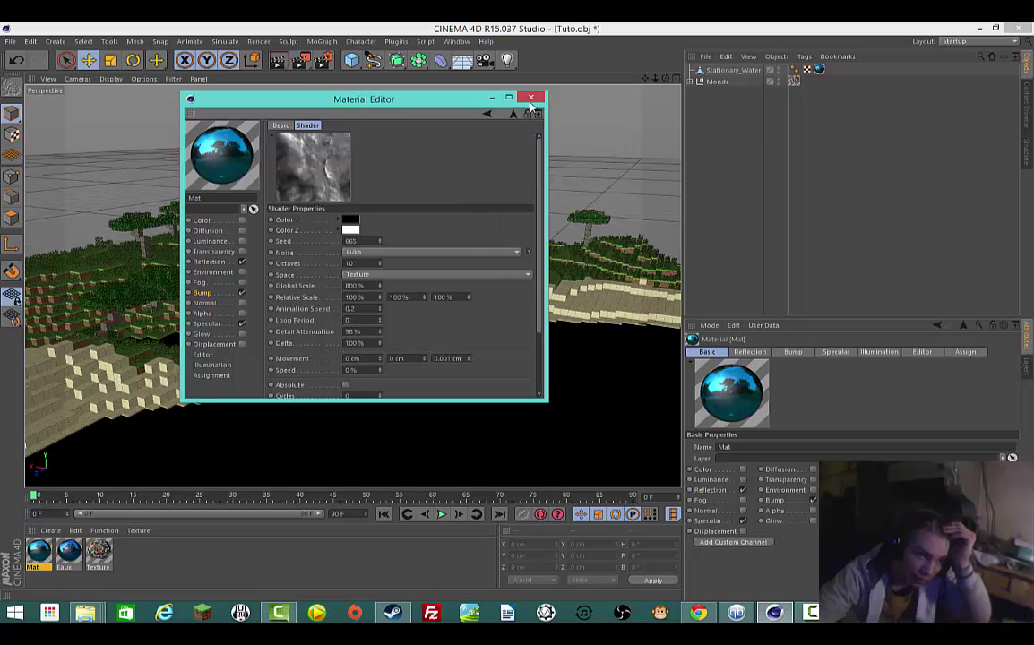
Step: Set the Eaux bump noise's Global Scale to 800 % and its noise type to Luka
click(491, 97)
double_click(64, 551)
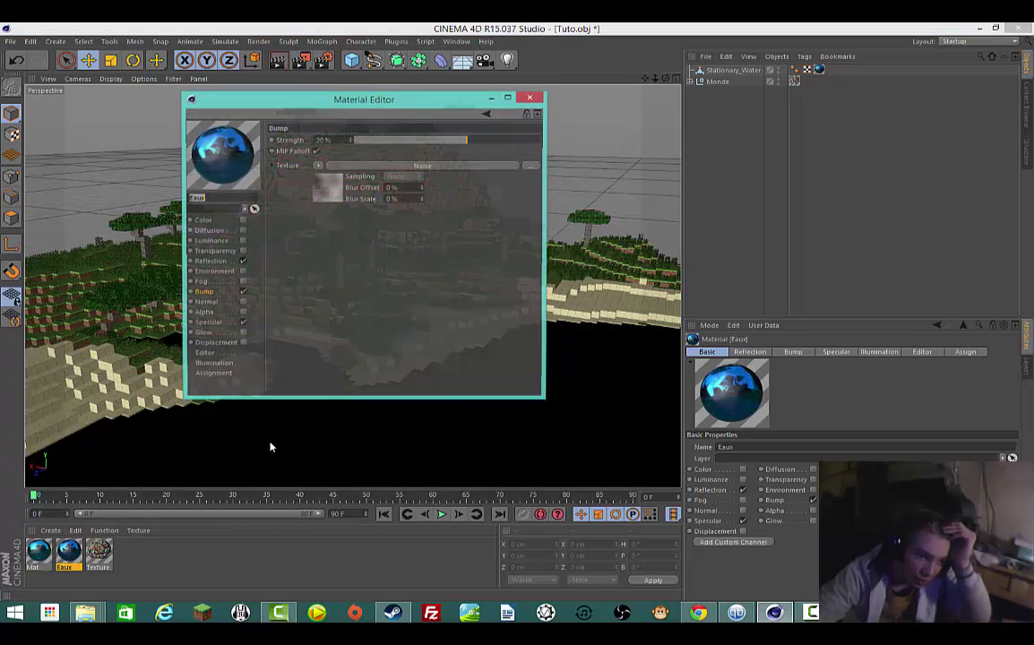
click(309, 170)
text(800)
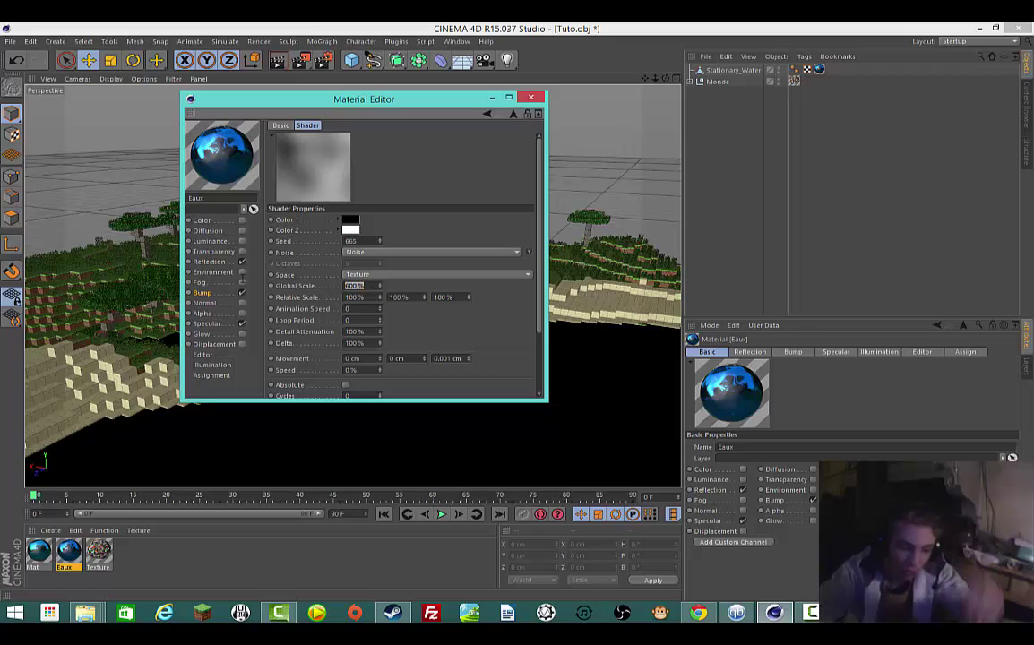
click(402, 254)
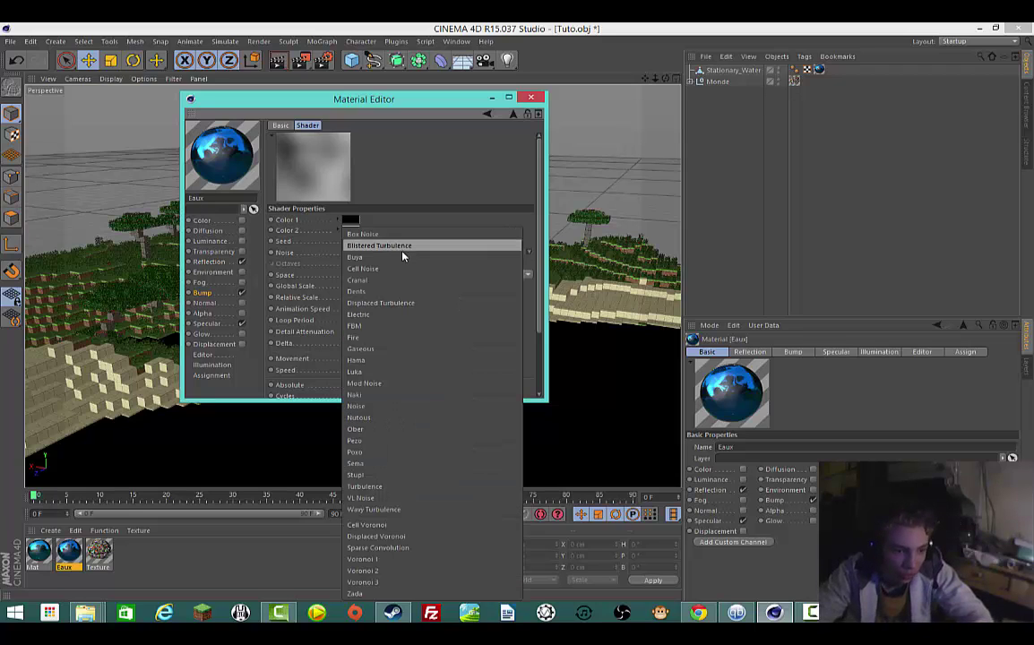
click(365, 372)
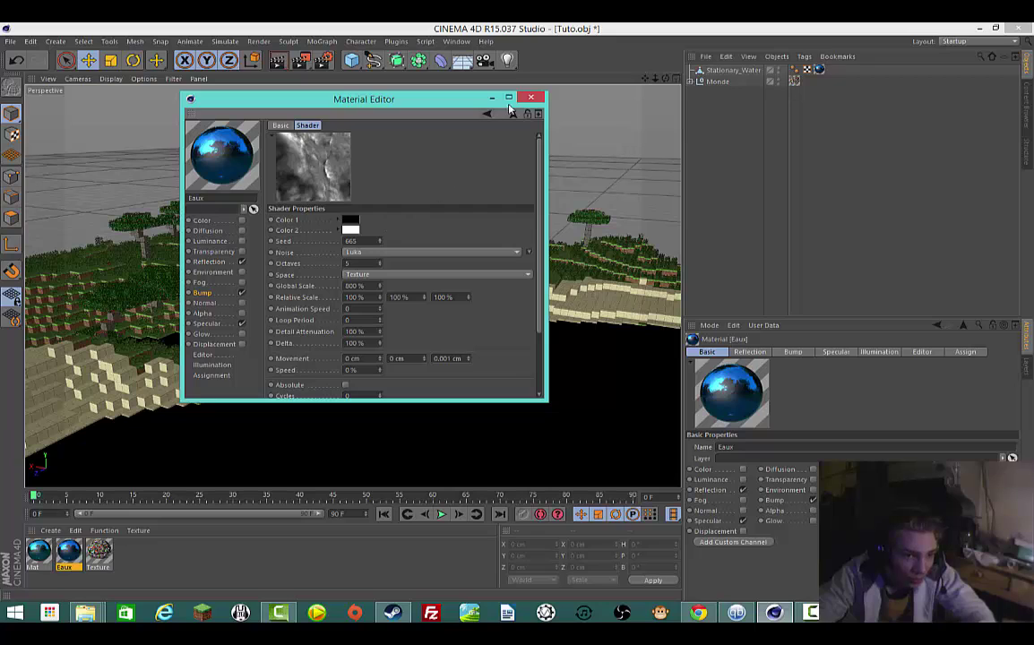
Step: Check the Mat material's Bump channel once more, and apply the Eaux material to the Stationary_Water object
double_click(39, 553)
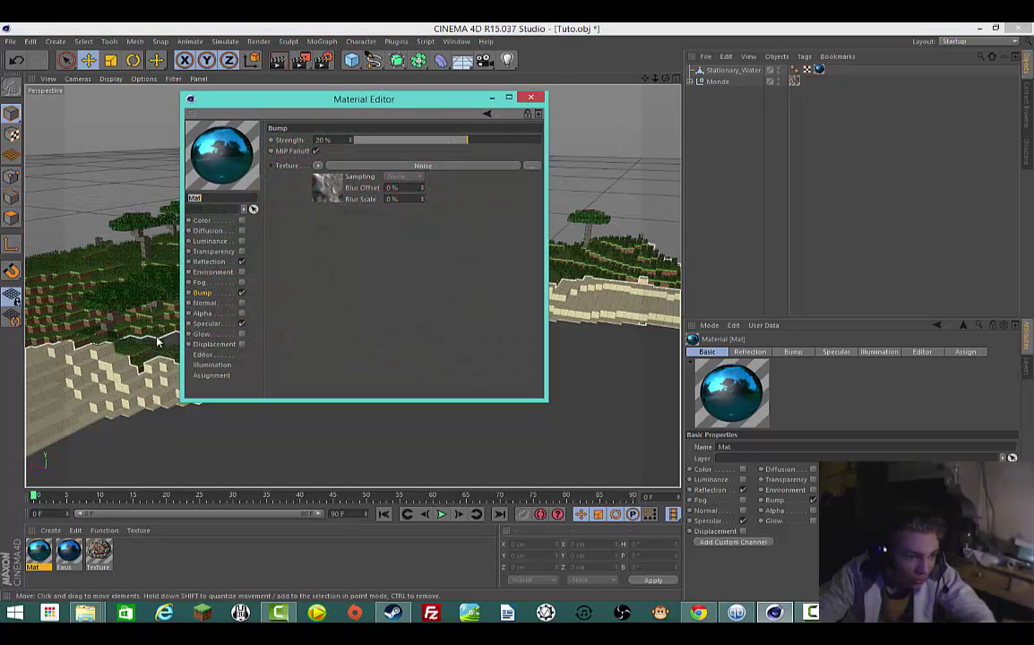
click(530, 96)
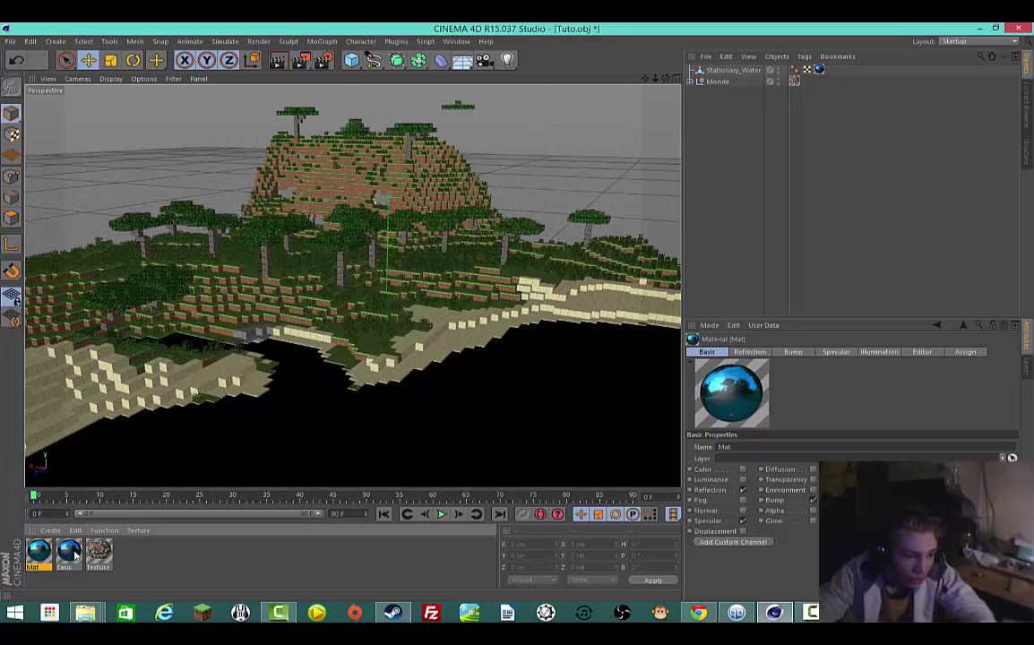
drag(75, 556, 767, 71)
click(791, 105)
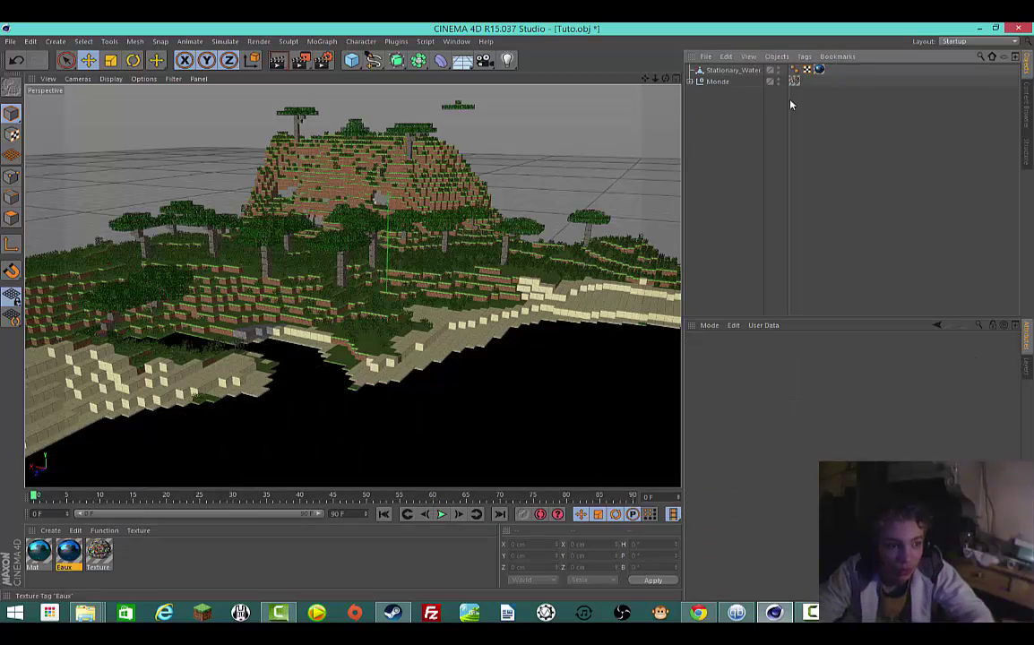
Step: Render the perspective view to preview the water, and return to the normal editor display
click(277, 60)
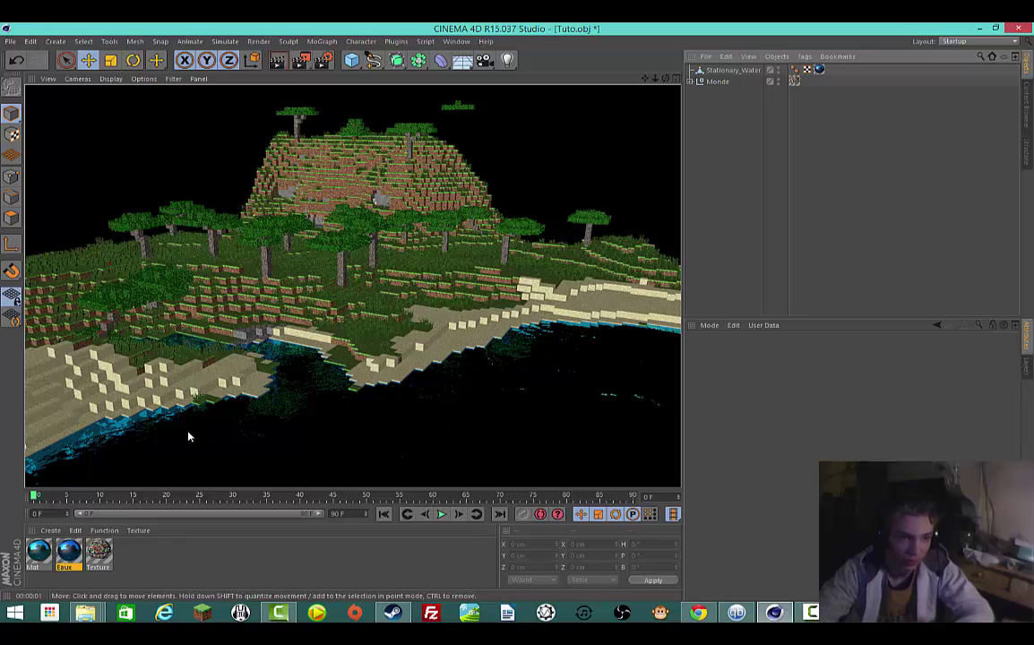
click(523, 197)
click(545, 122)
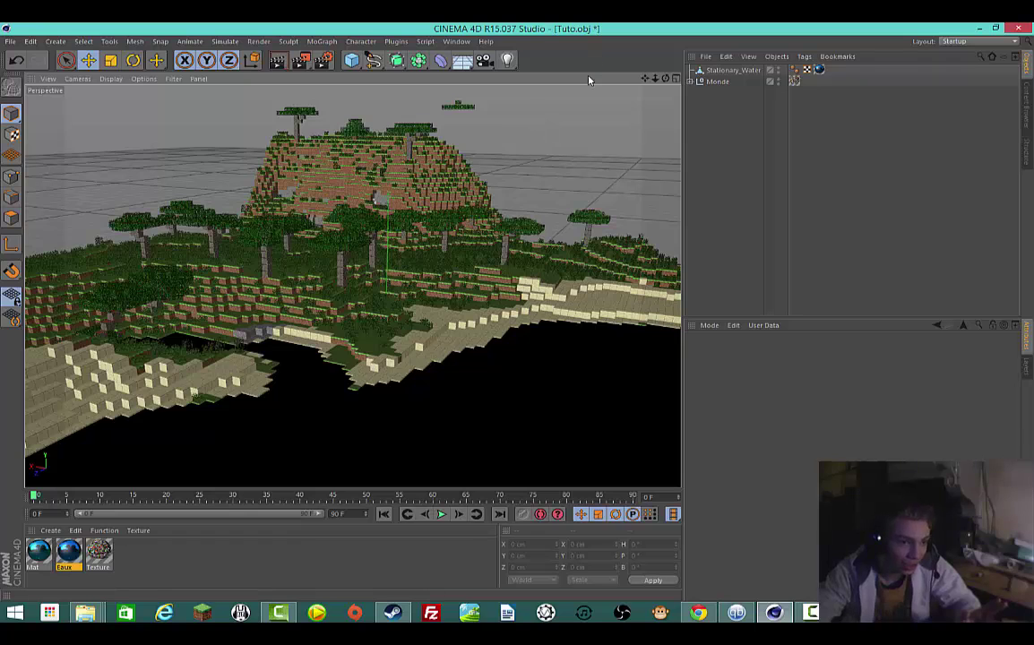
Step: Add a Sky object to the scene and show its basic properties
click(461, 60)
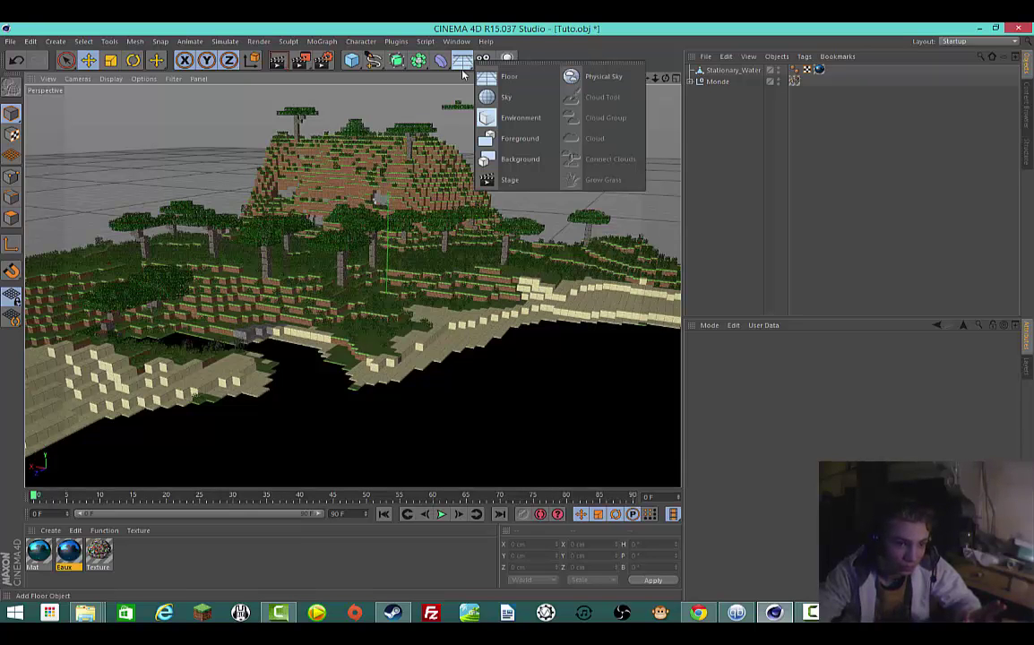
click(458, 63)
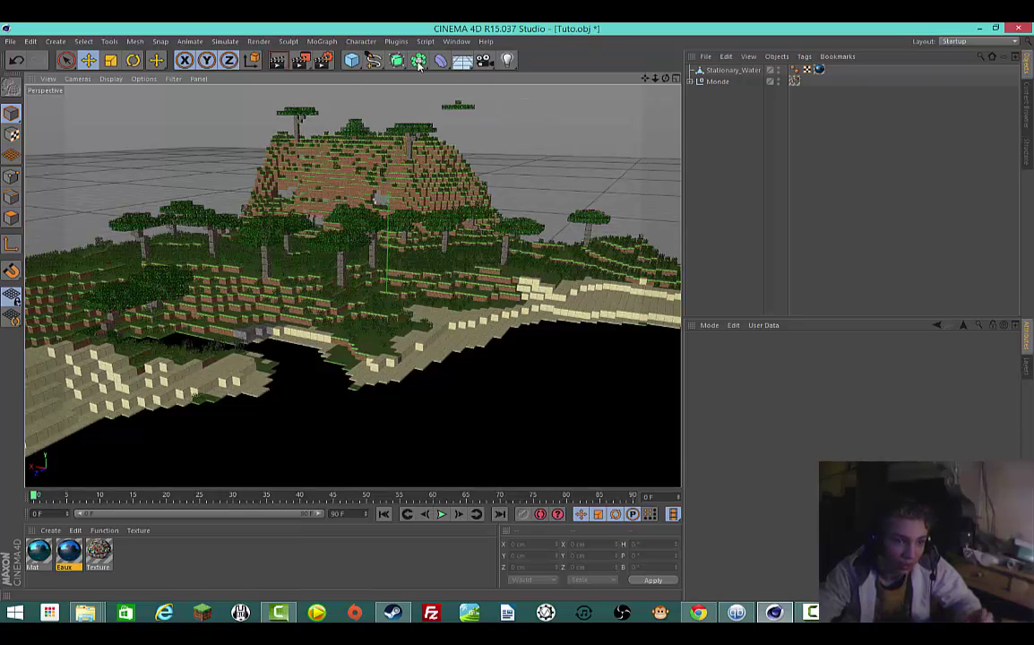
click(458, 64)
click(516, 98)
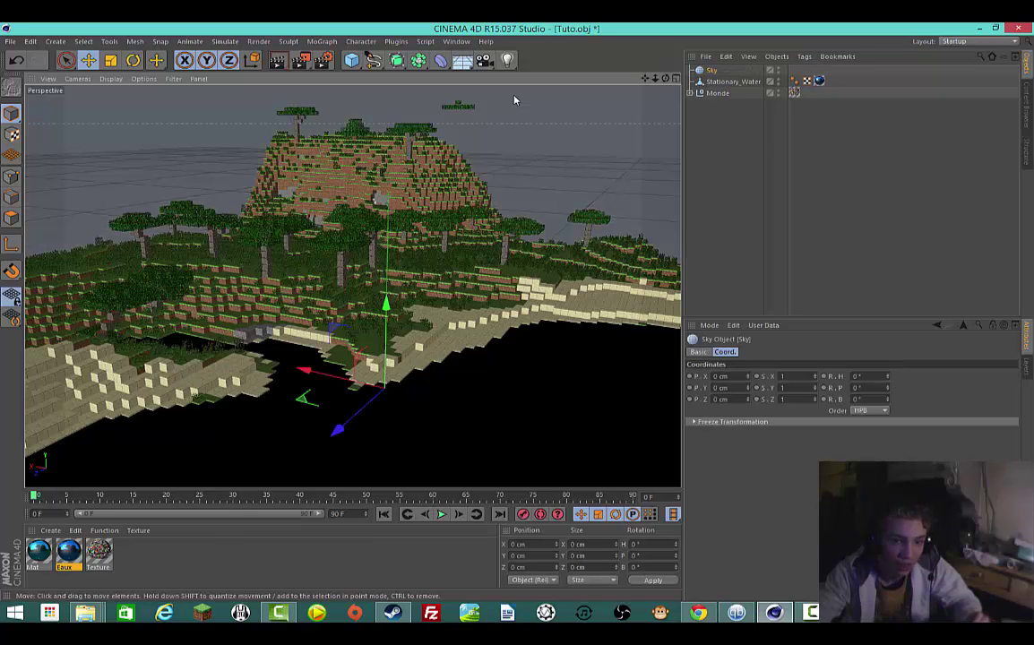
click(700, 353)
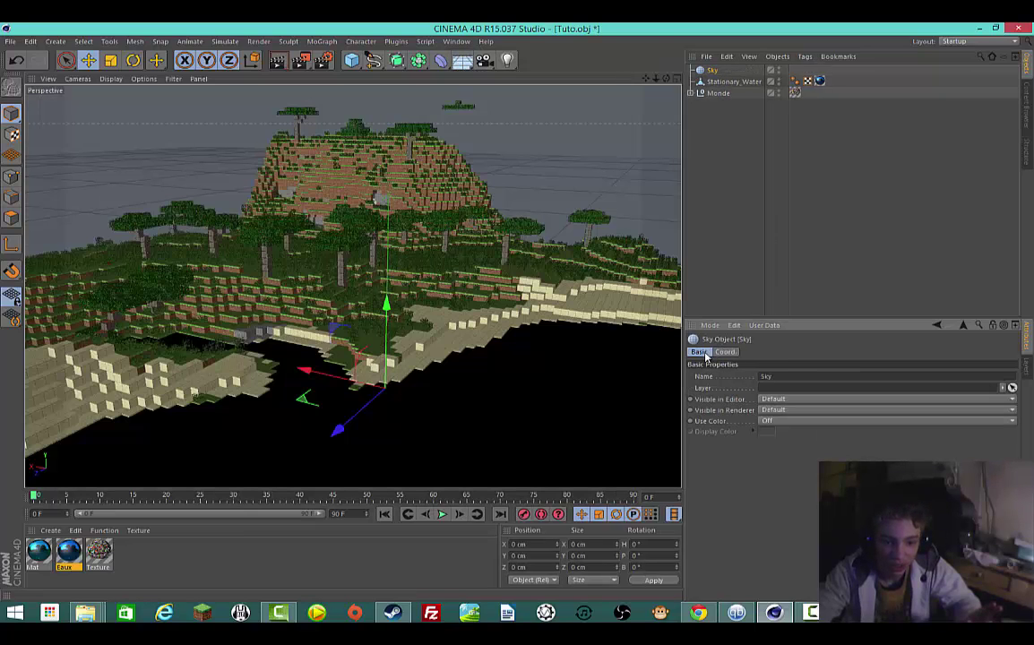
click(750, 304)
click(713, 70)
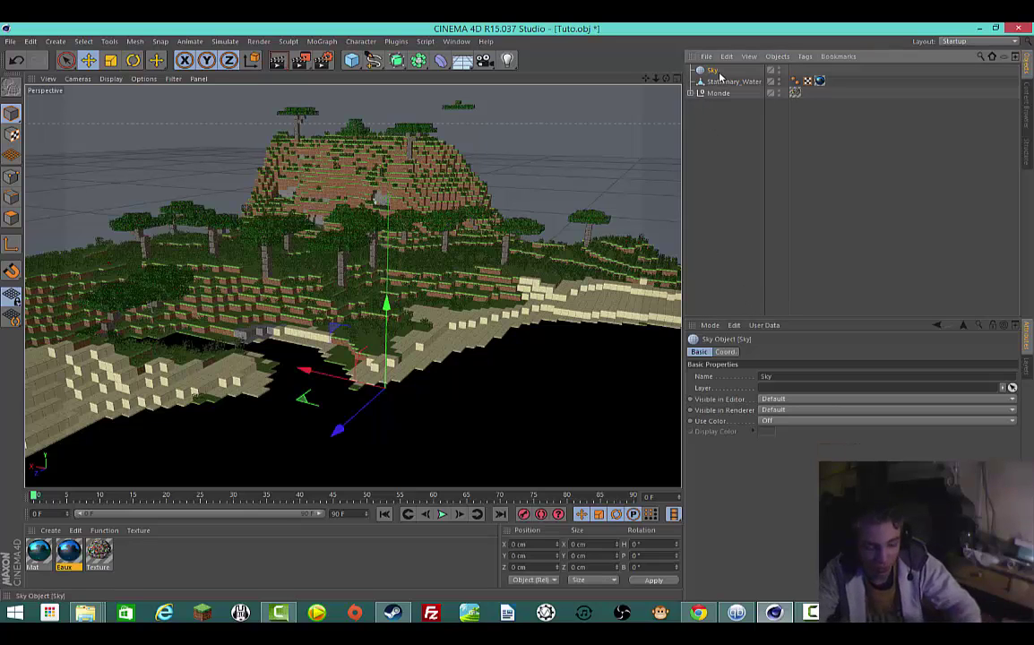
Step: Delete the Sky object from the scene
key(Delete)
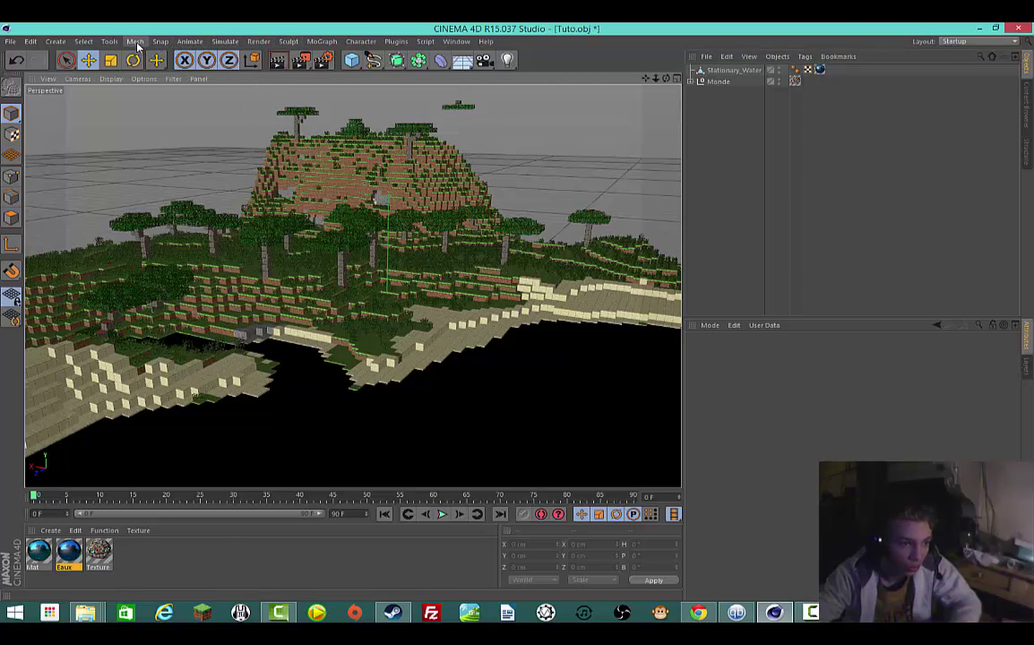
Step: Try adding the plain environment Sky object once more, and undo the addition
click(110, 43)
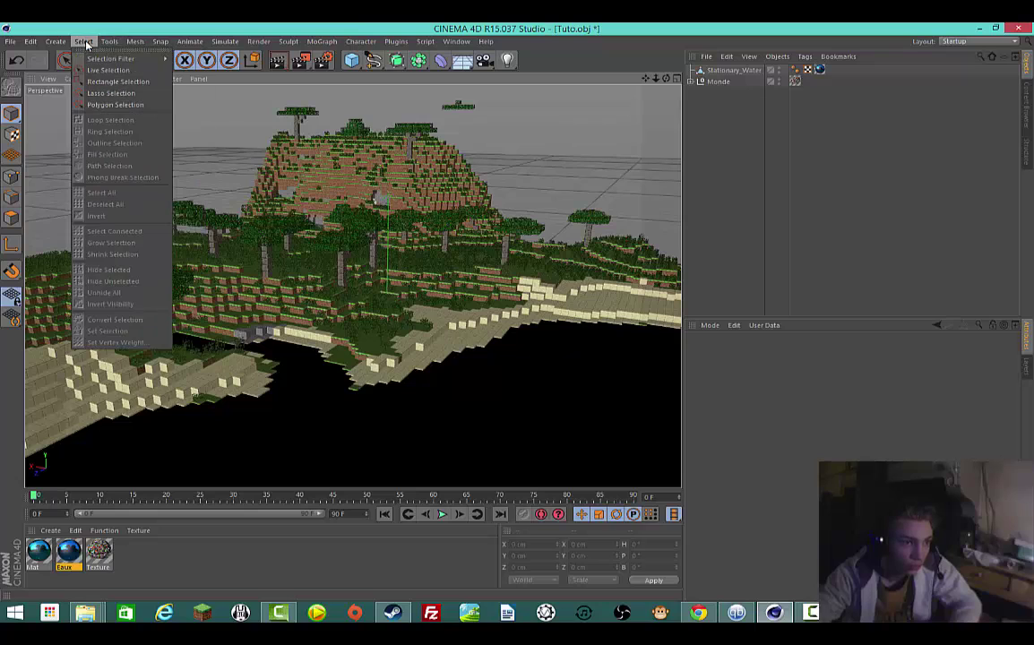
mouse_move(58, 41)
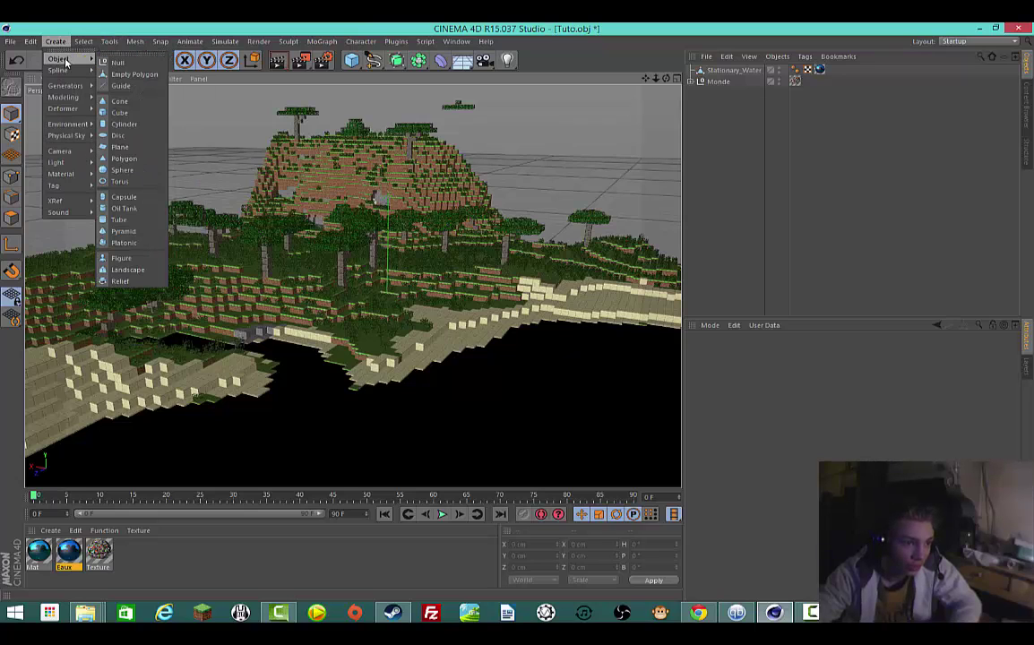
mouse_move(79, 128)
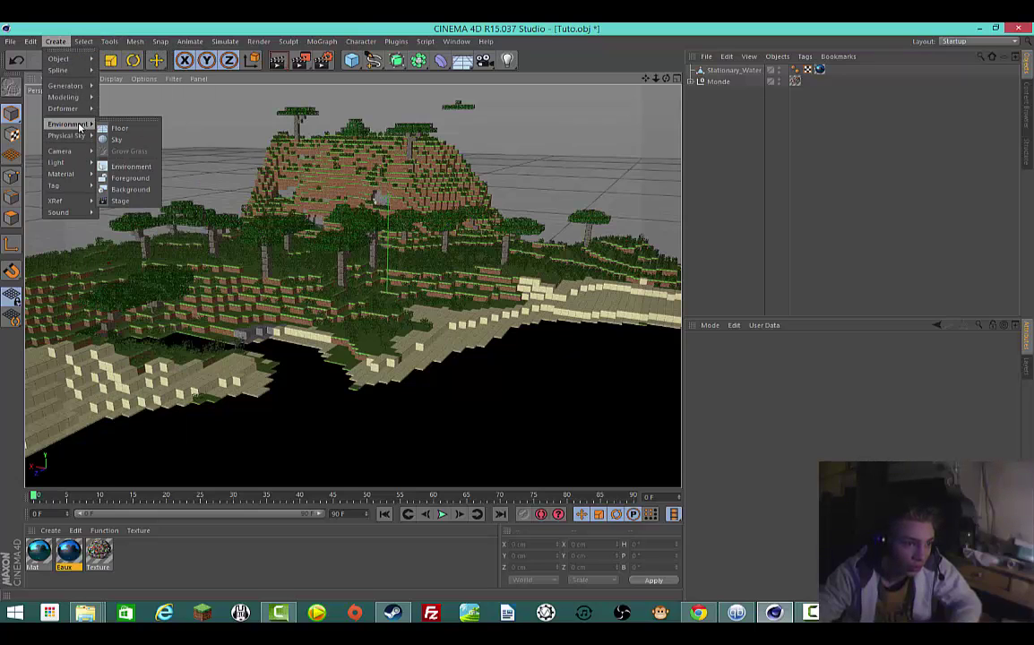
click(139, 138)
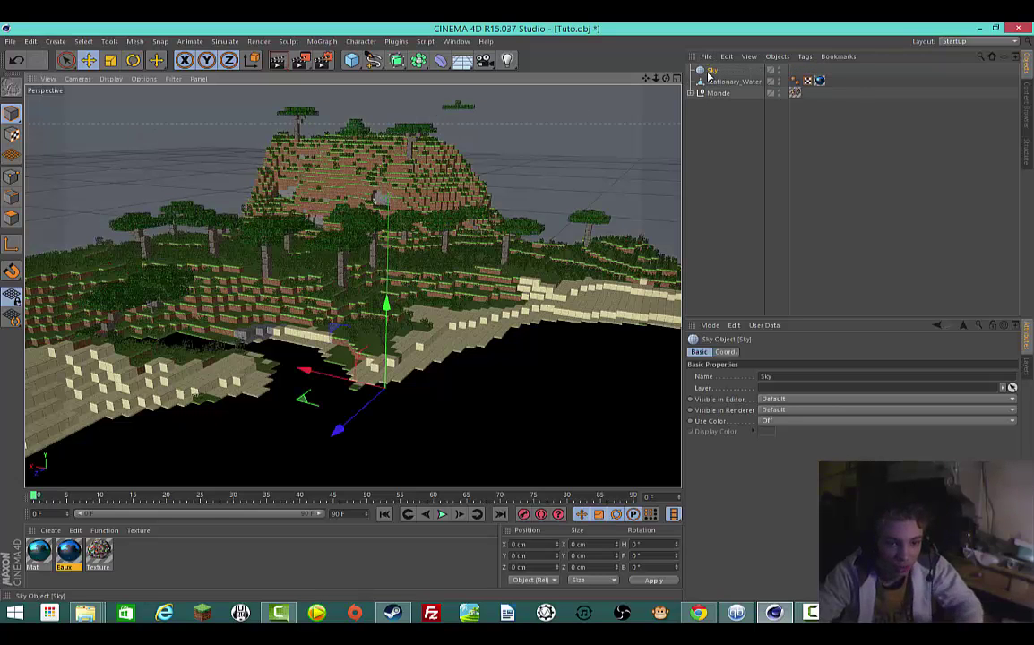
key(ctrl+z)
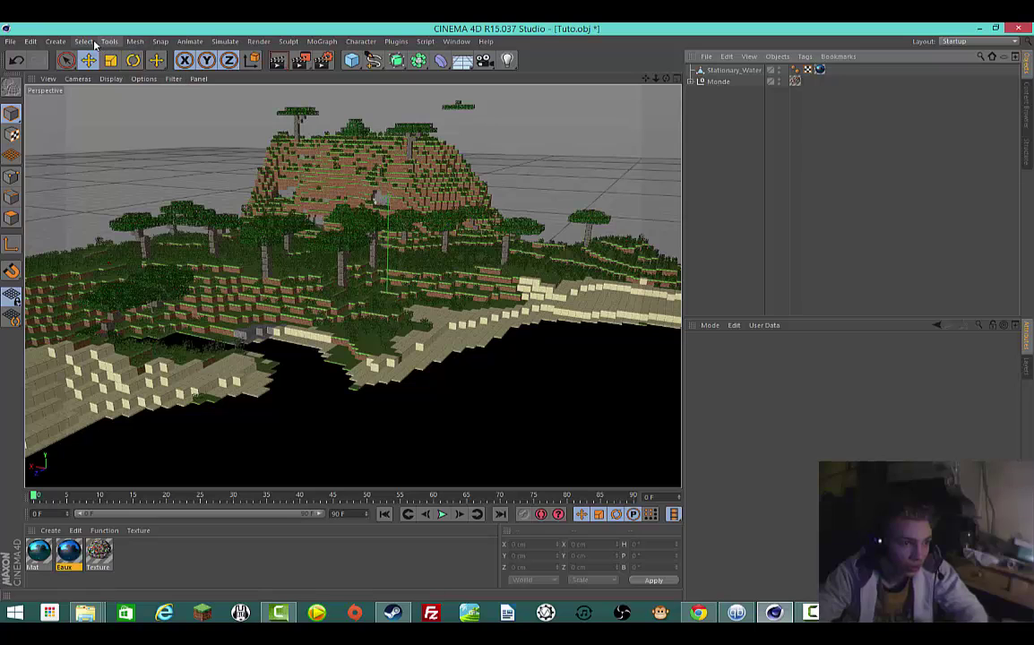
Step: Add a Physical Sky object to the scene, and clear the object selection
click(55, 41)
mouse_move(64, 112)
mouse_move(73, 135)
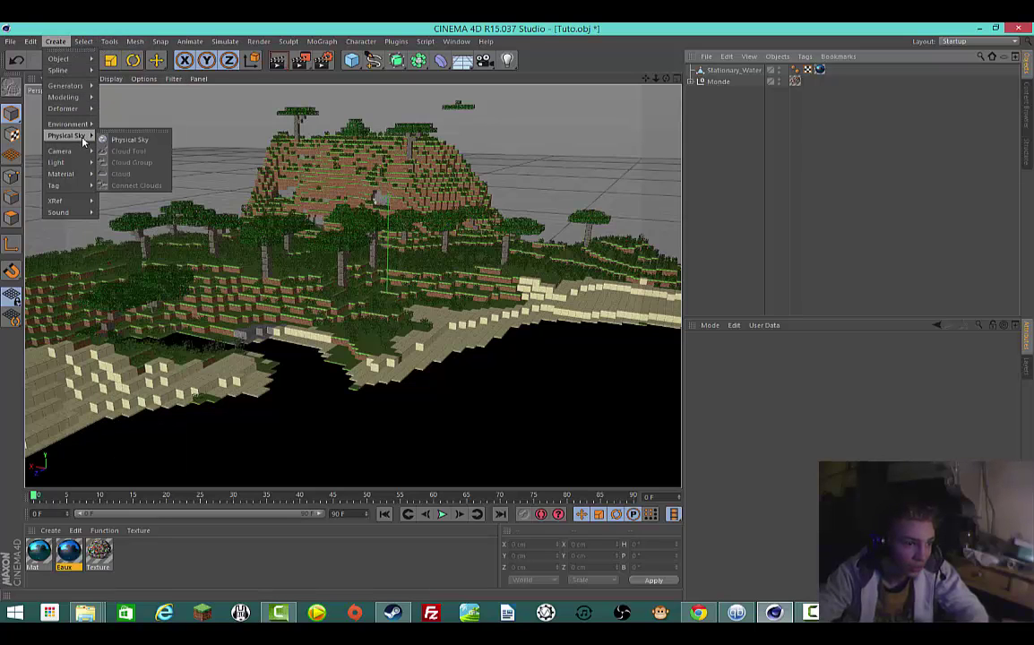
click(117, 136)
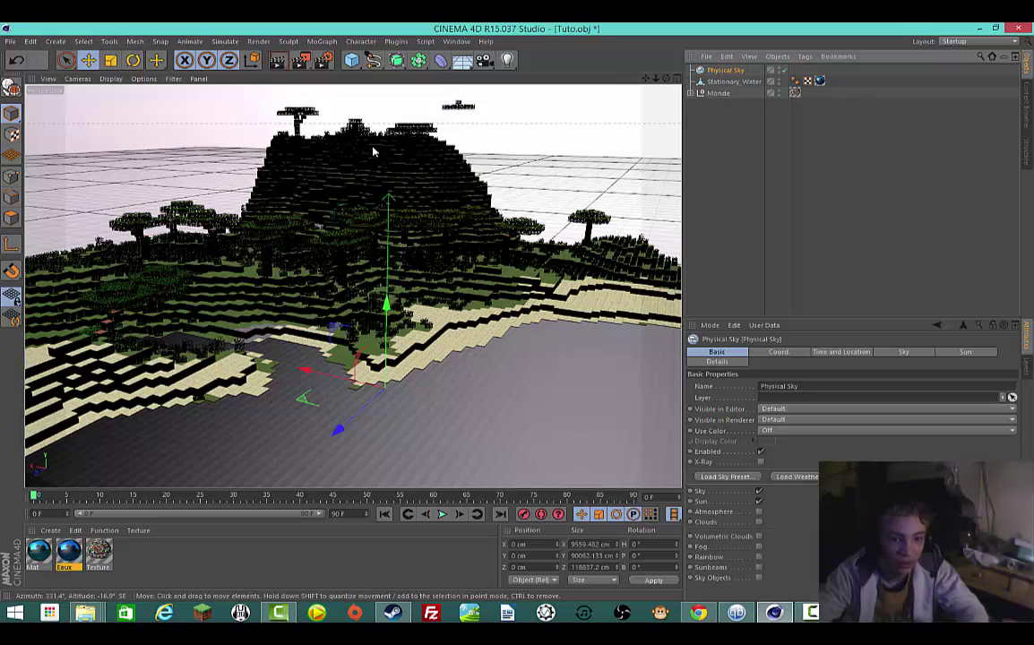
click(748, 179)
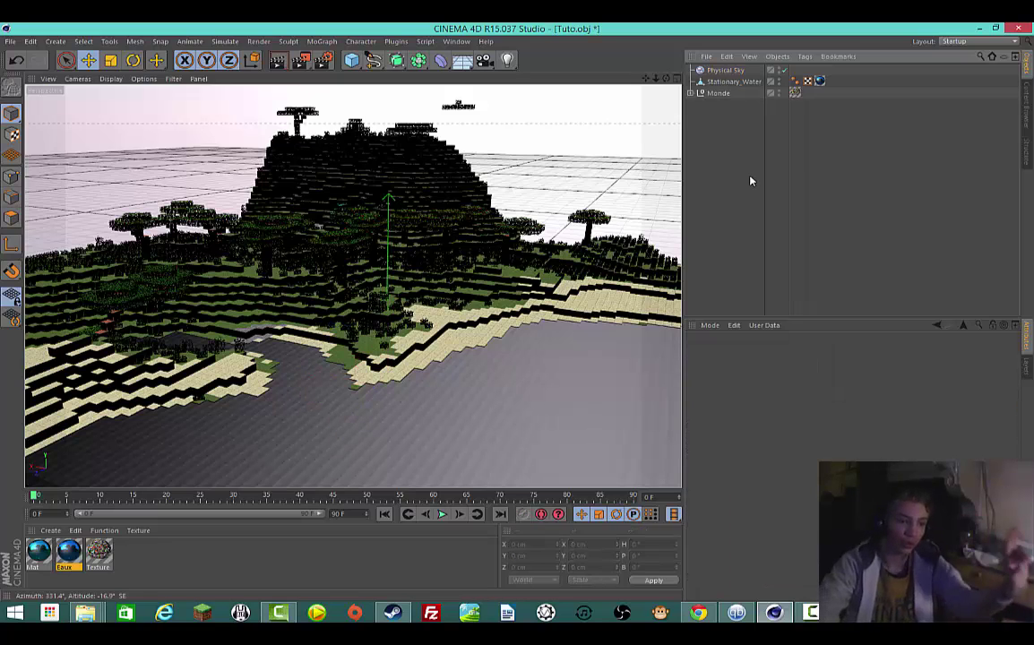
click(653, 173)
click(791, 189)
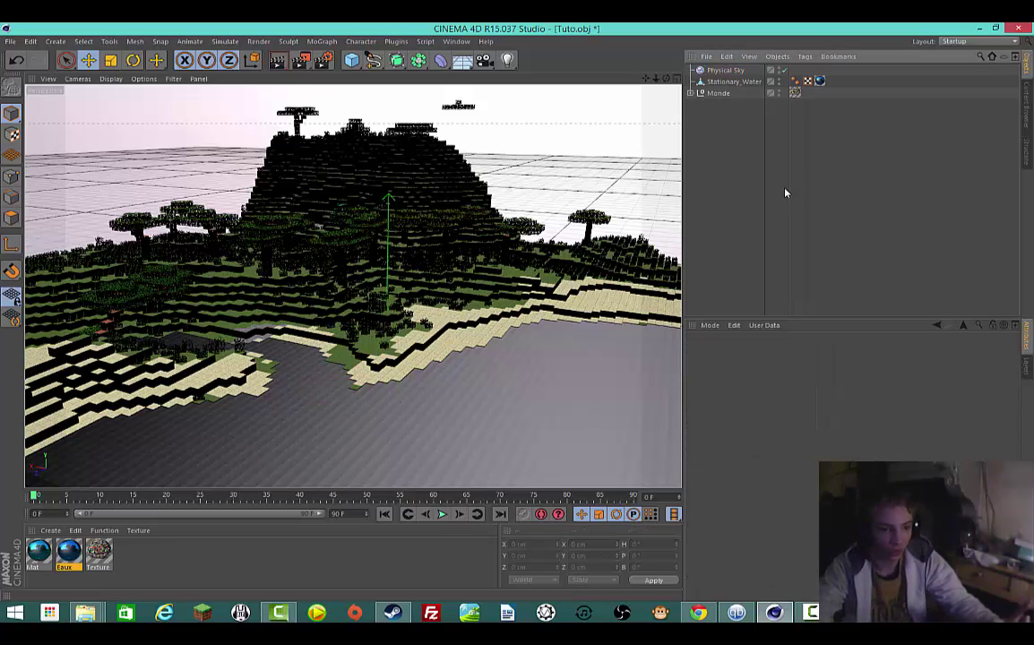
click(66, 41)
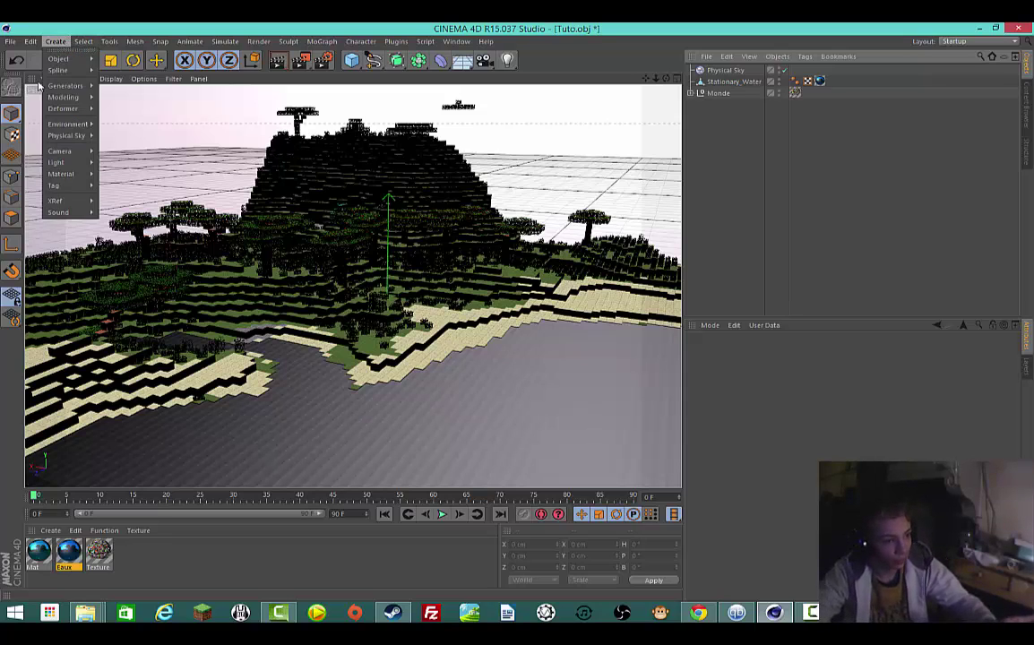
mouse_move(63, 129)
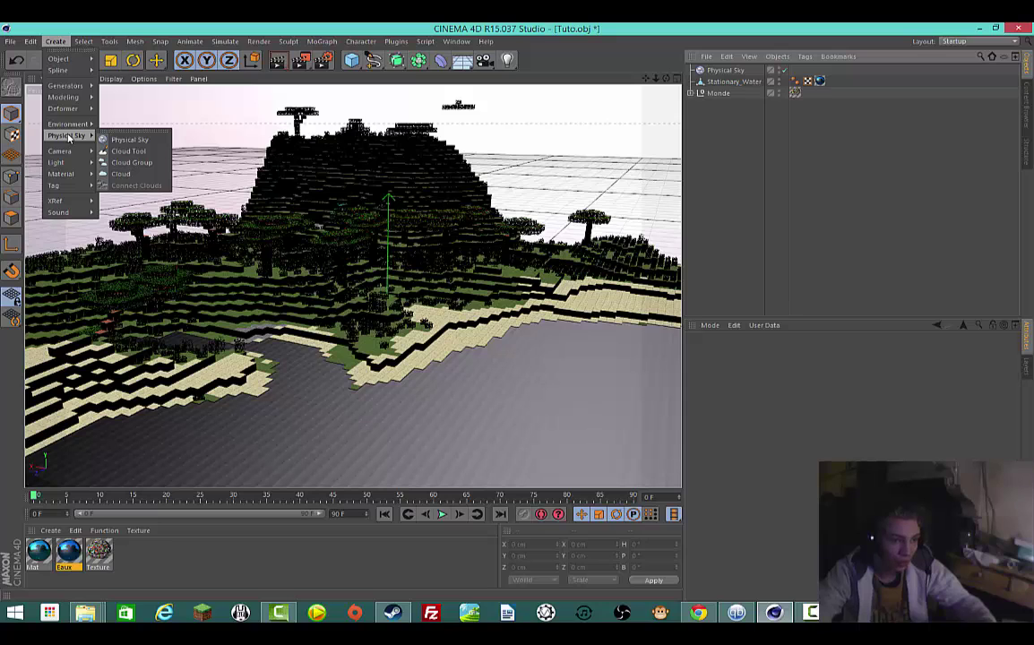
click(517, 121)
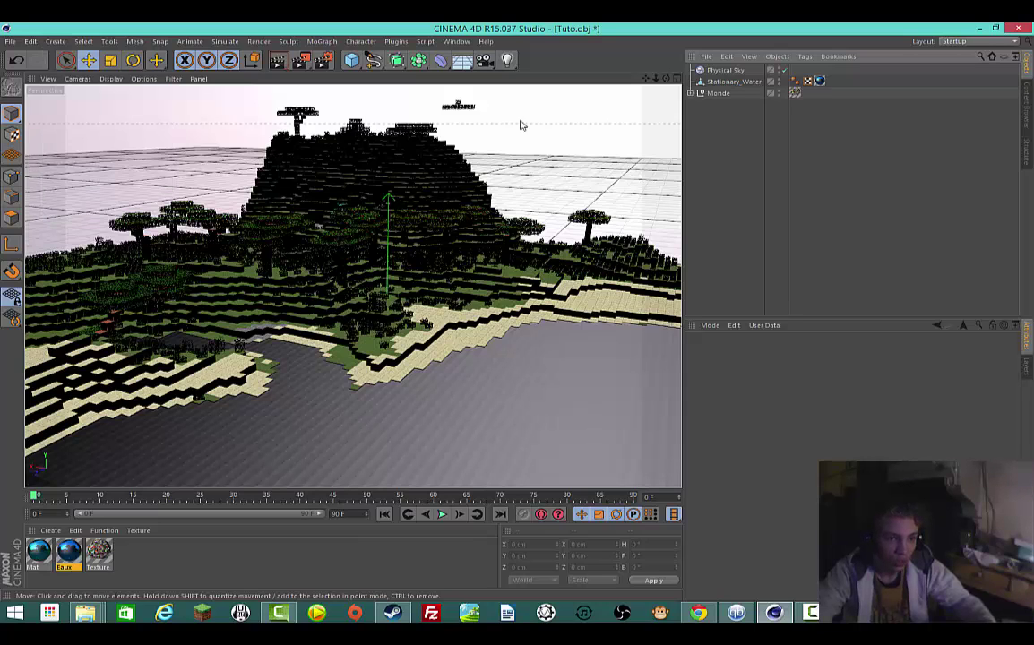
Step: Render the perspective view, render it again from a low angle across the water, and return to the editor display
click(278, 60)
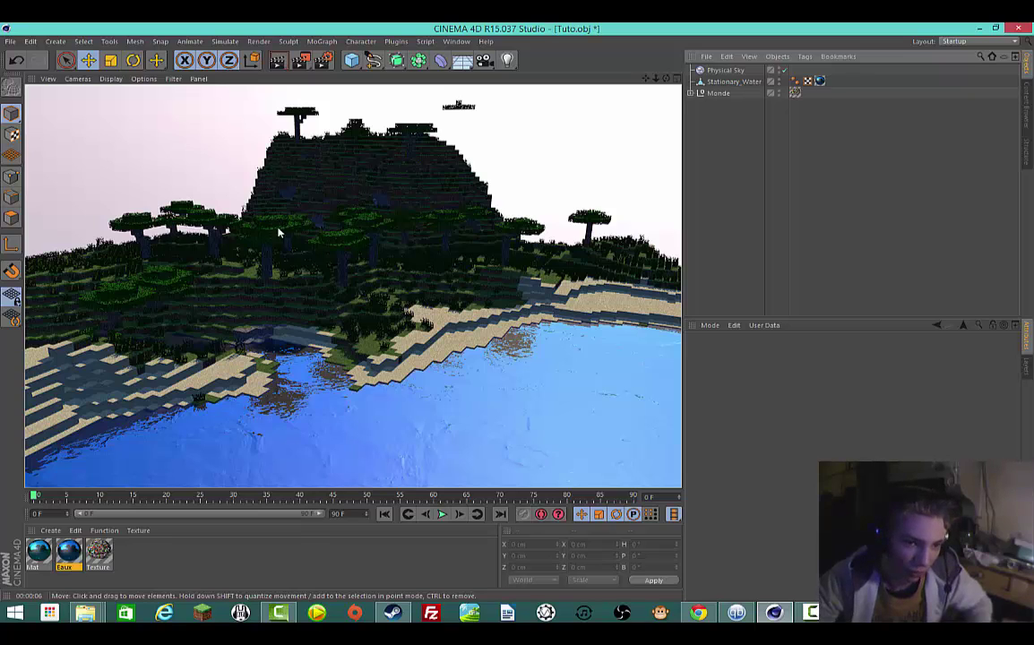
mouse_move(665, 78)
mouse_down()
mouse_move(517, 316)
mouse_move(412, 304)
mouse_move(517, 316)
mouse_move(466, 280)
mouse_up()
click(278, 60)
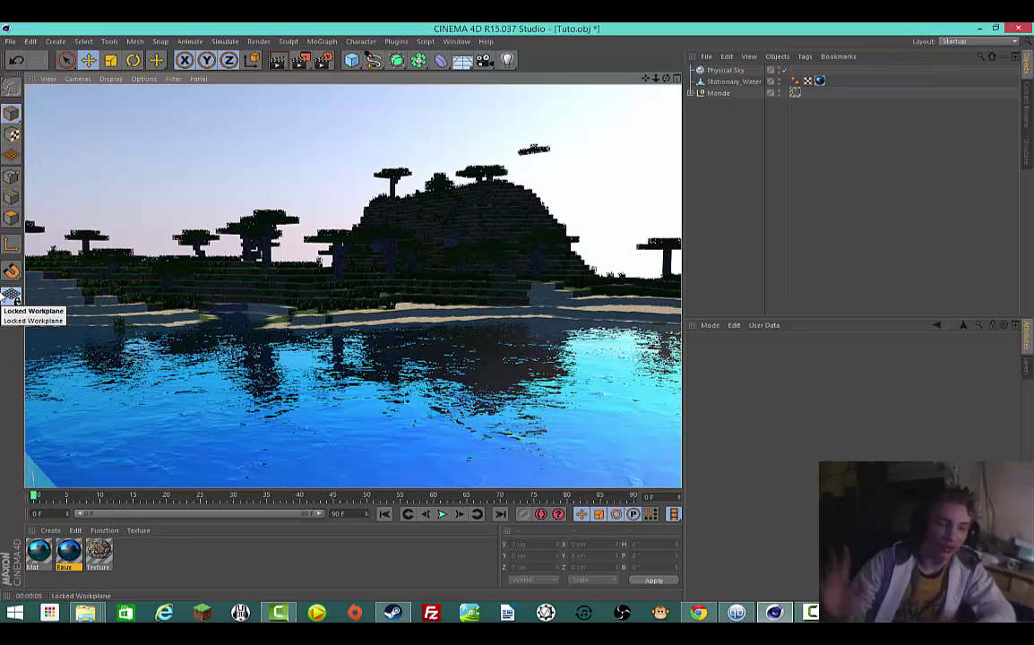
click(715, 80)
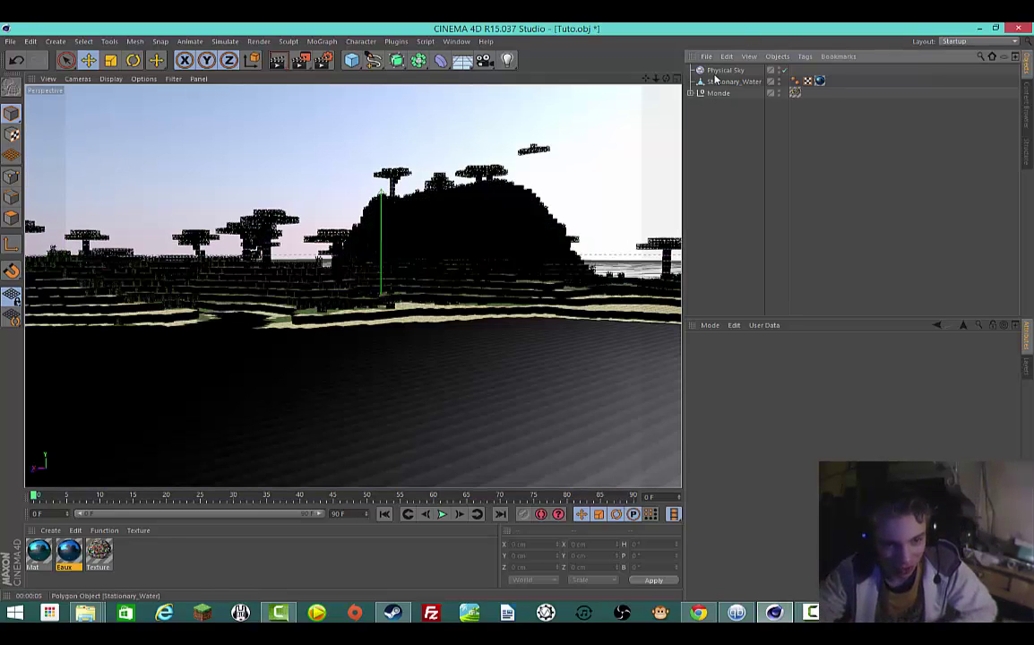
Step: Enable Fog on the Physical Sky and set the fog's noise to Box Noise
click(722, 70)
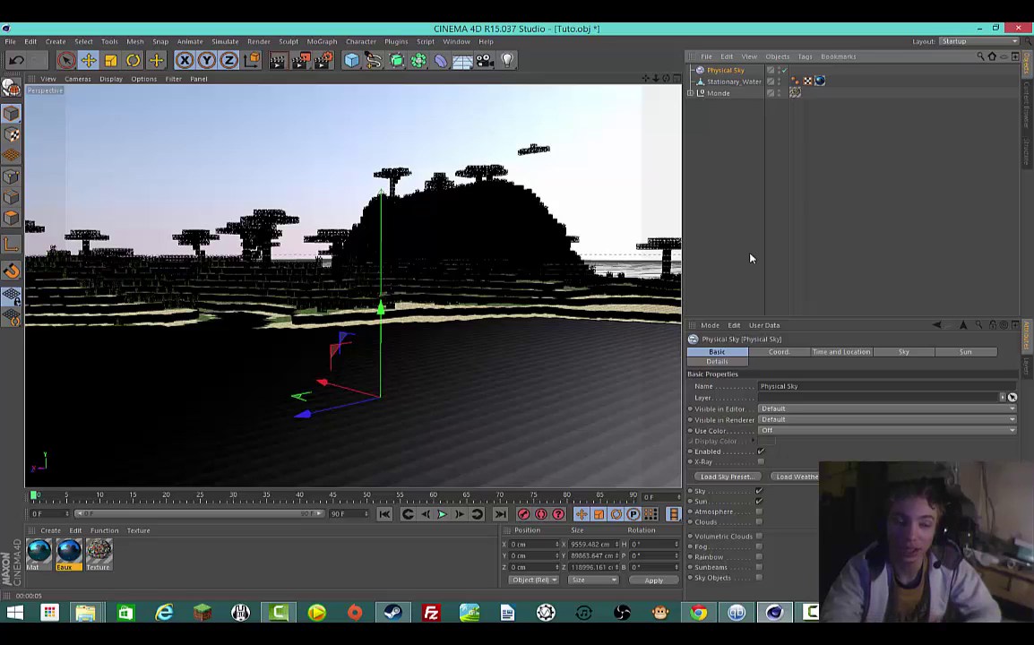
click(896, 354)
click(723, 352)
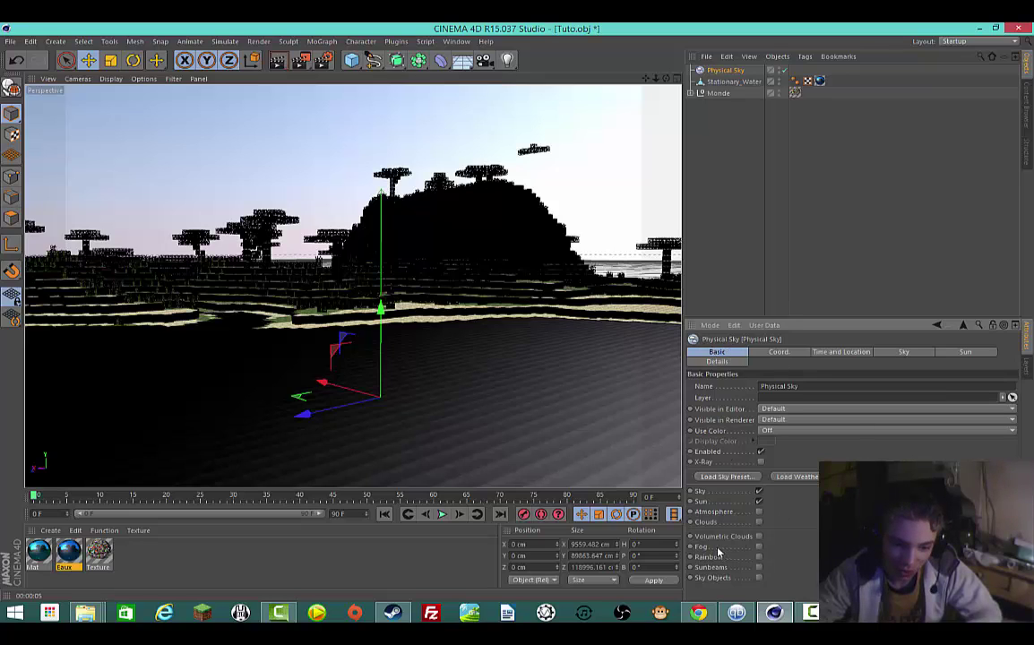
click(758, 547)
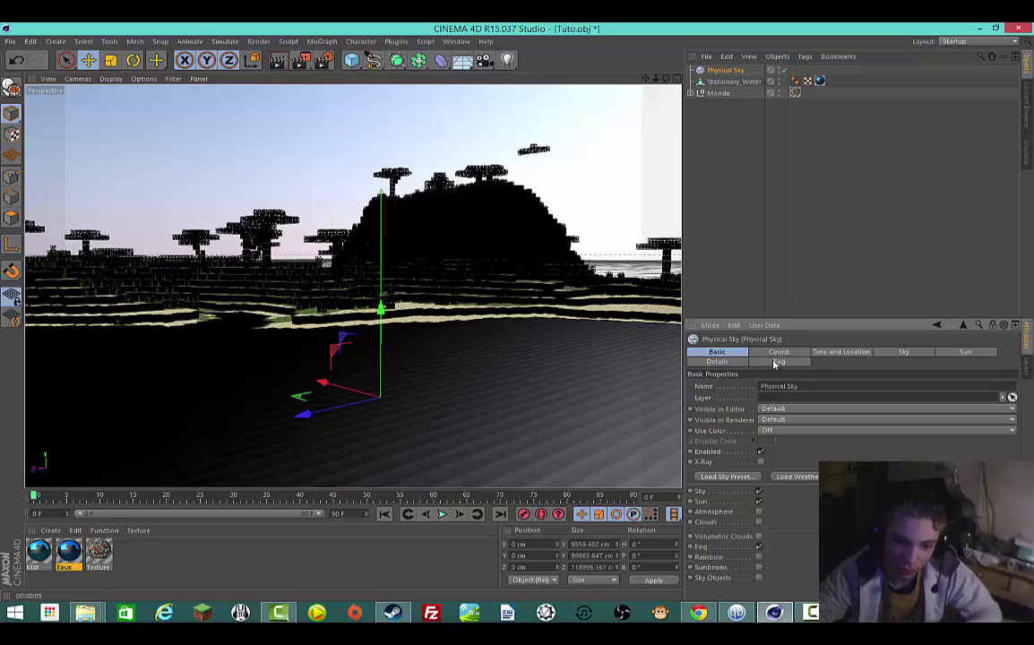
click(776, 362)
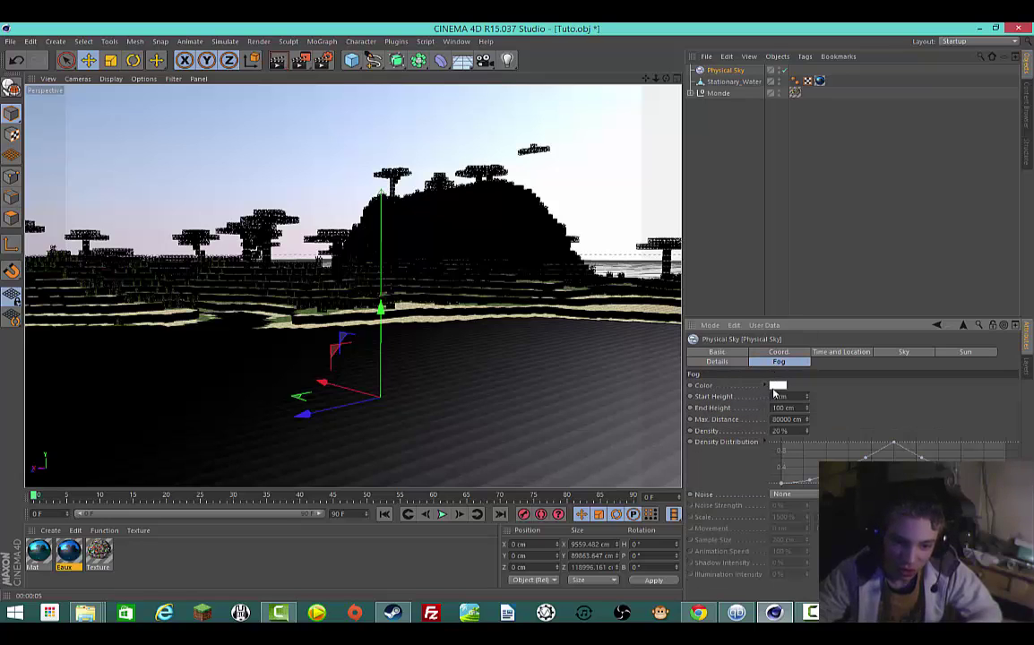
click(784, 494)
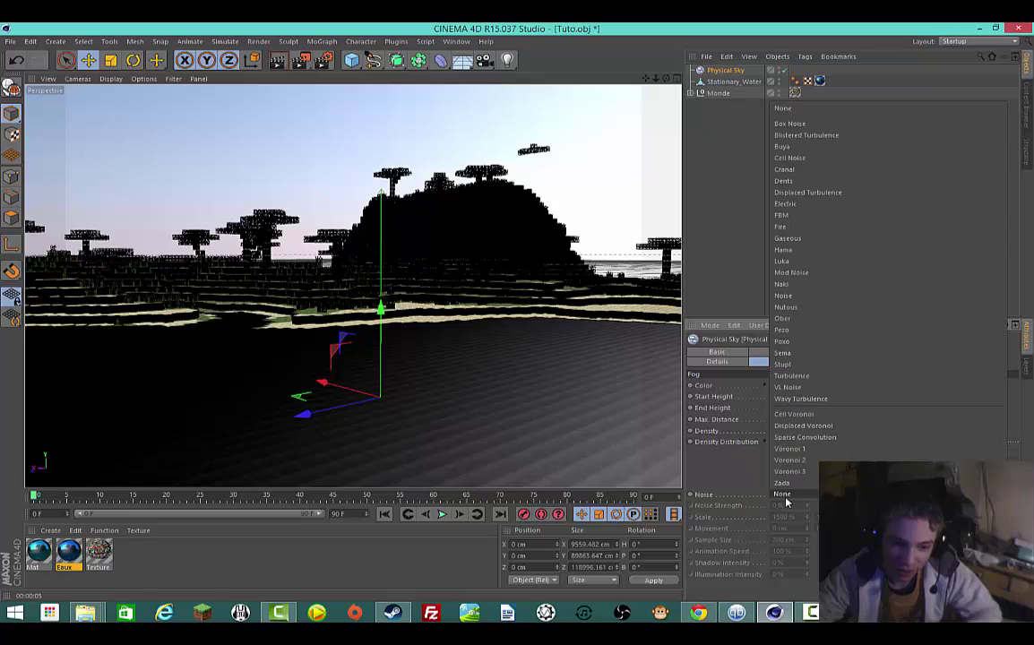
click(826, 123)
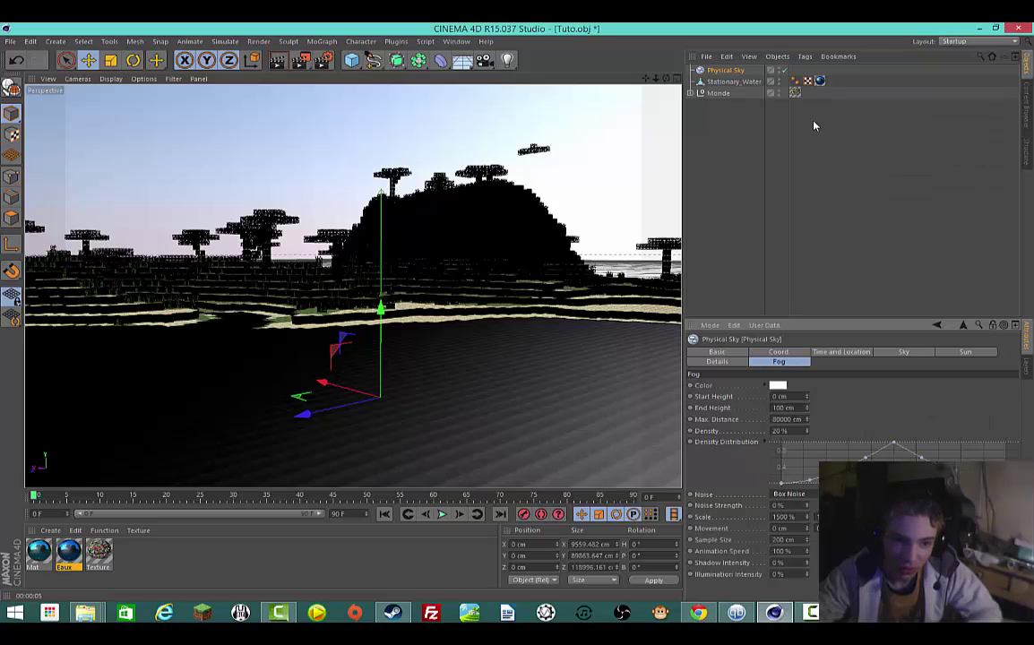
Step: Render the view to preview the fog, and return to the Physical Sky's fog settings
click(277, 60)
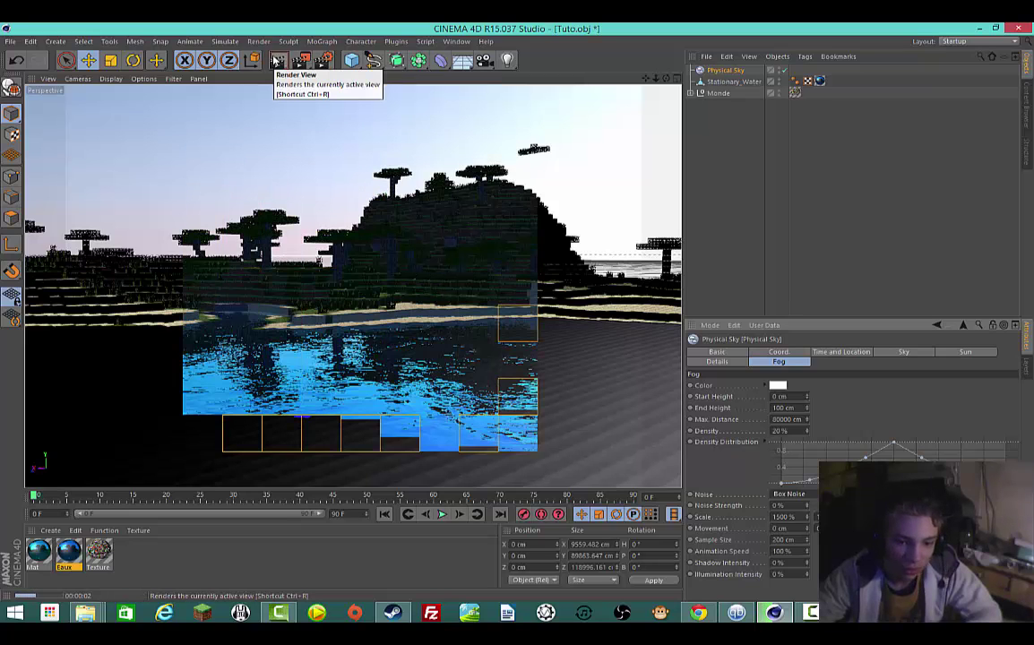
click(627, 198)
click(721, 70)
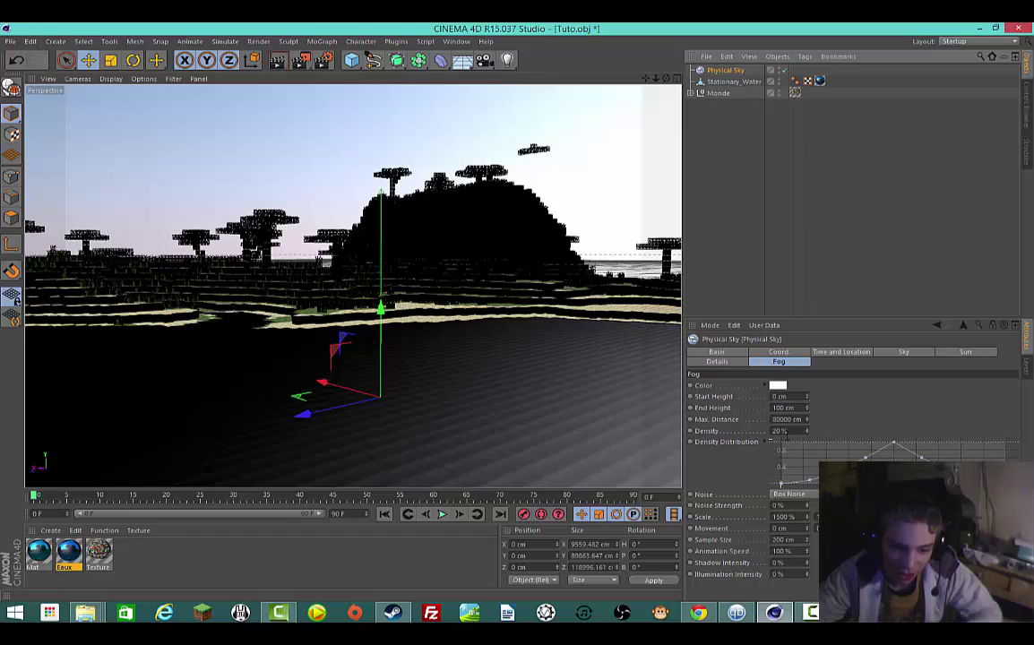
Step: Try nudging the fog's Sample Size and Animation Speed, and undo the adjustments
click(806, 542)
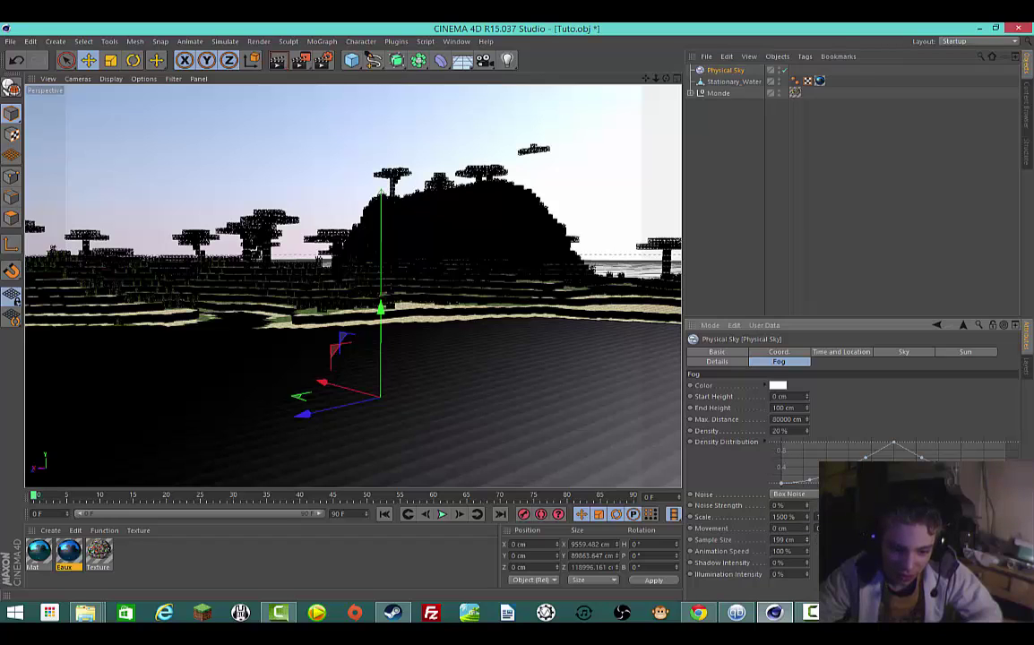
click(806, 537)
click(808, 553)
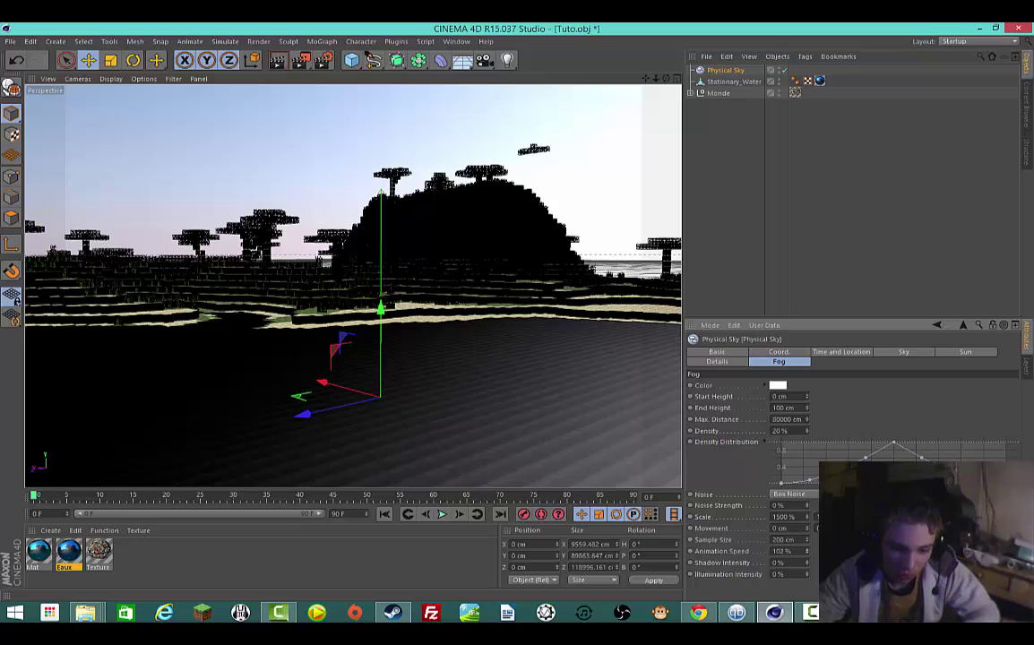
key(ctrl+z)
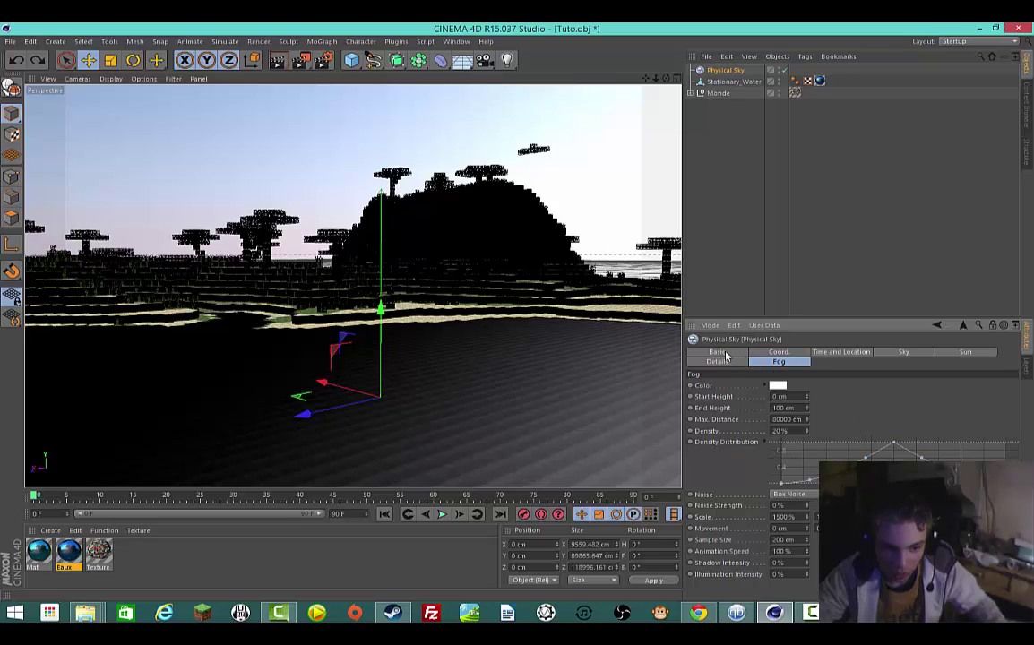
Step: Turn off Fog on the Physical Sky and enable Clouds instead
click(722, 352)
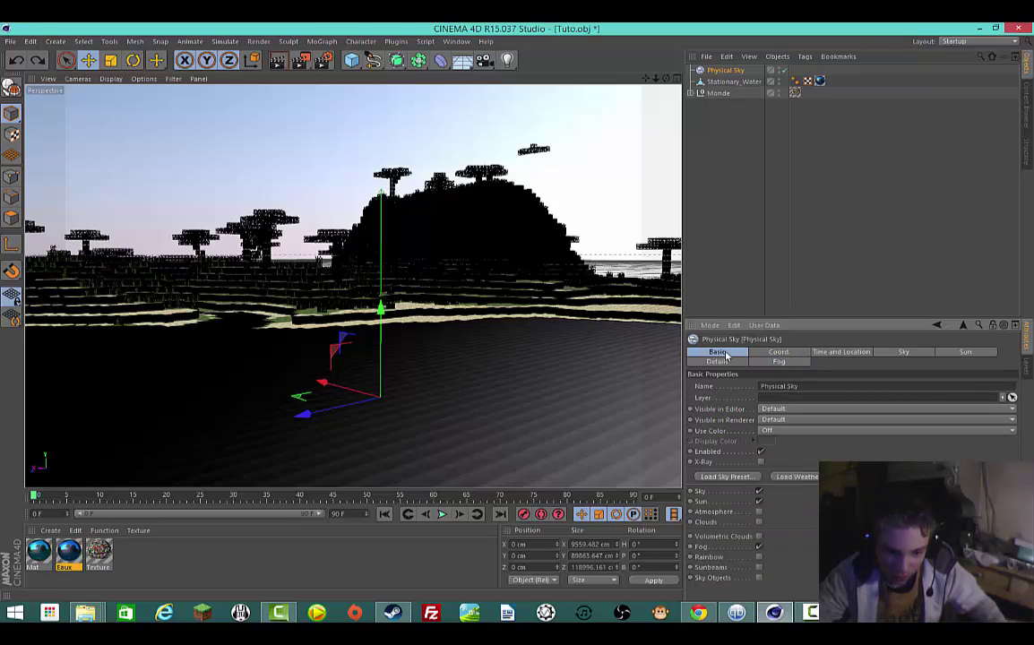
click(760, 547)
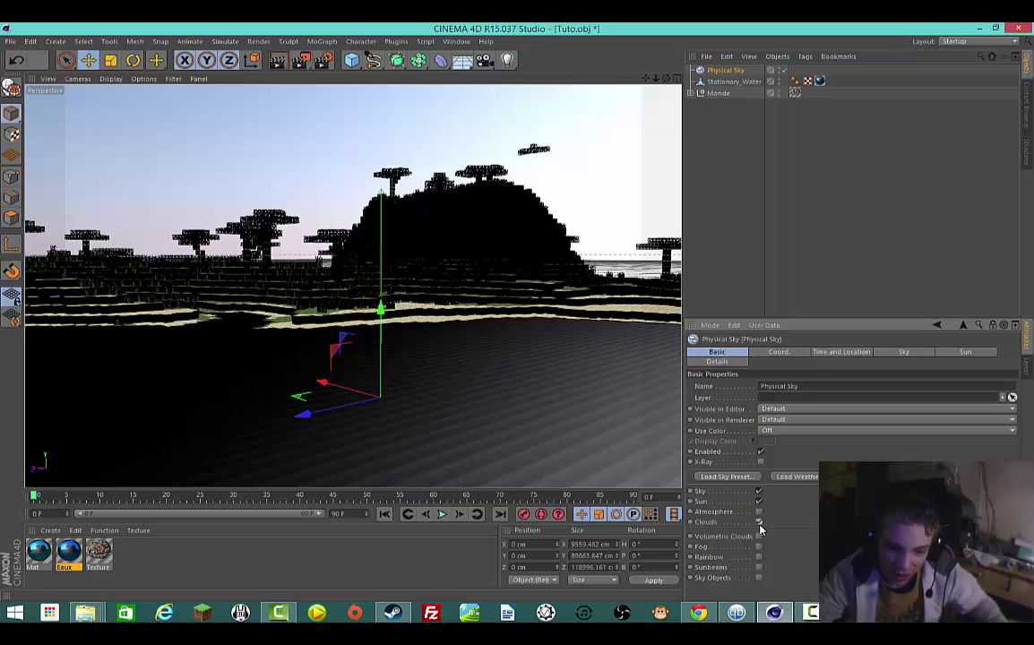
click(759, 522)
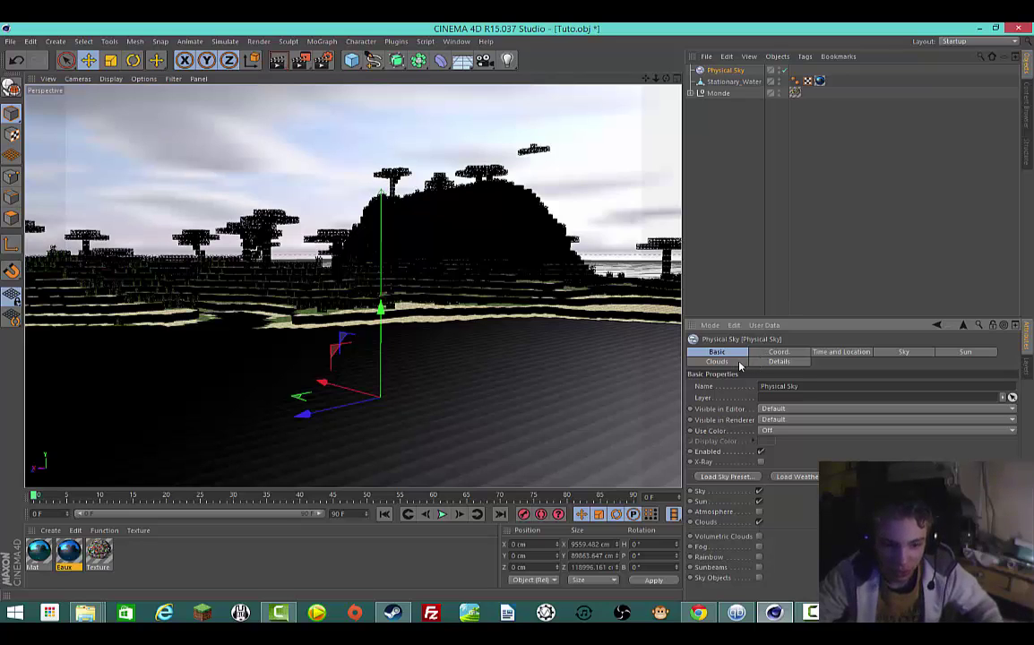
Step: Disable cloud Layers 2, 3, 4 and 5 of the Physical Sky, leaving only Layer 1 enabled
click(717, 362)
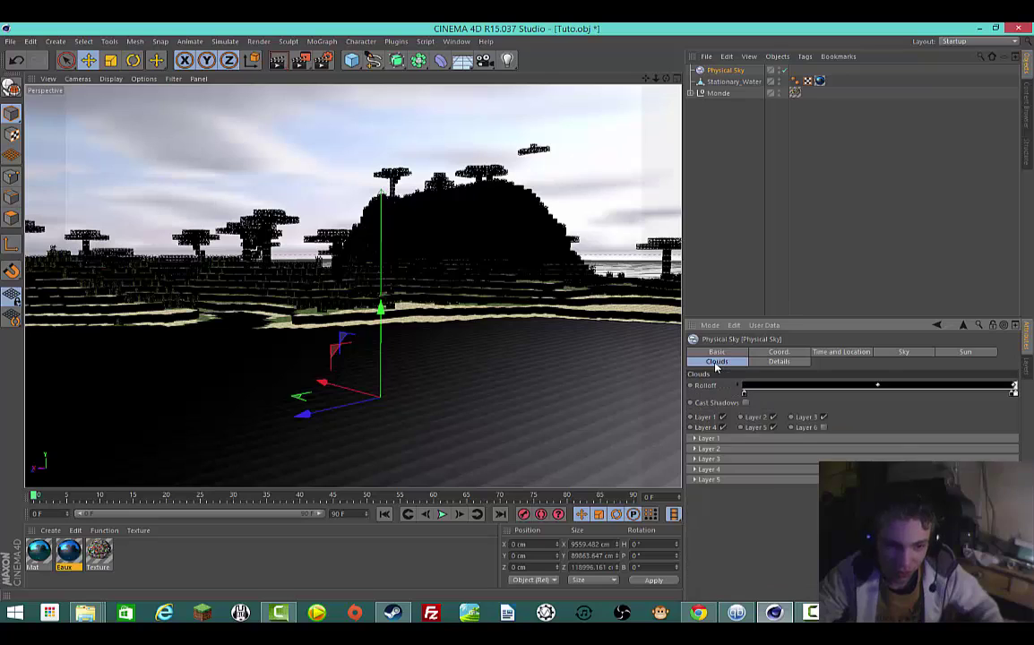
click(722, 427)
click(773, 428)
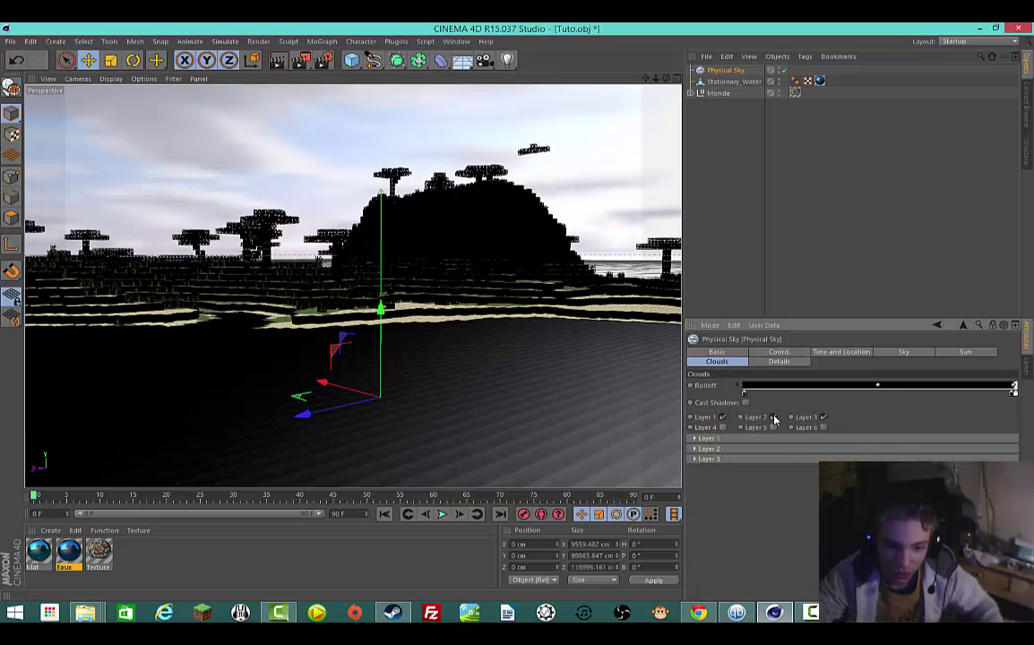
click(772, 418)
click(822, 418)
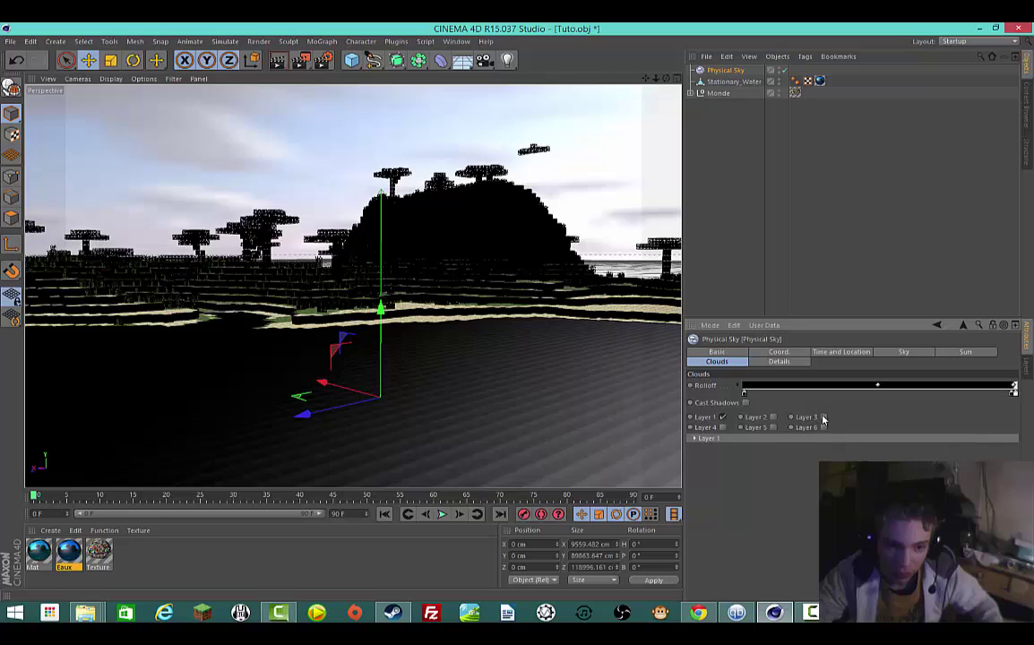
Step: Expand the settings of cloud Layer 1 and set its noise to Box Noise
click(708, 438)
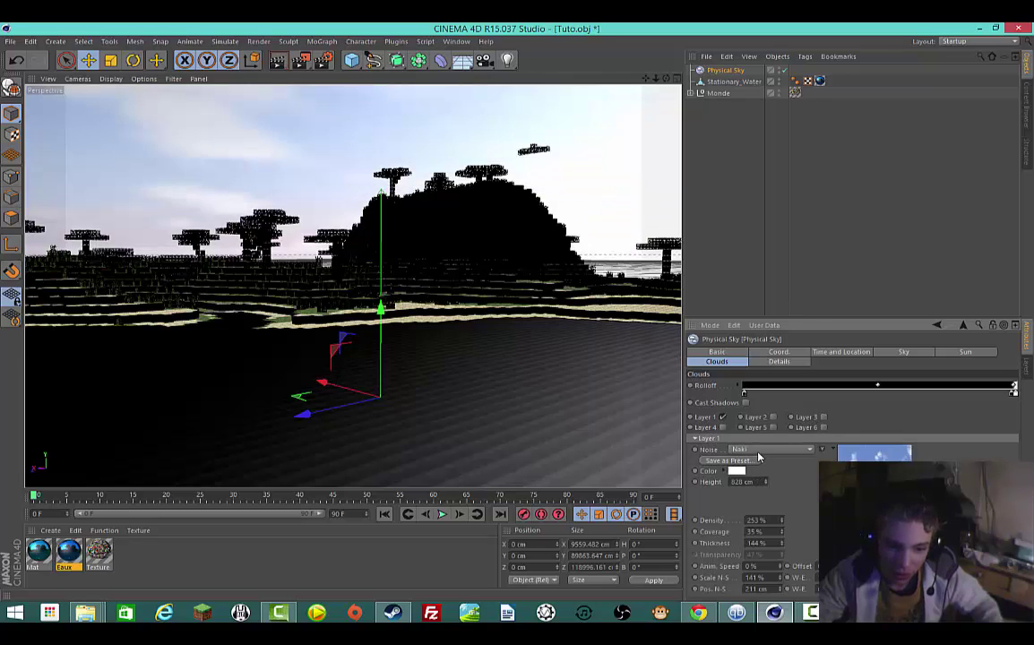
click(762, 450)
click(811, 81)
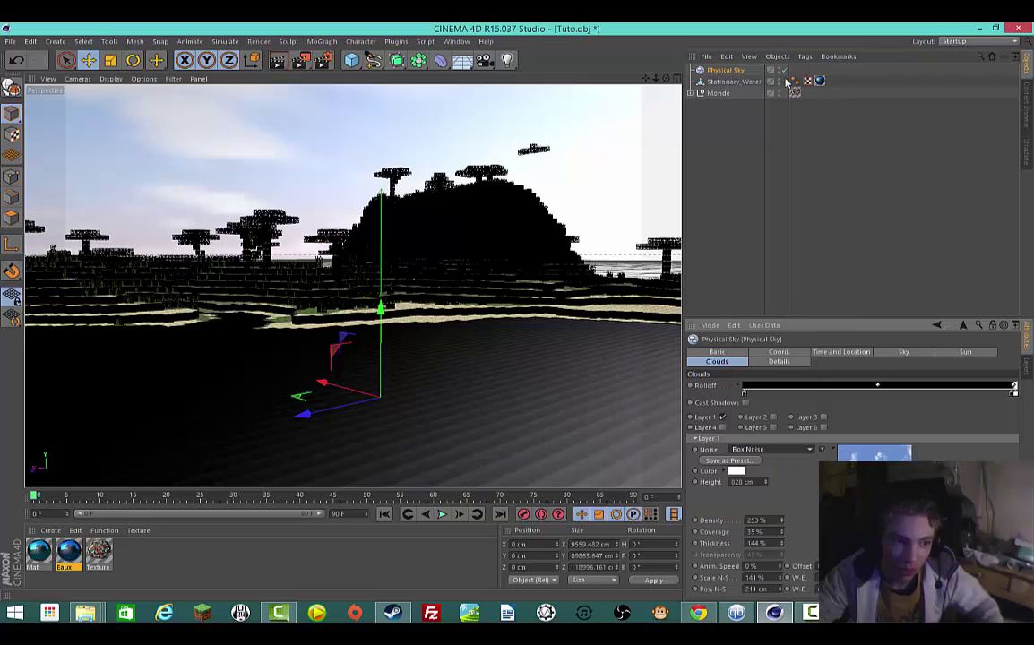
Step: Set the noise of the Physical Sky's cloud Layer 1 to Cell Noise and render the view to check it
click(762, 450)
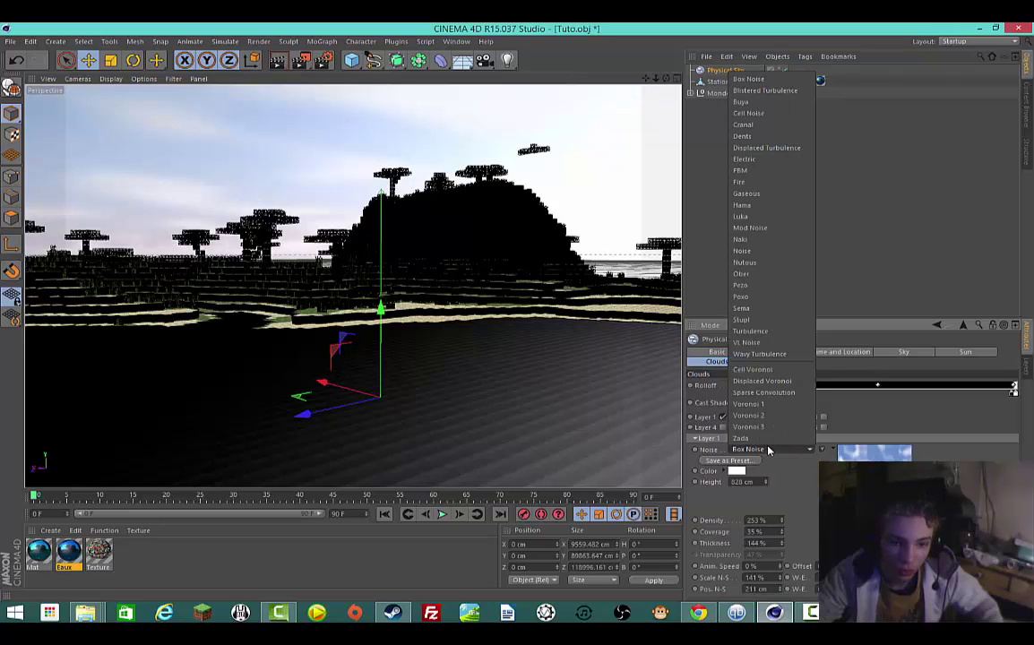
click(772, 113)
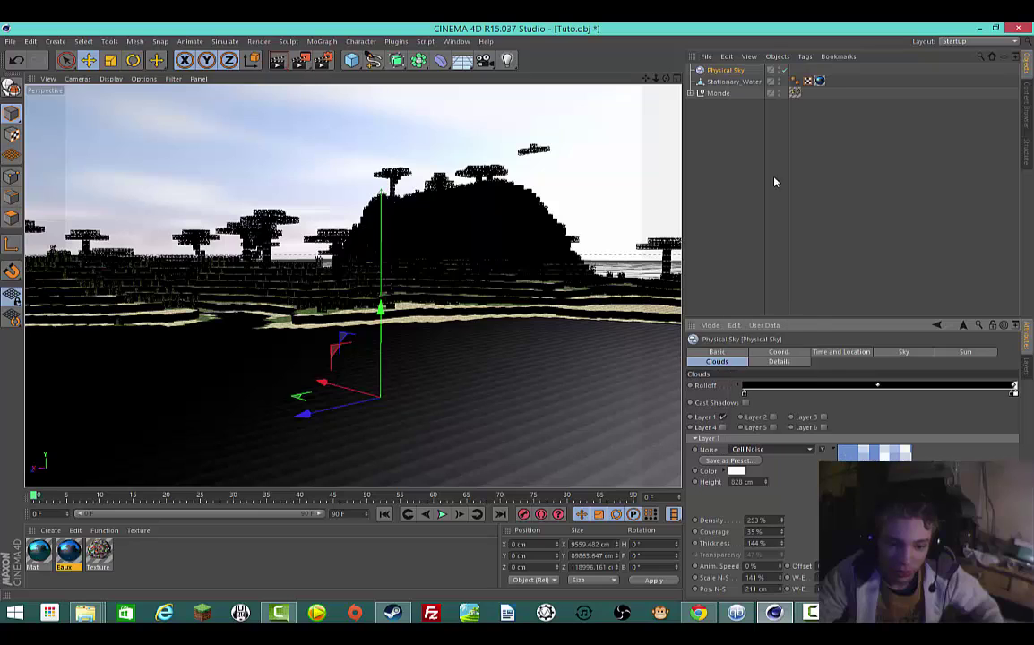
click(781, 451)
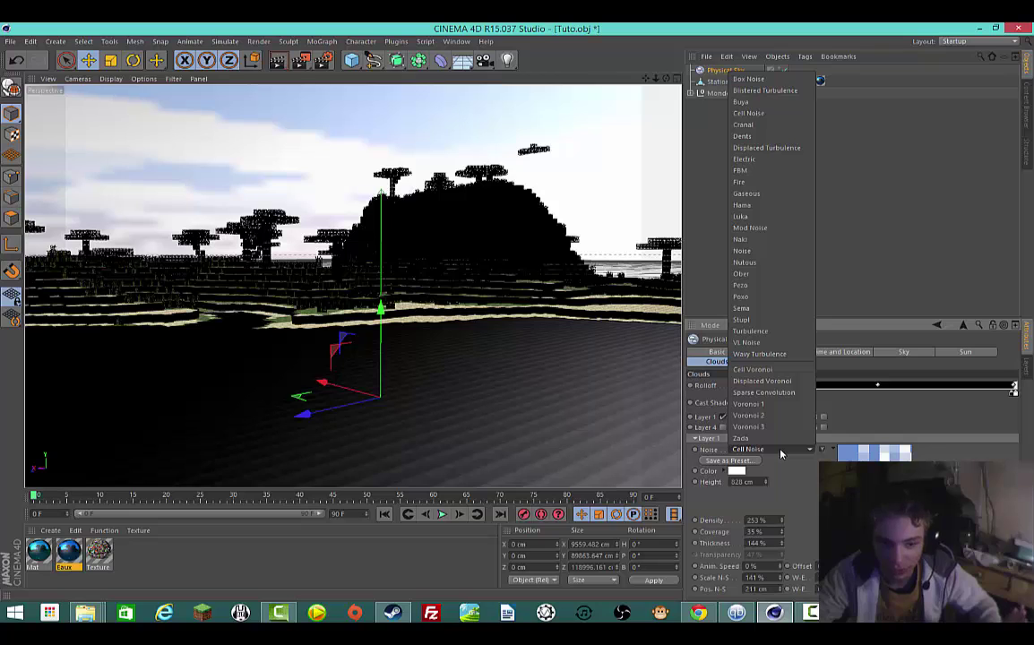
click(781, 453)
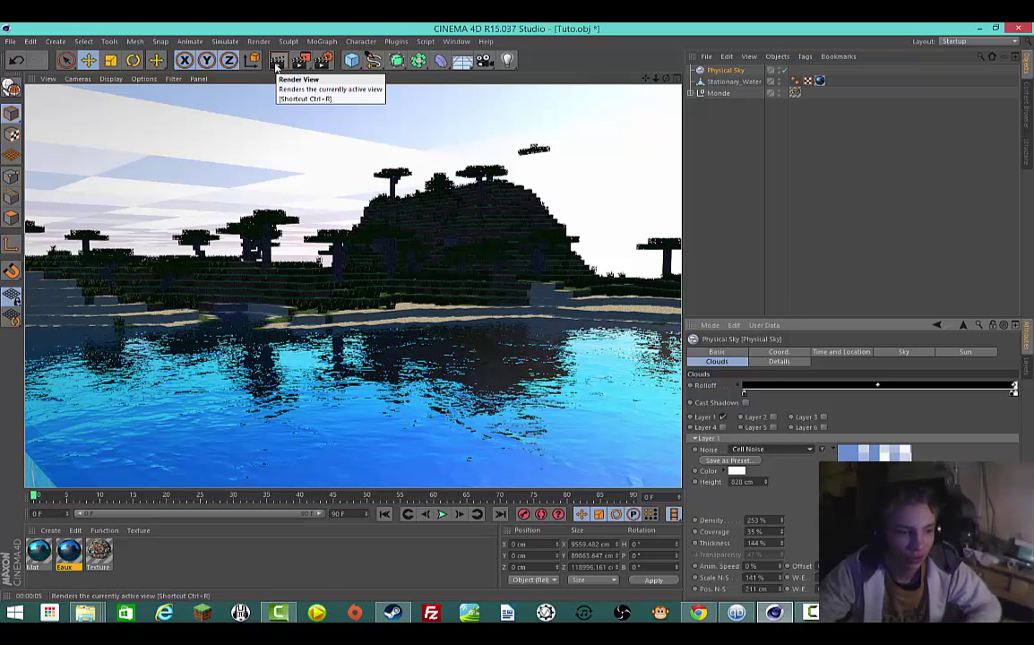
click(258, 136)
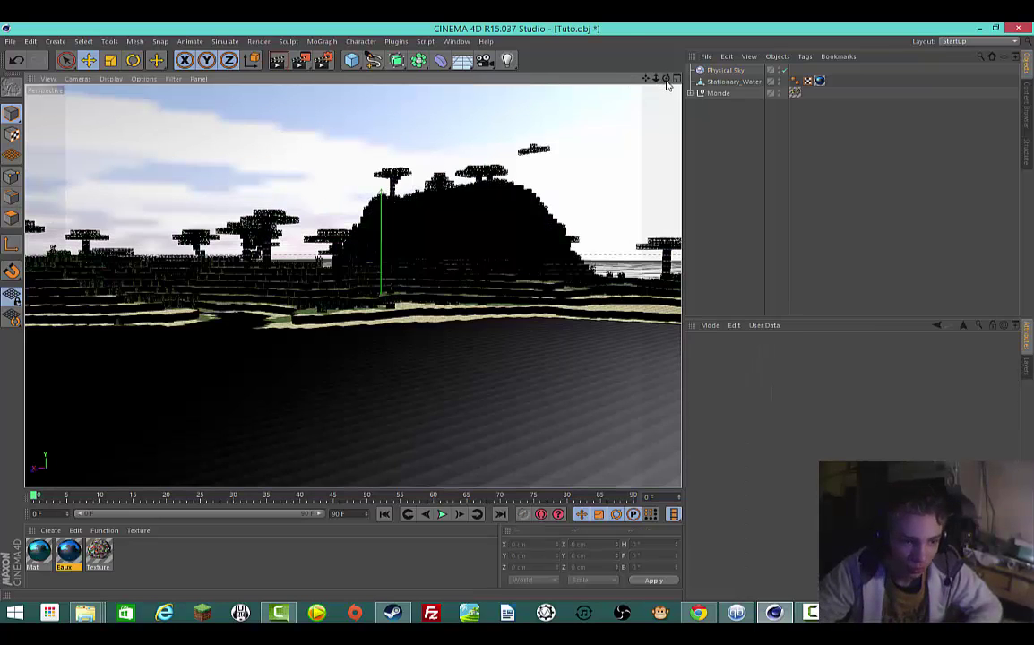
Step: Add the Ambient Occlusion and Global Illumination effects to the render settings
drag(666, 80, 653, 80)
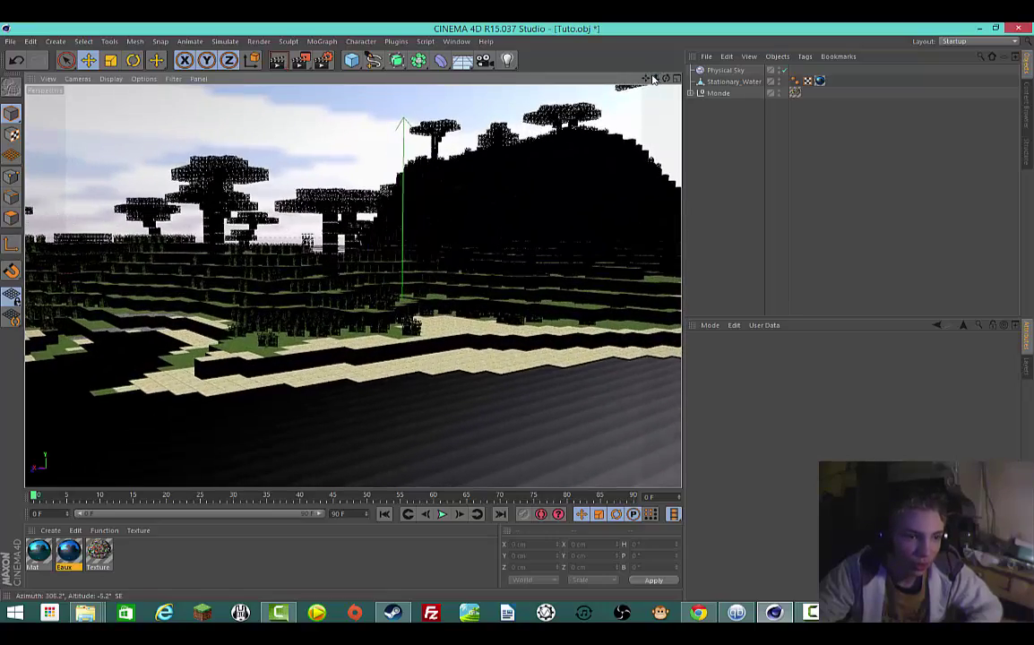
click(278, 60)
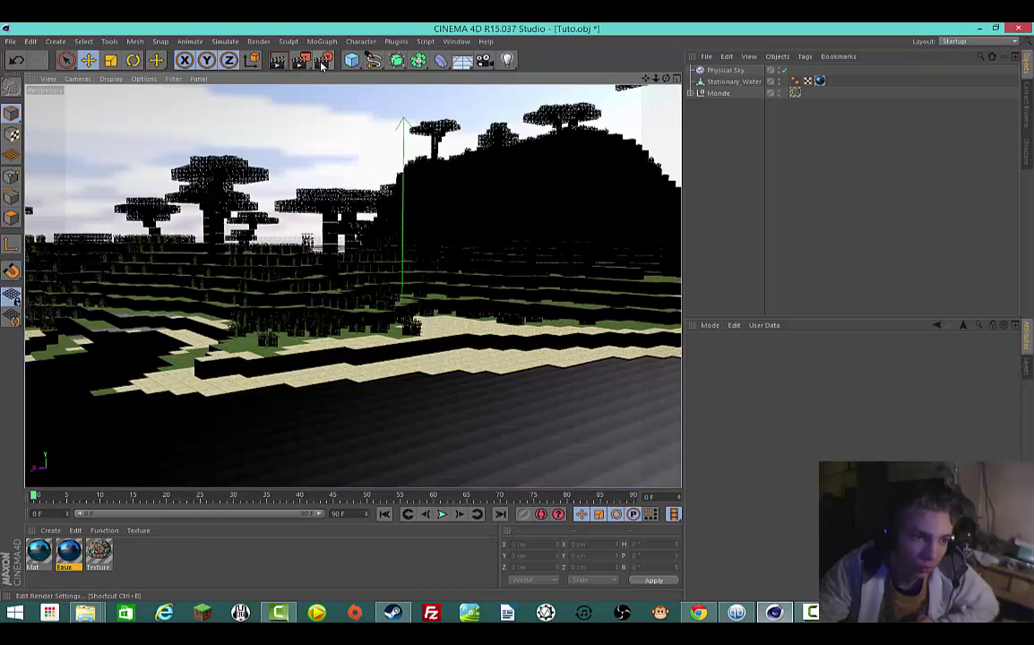
click(289, 56)
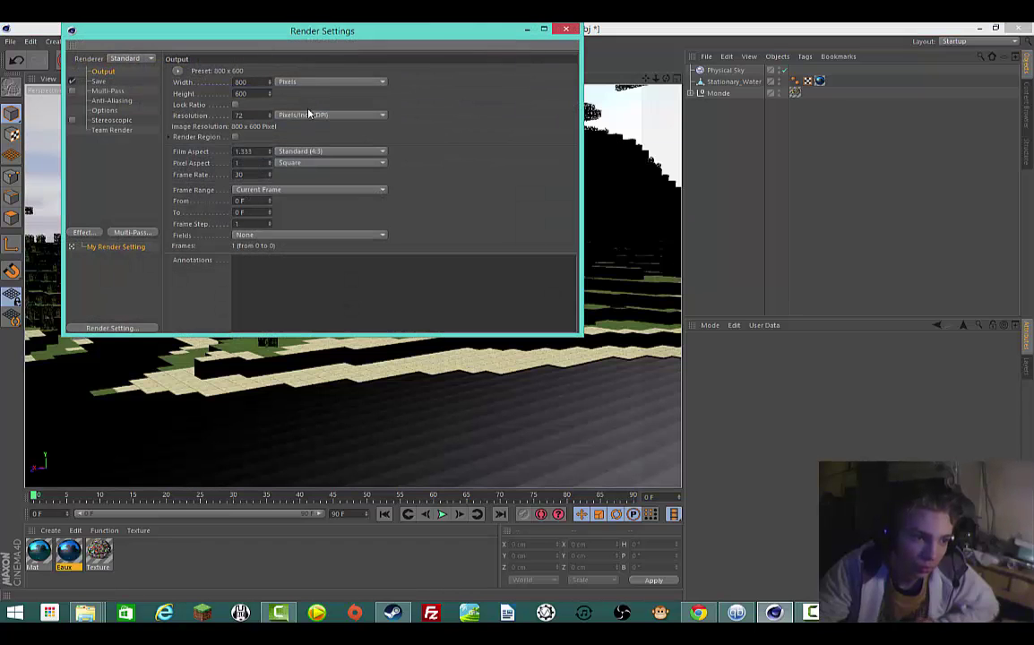
drag(213, 35, 402, 154)
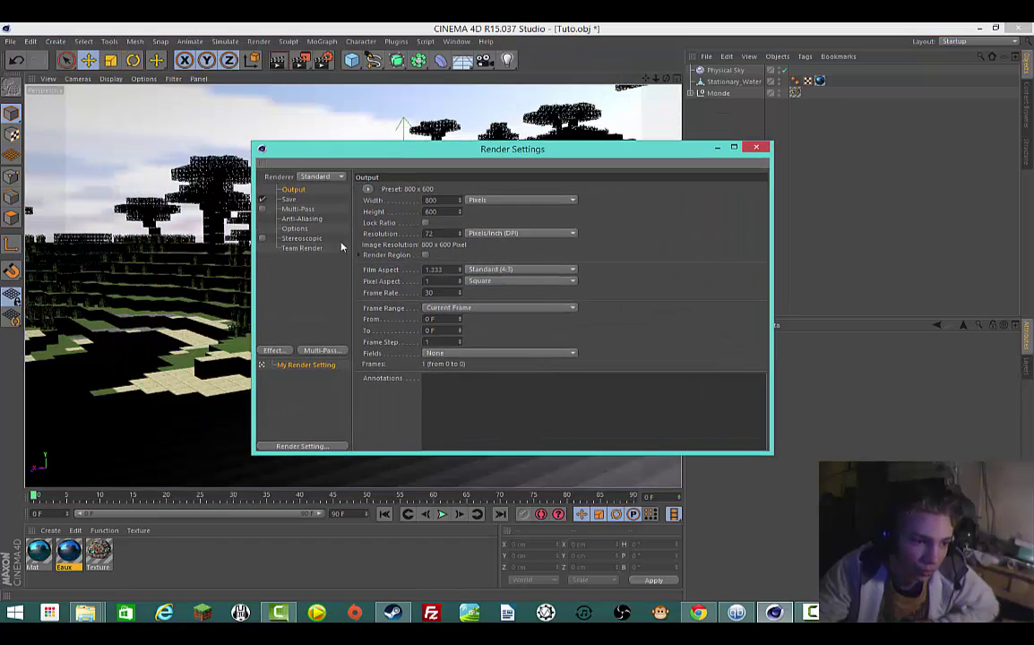
click(273, 350)
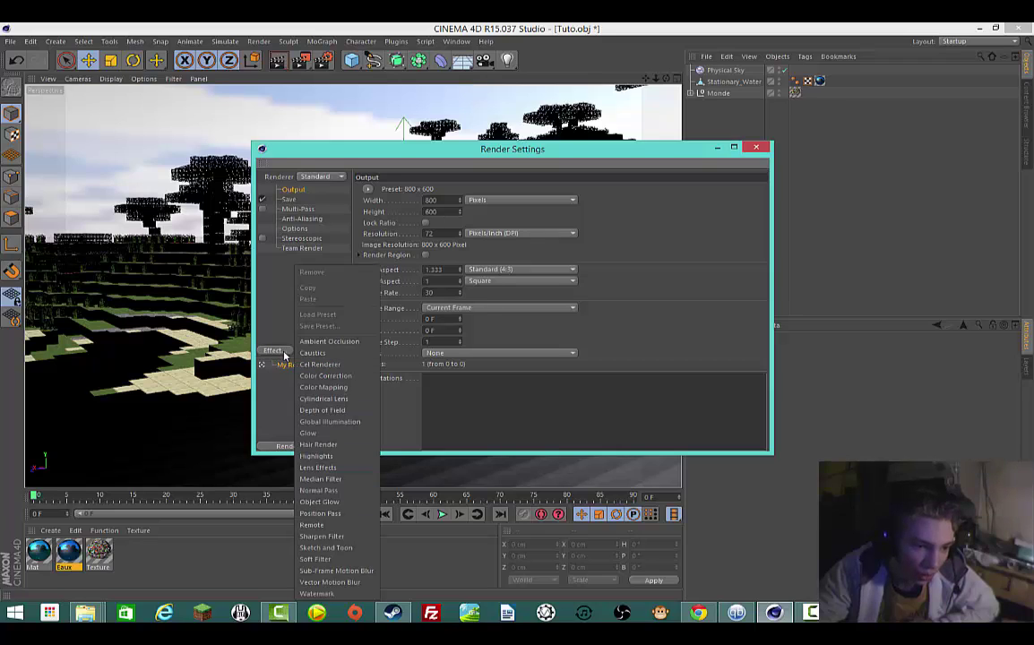
click(322, 341)
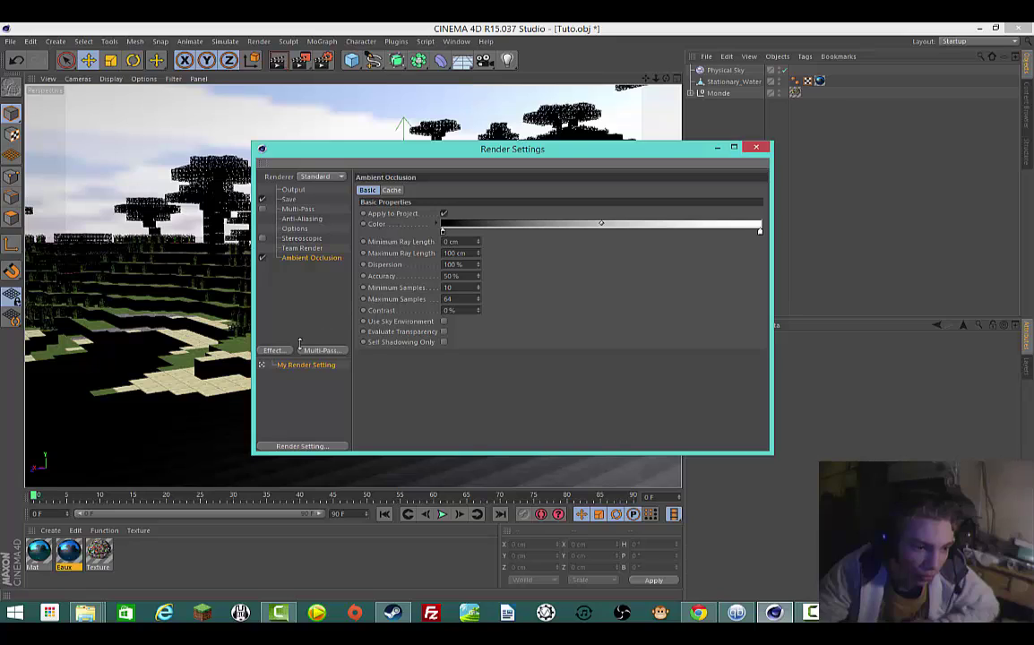
click(275, 352)
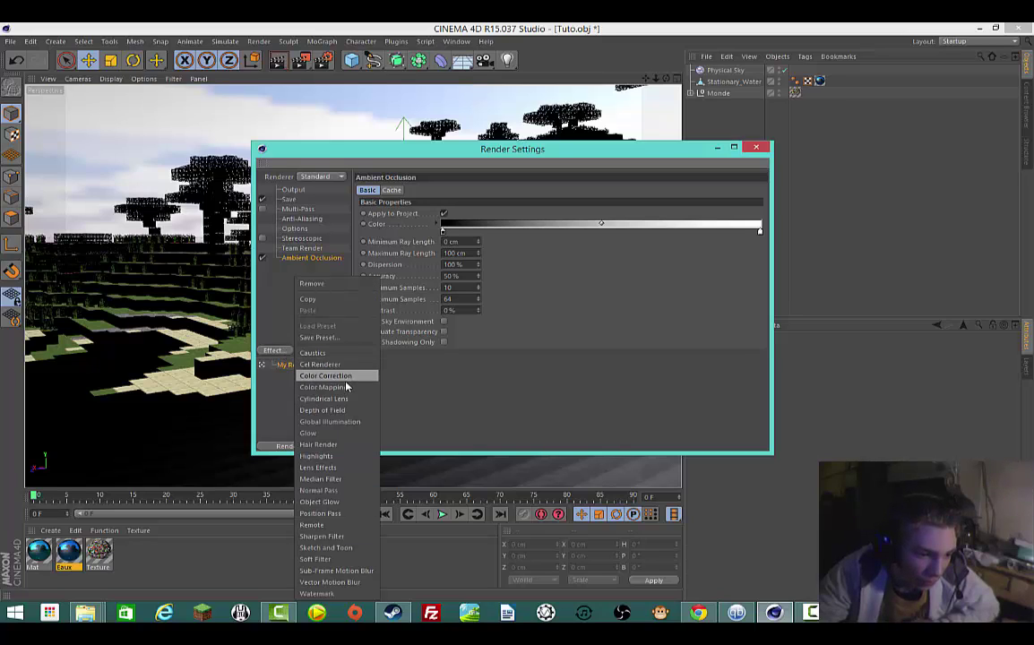
click(351, 423)
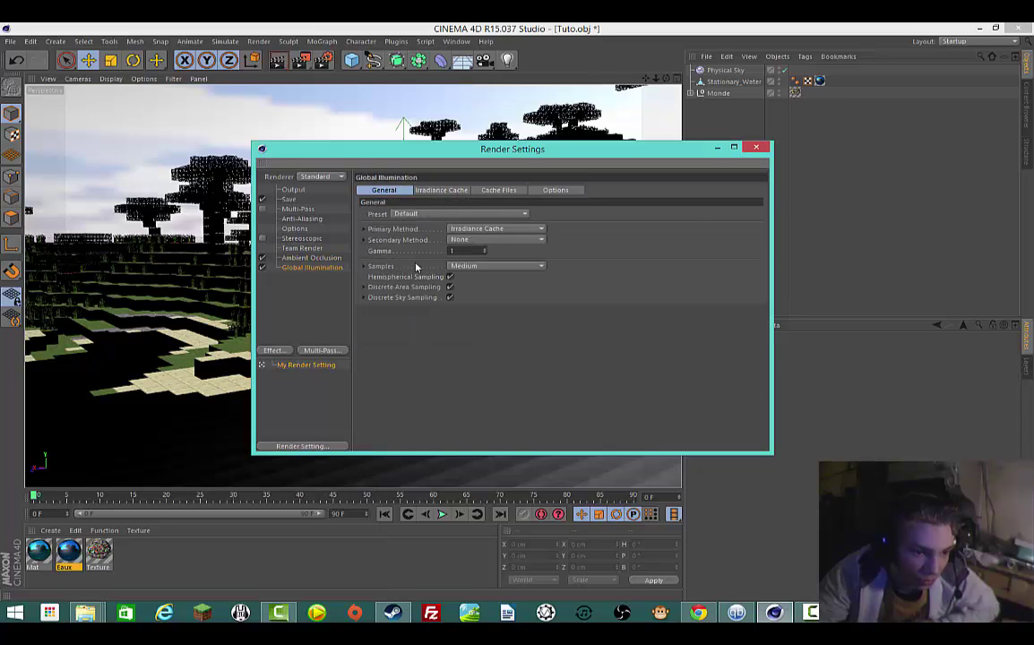
Step: Look through the Global Illumination and Ambient Occlusion options and the list of remaining render effects
click(425, 191)
click(383, 189)
click(462, 215)
click(460, 216)
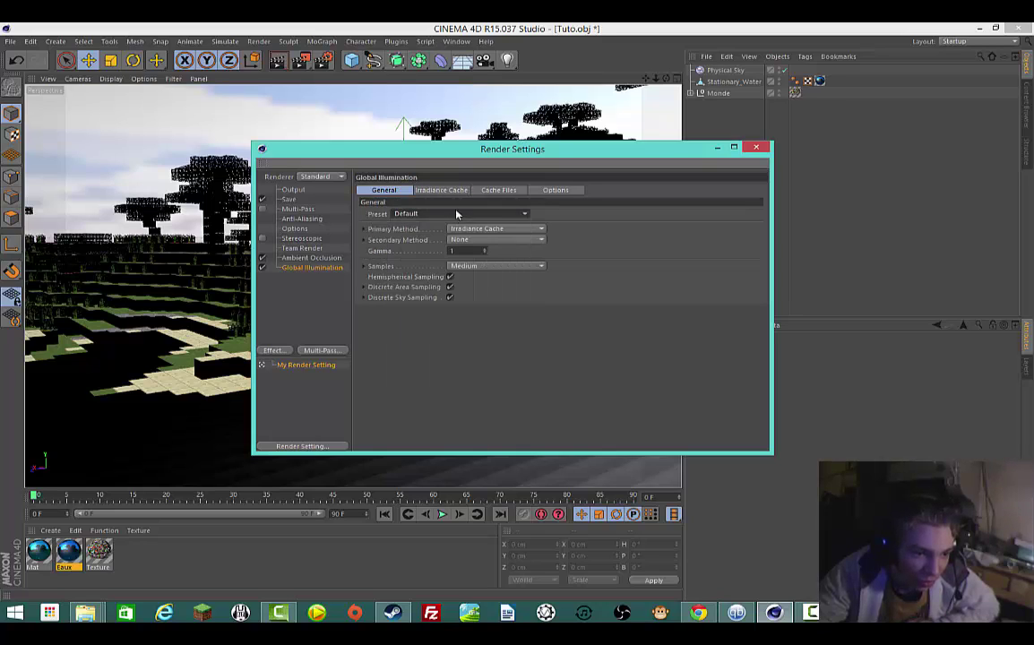
click(432, 190)
click(498, 191)
click(558, 191)
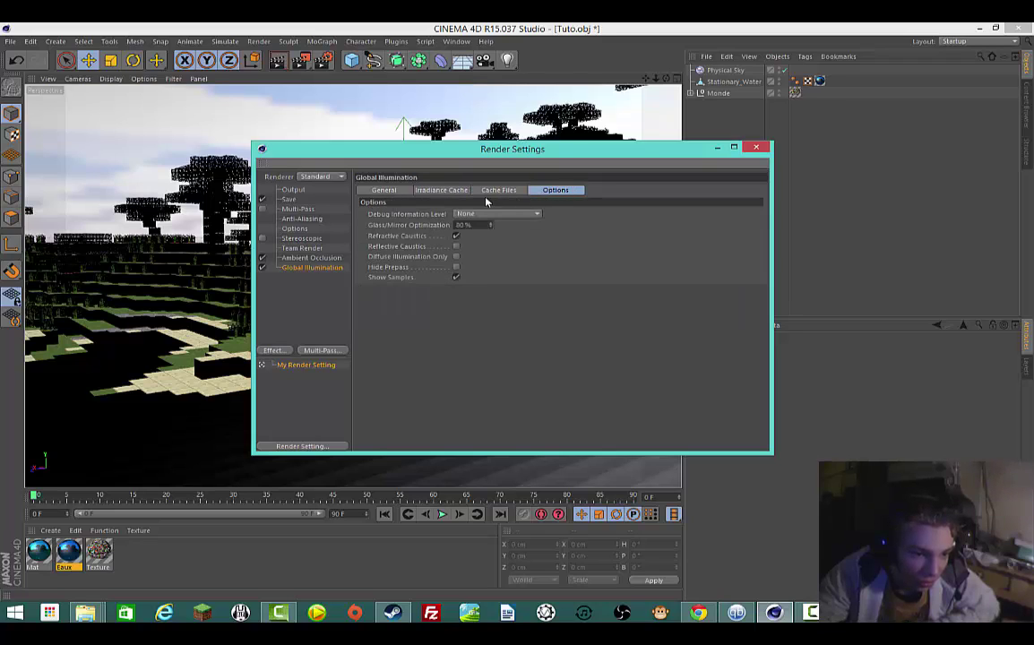
click(380, 191)
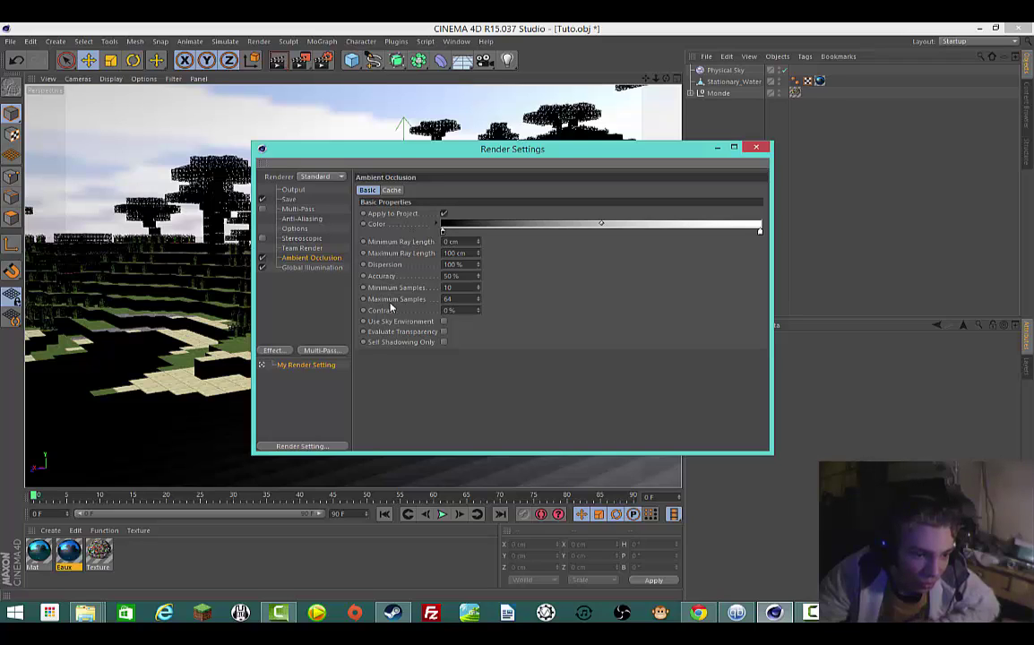
click(273, 351)
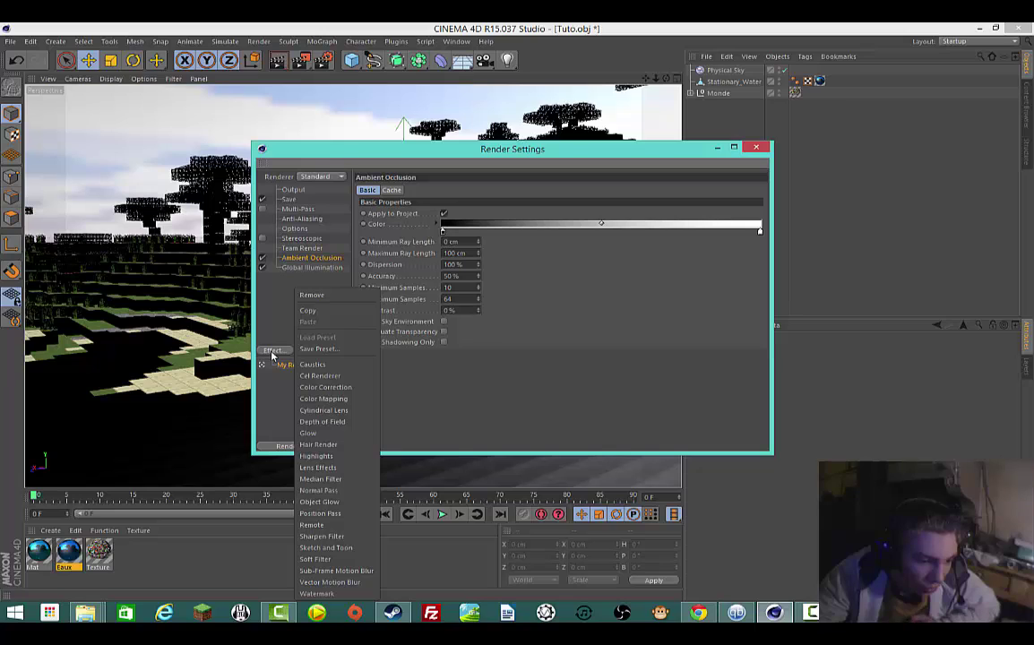
click(274, 323)
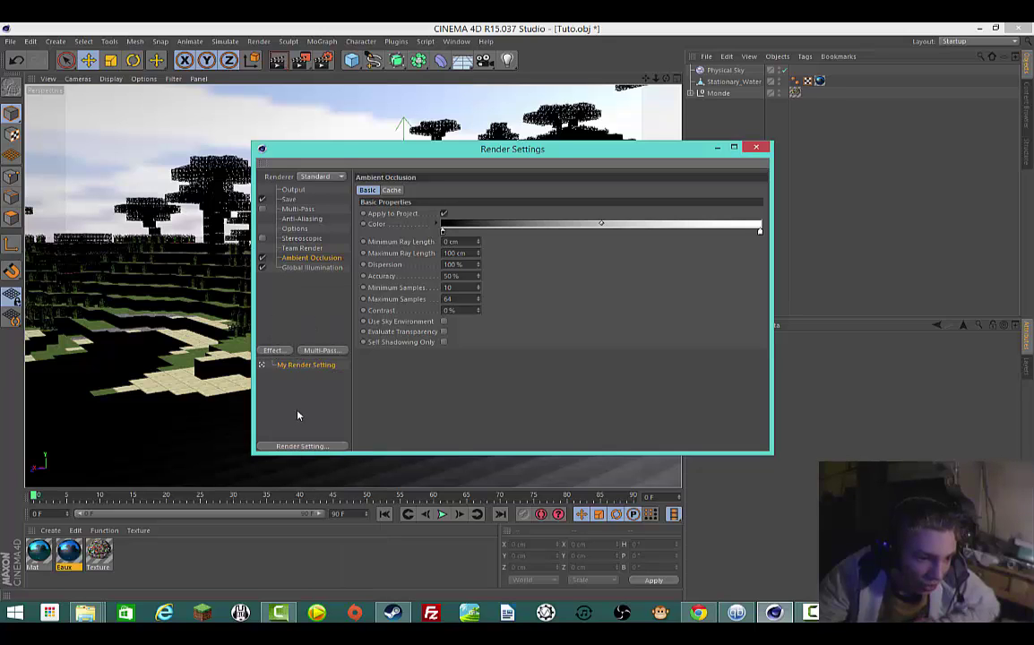
Step: Close the render settings and render the shoreline view with the added effects
click(757, 146)
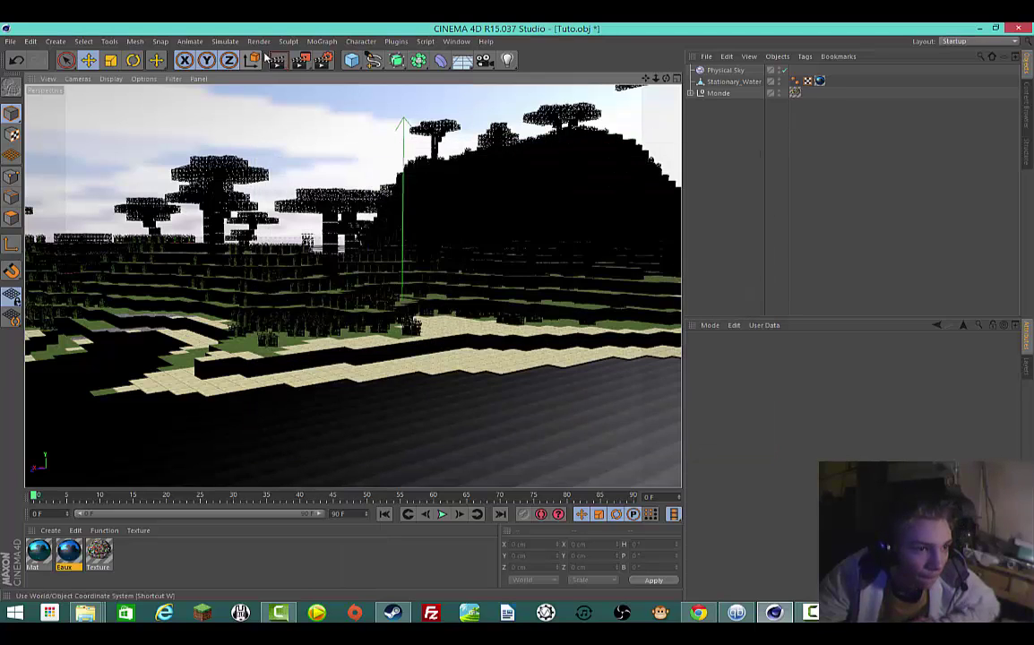
click(276, 60)
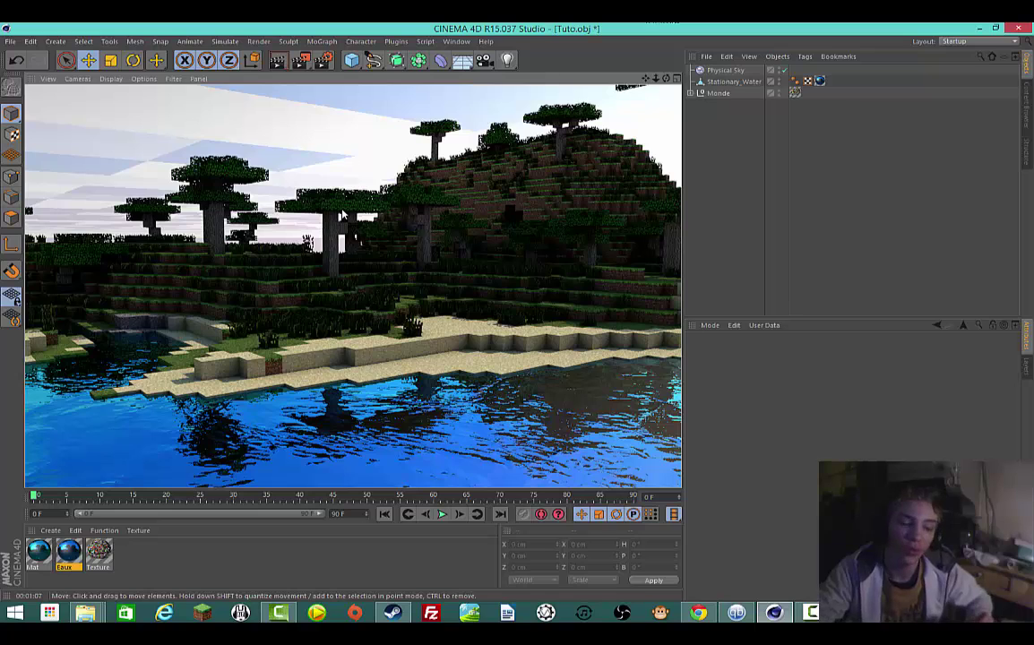
click(296, 417)
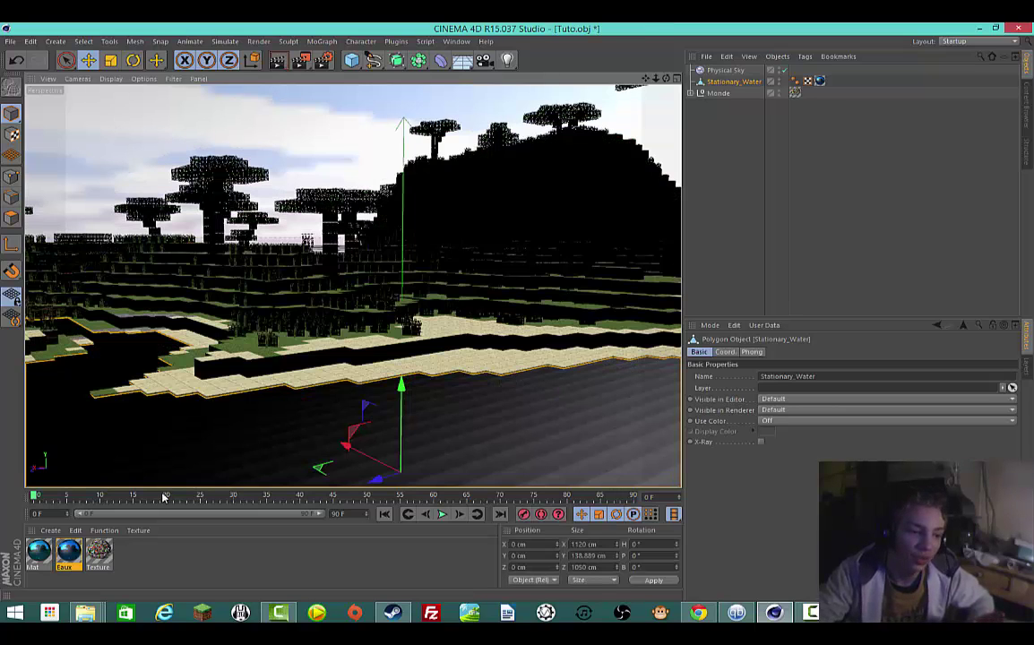
Step: Check the Reflection channel settings of the Eaux material and close the Material Editor
double_click(77, 552)
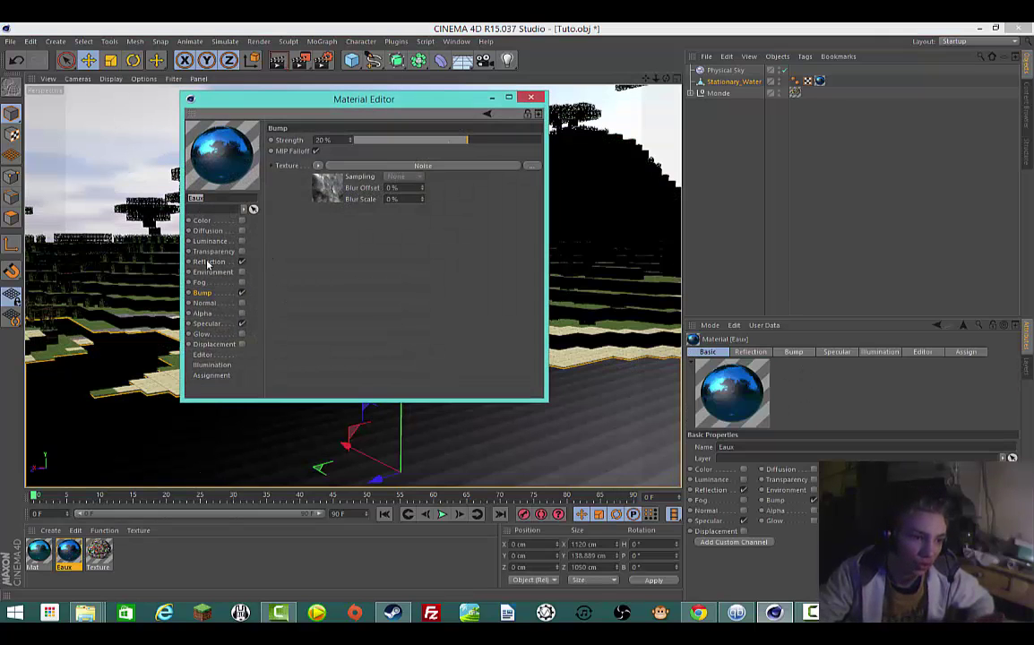
click(206, 261)
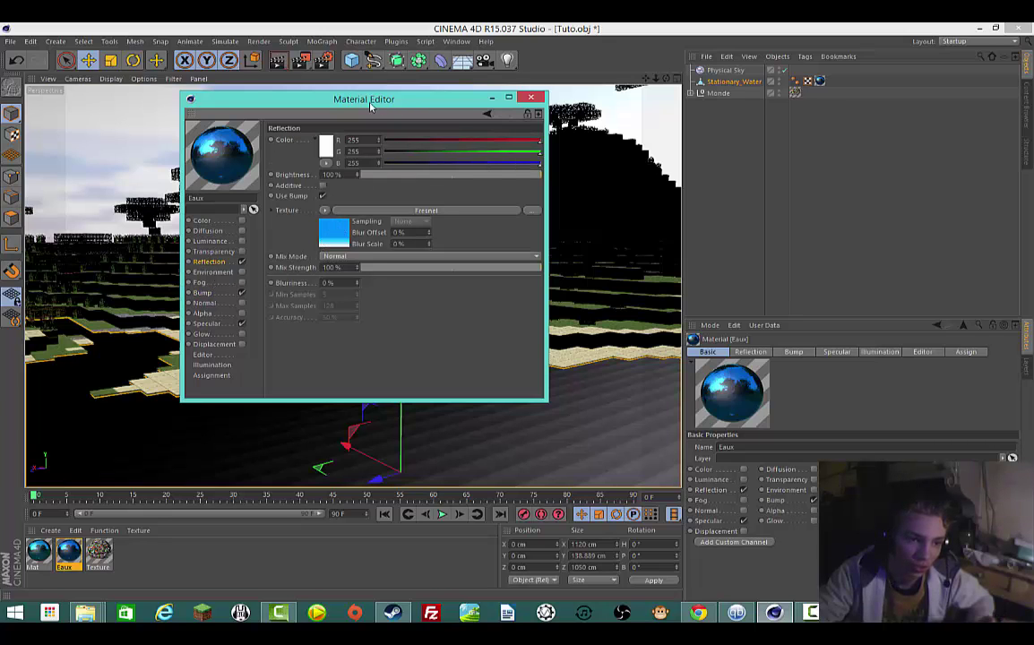
drag(363, 102, 336, 134)
click(490, 127)
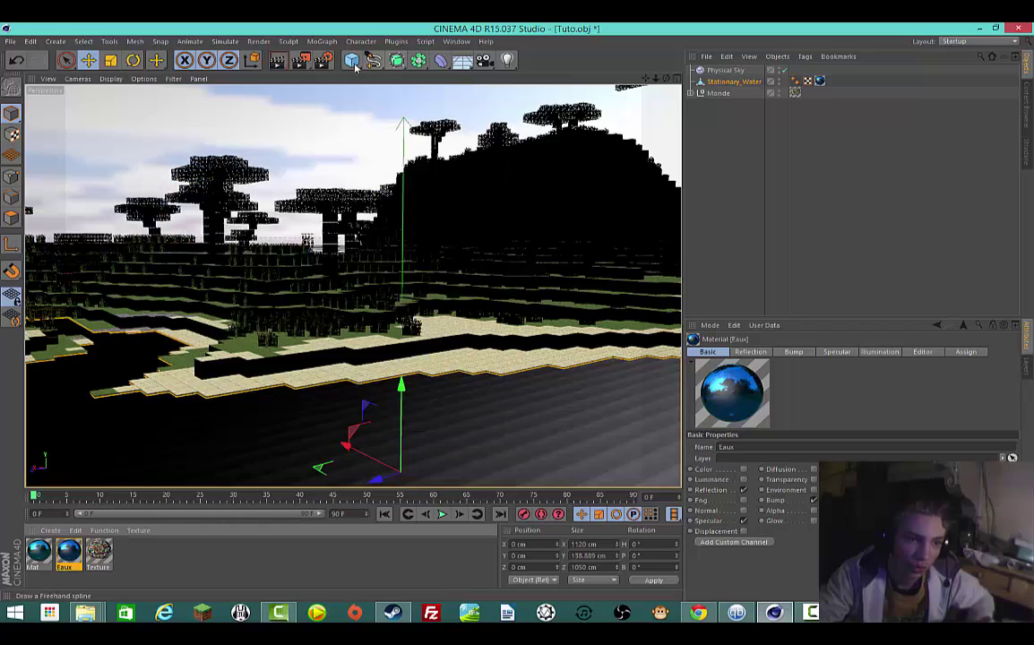
click(291, 62)
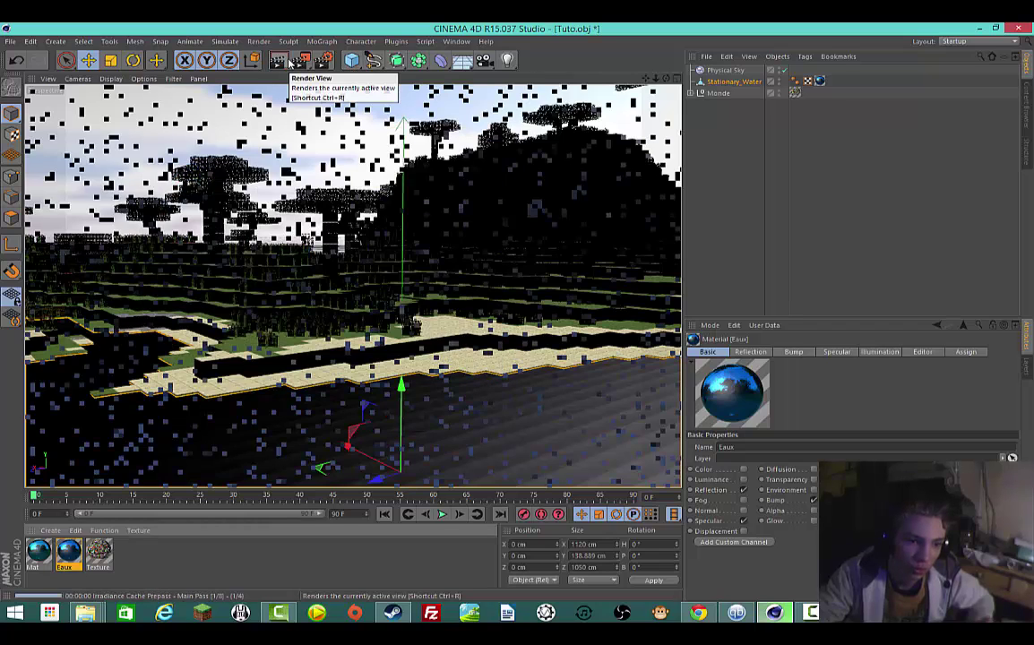
click(304, 60)
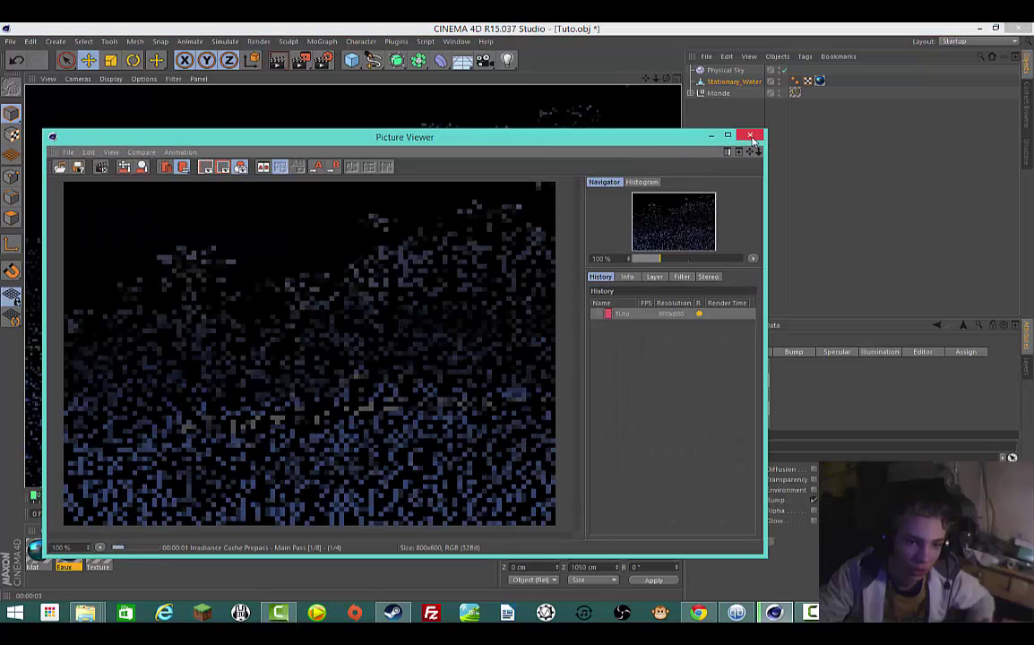
key(ctrl+r)
click(533, 359)
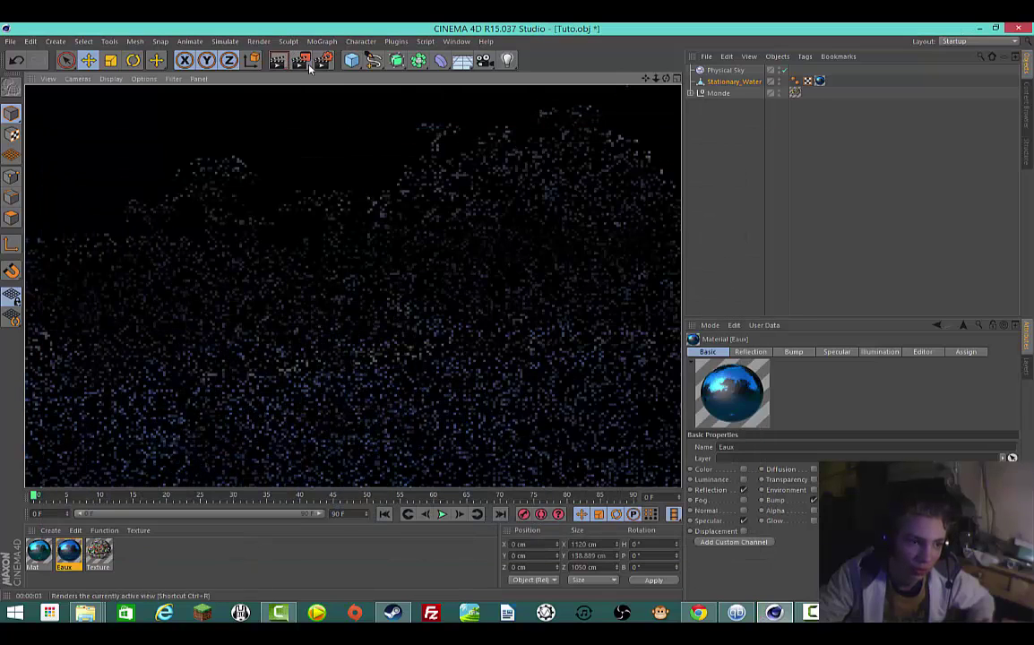
Step: Render only a rectangular region of the water beside the sandy shore
click(304, 61)
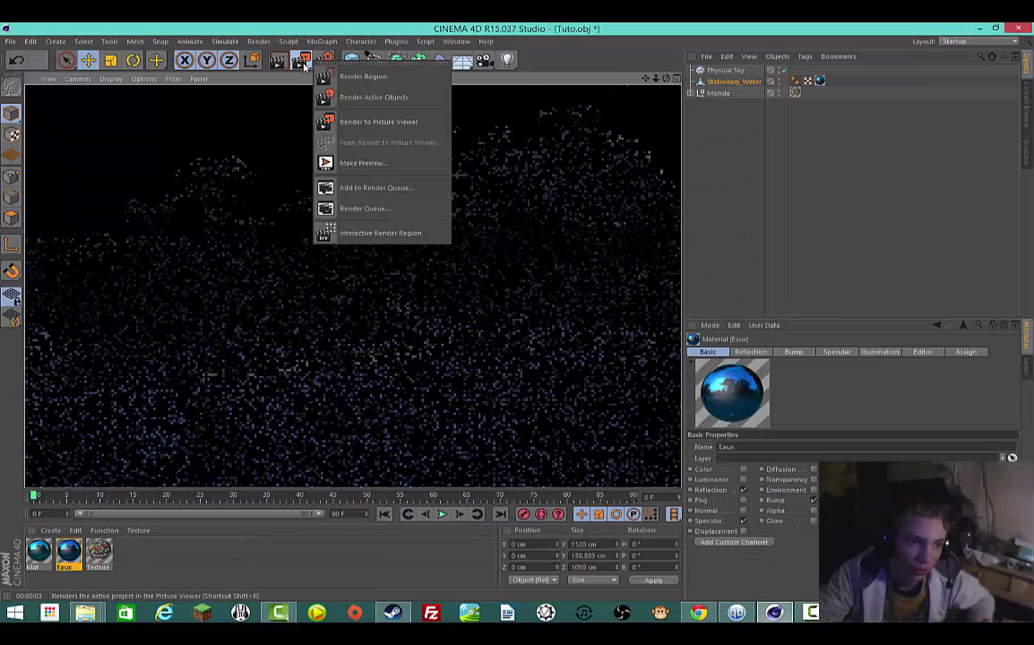
click(354, 76)
drag(179, 376, 394, 472)
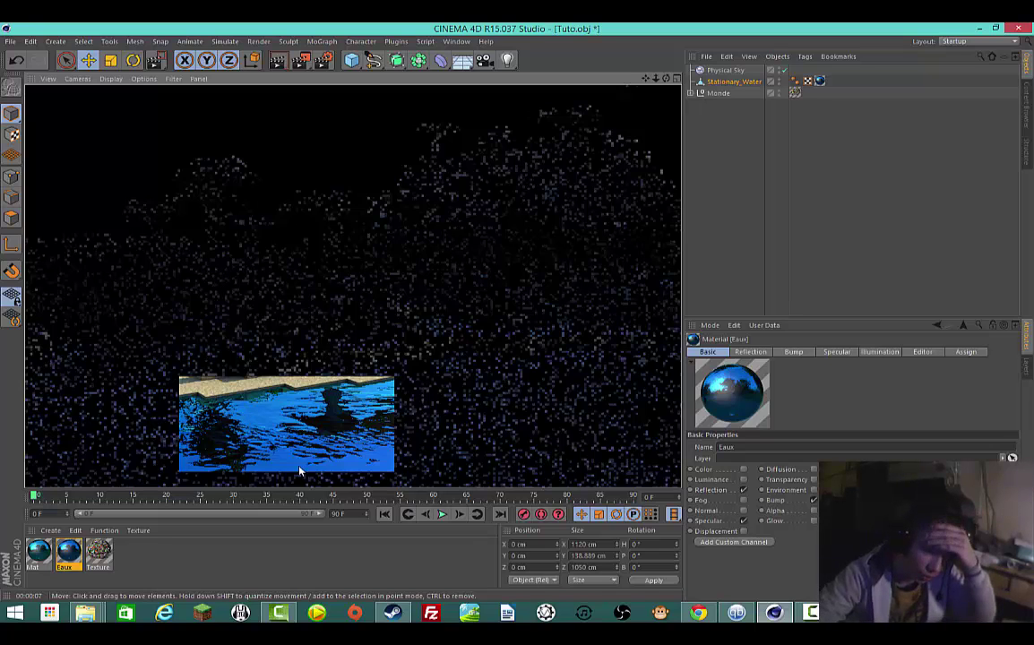
Step: Set the Global Scale of the Eaux material's bump noise to 900%
double_click(72, 552)
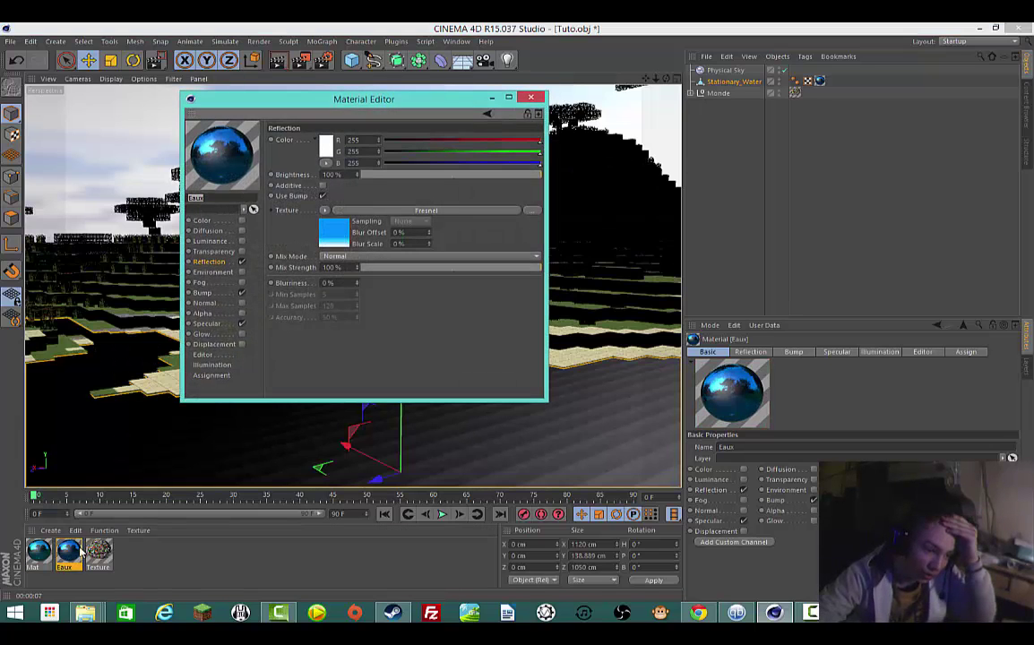
click(205, 326)
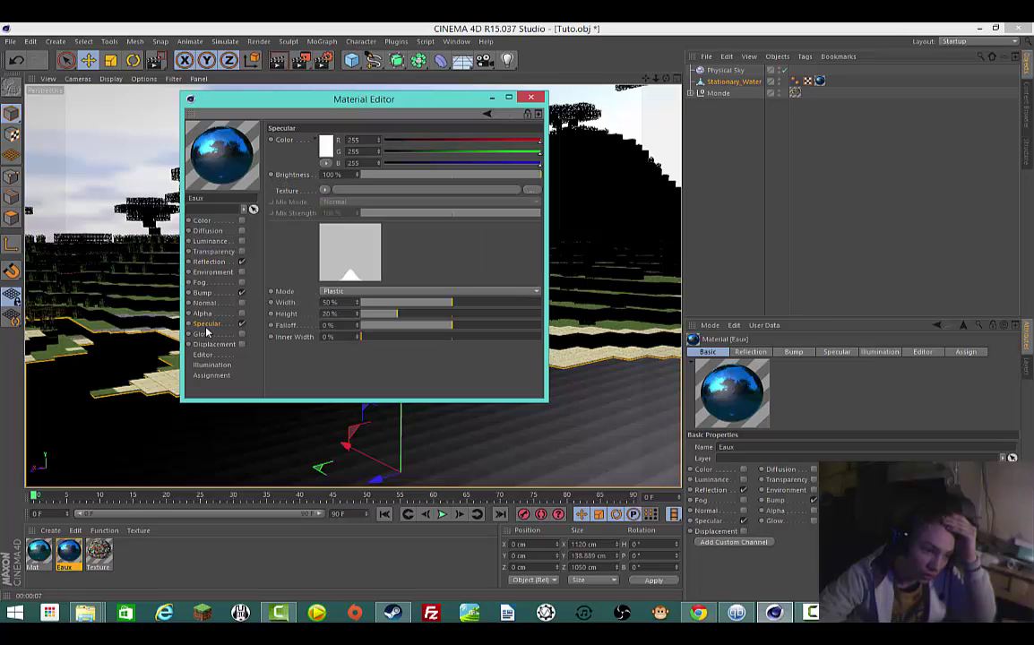
click(204, 294)
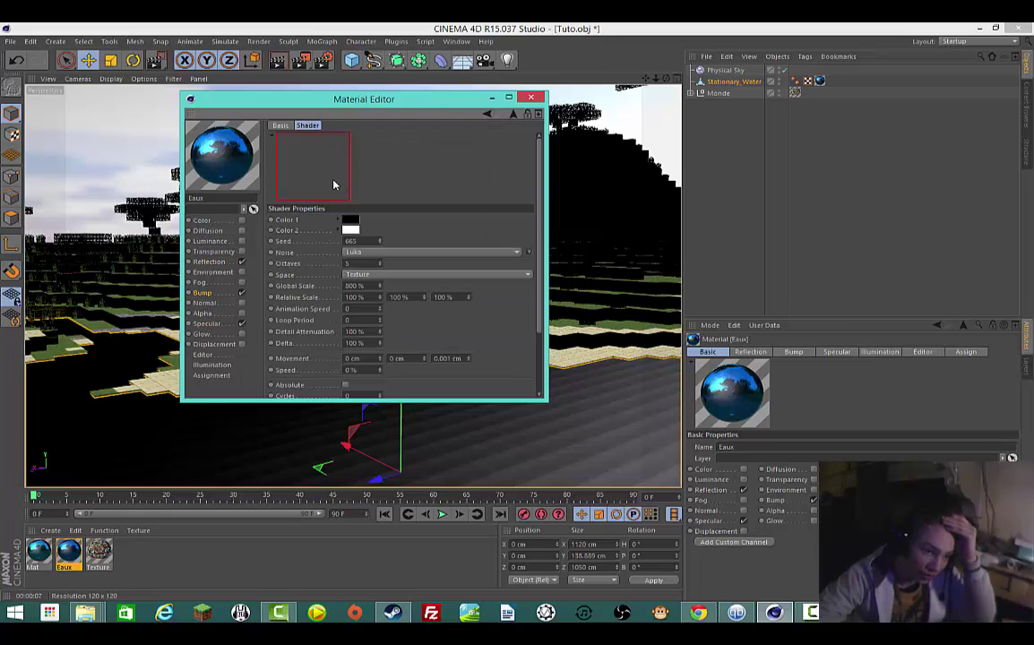
click(423, 165)
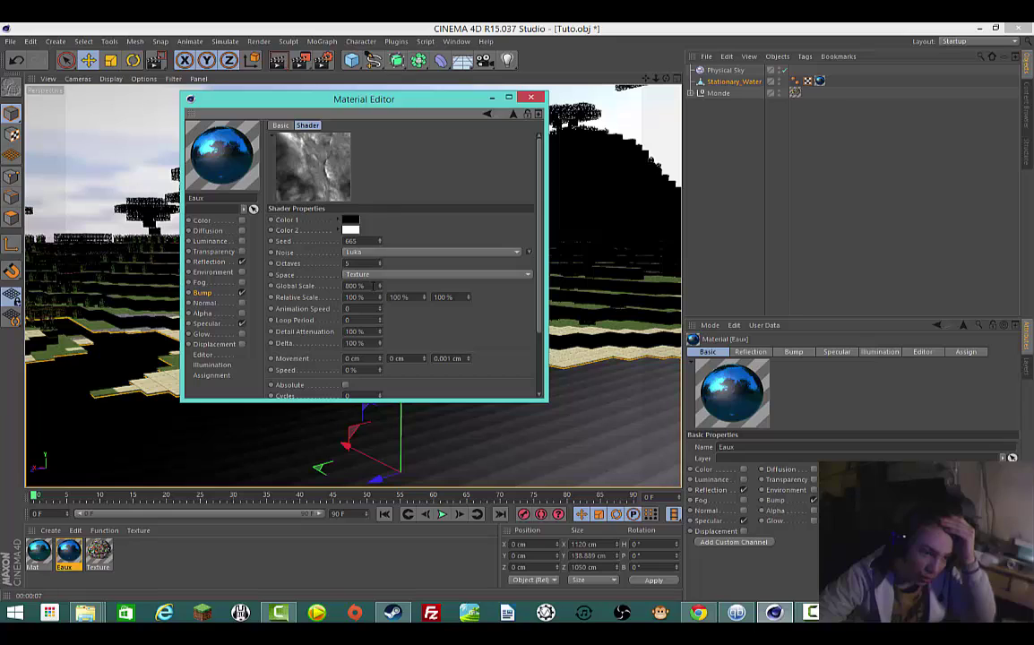
double_click(374, 285)
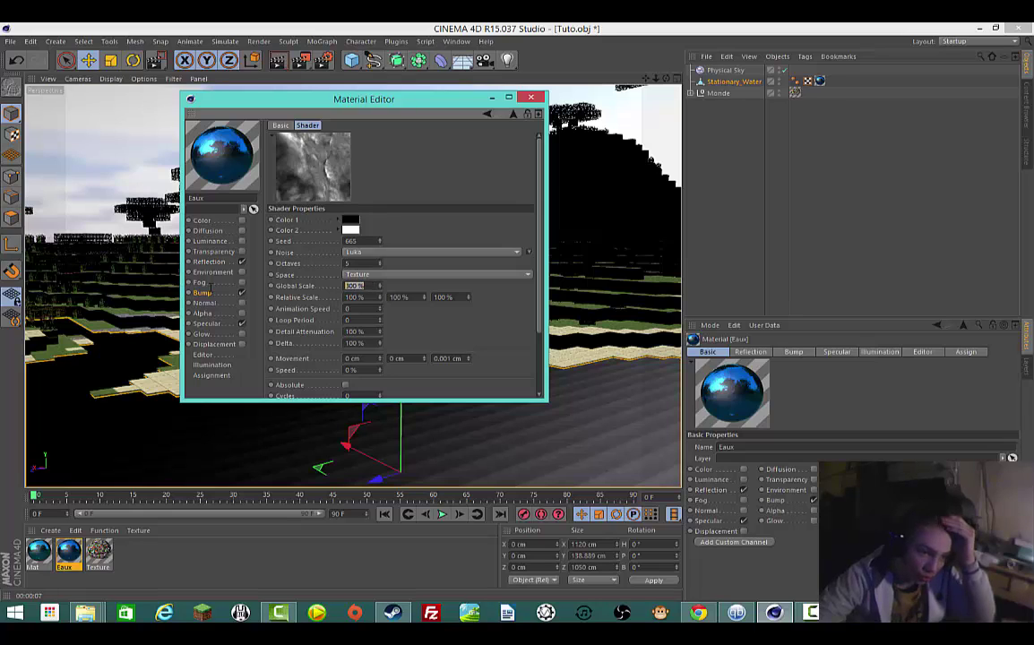
text(900)
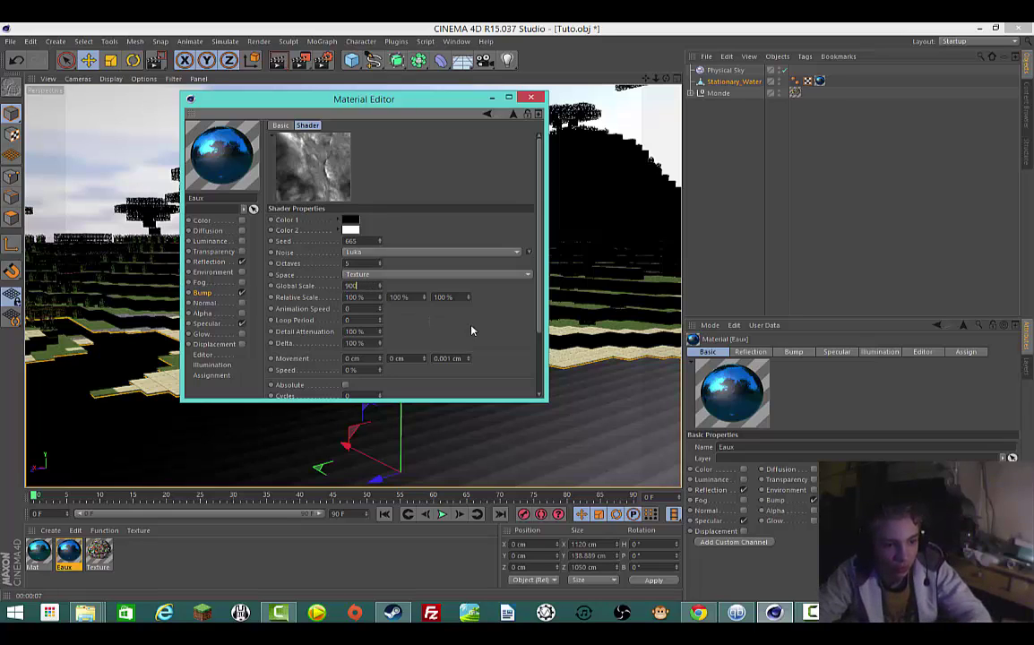
Step: Set the Global Scale of the Eaux material's bump noise to 1000% and close the Material Editor
key(Return)
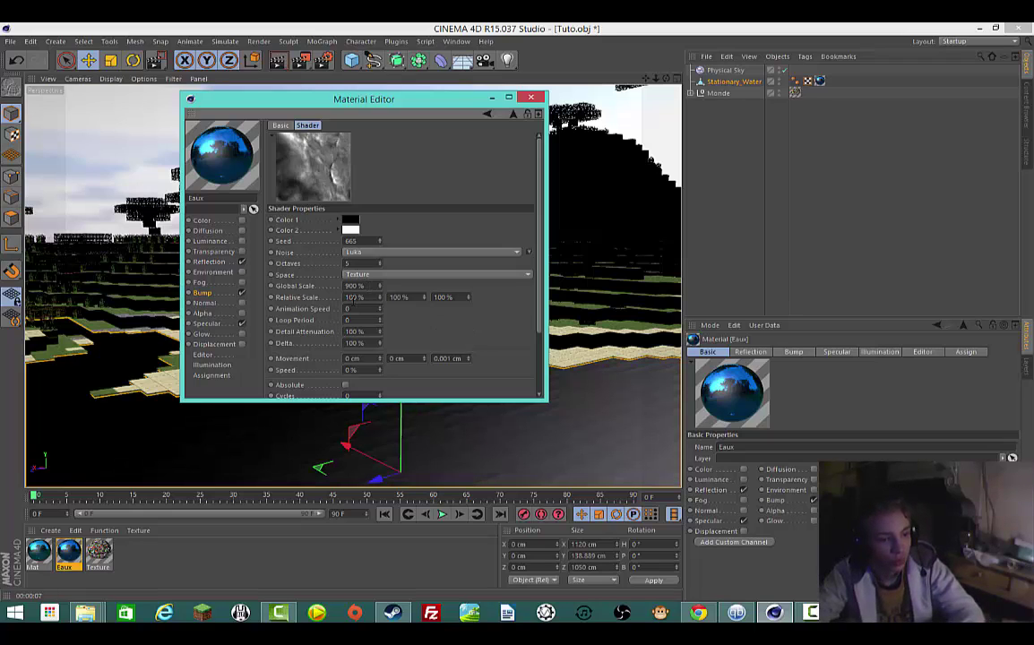
double_click(366, 285)
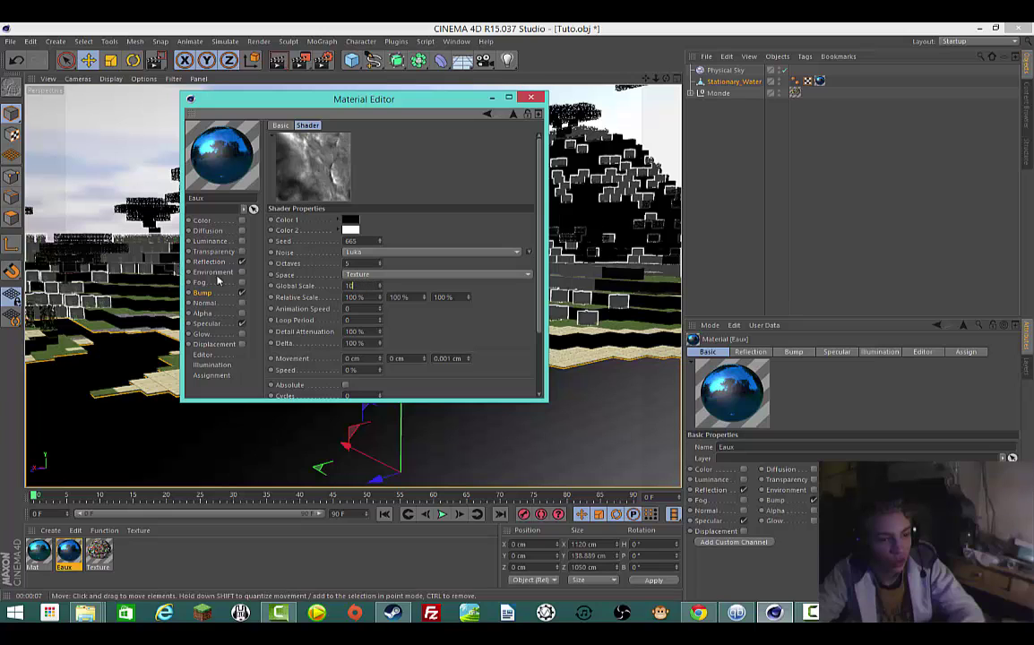
text(1000)
key(Return)
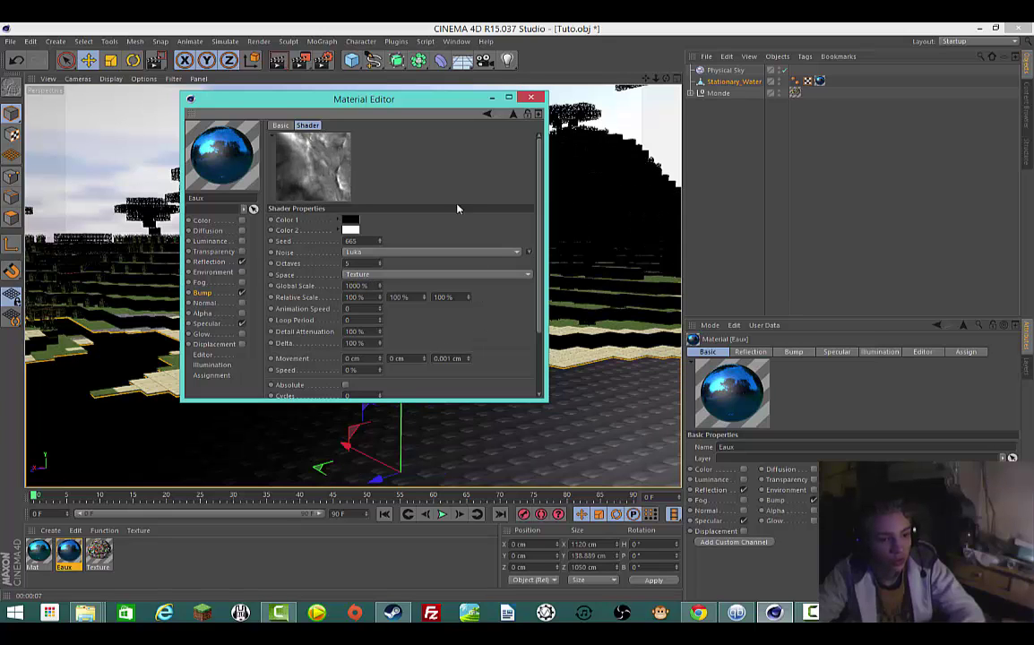
click(531, 97)
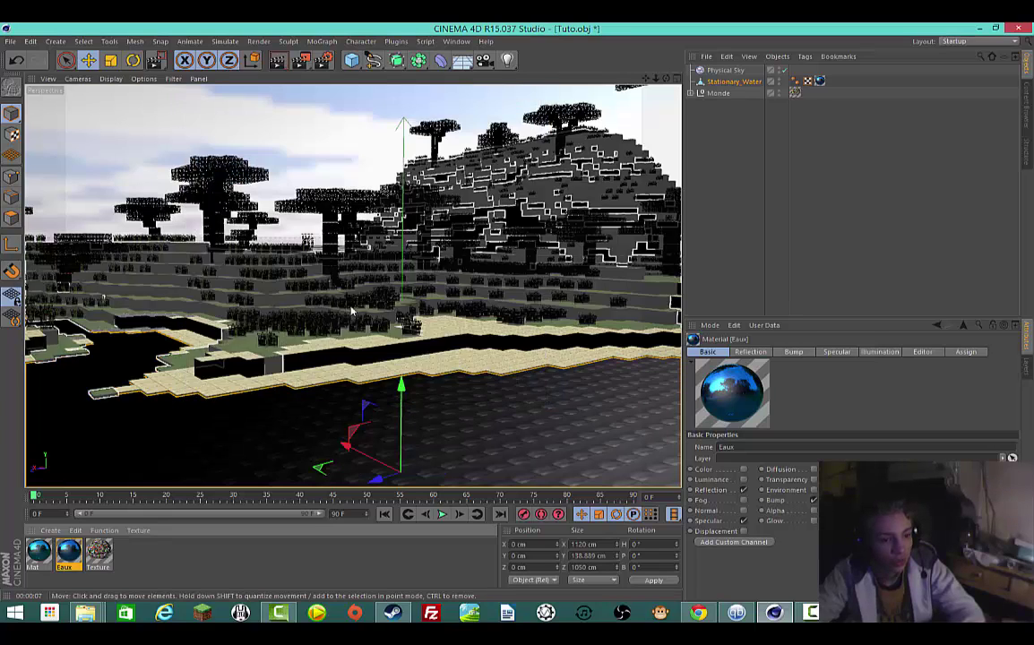
Step: Render a small rectangular region of the dark water surface below the sandy shore
click(324, 60)
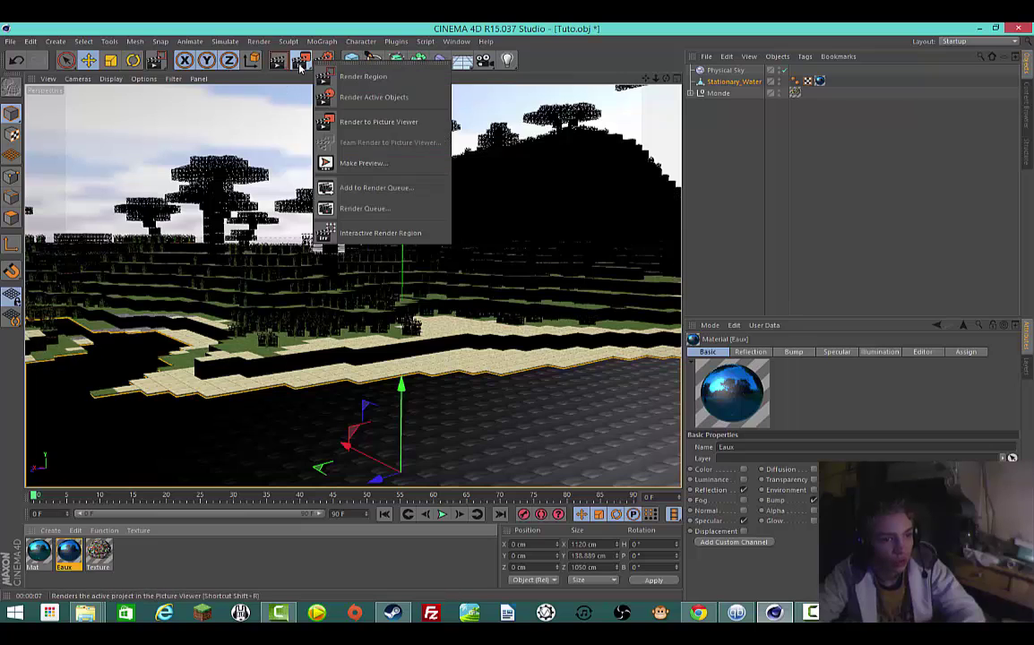
click(349, 79)
drag(230, 430, 381, 476)
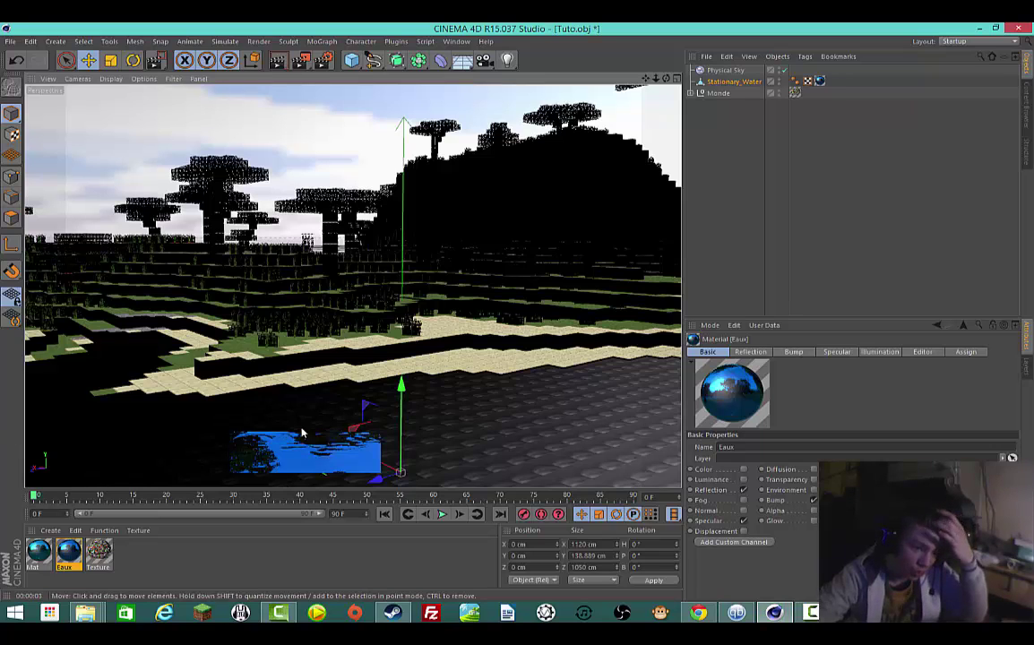
Step: Render a larger region spanning the water from the shoreline to the view's lower edge, and deselect the water object
click(258, 409)
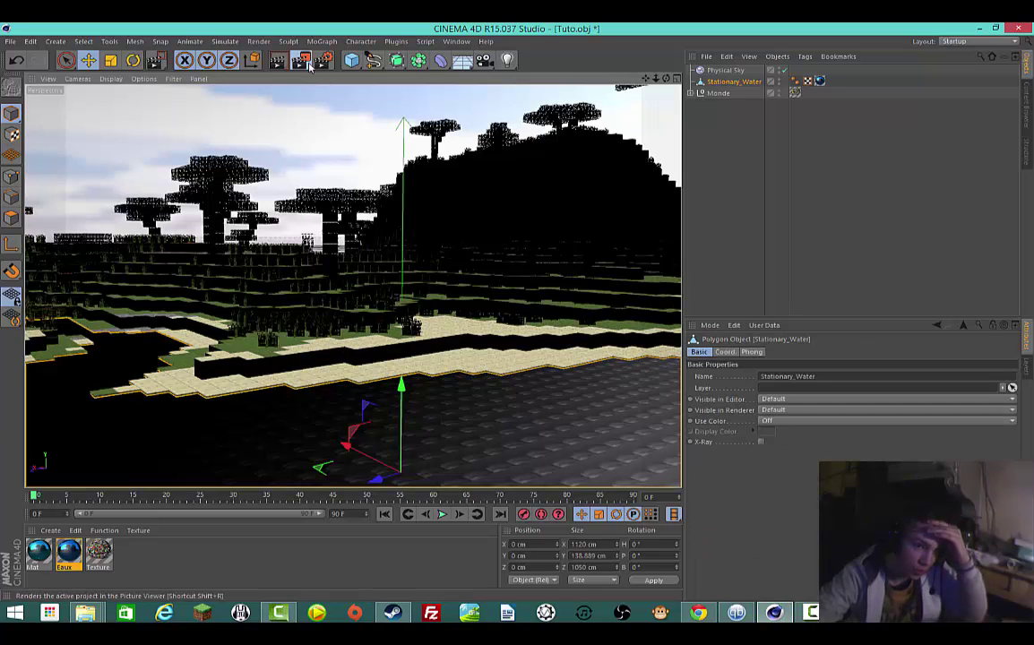
drag(301, 60, 327, 76)
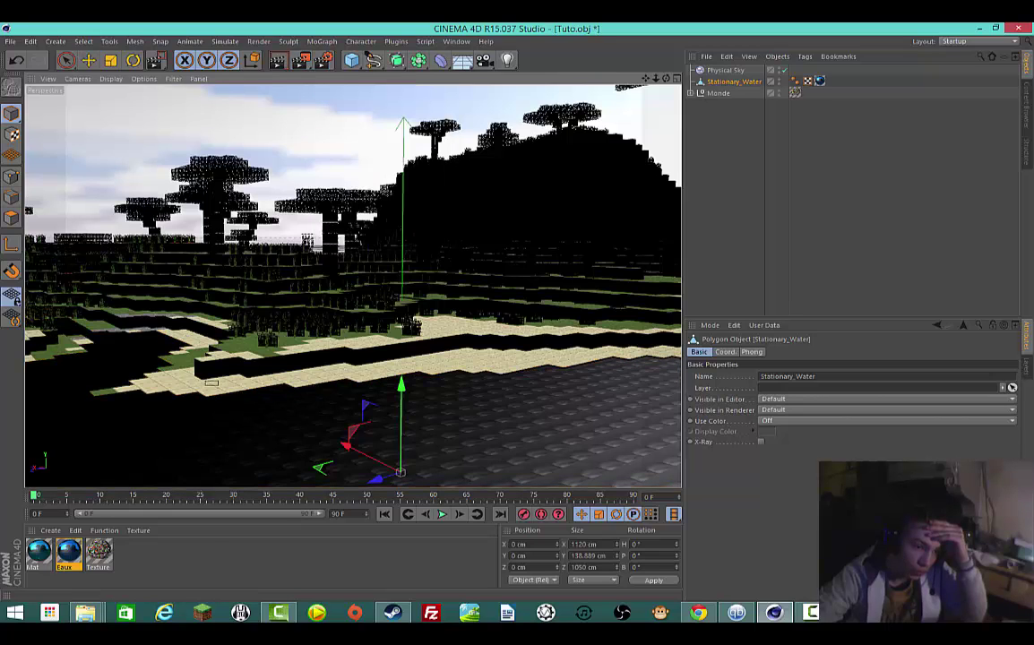
drag(205, 382, 655, 486)
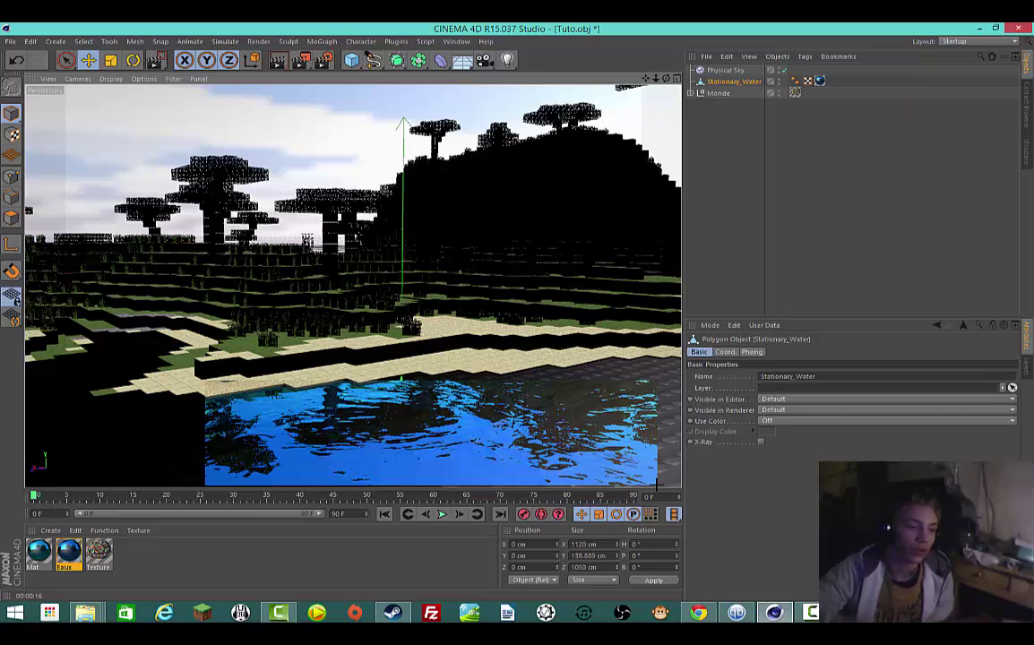
click(260, 165)
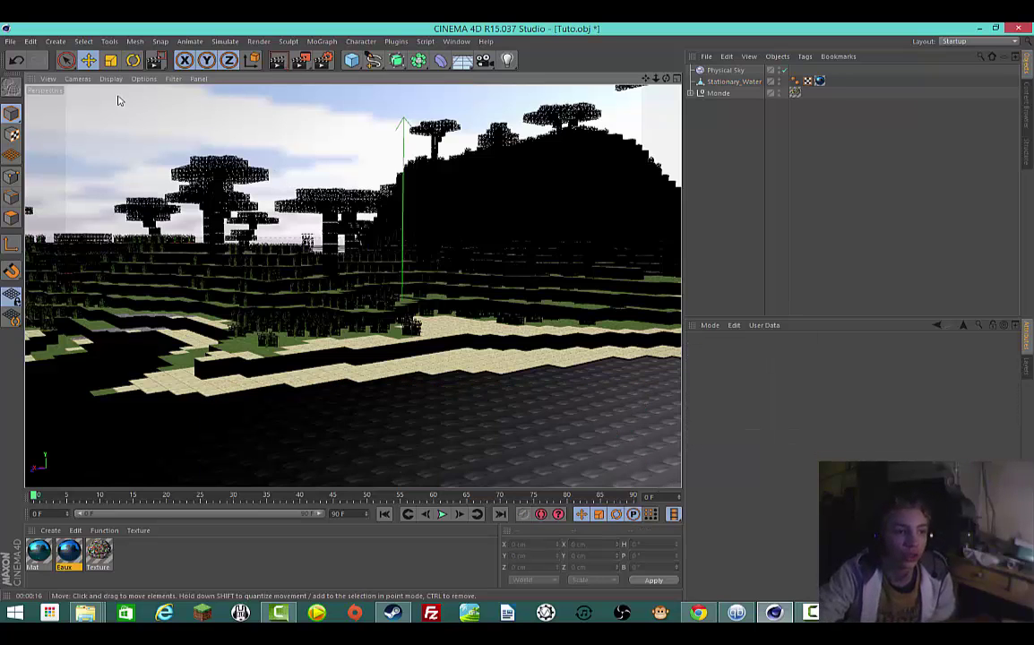
Step: Delete the material named Mat and leave all scene objects deselected
click(38, 552)
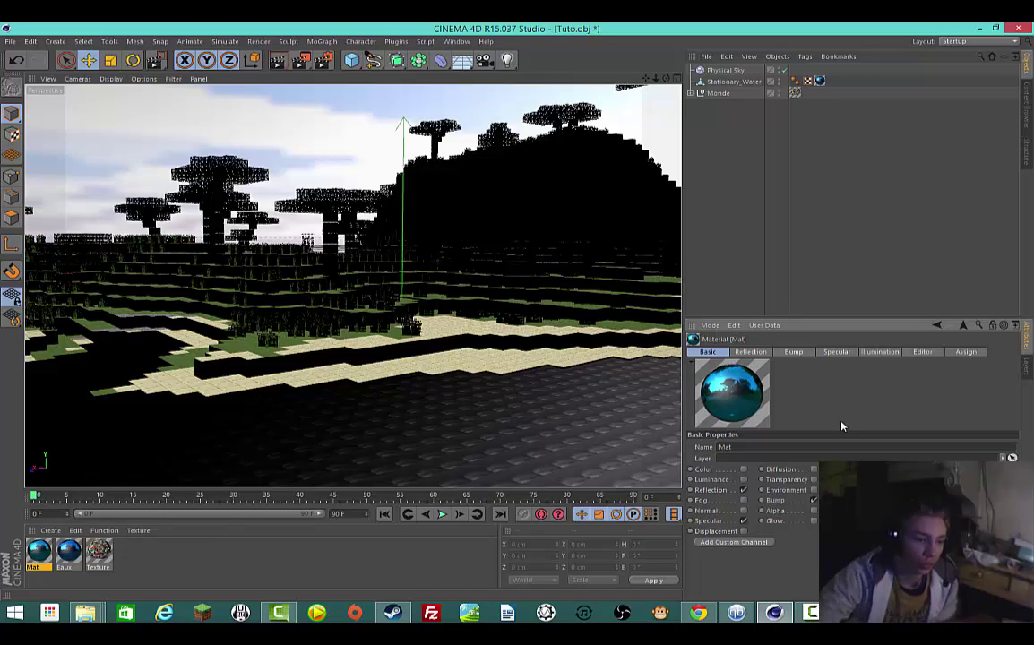
key(Delete)
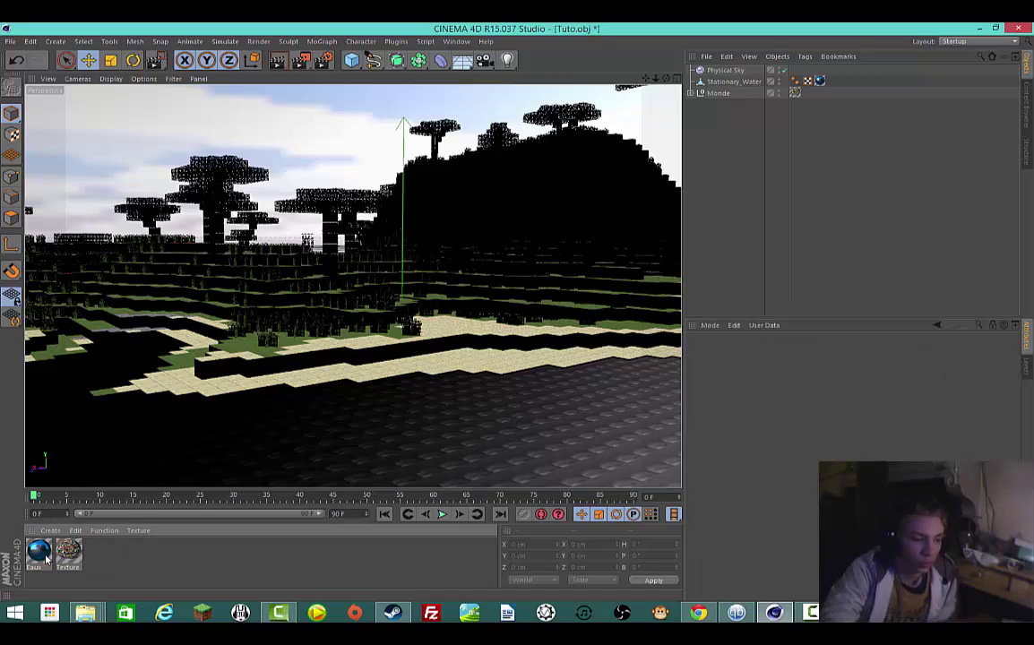
click(735, 93)
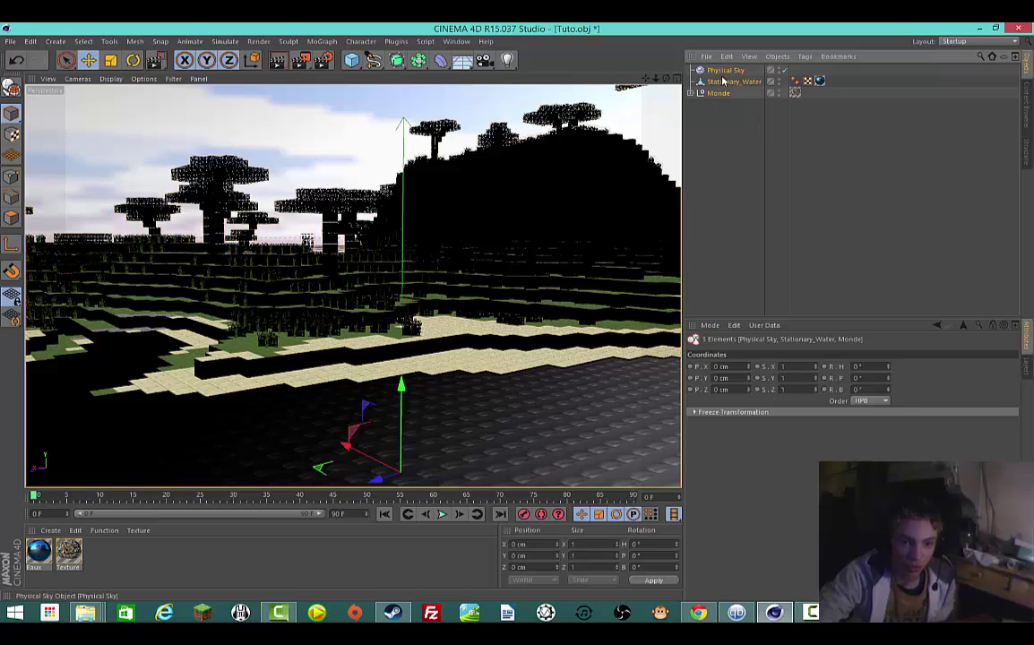
click(733, 161)
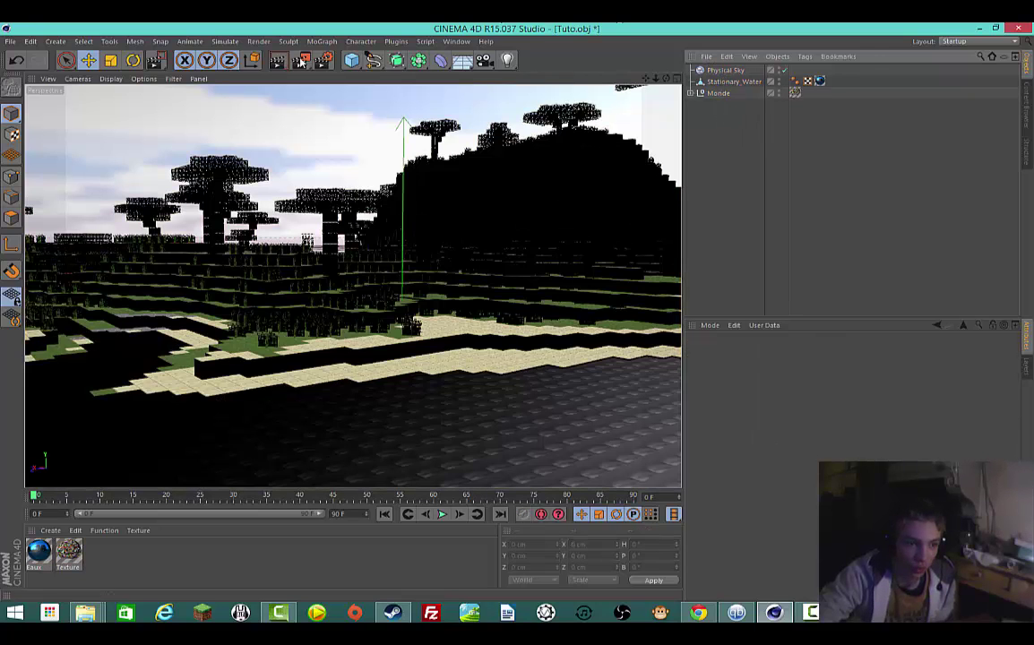
Step: Add a null object named Monde and move Physical Sky, Stationary_Water and the existing Monde group inside it
drag(364, 63, 383, 77)
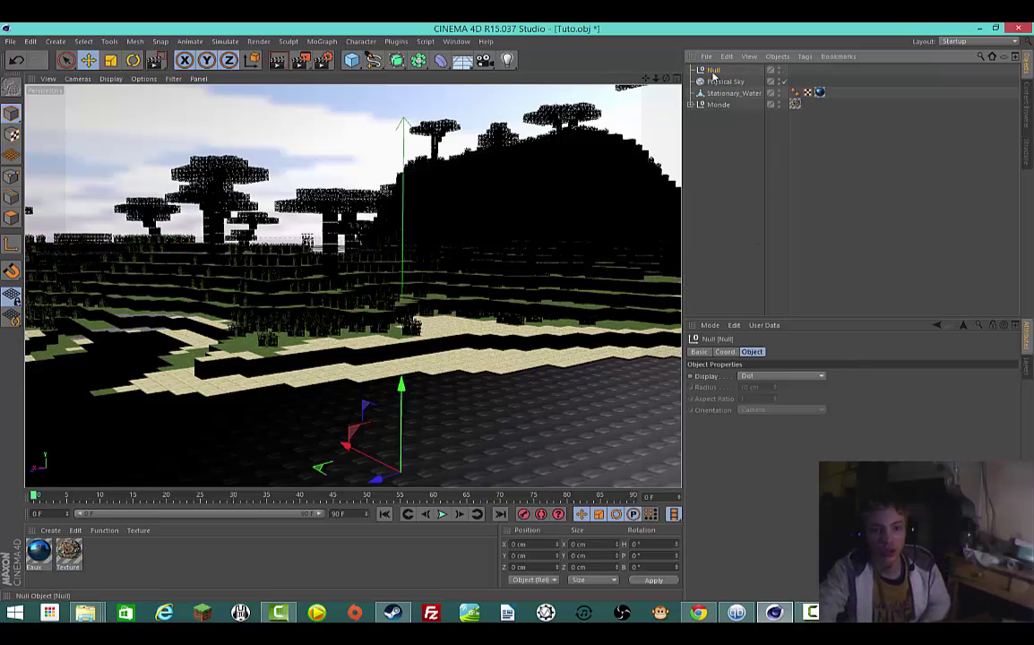
right_click(712, 71)
click(699, 153)
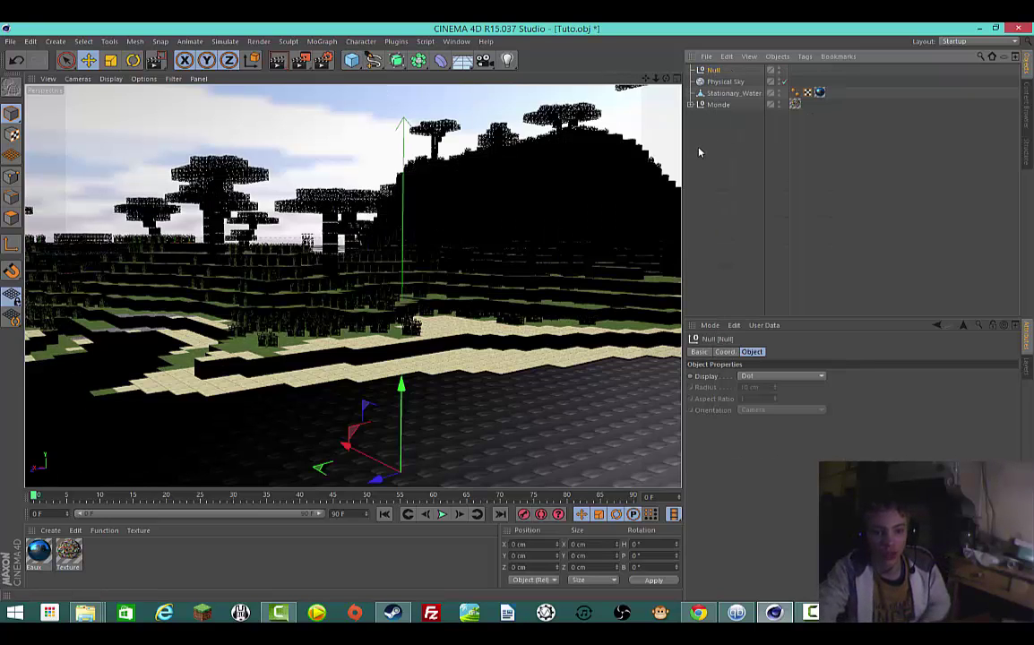
right_click(712, 74)
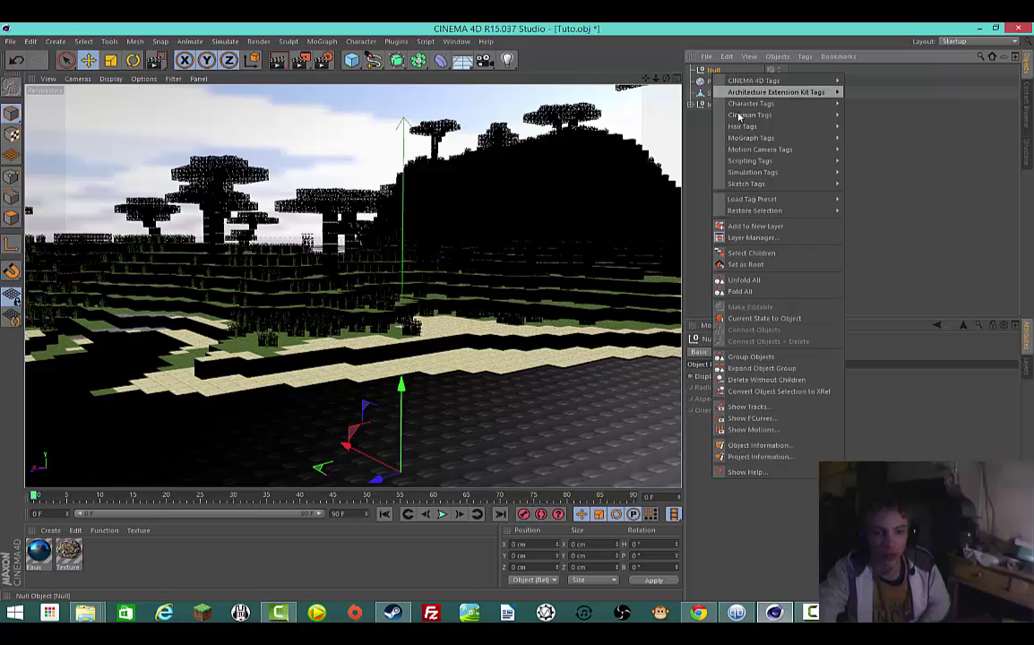
click(713, 72)
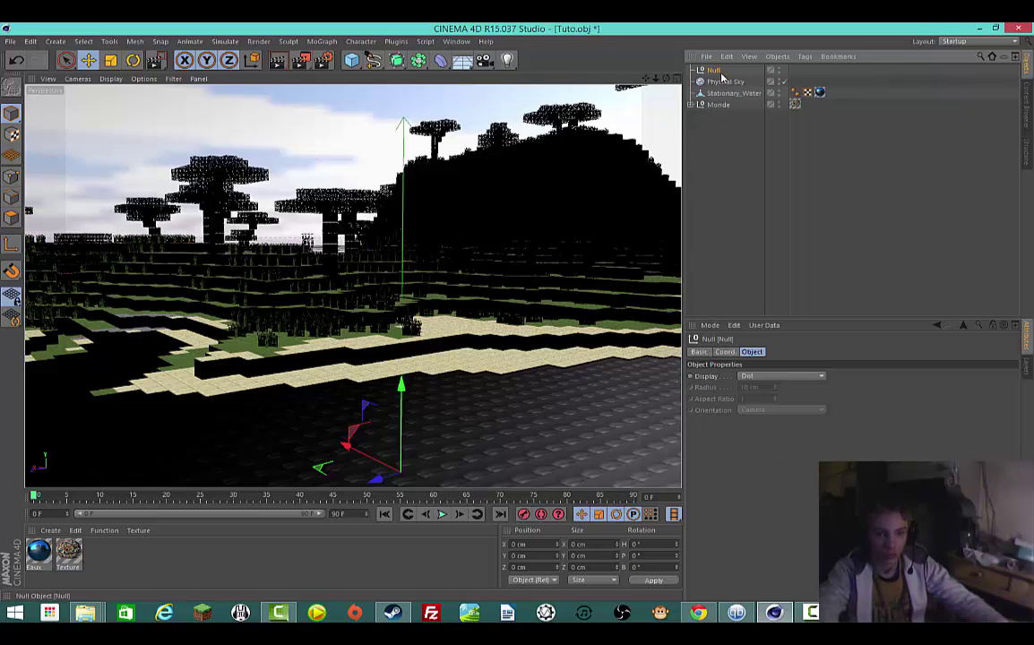
double_click(715, 71)
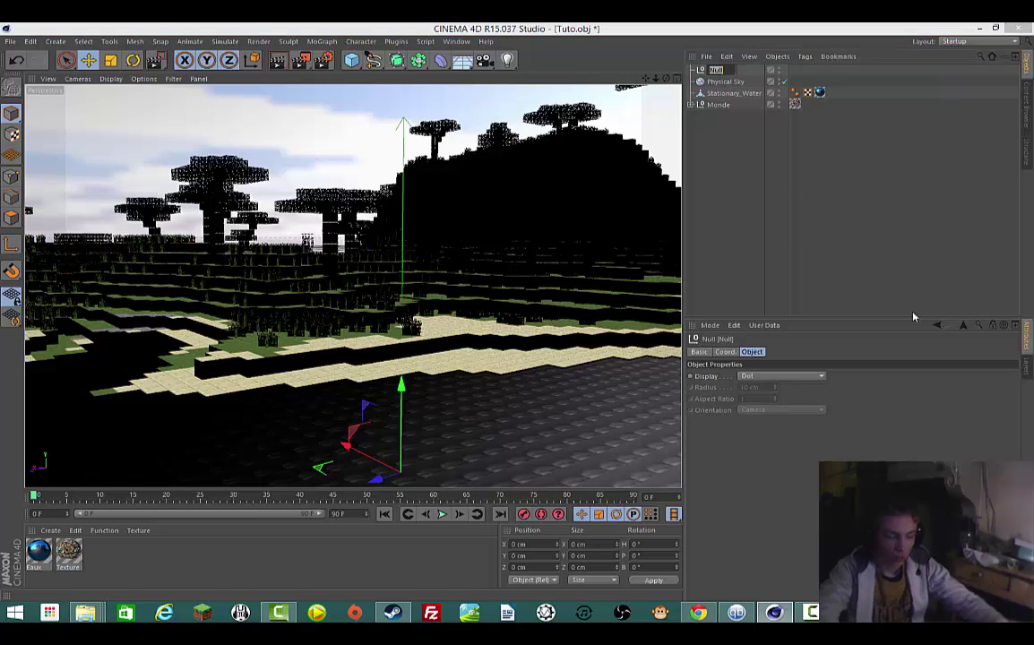
text(Monde)
key(Return)
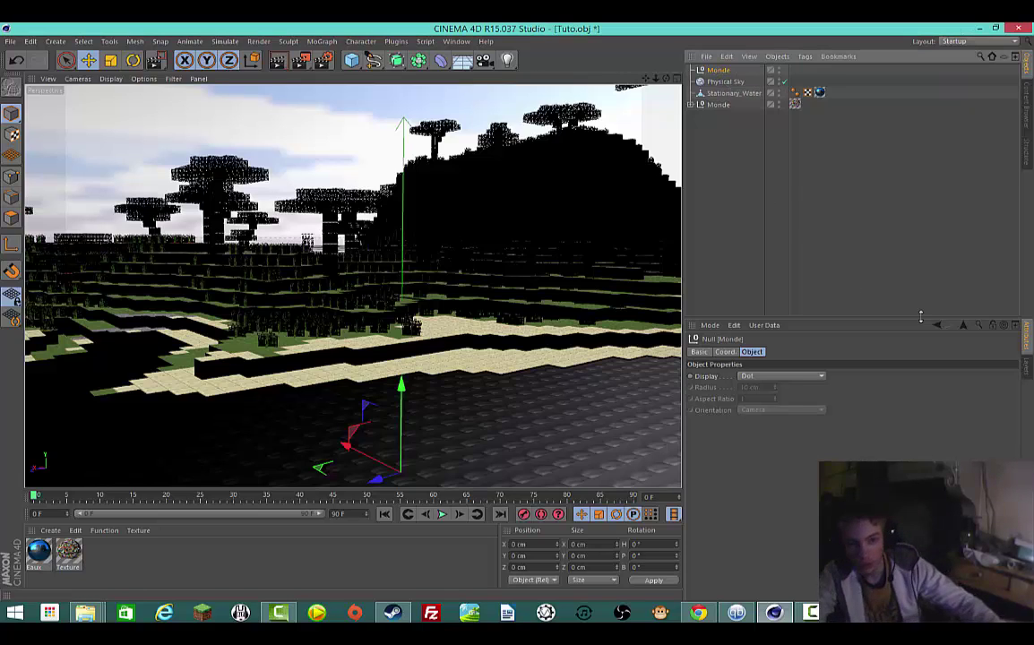
drag(782, 162, 710, 70)
click(701, 70)
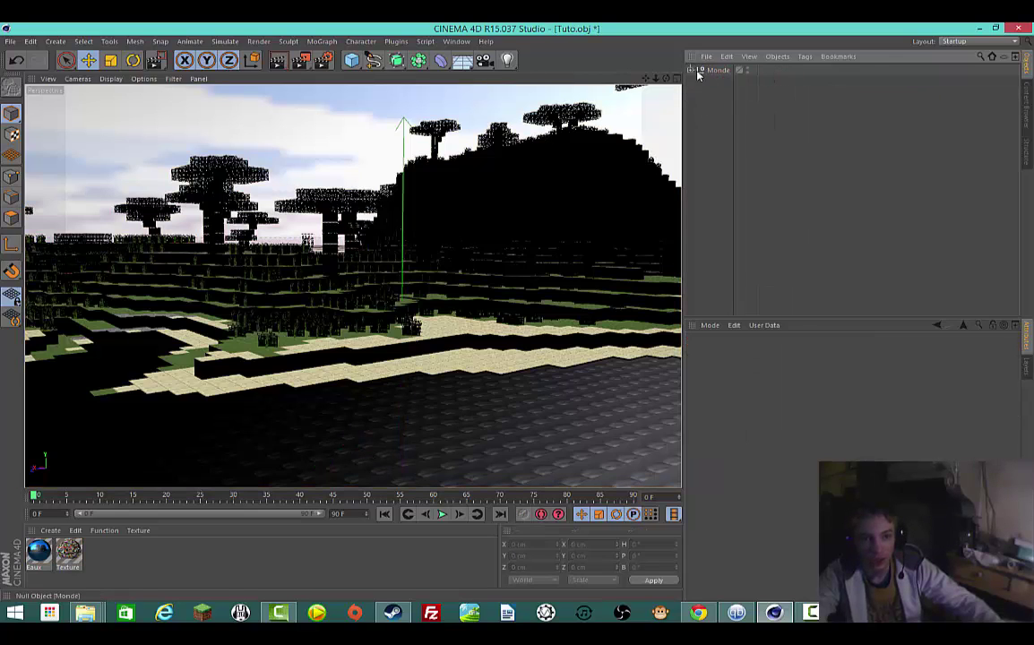
click(301, 60)
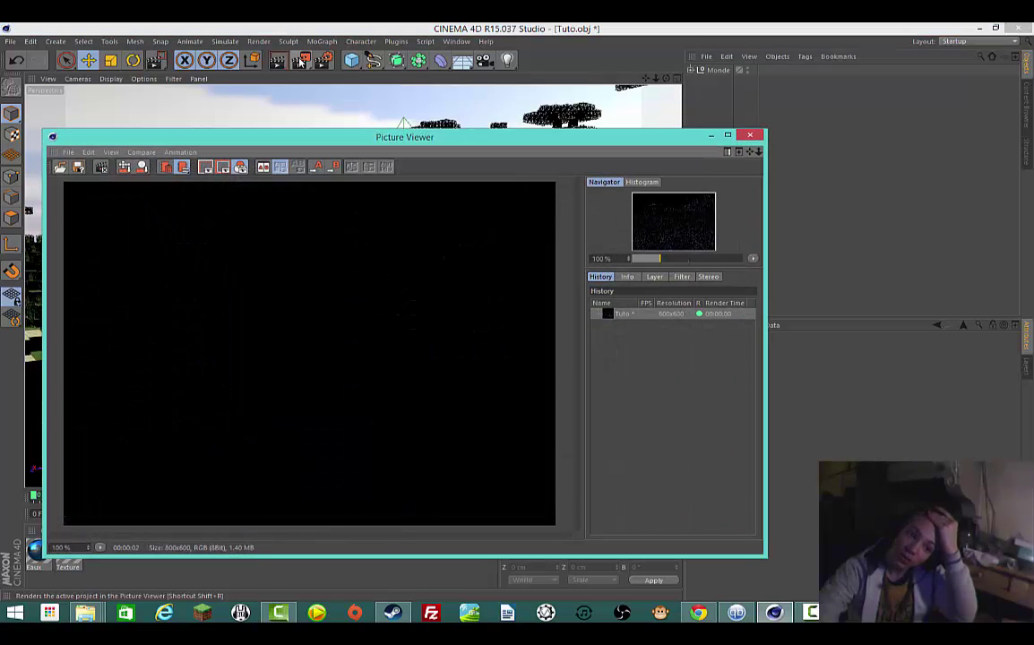
click(755, 136)
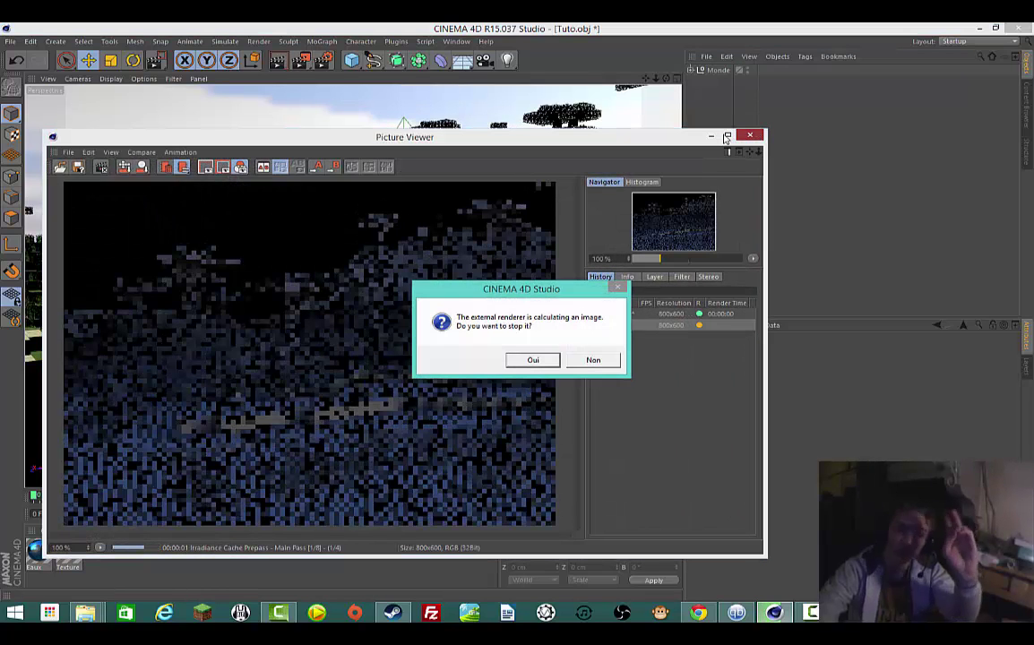
click(531, 362)
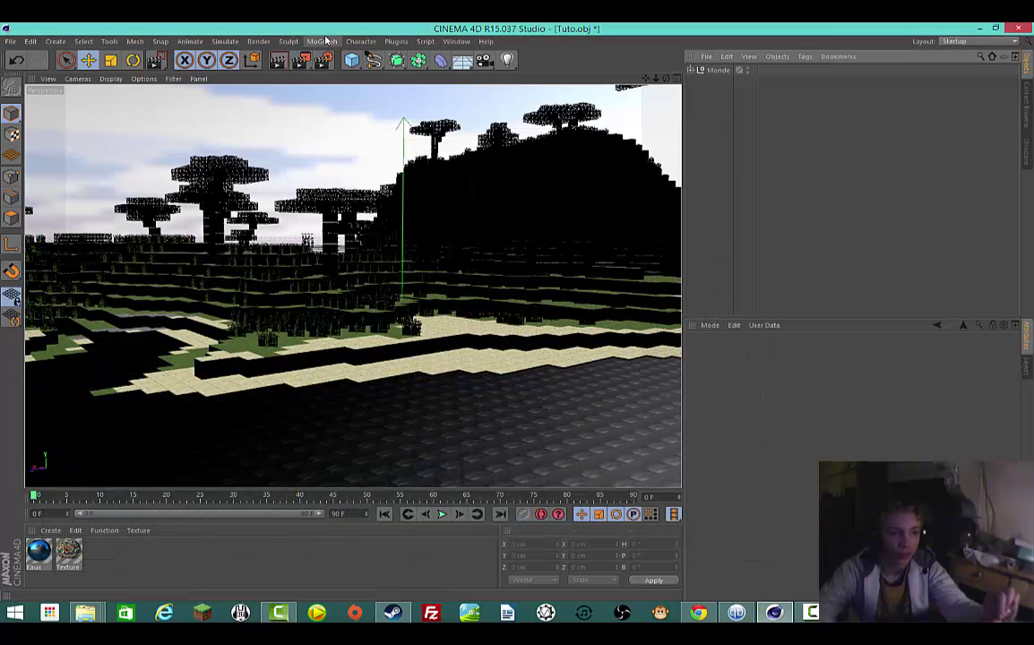
Step: Apply the HDV/HDTV 720 29.97 film/video preset to the render output and close the render settings
click(325, 59)
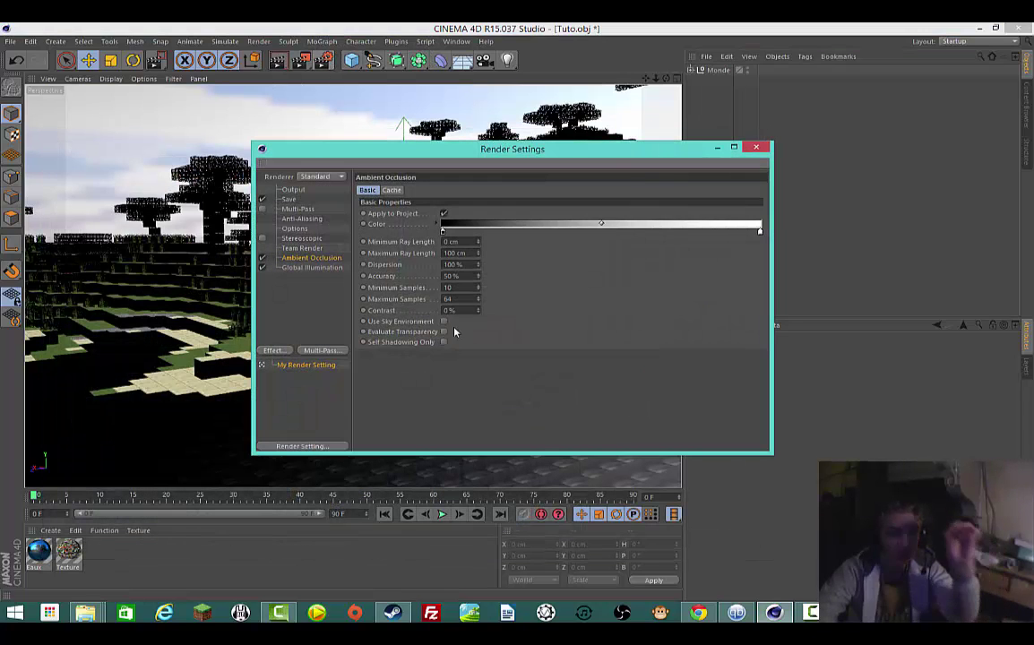
click(293, 189)
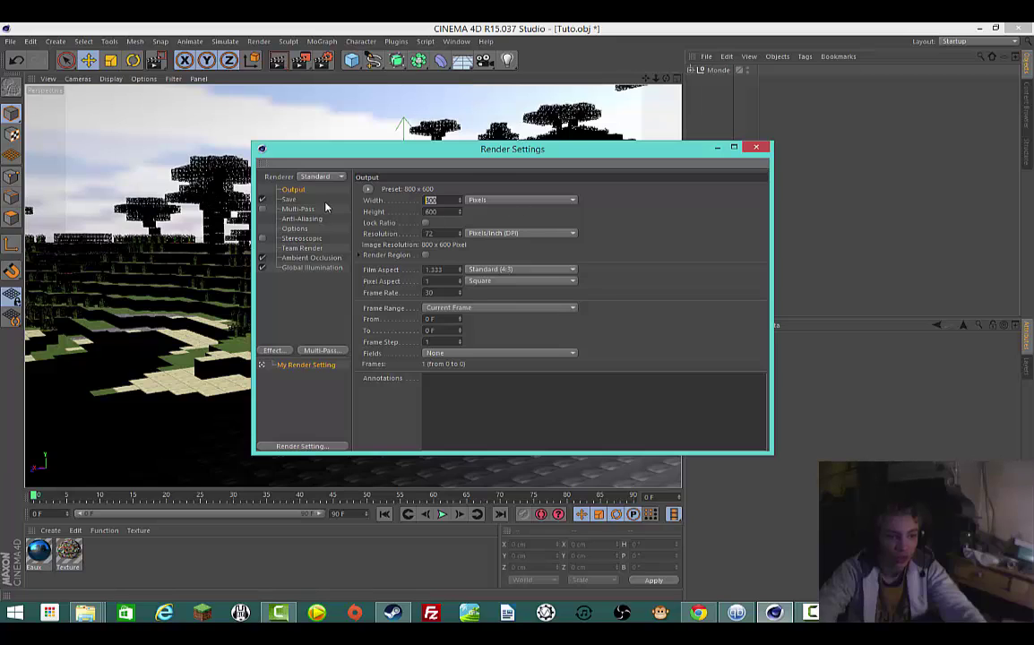
click(368, 190)
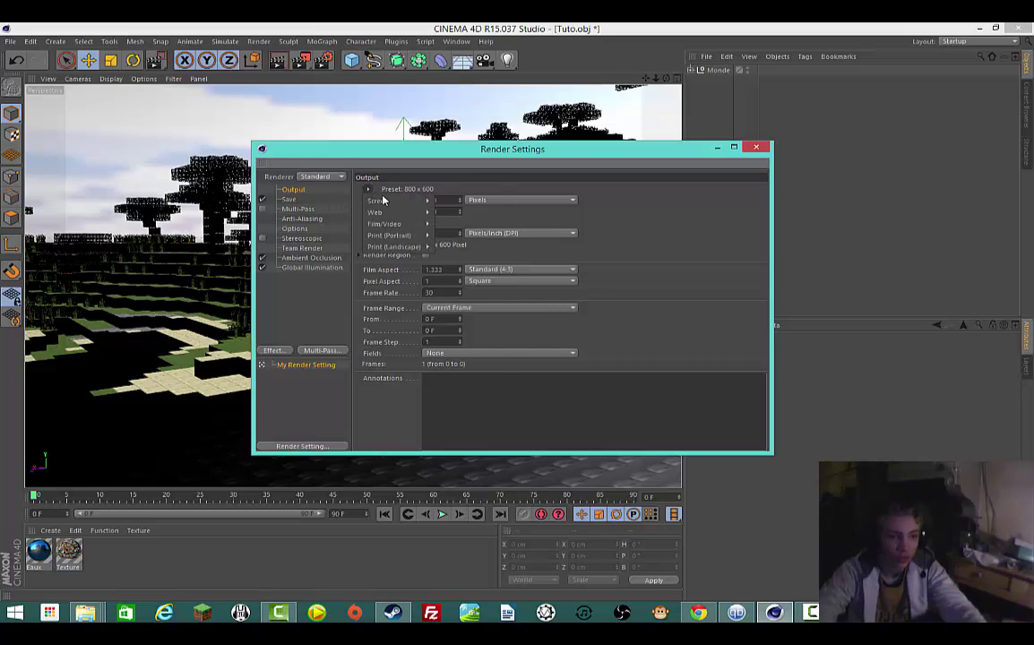
mouse_move(415, 224)
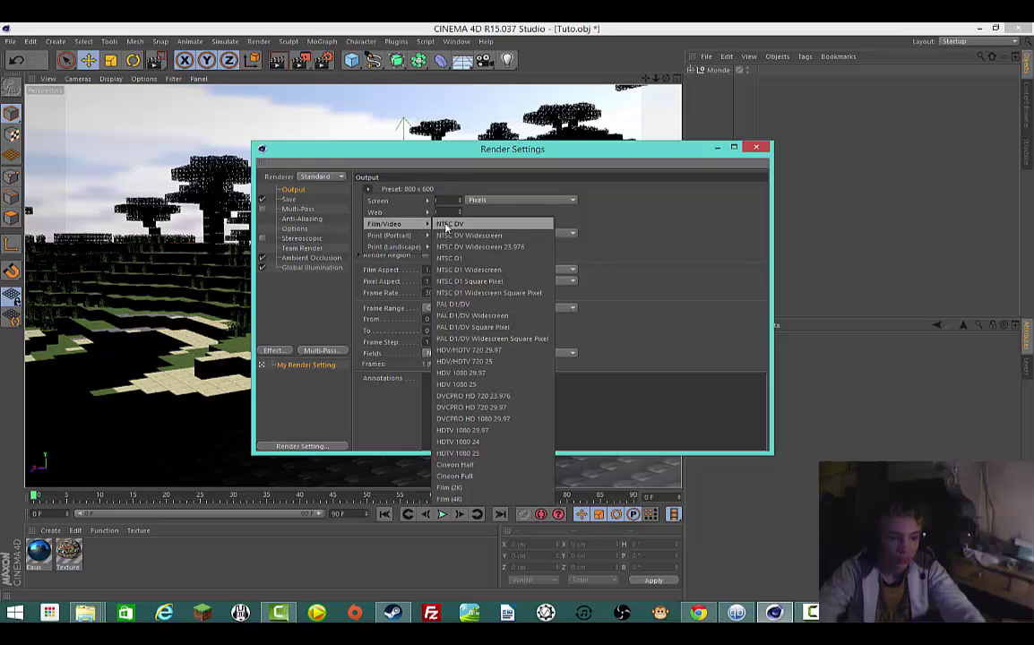
click(366, 191)
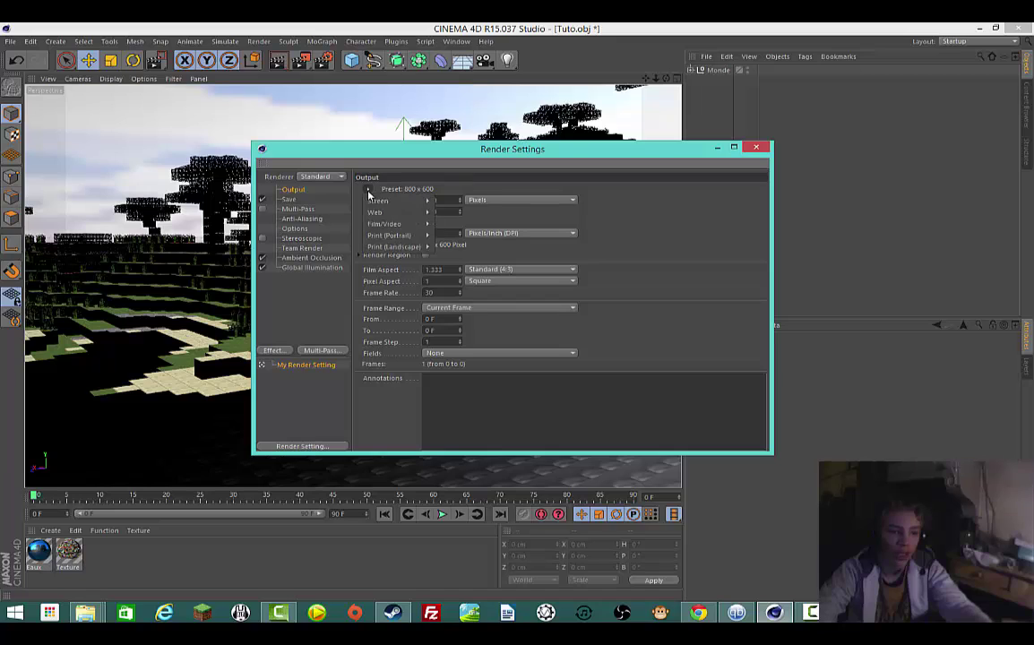
click(367, 190)
mouse_move(398, 227)
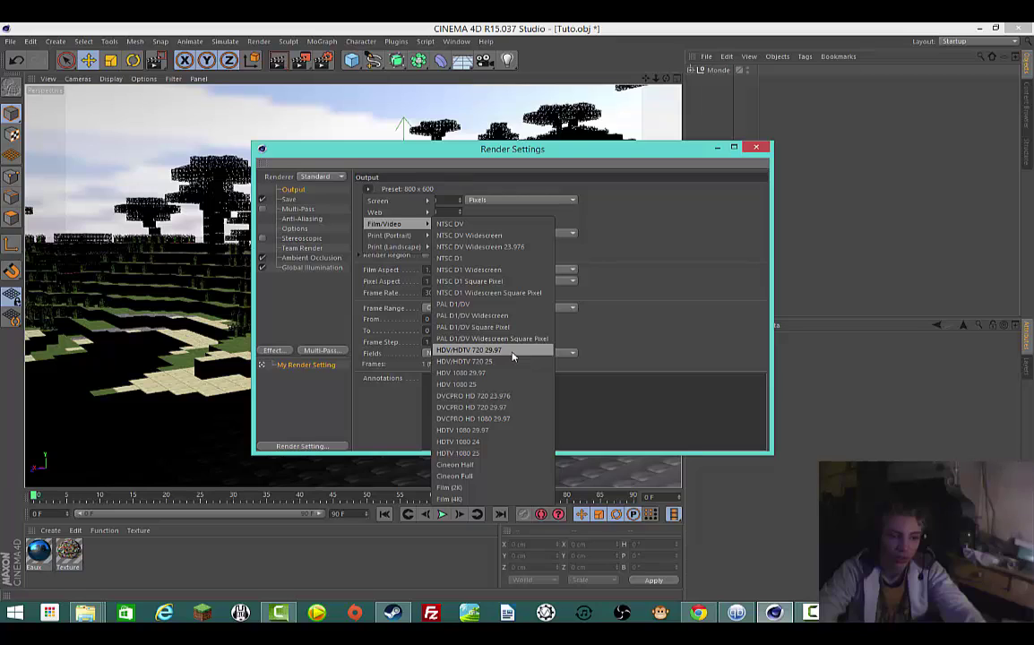
click(484, 350)
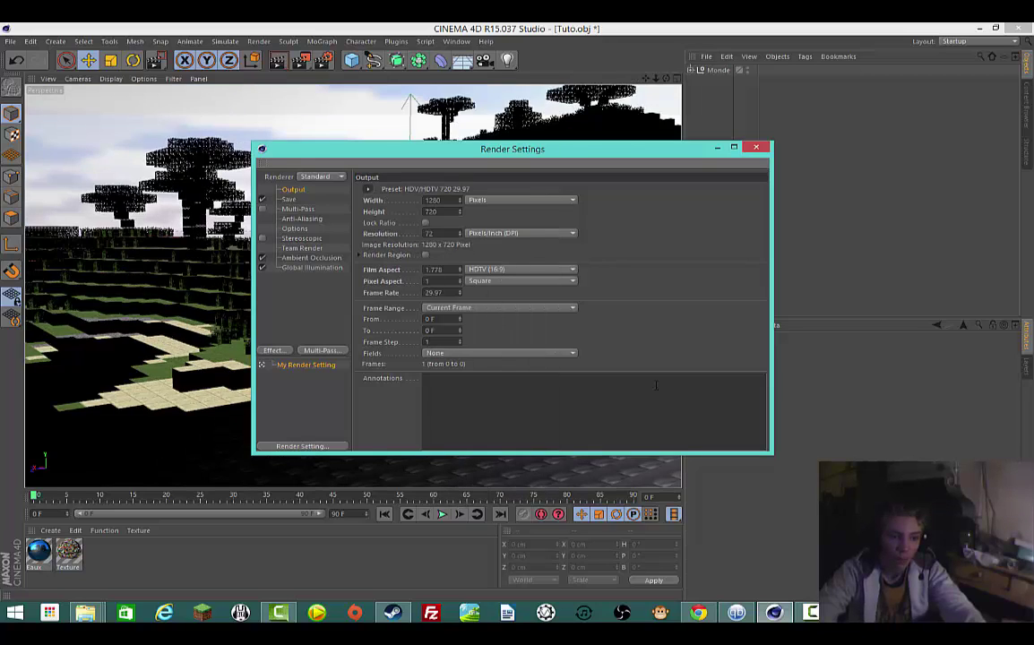
click(755, 149)
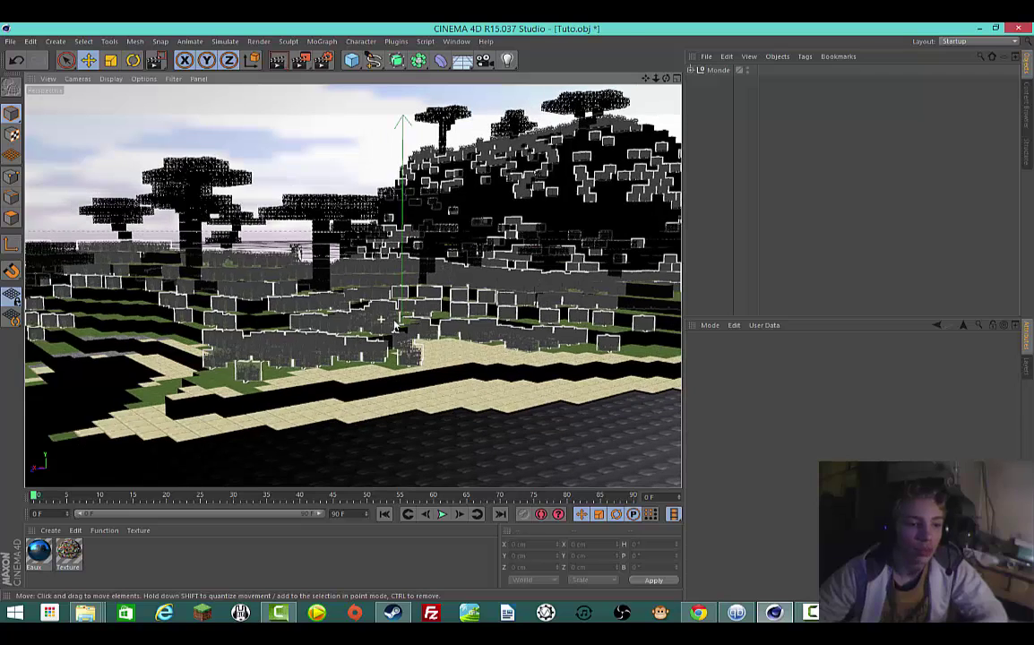
Step: Render the shoreline scene to the Picture Viewer at 1280 x 720 and check the options available for that image
click(305, 60)
click(304, 60)
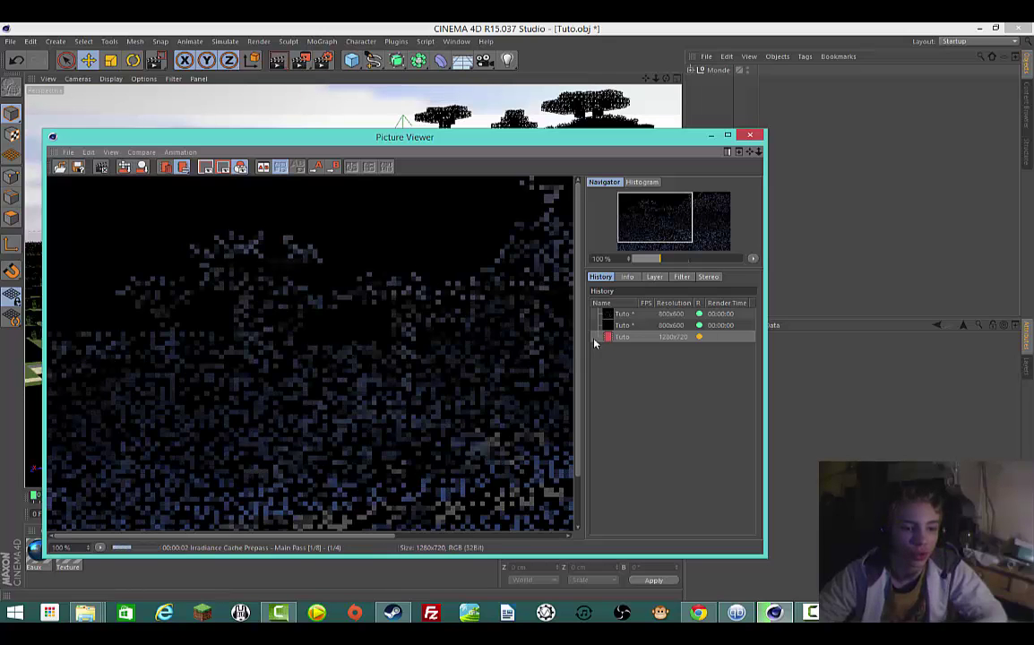
right_click(632, 337)
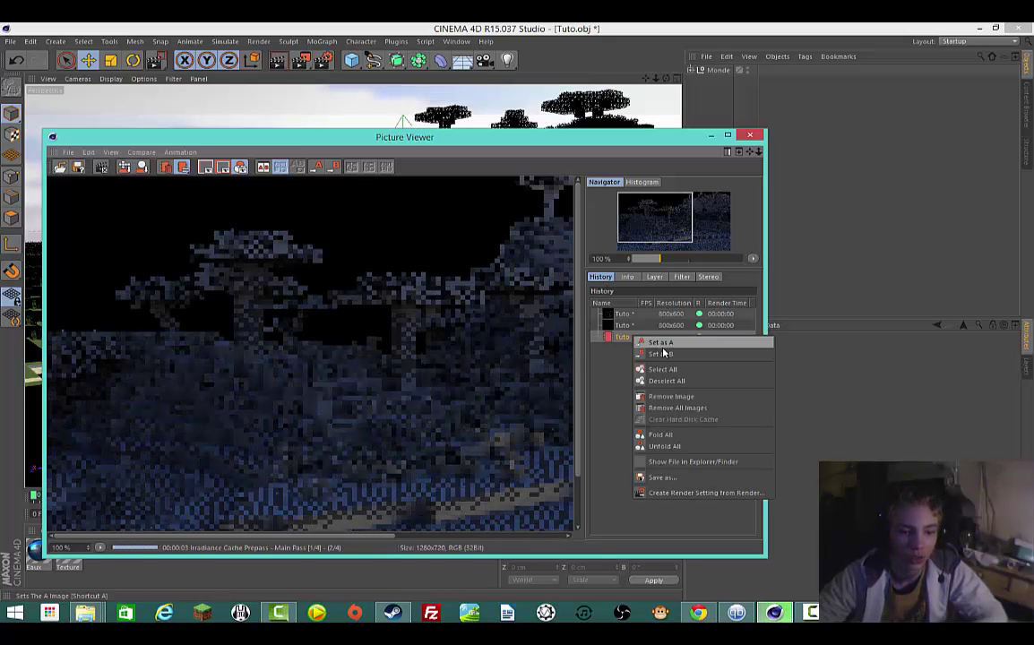
click(613, 378)
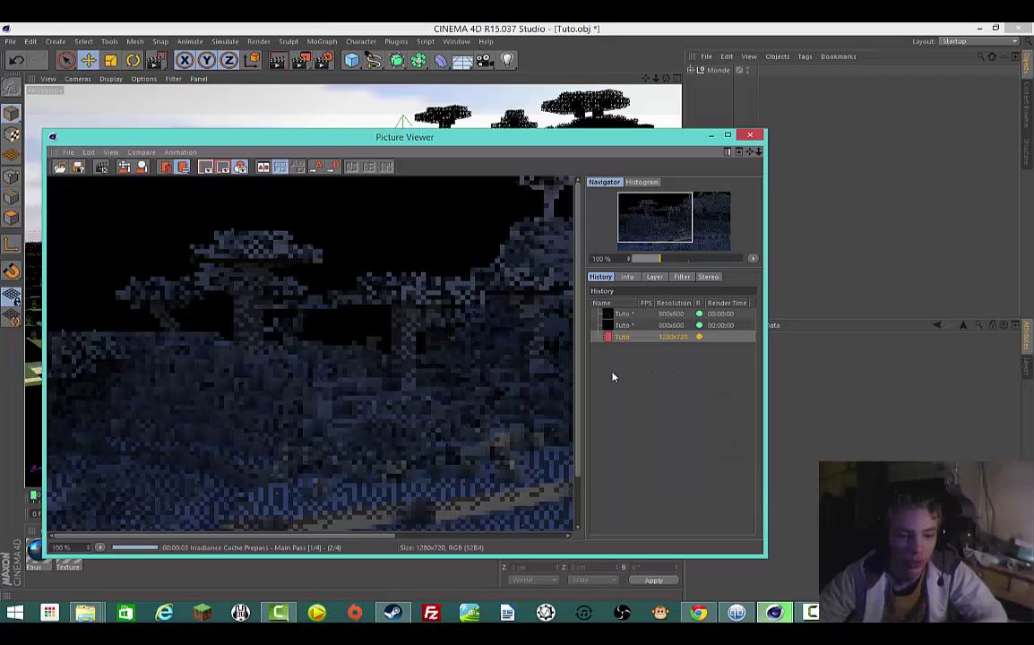
Step: Turn off Ambient Occlusion and Global Illumination in the render settings and close them
drag(561, 141, 415, 391)
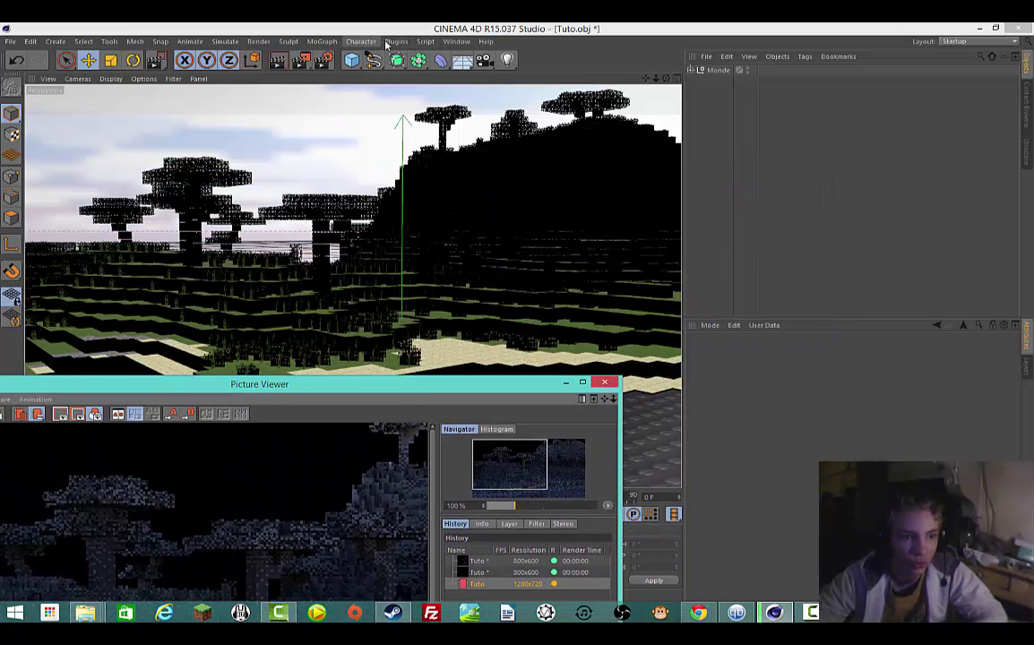
click(324, 60)
click(269, 350)
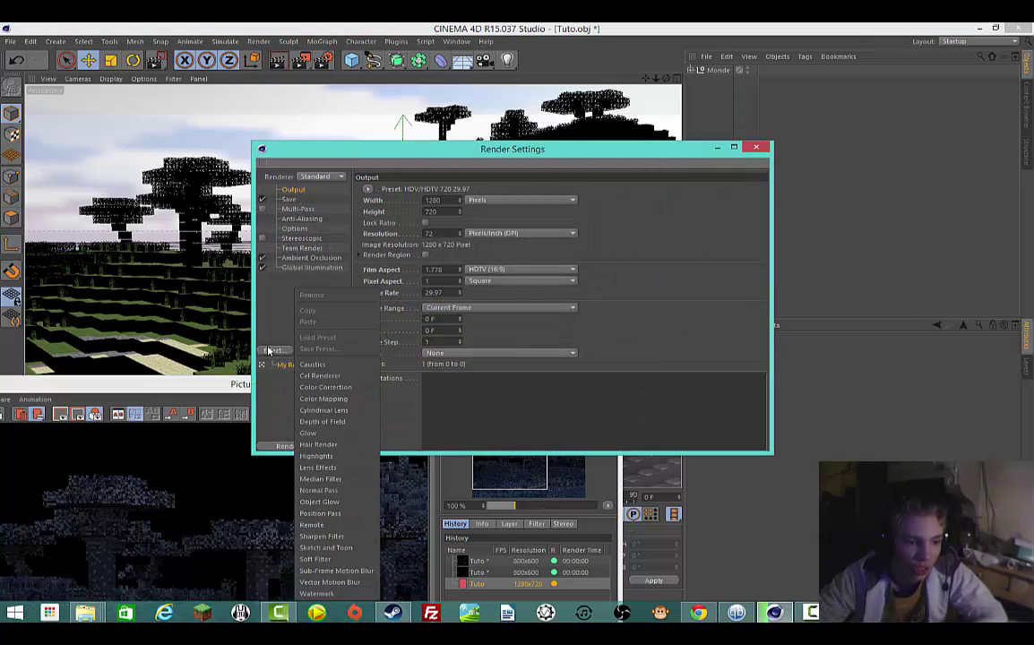
click(273, 307)
click(308, 258)
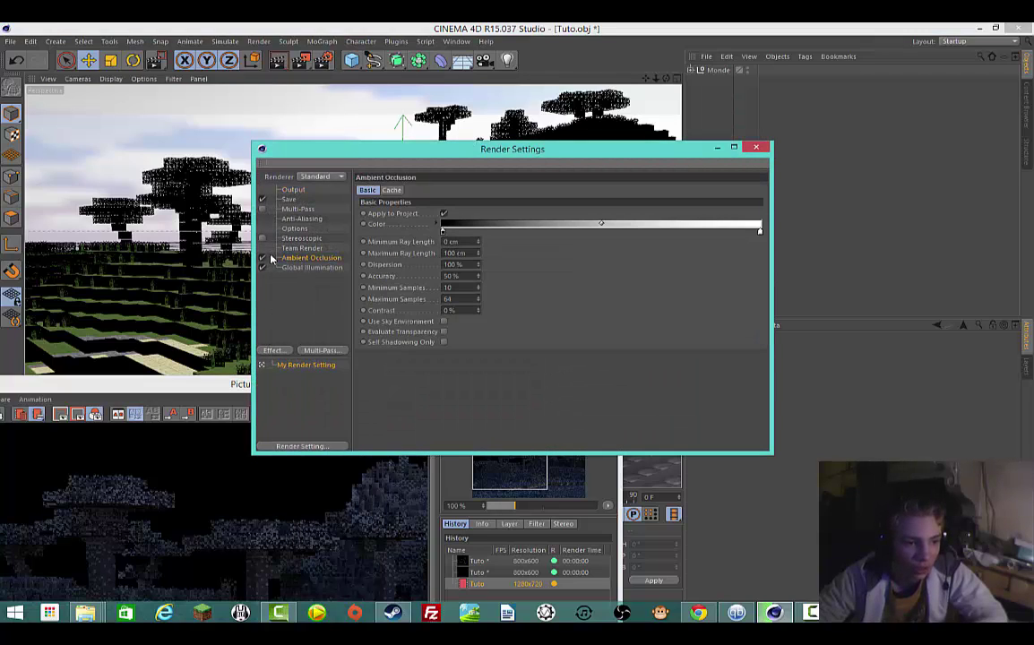
click(262, 258)
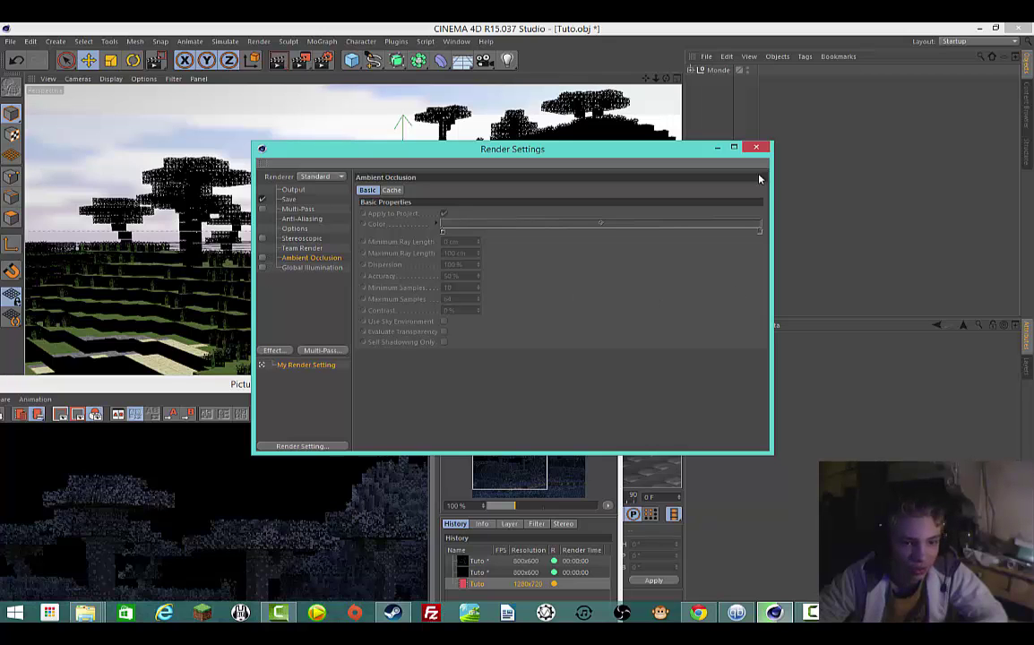
click(756, 148)
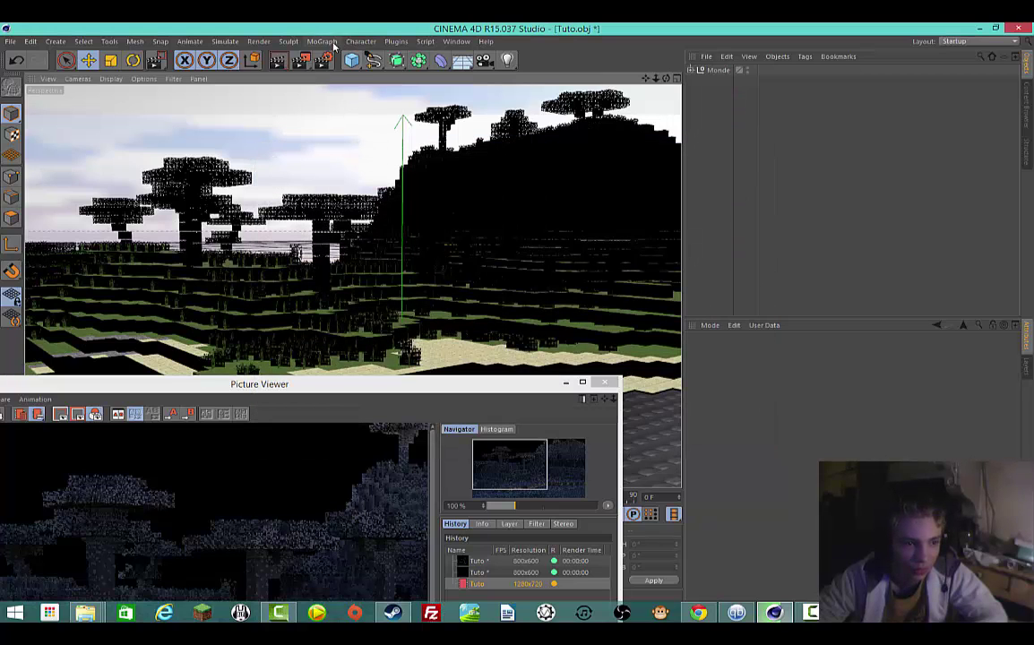
click(277, 60)
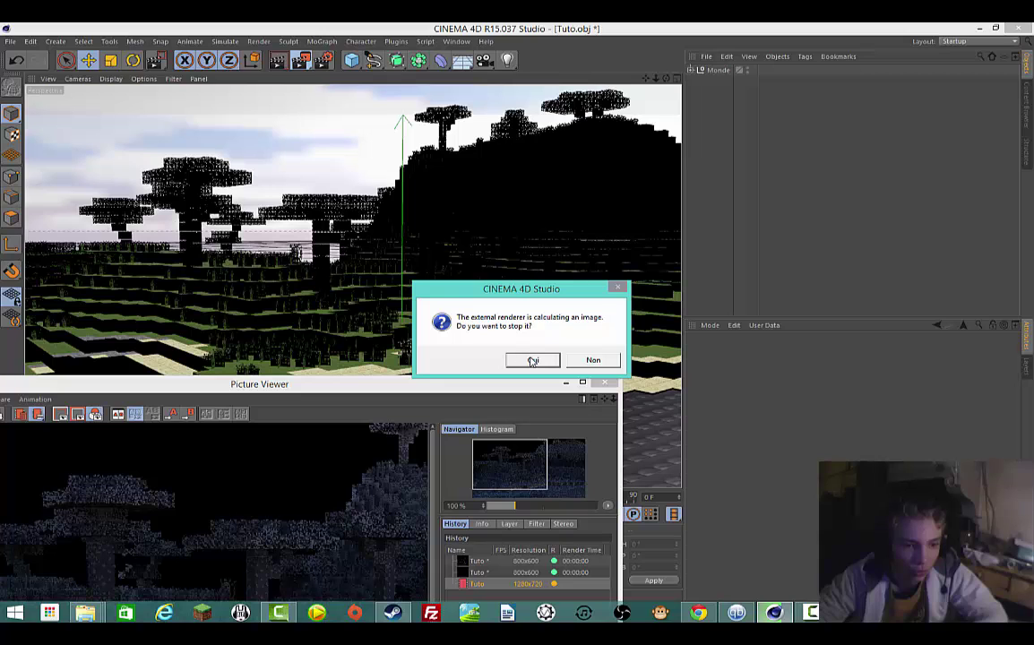
click(591, 360)
drag(520, 390, 690, 65)
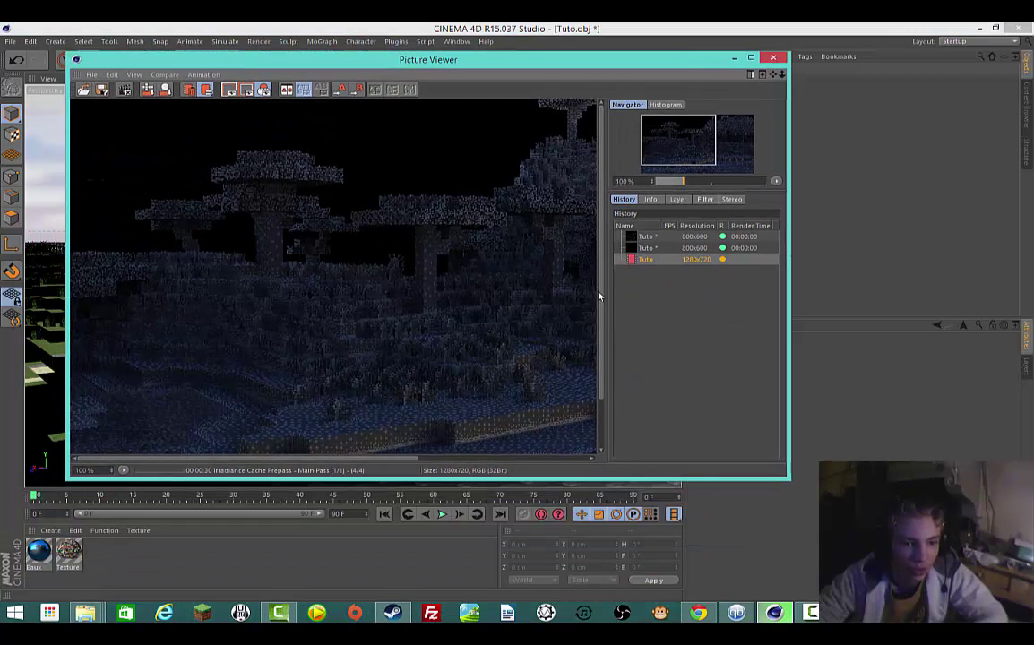
Step: Check the background options and the history options for the 1280 x 720 render in progress
scroll(587, 336, down, 2)
right_click(587, 327)
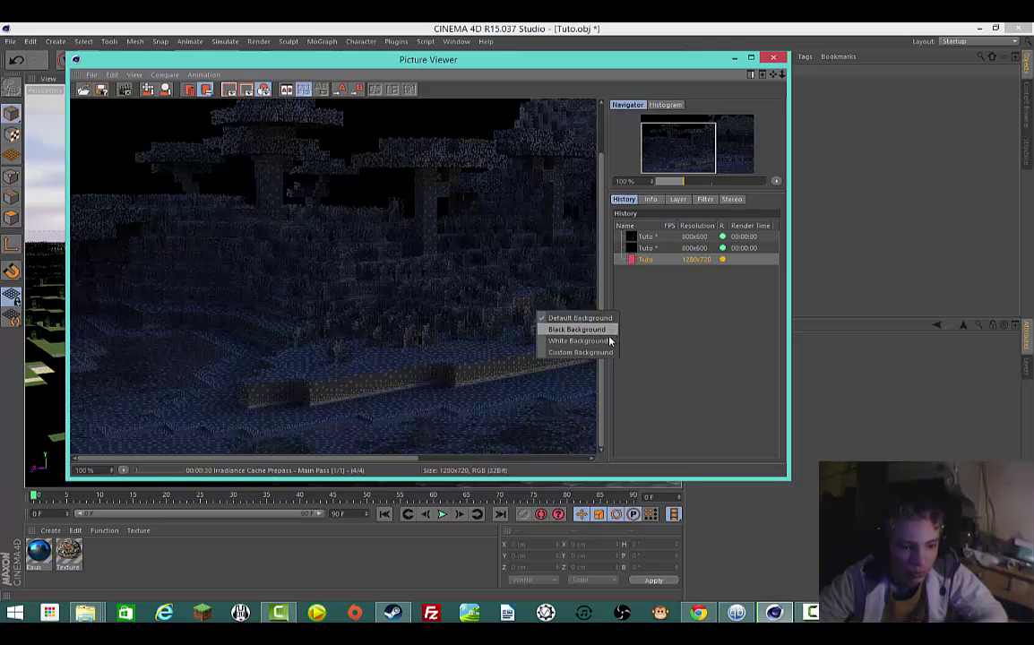
click(651, 279)
right_click(647, 269)
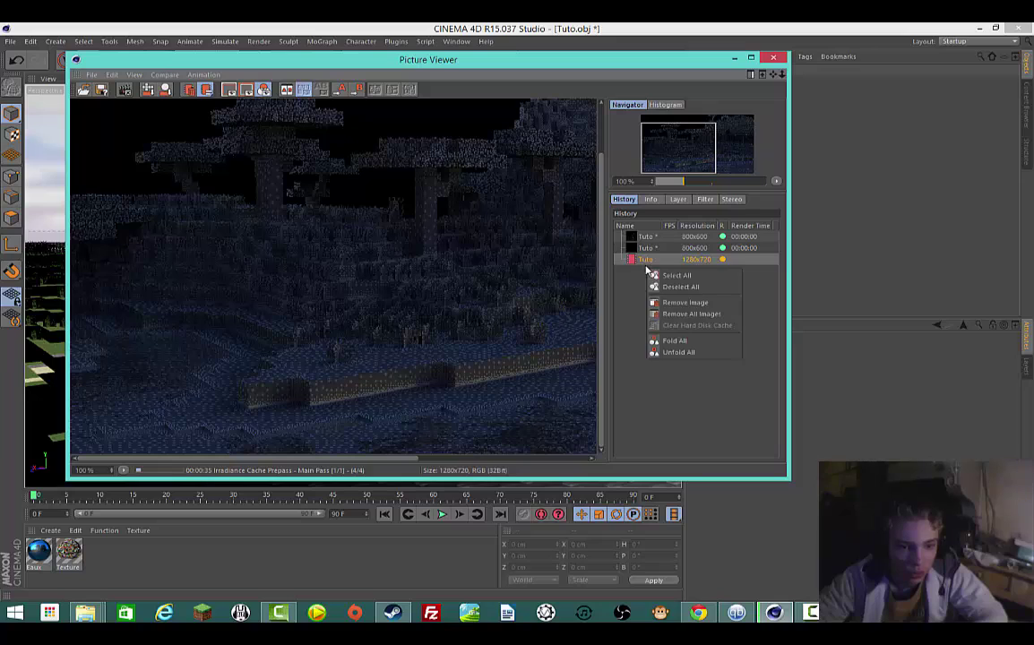
click(644, 267)
right_click(635, 263)
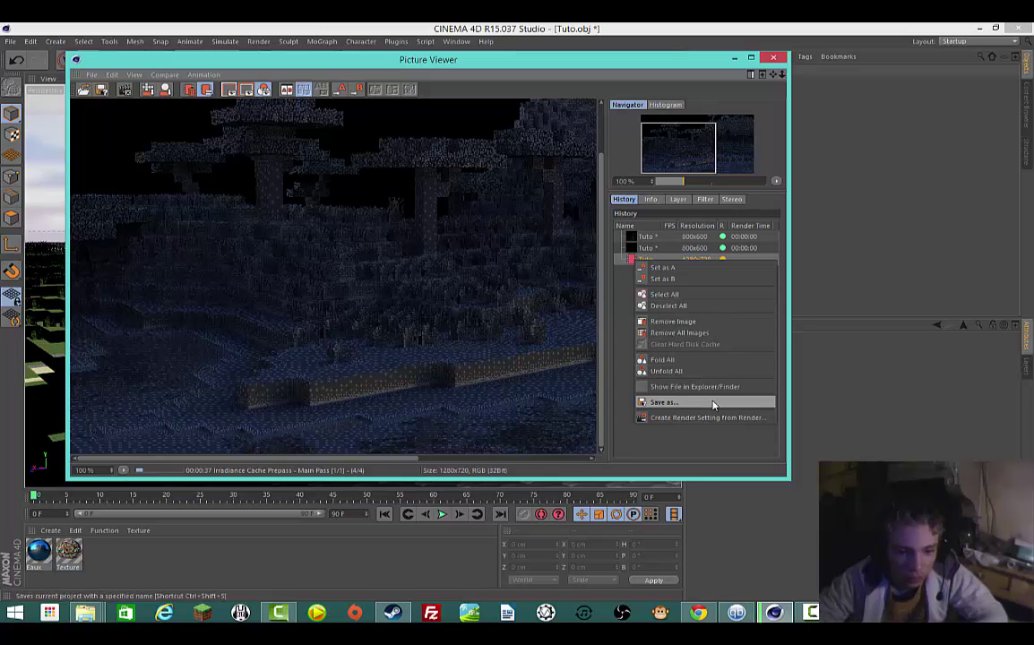
click(699, 449)
Step: Zoom out to show the whole image until its render finishes, and render the scene again to the Picture Viewer
scroll(325, 340, down, 4)
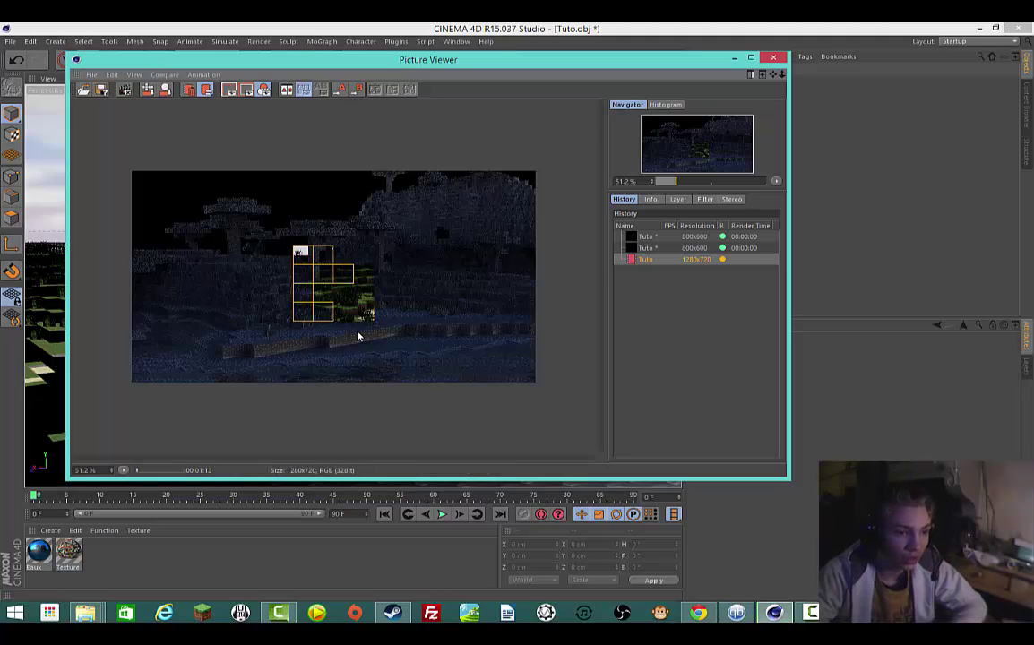
drag(489, 59, 438, 178)
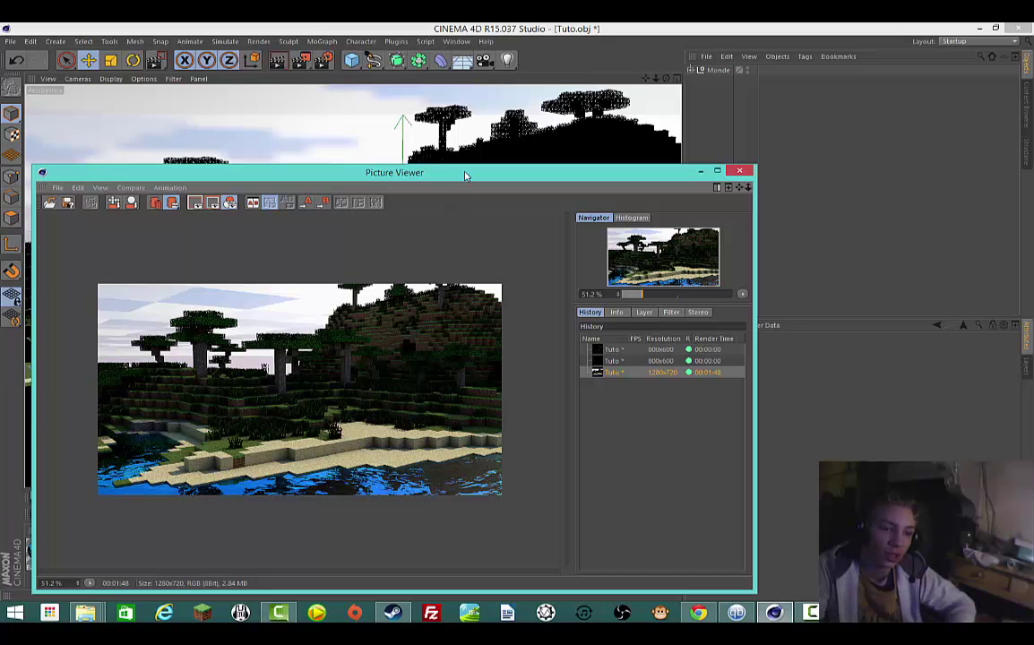
mouse_move(466, 173)
mouse_down()
mouse_move(473, 194)
mouse_move(464, 175)
mouse_up()
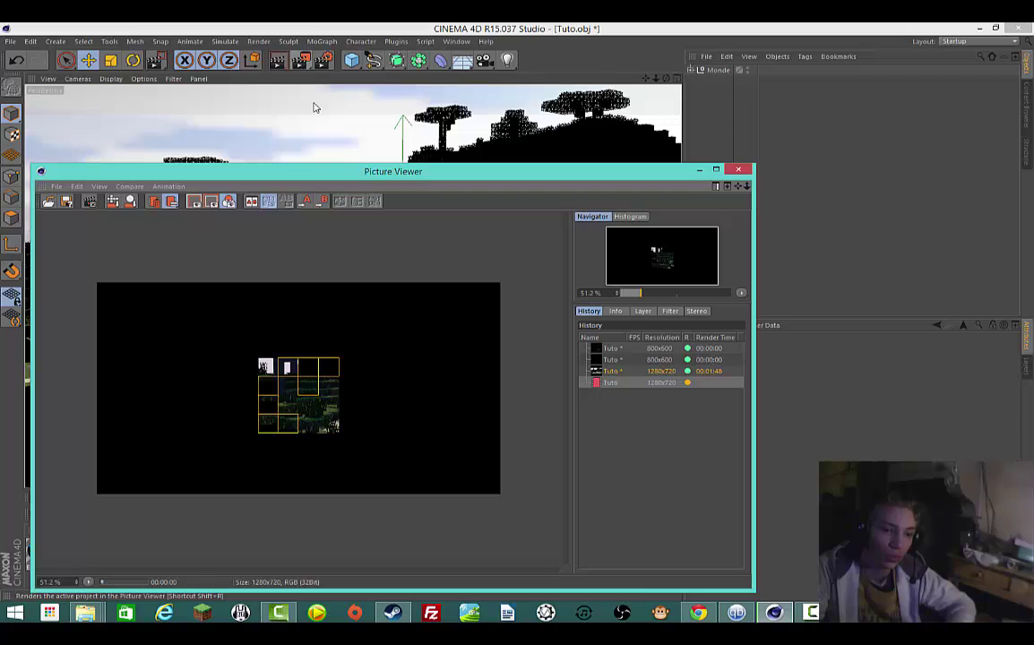
Step: Set the first 1280 x 720 render as comparison image A and the new one as B, and adjust the dividing line
click(627, 371)
right_click(627, 371)
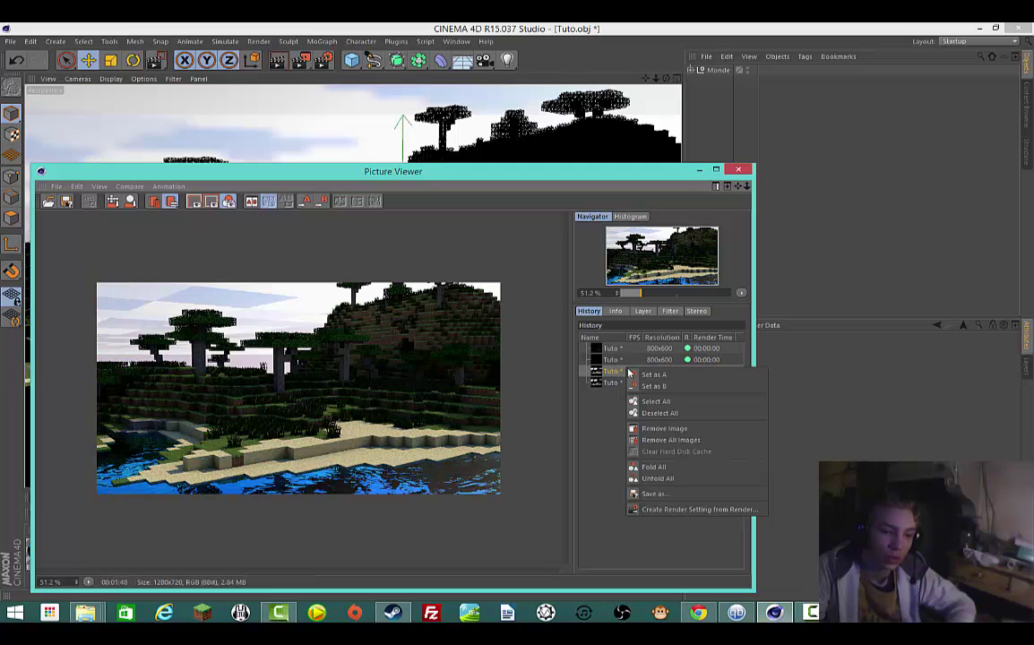
key(Escape)
right_click(634, 385)
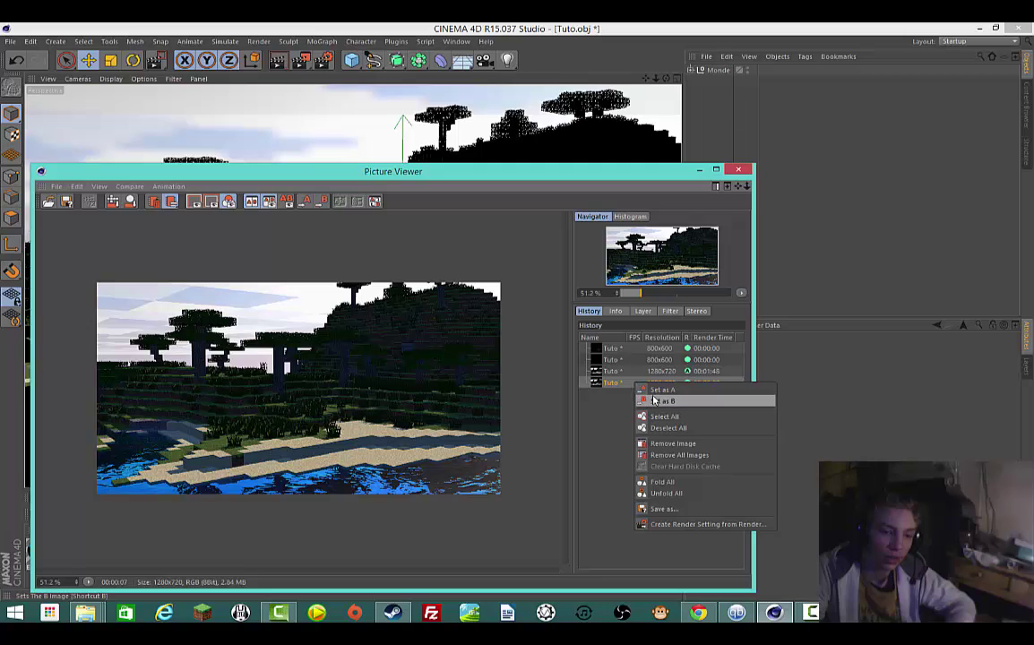
click(654, 401)
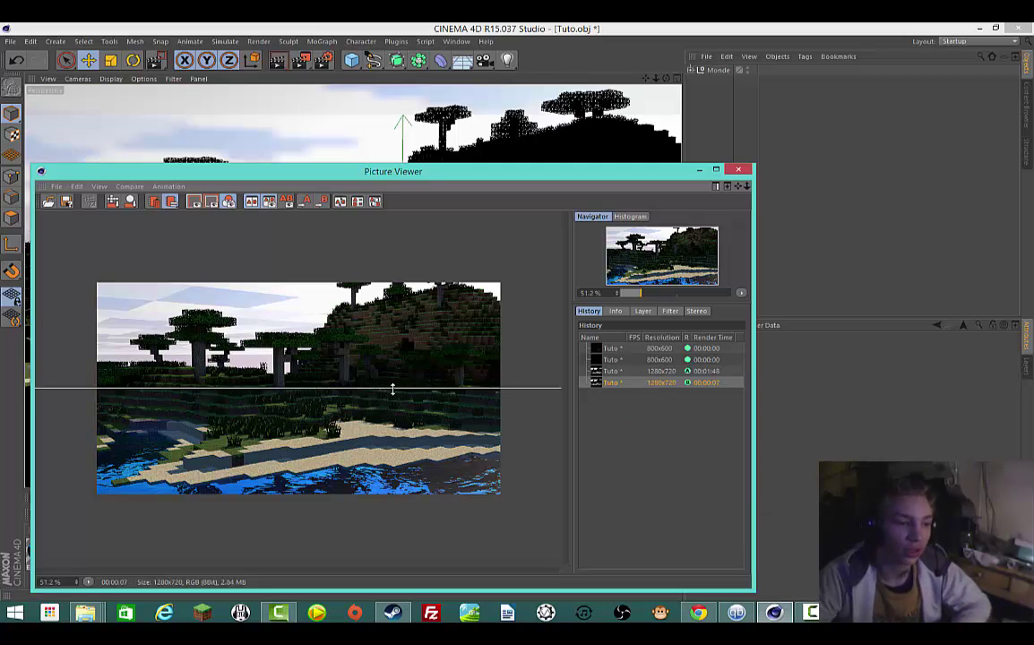
mouse_move(392, 387)
mouse_down()
mouse_move(392, 401)
mouse_move(404, 391)
mouse_move(404, 353)
mouse_move(410, 391)
mouse_up()
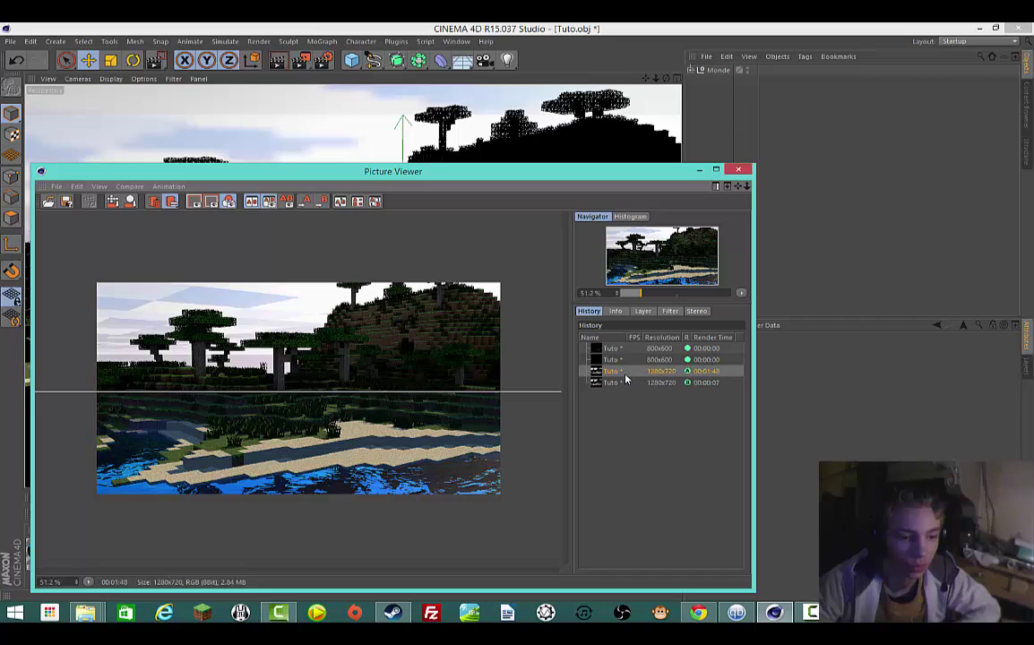
Step: Set the most recent 1280 x 720 render as comparison image A instead
click(624, 431)
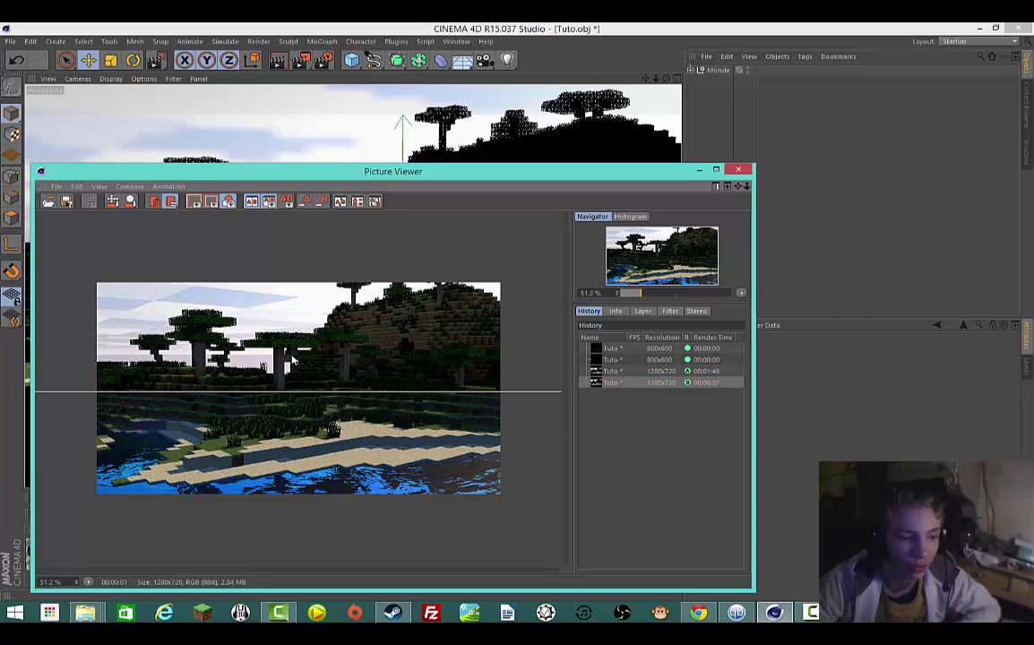
right_click(640, 383)
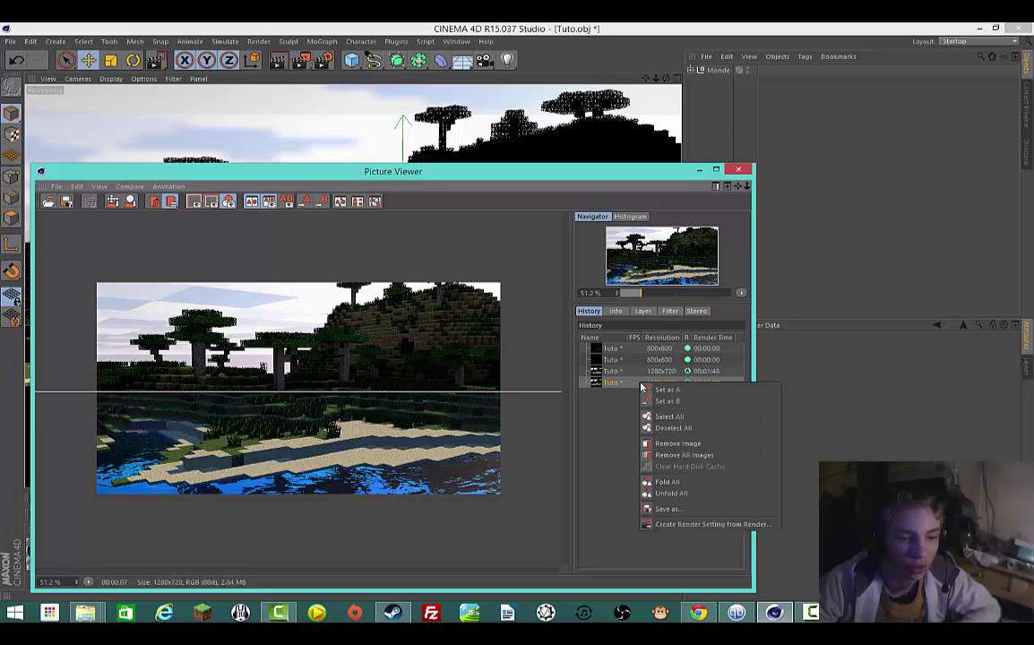
click(667, 391)
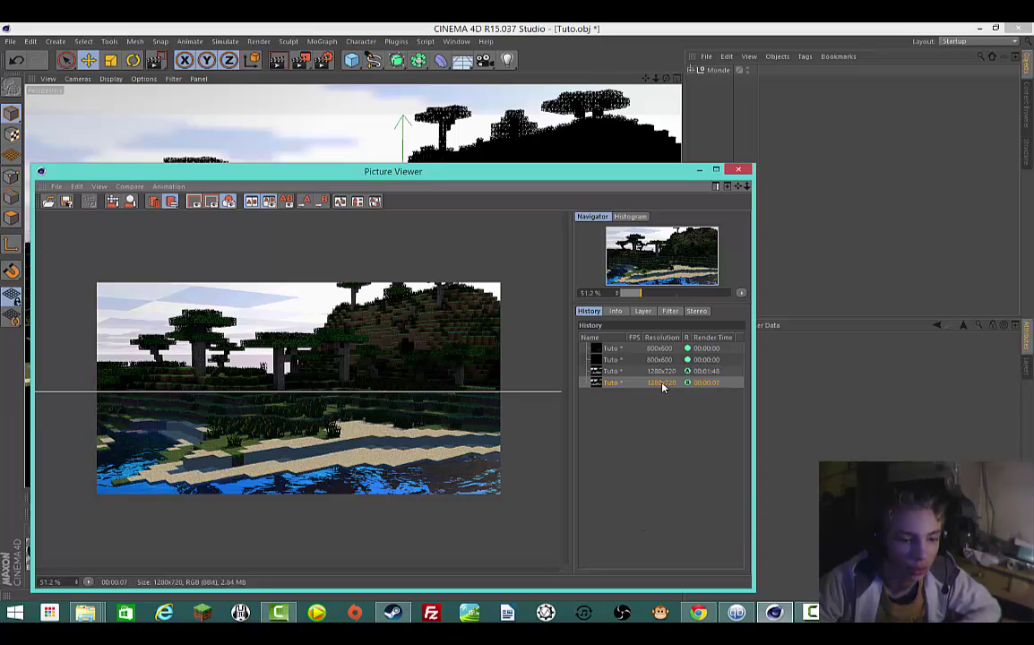
right_click(663, 385)
click(670, 392)
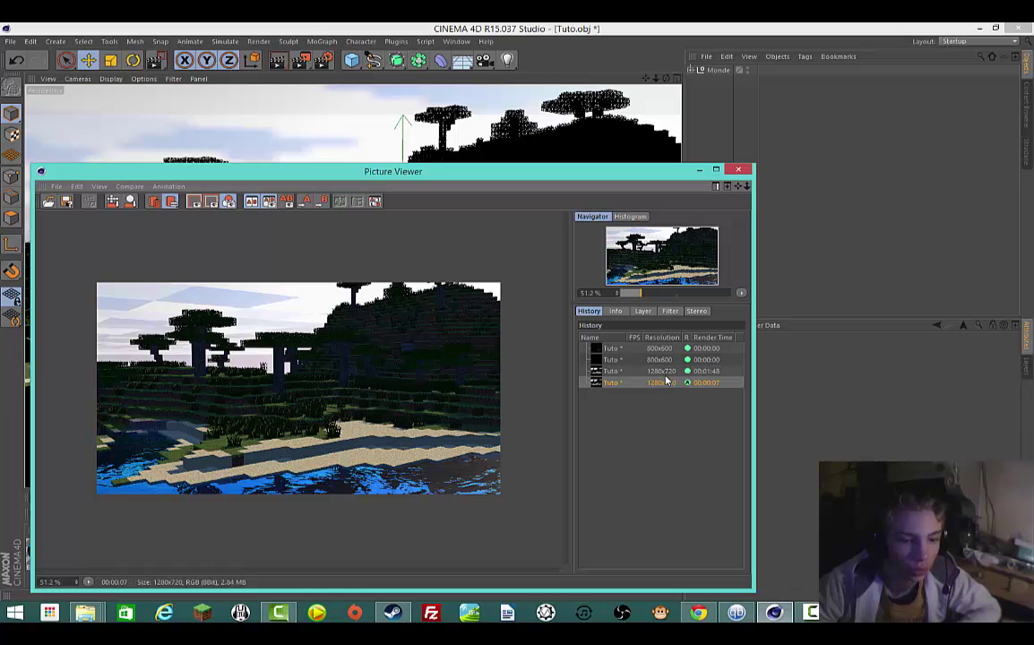
right_click(640, 371)
click(640, 384)
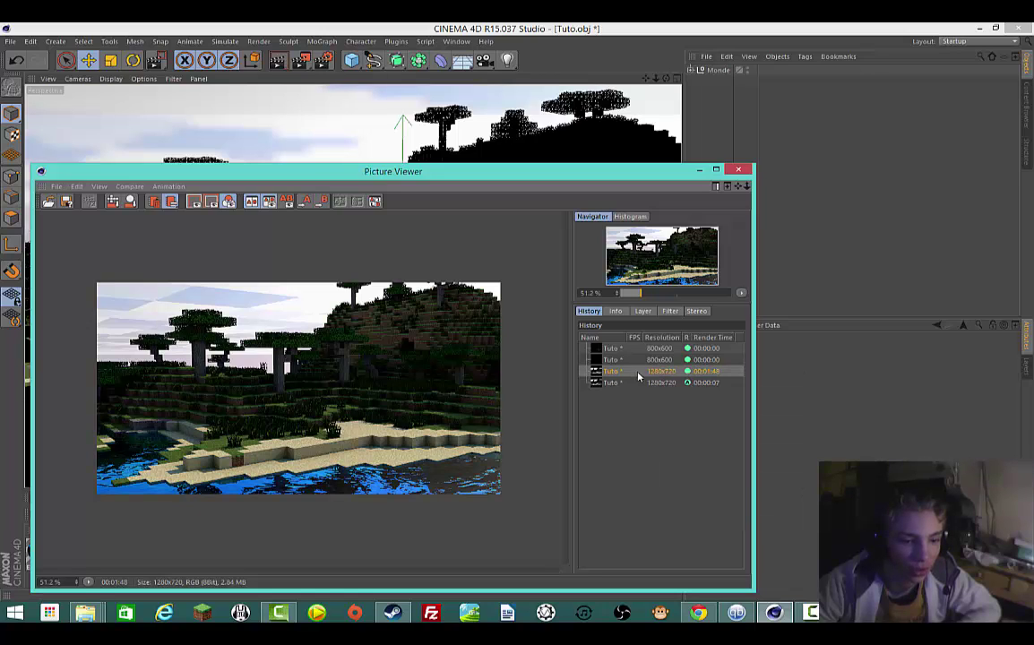
Step: Reassign the first 1280 x 720 render as comparison image A and the most recent one as image B
click(641, 371)
right_click(644, 376)
click(667, 378)
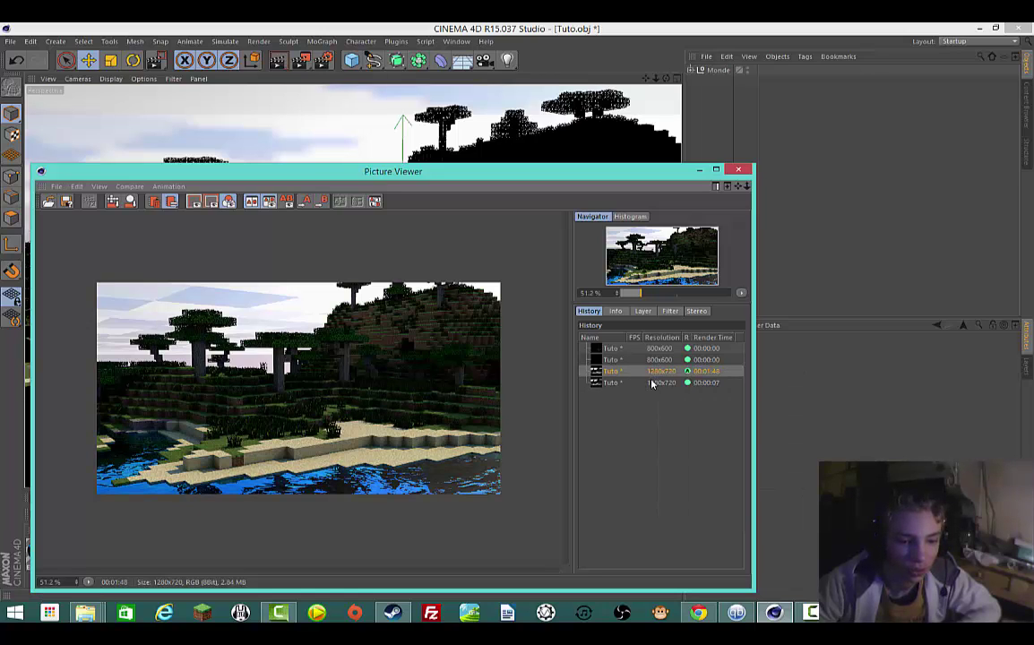
click(652, 383)
right_click(654, 386)
click(667, 398)
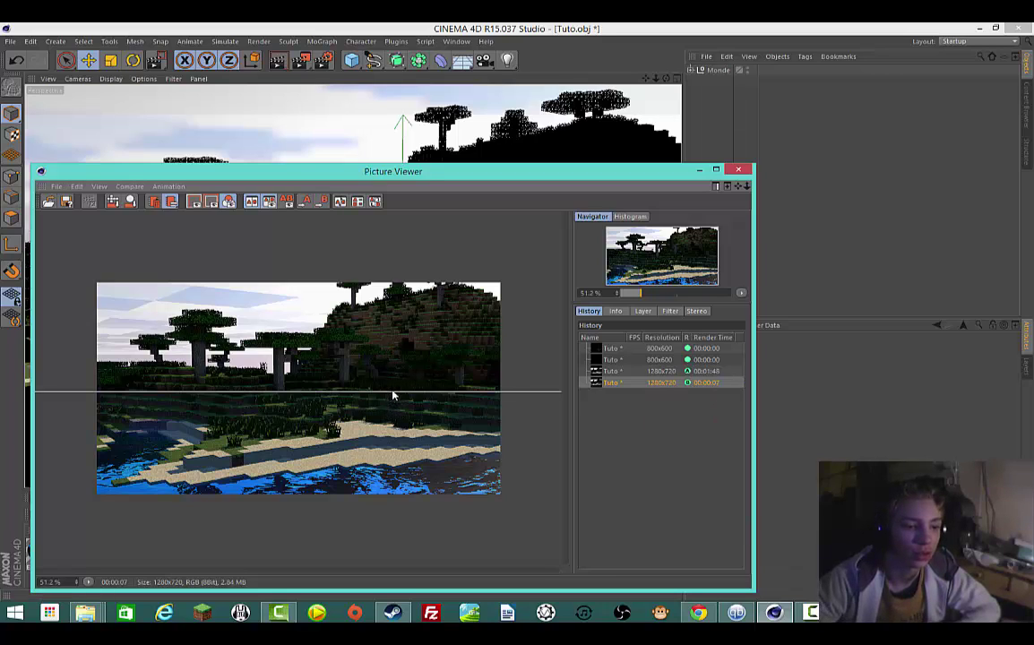
Step: Compare the two renders across the hill, trees, beach and water by sweeping the dividing line over the image
drag(398, 396, 409, 320)
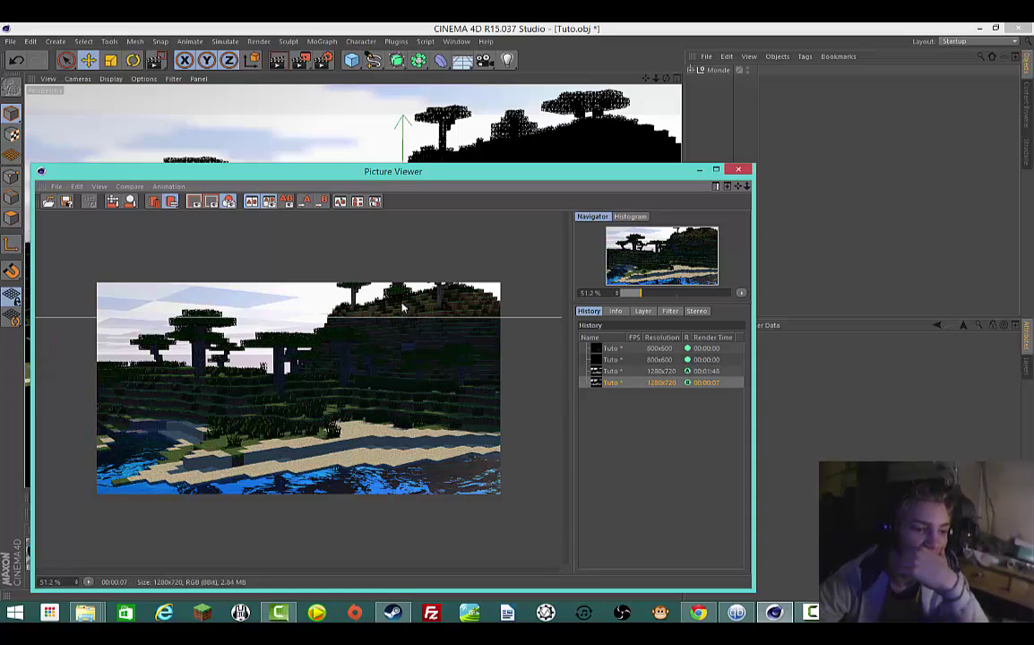
drag(407, 316, 433, 449)
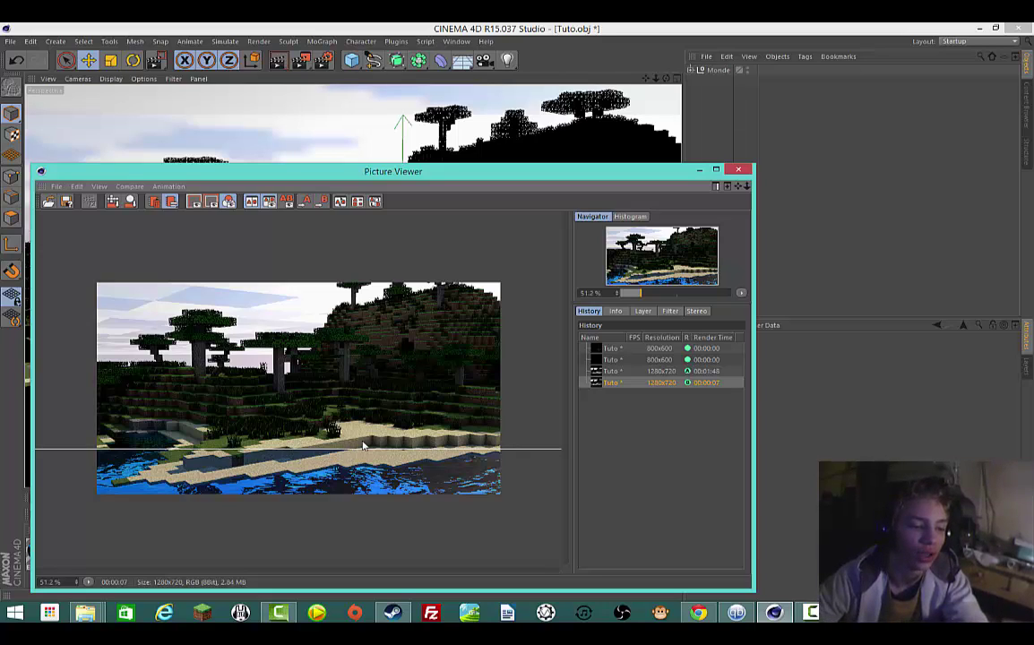
drag(380, 450, 381, 415)
drag(389, 520, 352, 397)
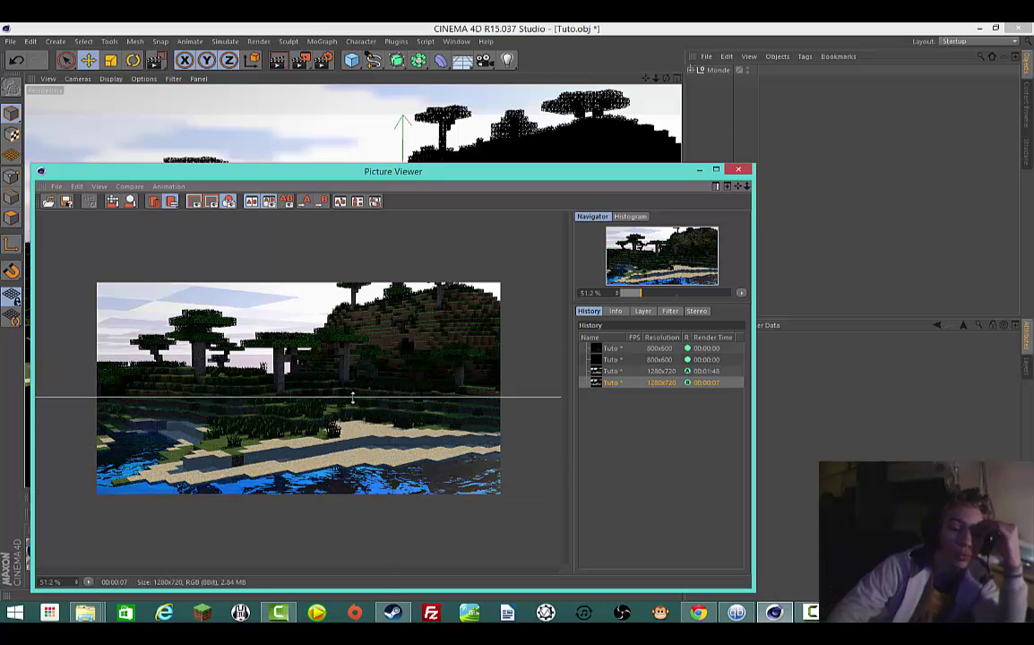
Step: Assign the first 1280 x 720 render as comparison image B, switch it back to image A, and keep it selected
right_click(663, 371)
click(682, 377)
right_click(659, 381)
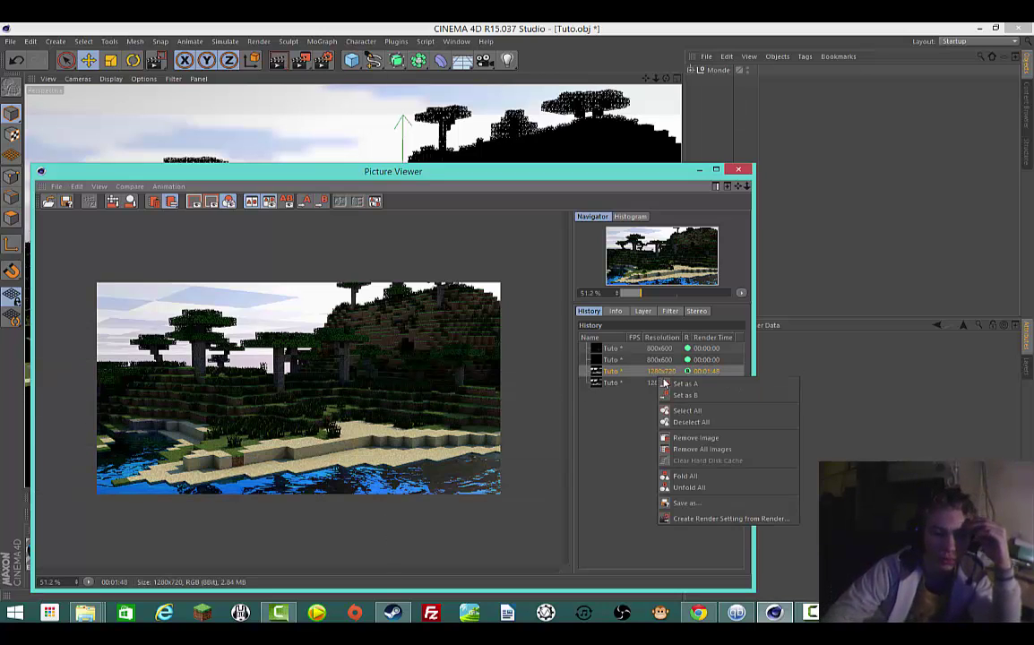
click(681, 387)
click(611, 373)
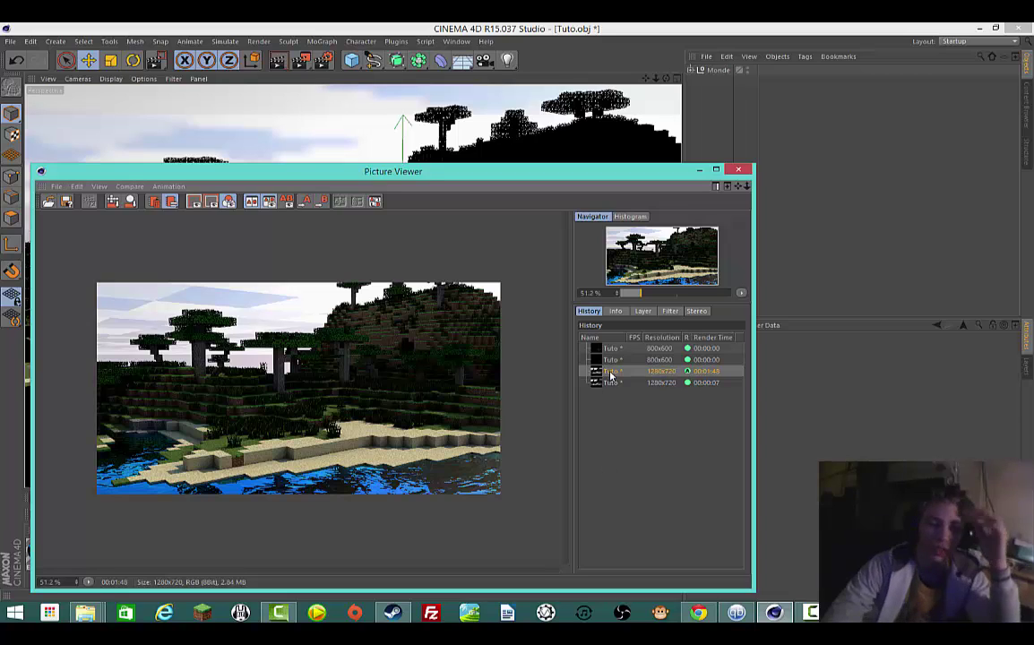